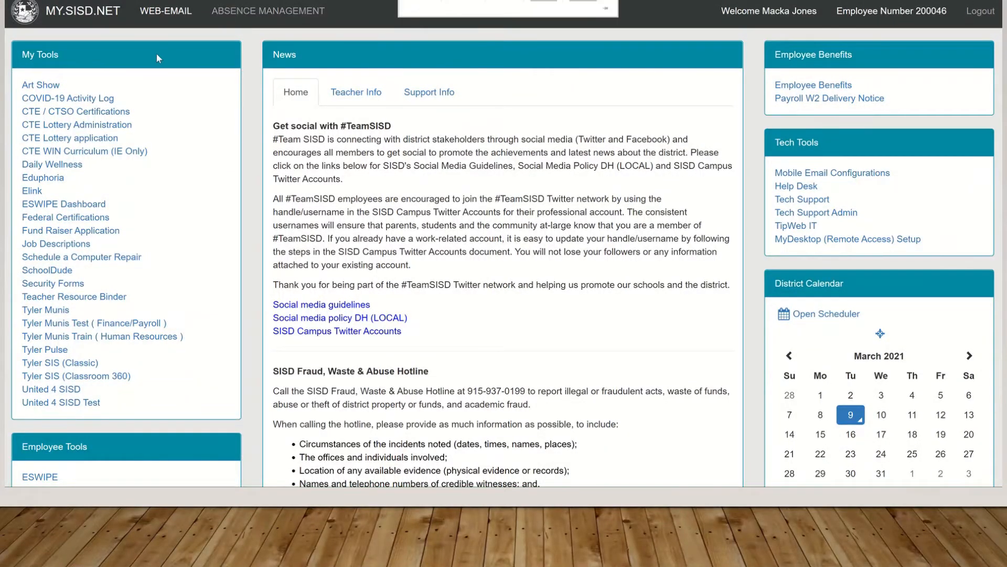
Launch the Art Show app from My Tools to reach the 2021 SISD Student Art Show home page
left_click(40, 85)
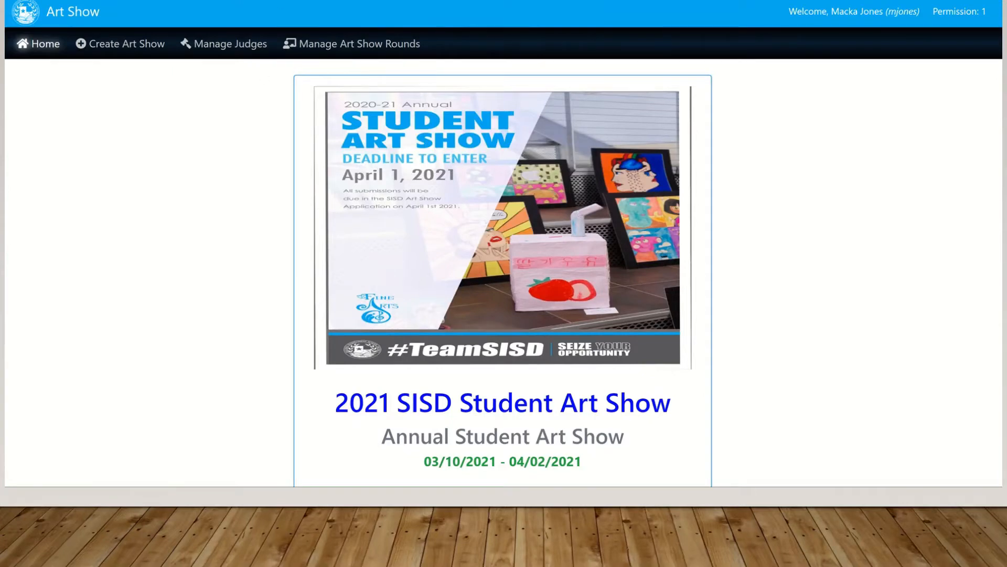
scroll(503, 243, "down", 10)
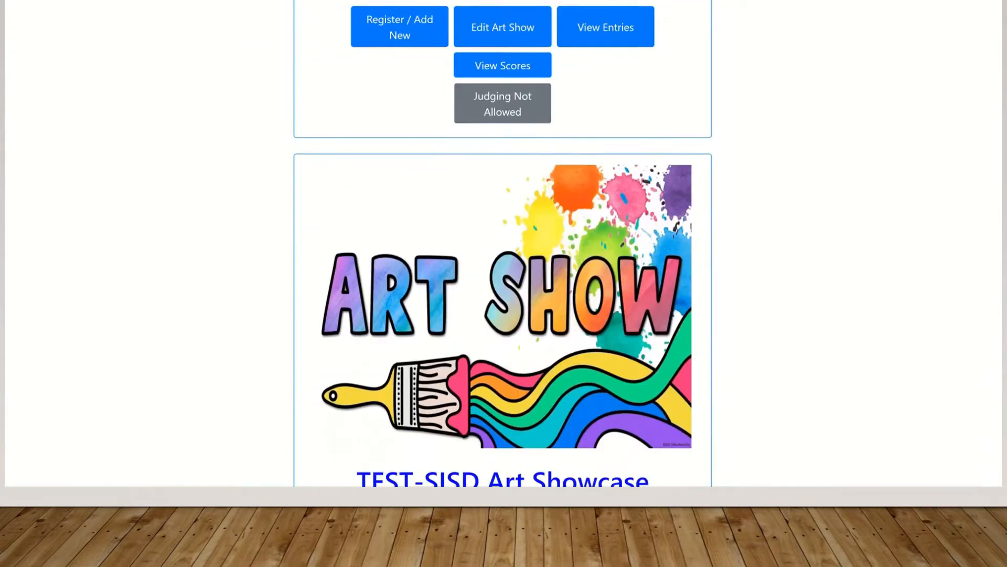
scroll(504, 244, "down", 3)
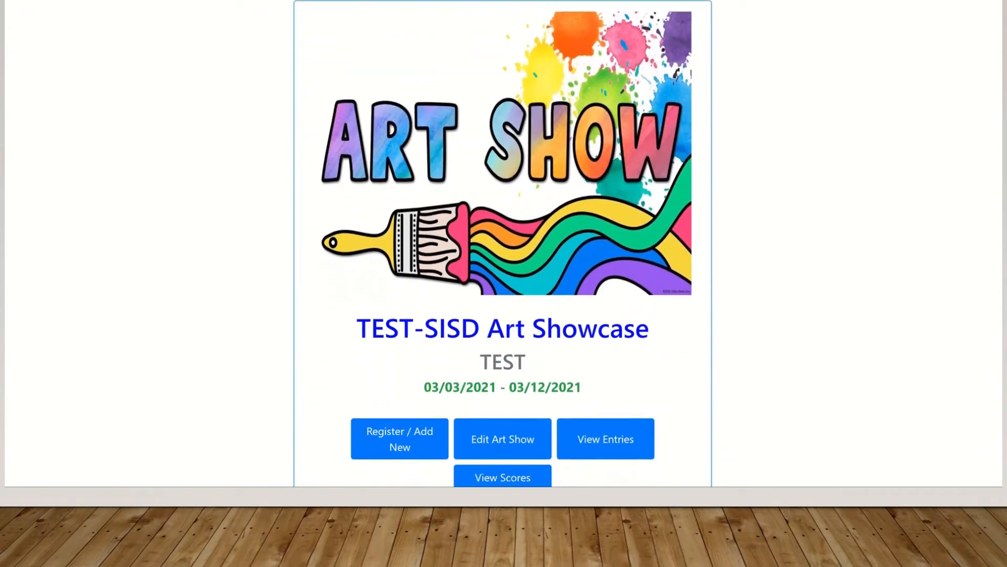
scroll(503, 244, "down", 1)
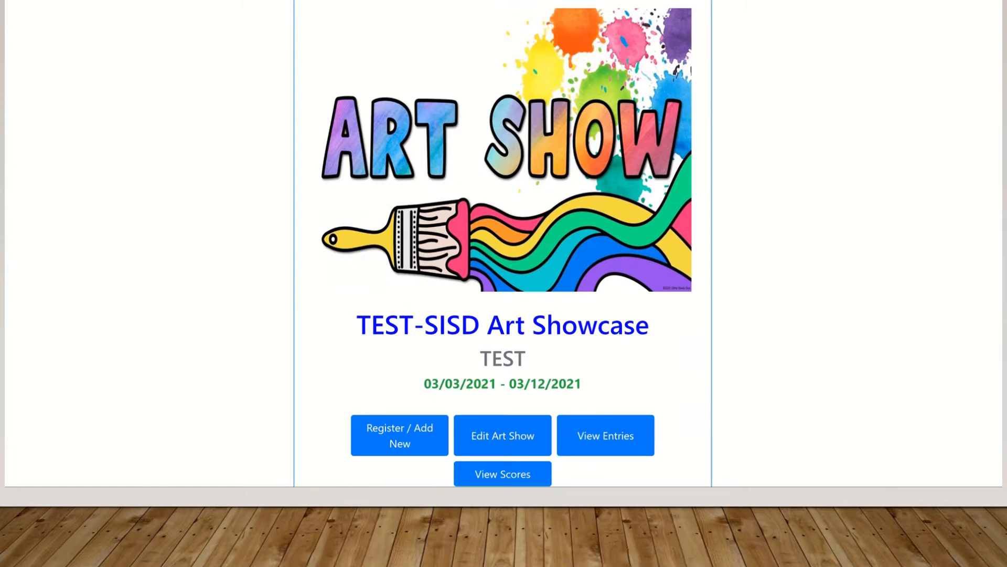
scroll(503, 244, "up", 1)
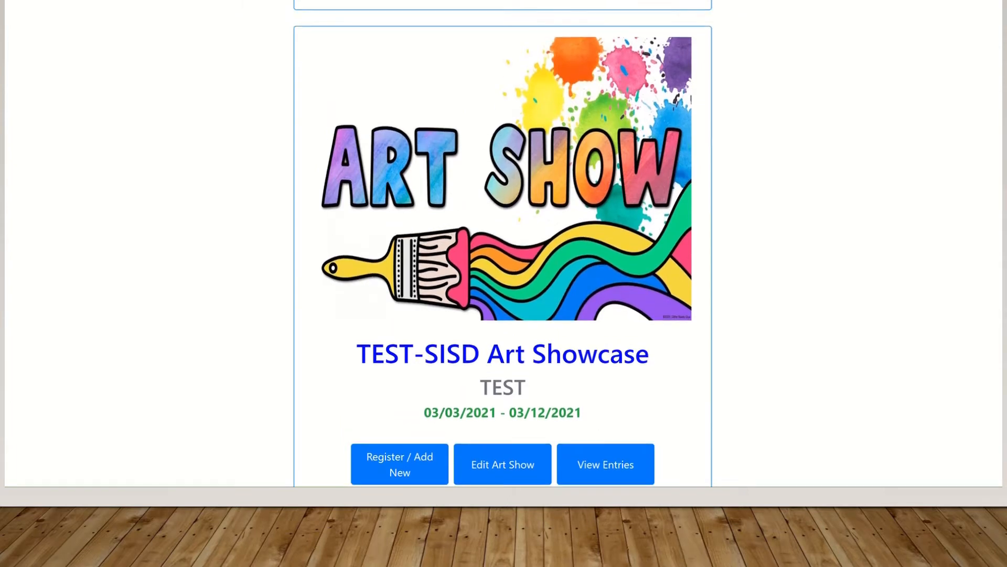
scroll(503, 244, "down", 1)
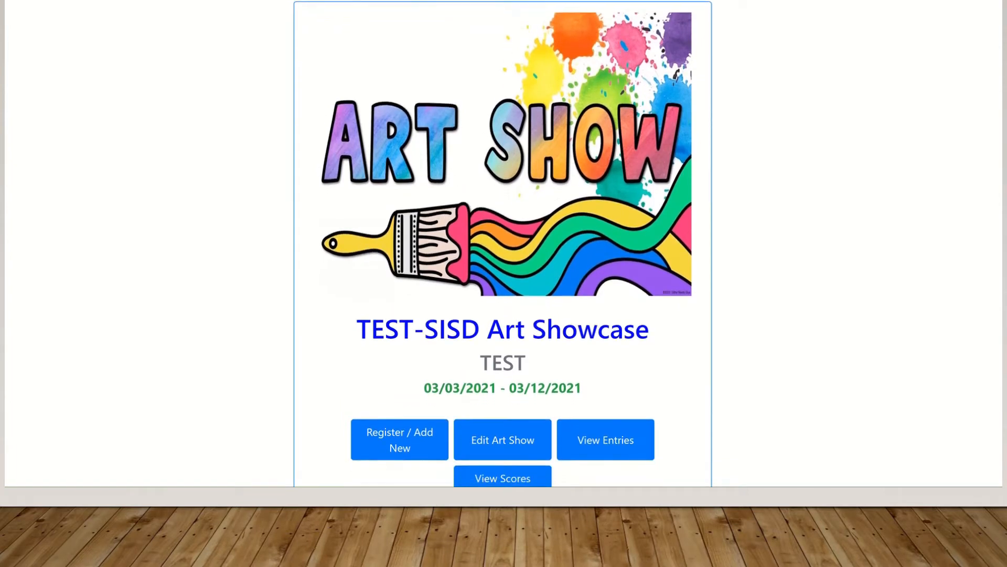
scroll(503, 244, "up", 1)
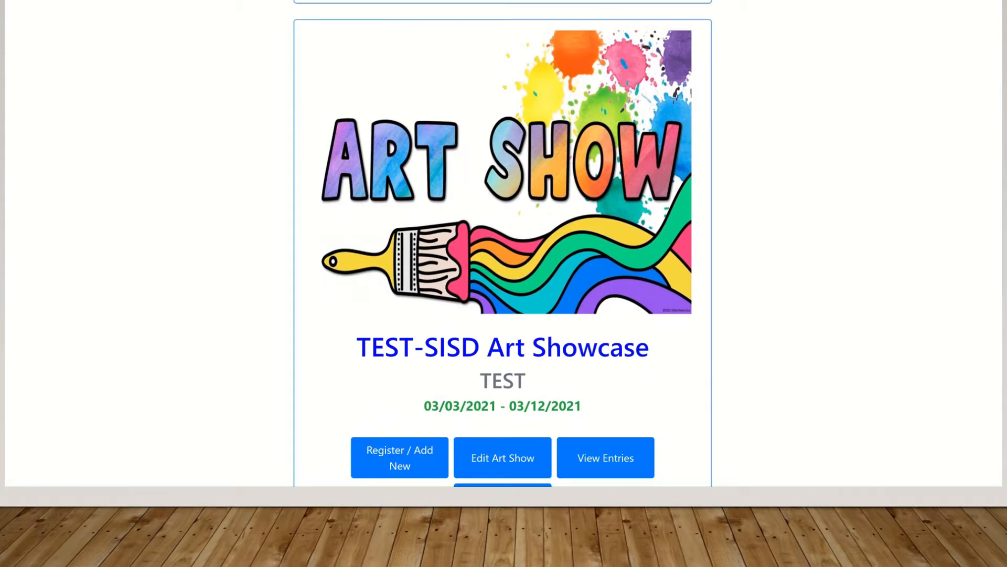
scroll(502, 244, "up", 10)
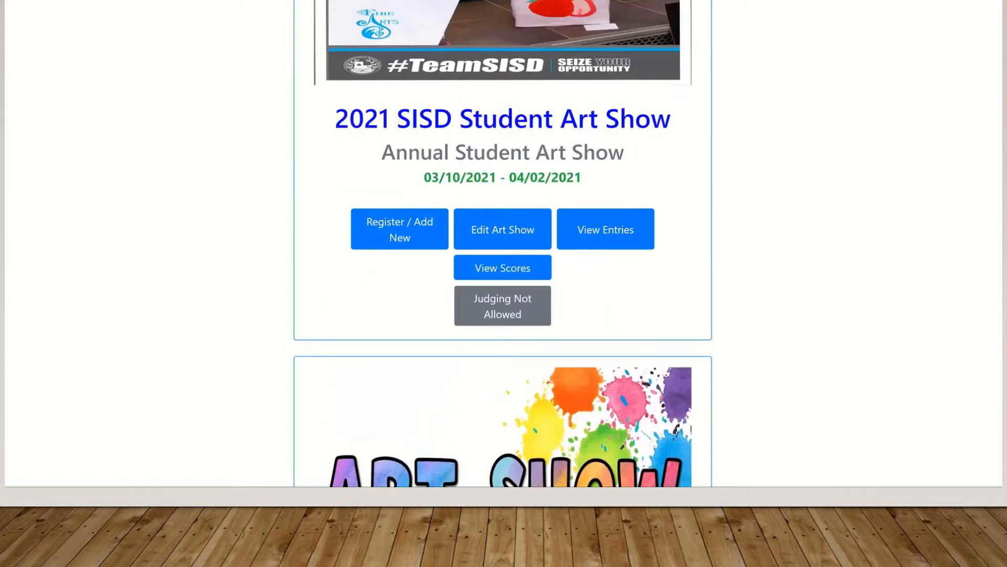
scroll(502, 244, "up", 2)
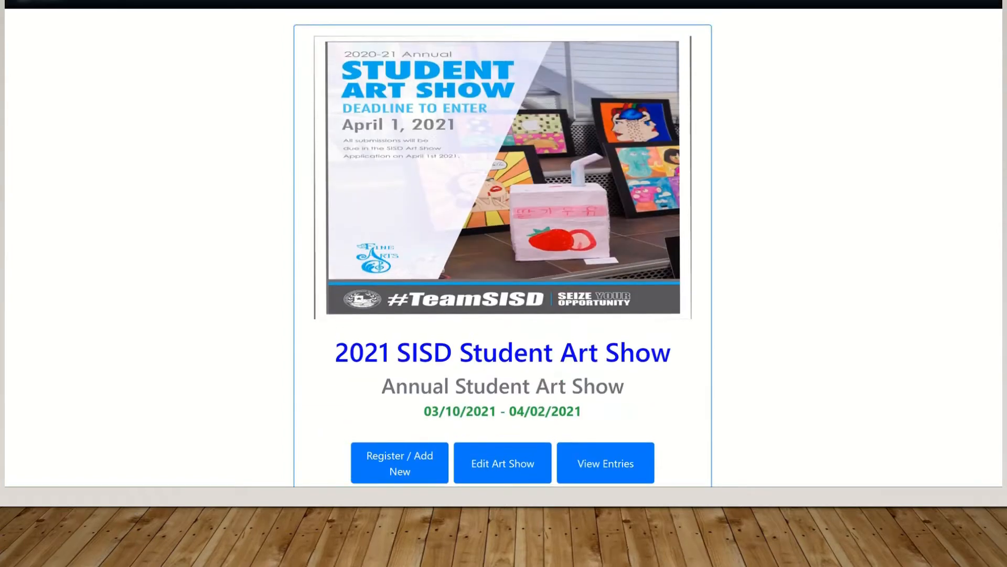
scroll(503, 244, "down", 1)
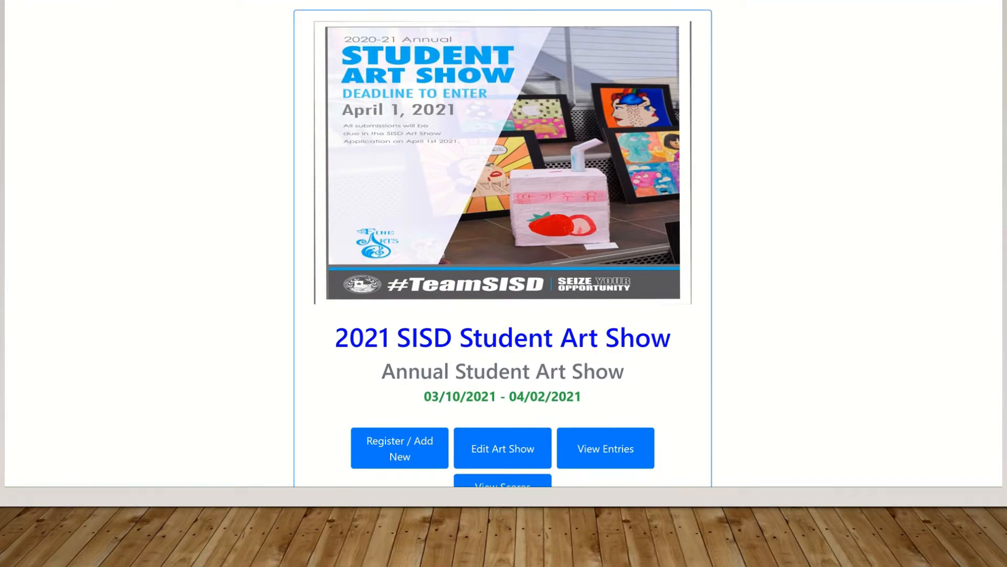
scroll(503, 244, "down", 10)
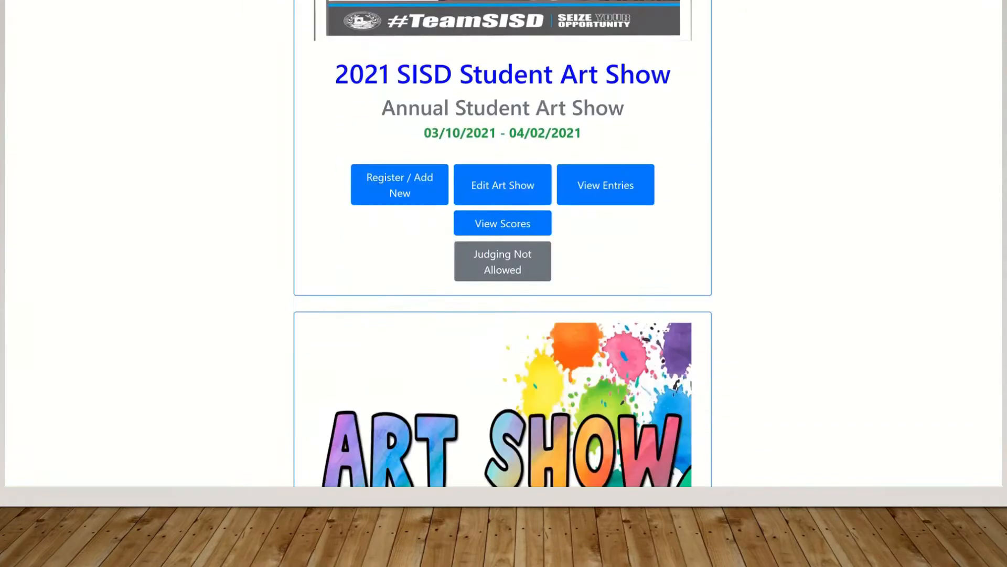
scroll(502, 244, "down", 1)
scroll(503, 244, "up", 1)
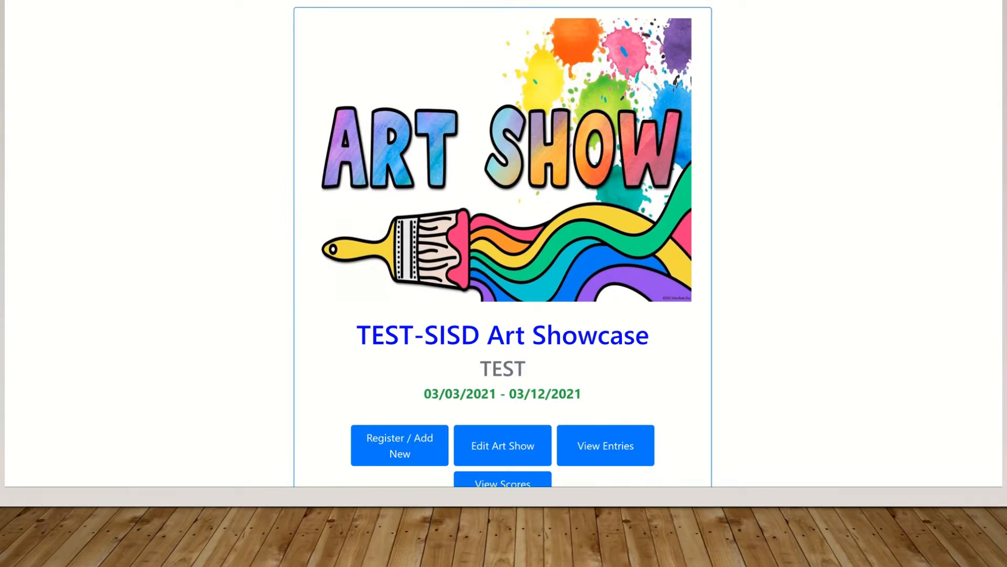
scroll(503, 244, "down", 10)
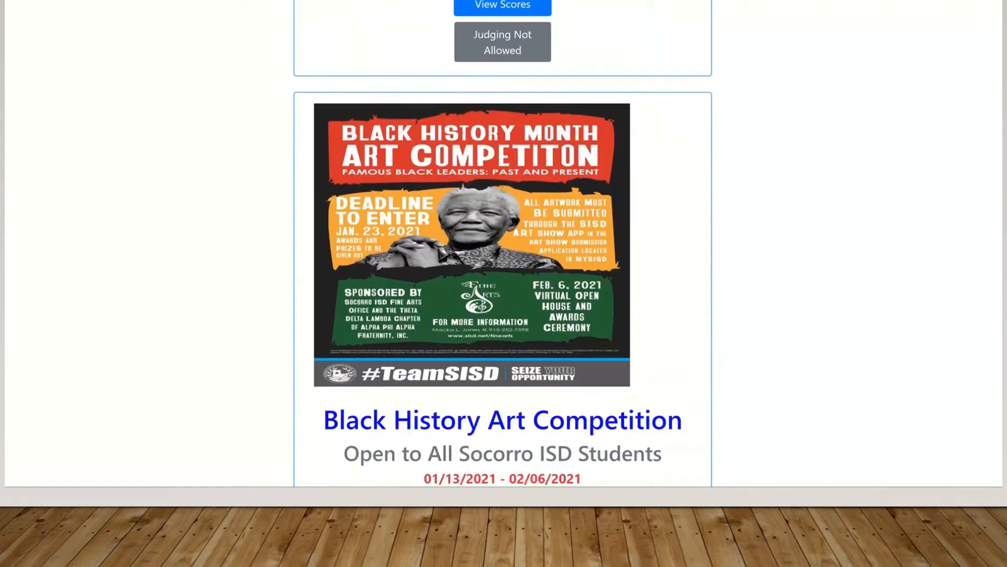
scroll(503, 244, "up", 1)
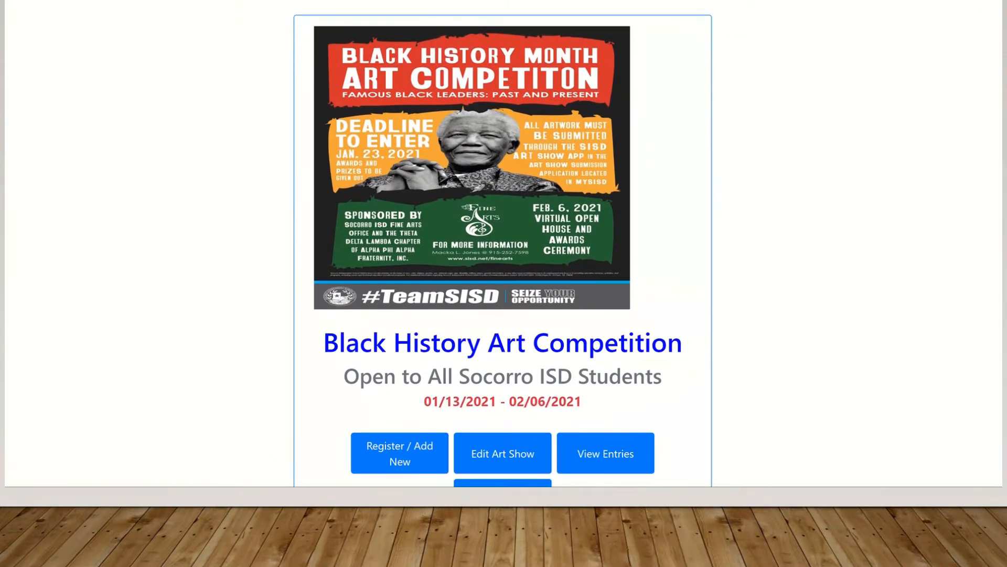
scroll(503, 244, "down", 9)
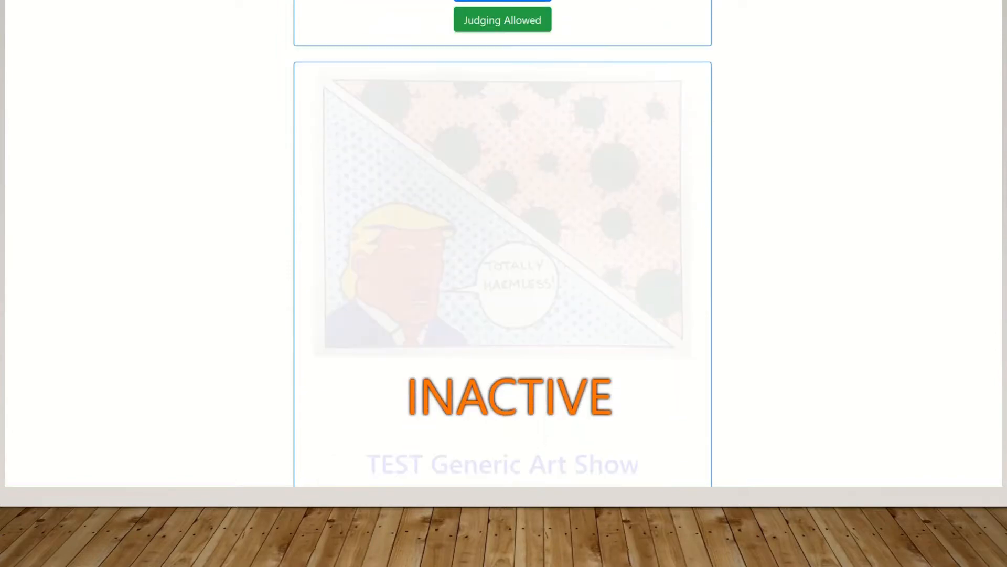
scroll(503, 244, "down", 9)
scroll(503, 244, "down", 6)
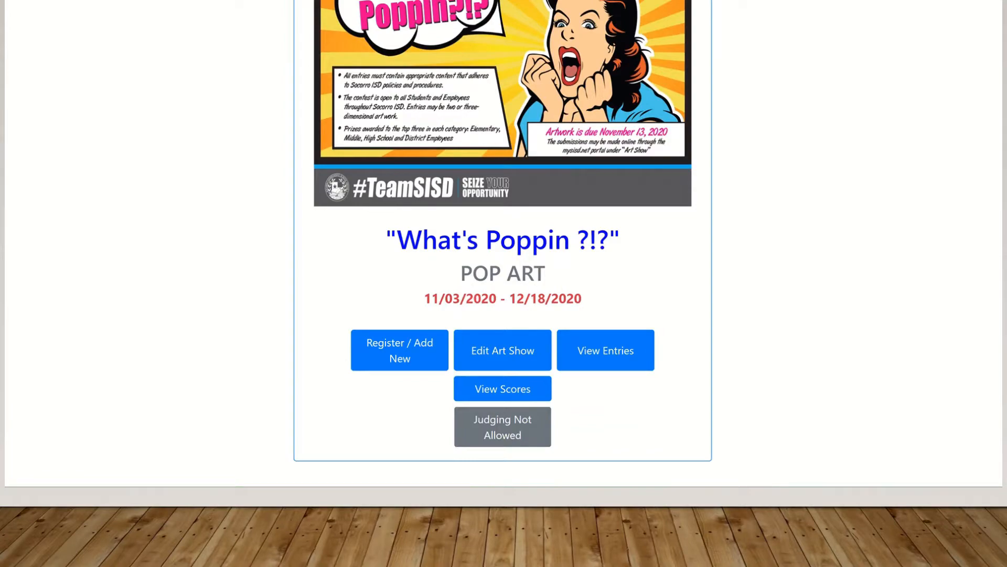
scroll(503, 237, "up", 18)
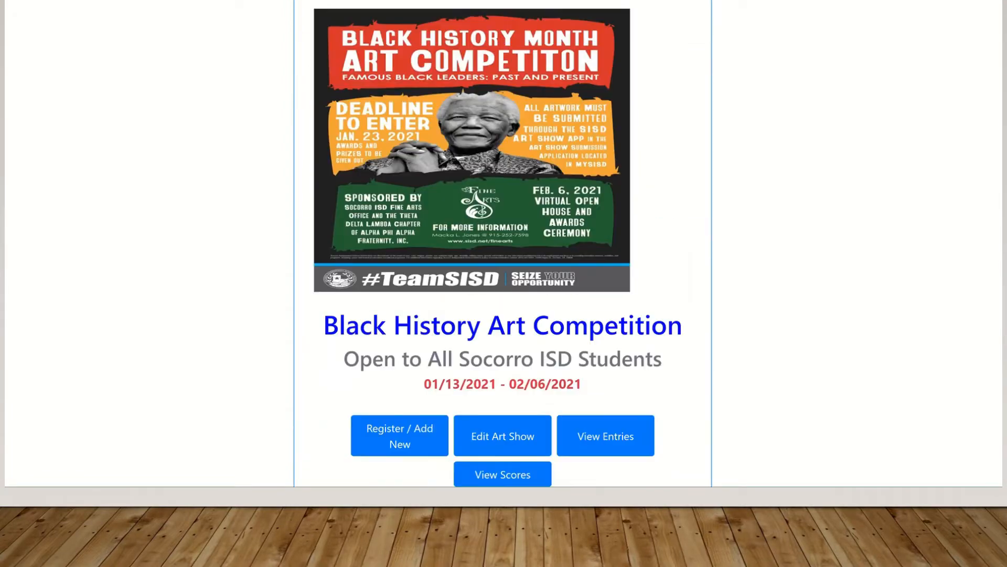
scroll(502, 244, "up", 8)
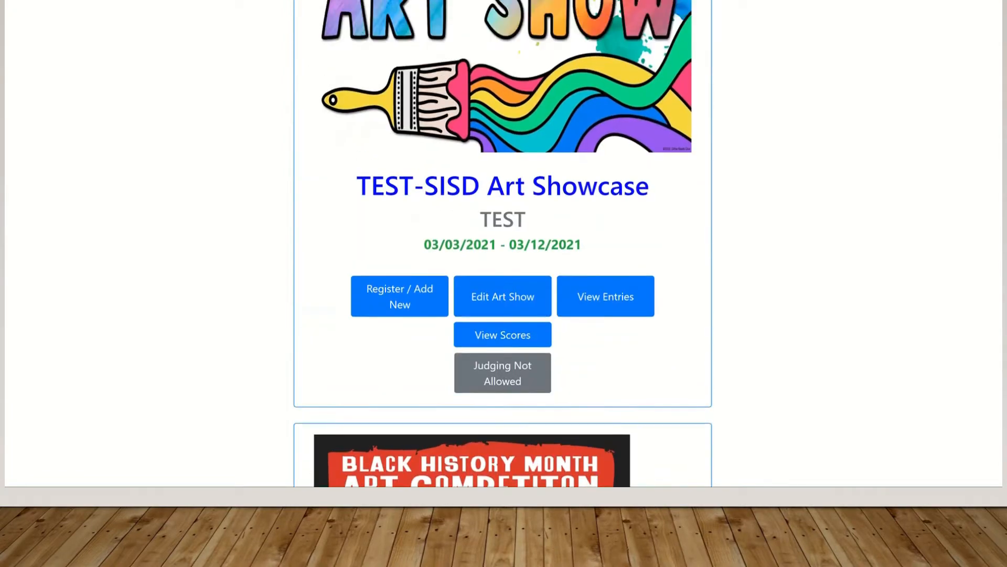
scroll(502, 244, "up", 1)
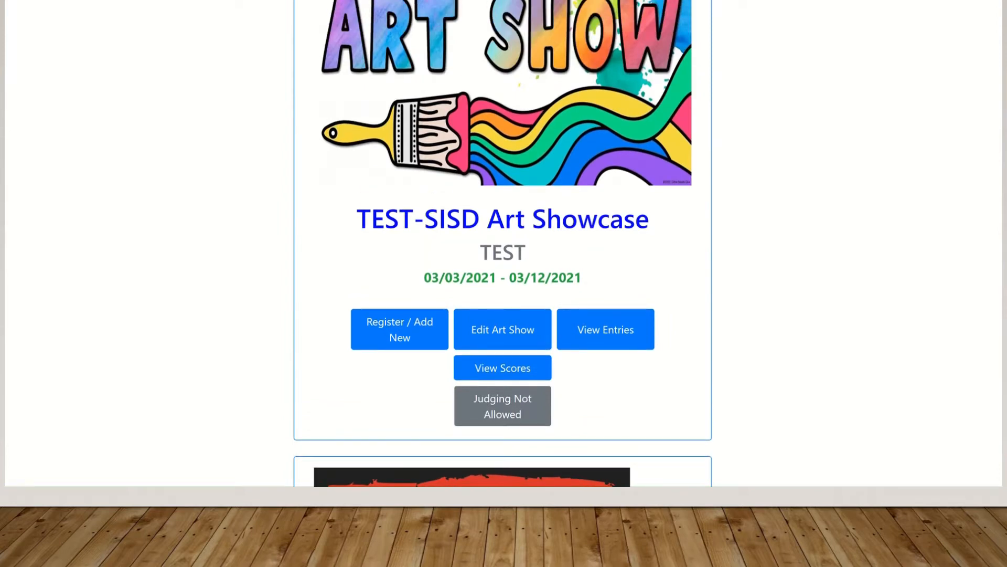
scroll(503, 244, "up", 2)
scroll(502, 243, "down", 1)
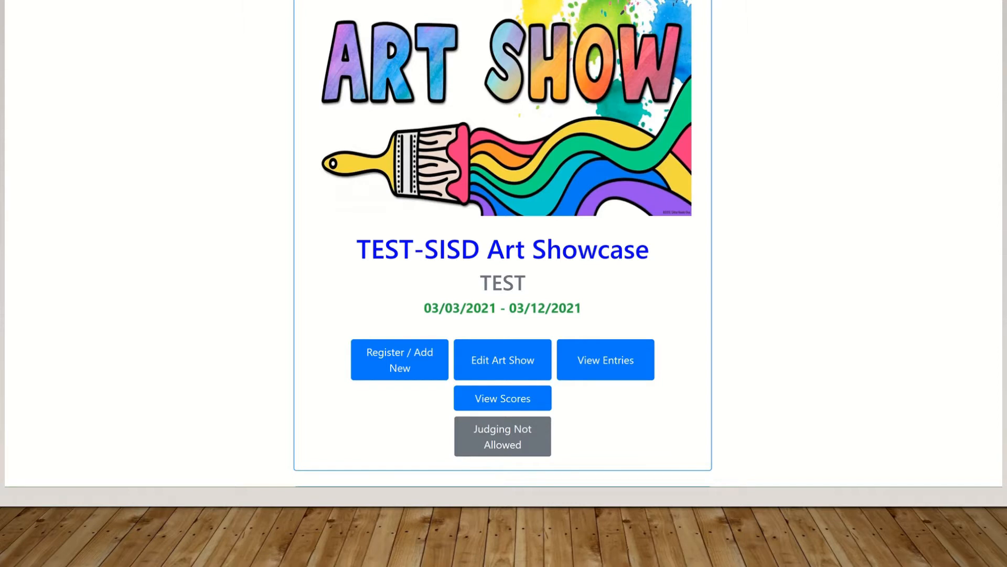
scroll(503, 244, "up", 6)
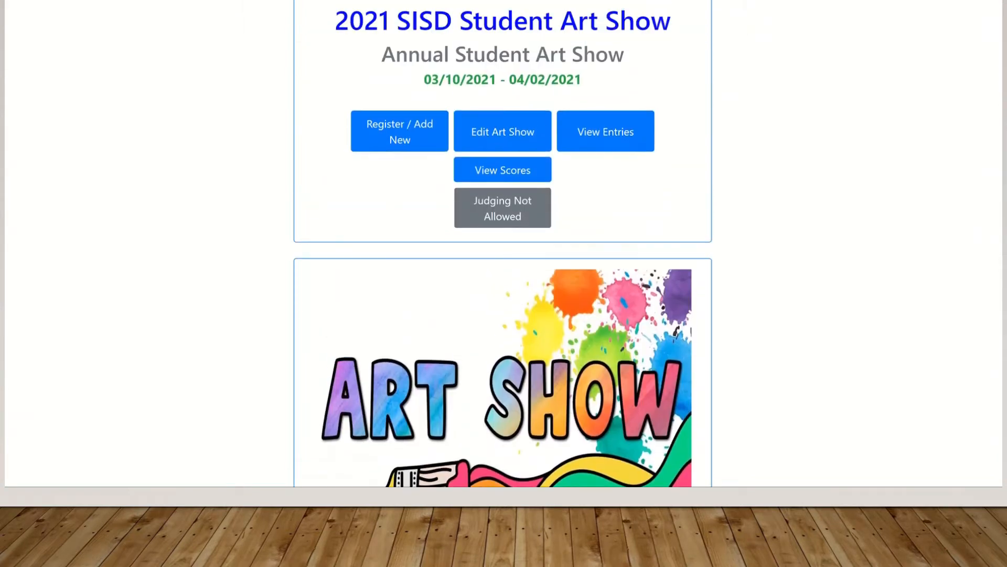
scroll(503, 244, "up", 4)
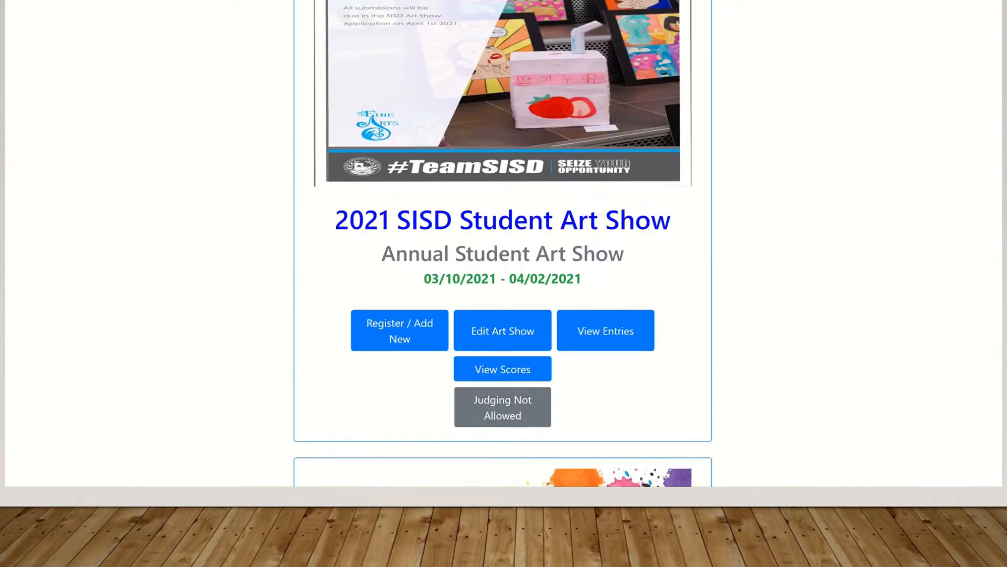
scroll(503, 244, "up", 2)
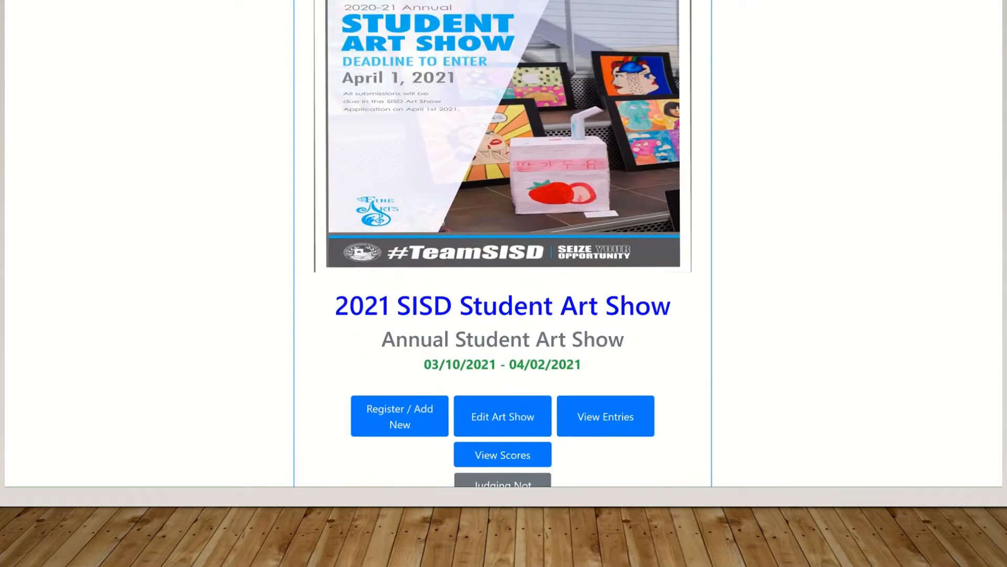
scroll(503, 244, "up", 1)
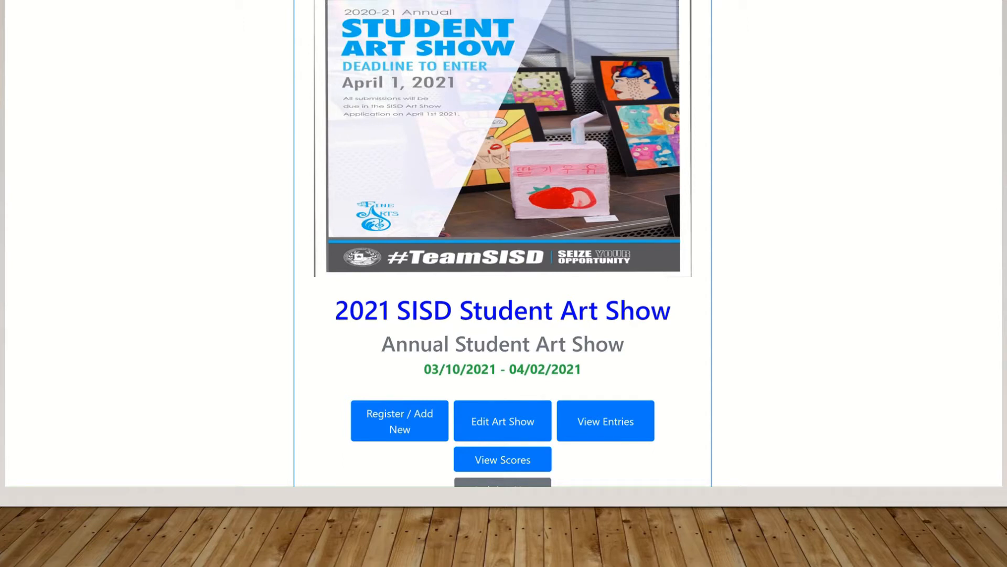
Scroll down the home page until the TEST-SISD Art Showcase card and its buttons show
scroll(503, 241, "down", 3)
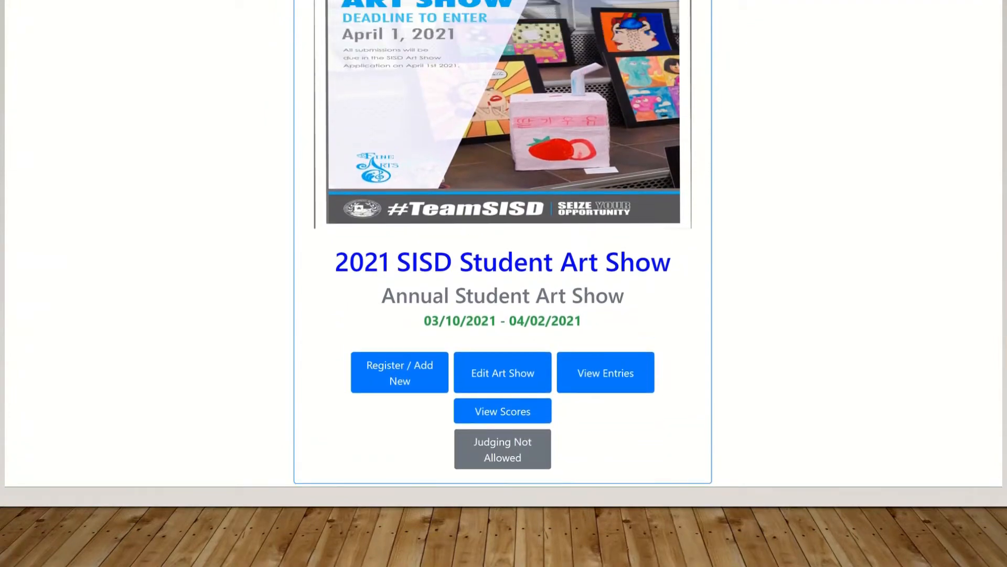
scroll(502, 244, "down", 5)
scroll(503, 244, "down", 4)
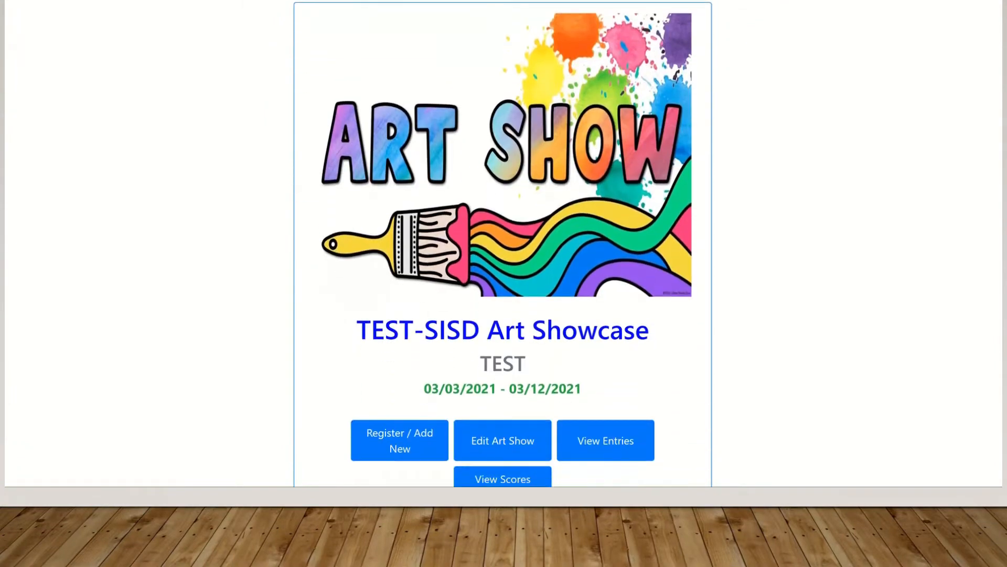
scroll(503, 244, "down", 1)
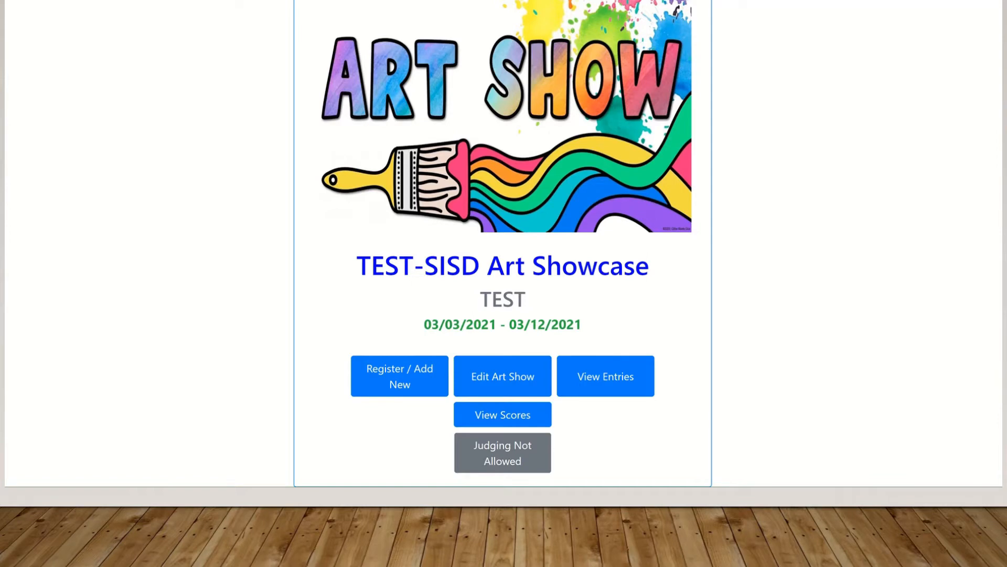
Begin a new TEST-SISD Art Showcase registration with the REPRESENTATIVE entry type
left_click(399, 385)
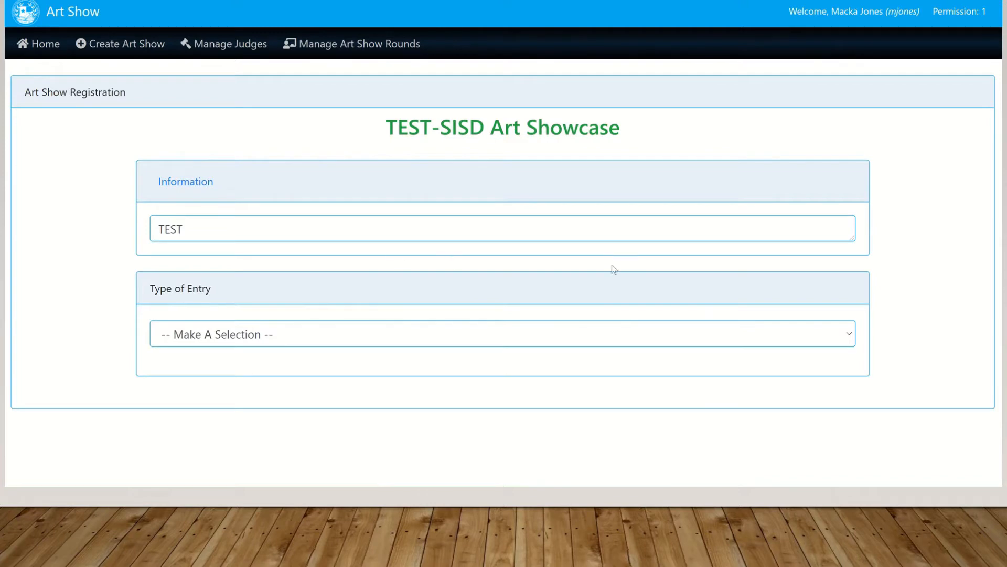
left_click(848, 337)
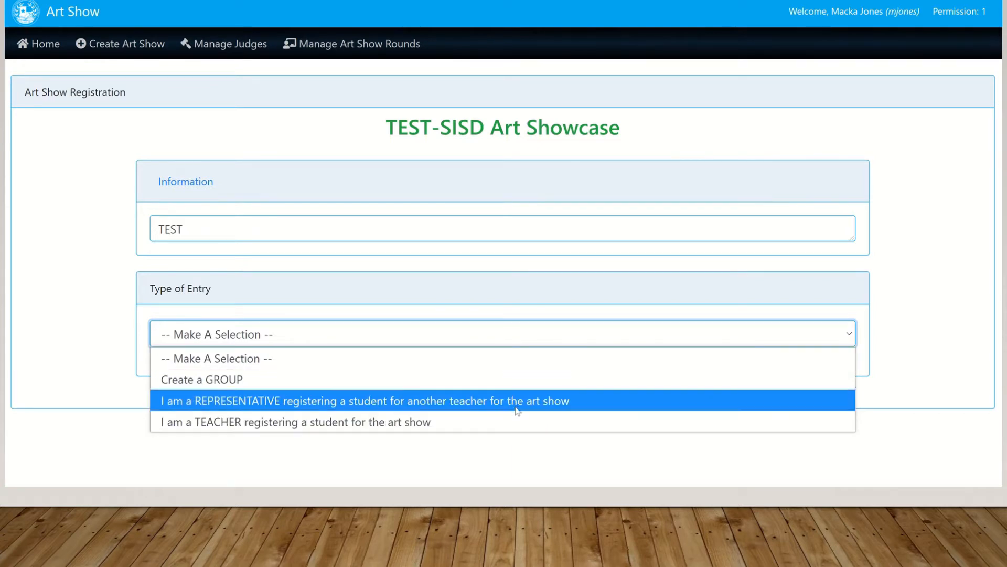
left_click(440, 401)
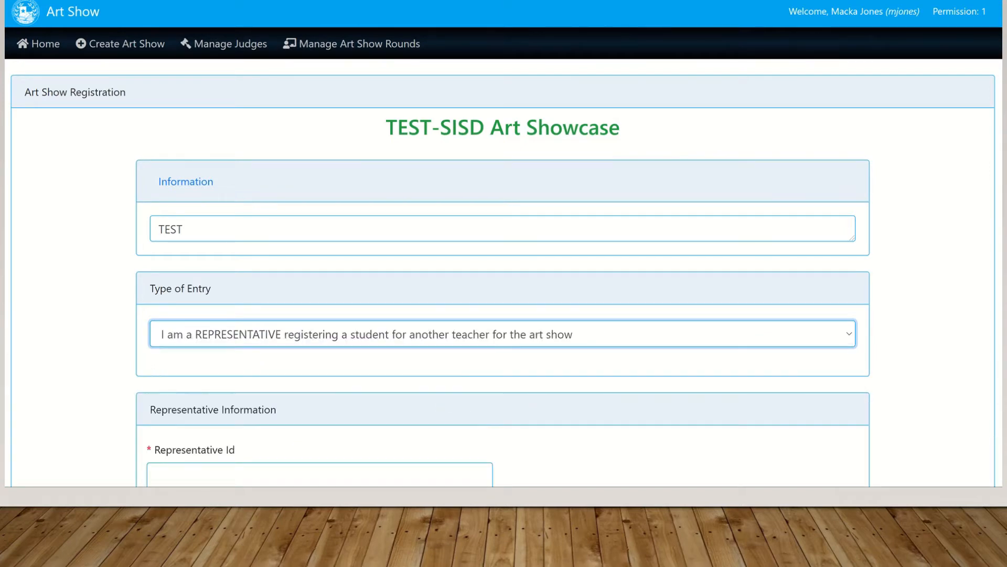
Enter the representative's ID so the representative's name fills in automatically
scroll(504, 244, "down", 5)
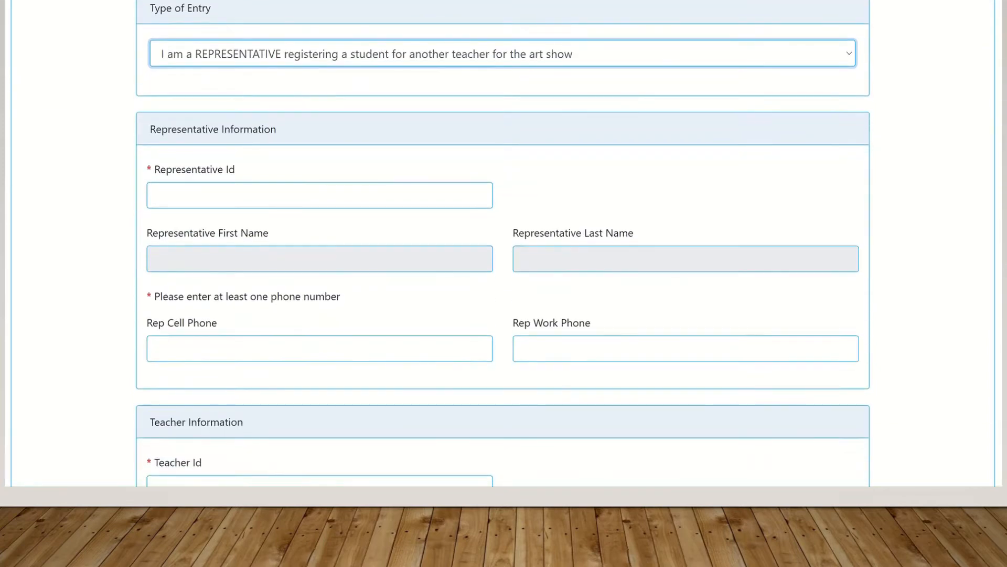
scroll(503, 244, "up", 1)
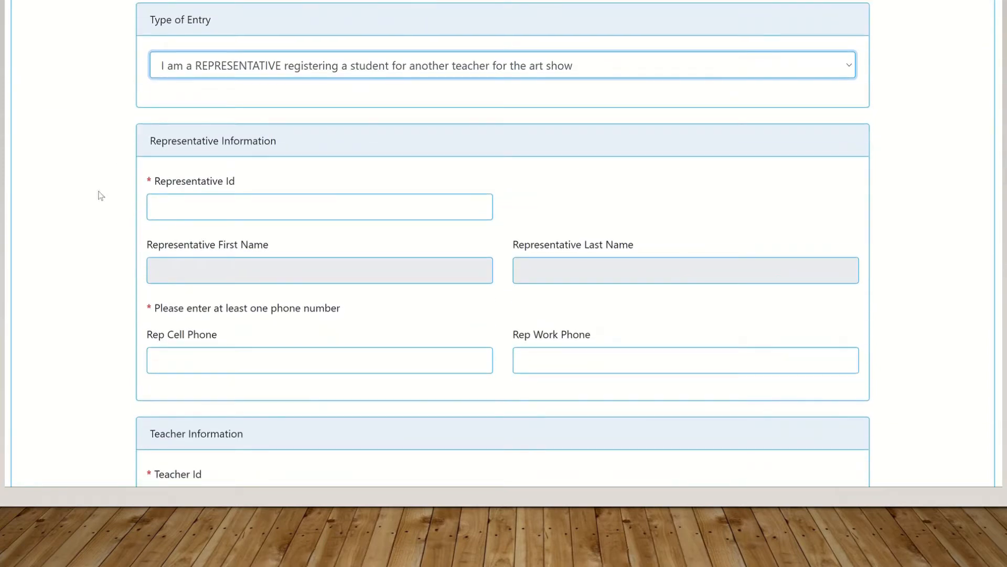
left_click(165, 205)
type("000")
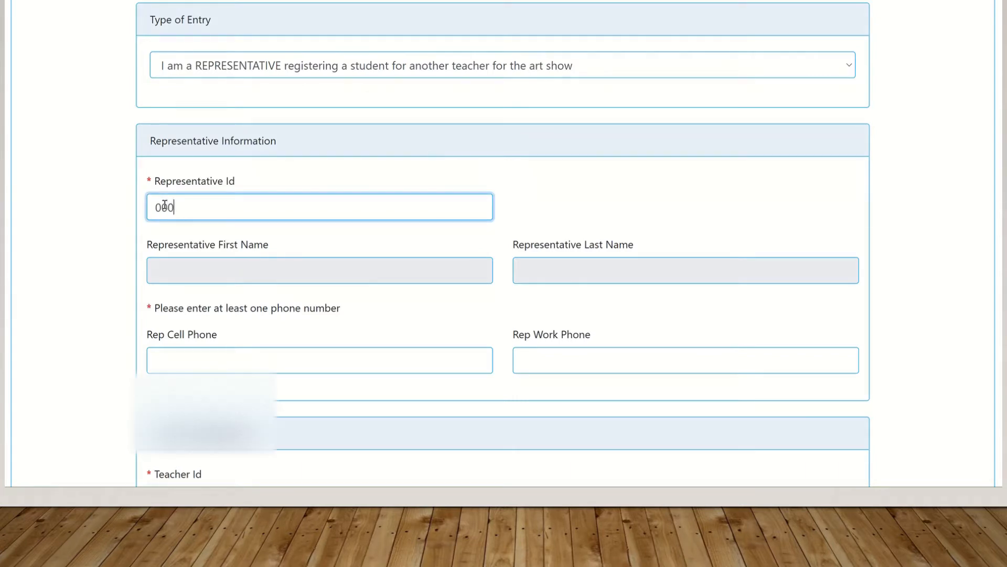
key("BackSpace")
key("BackSpace")
key("BackSpace")
type("200046")
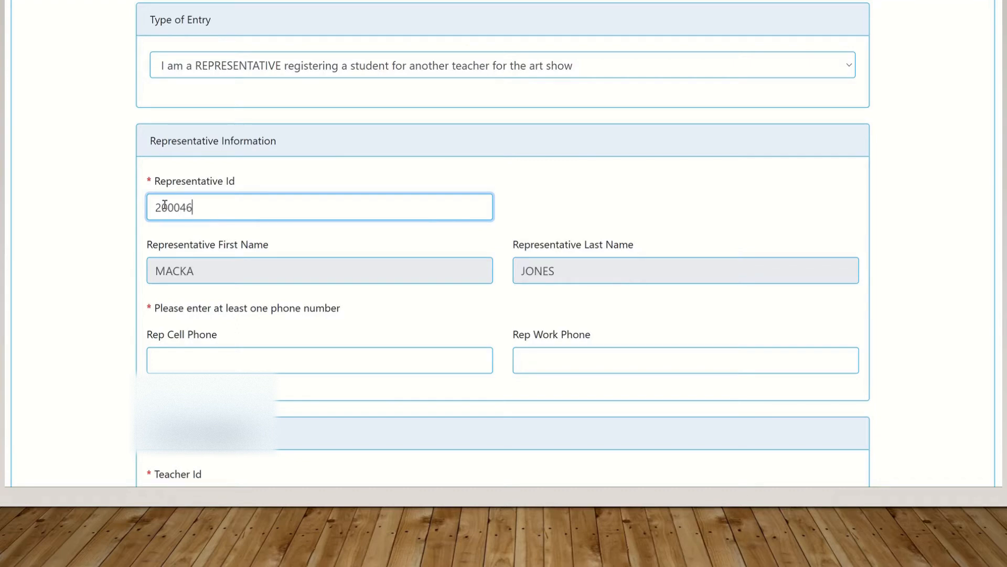
Enter the representative's cell phone number in XXX-XXX-XXXX format
left_click(172, 362)
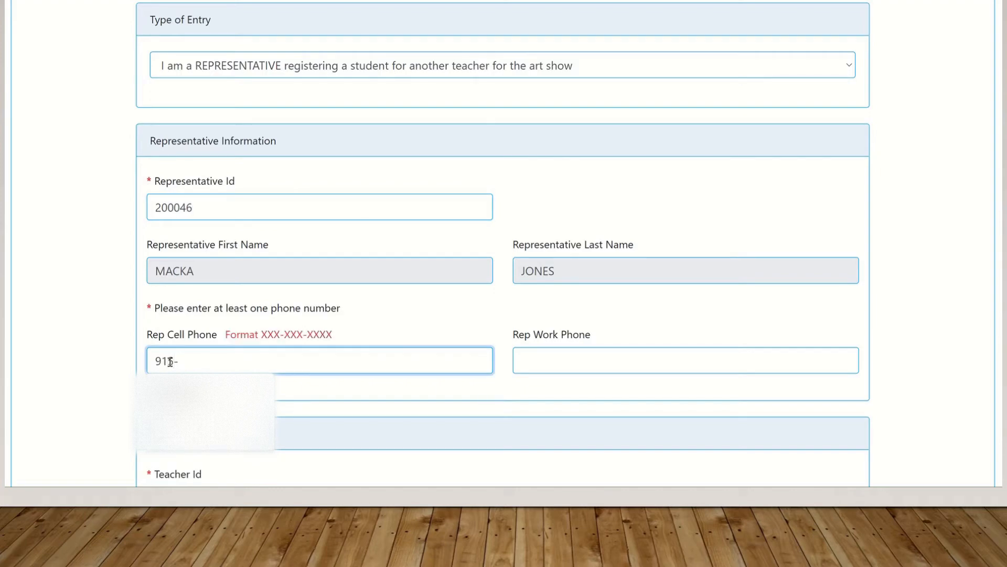
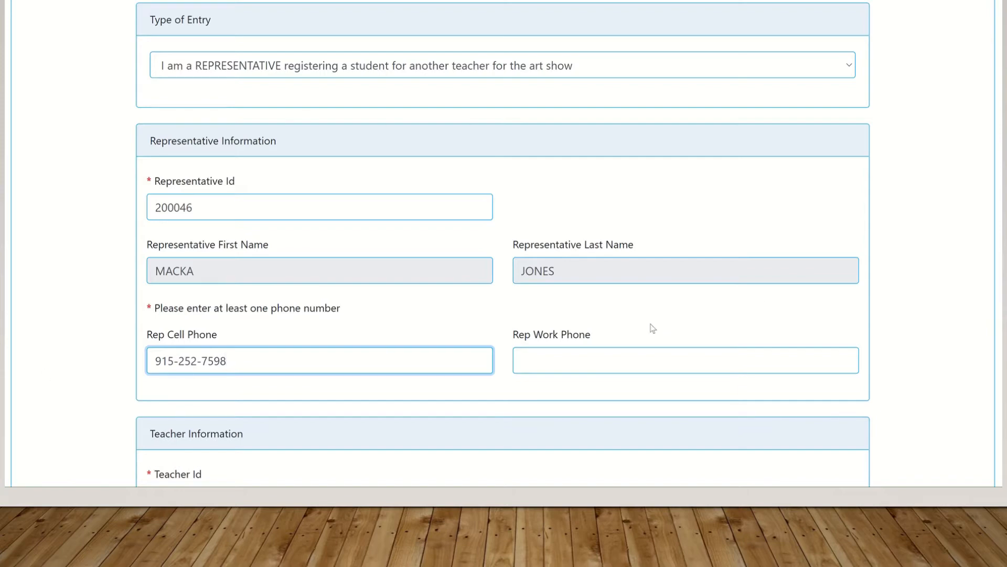
scroll(882, 204, "down", 3)
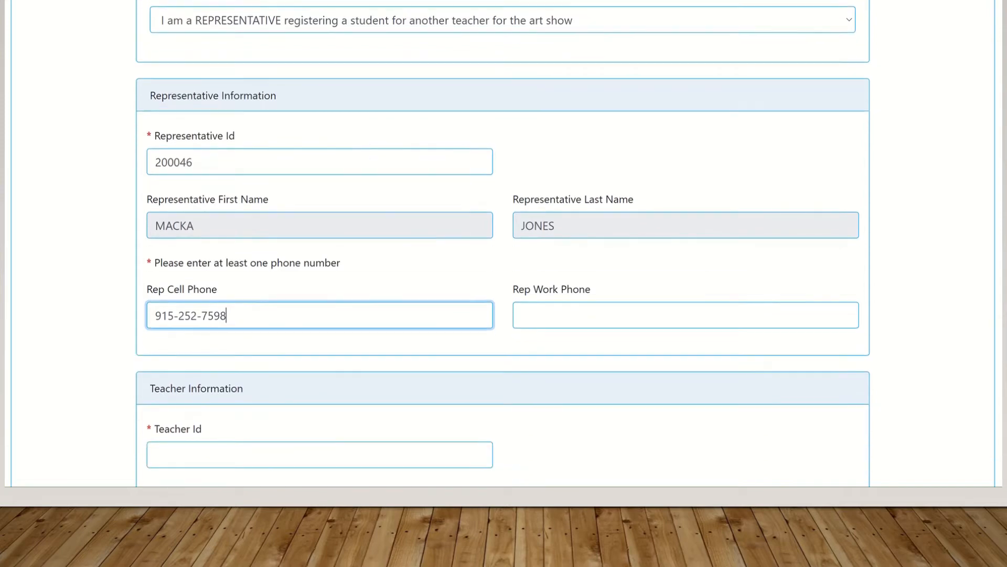
scroll(865, 210, "up", 1)
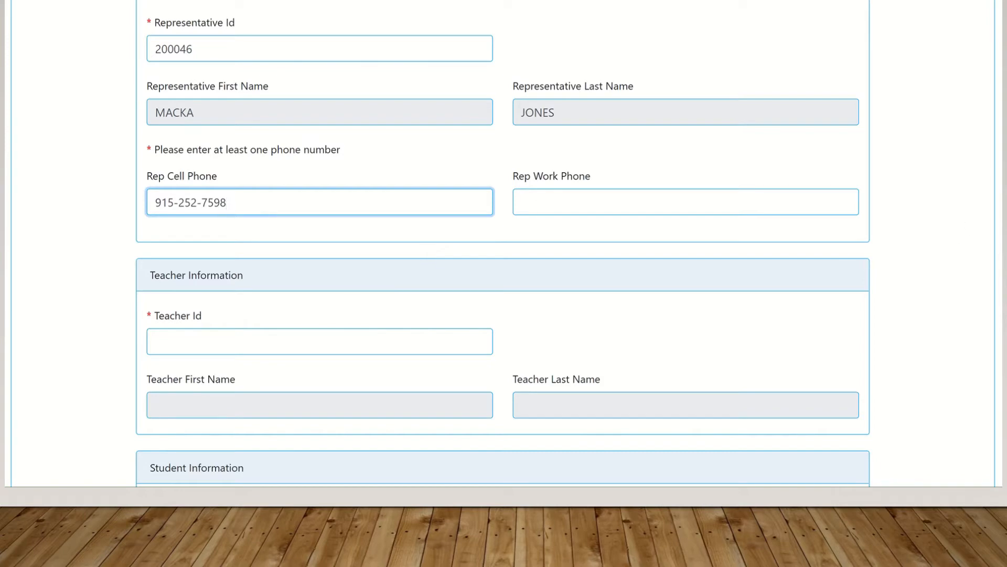
Enter the teacher's ID so the name loads, then review the Representative and Teacher sections
scroll(502, 244, "down", 3)
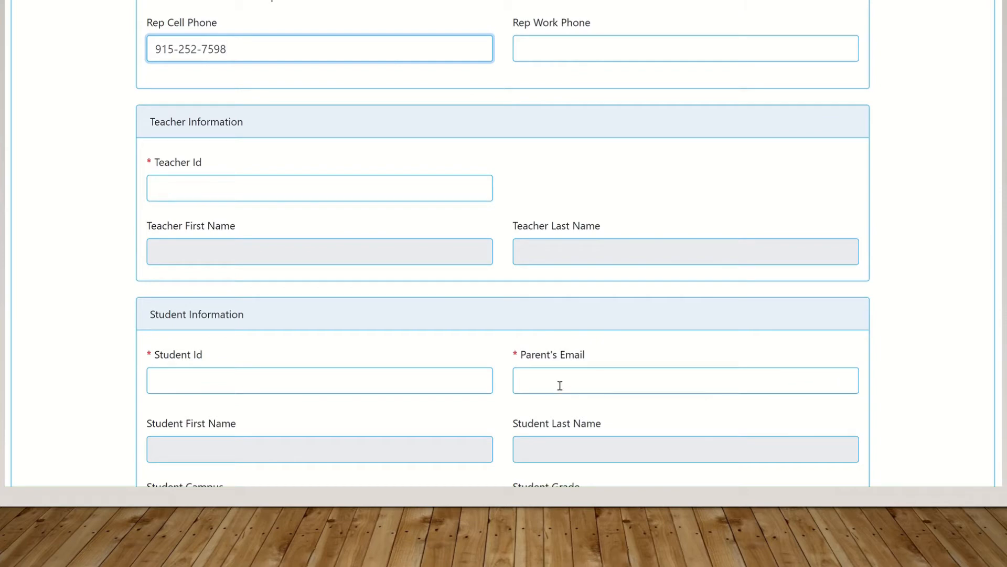
left_click(173, 190)
type("20")
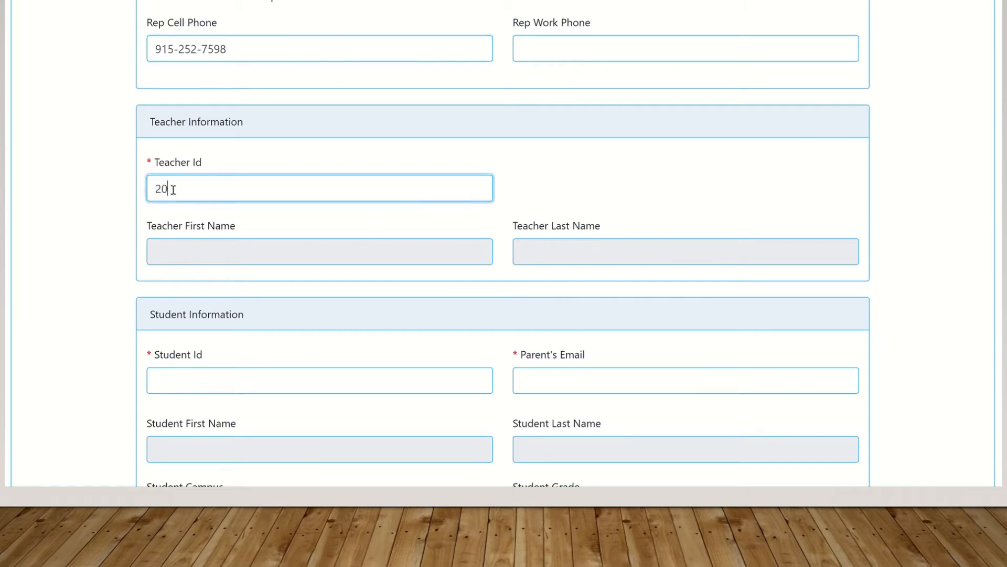
type("0046")
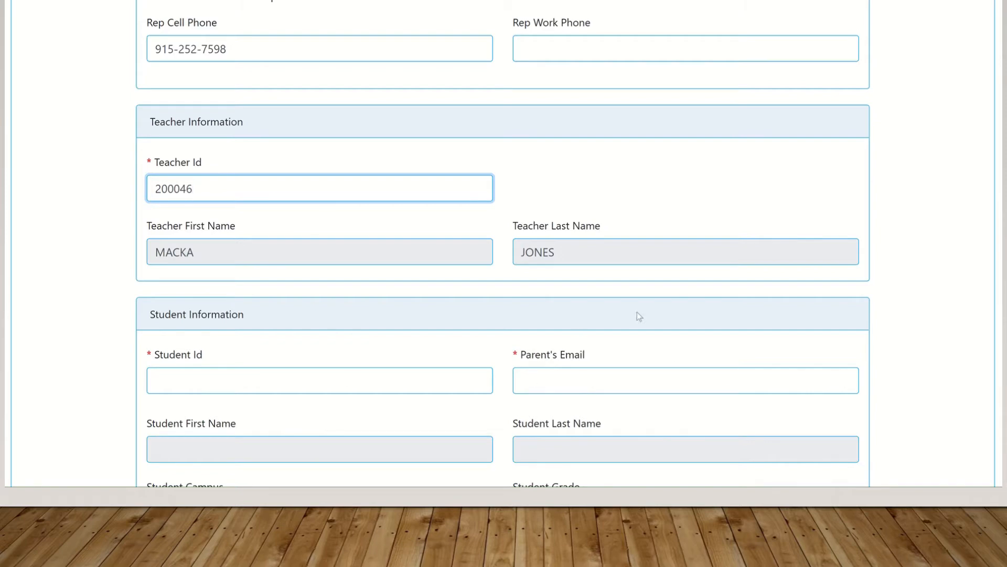
scroll(503, 246, "up", 5)
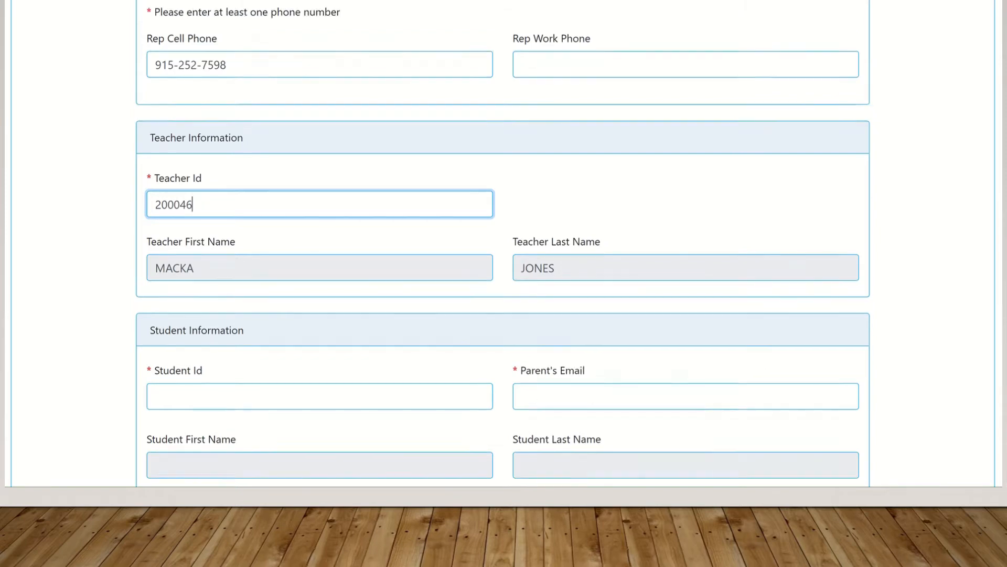
scroll(502, 244, "up", 2)
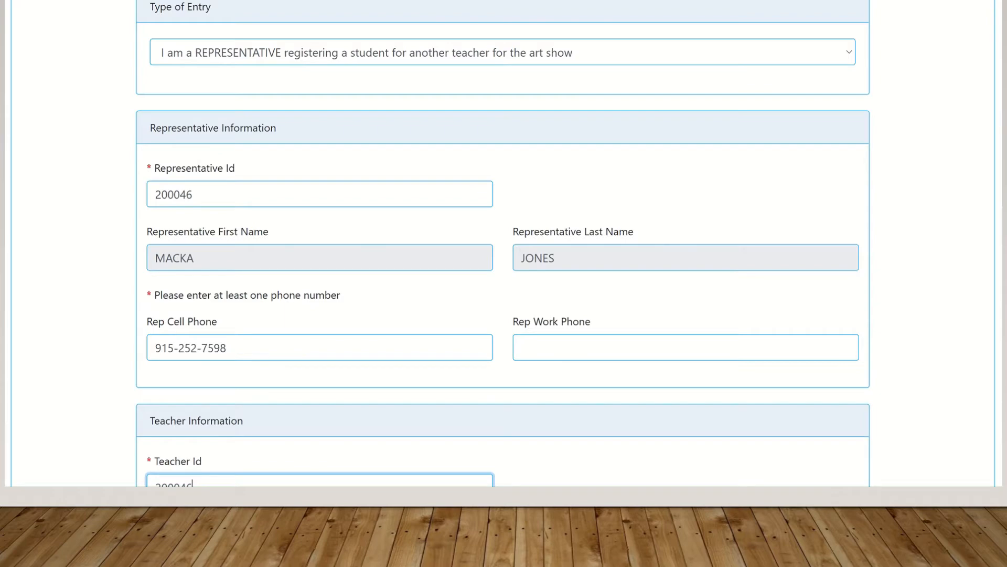
scroll(503, 244, "down", 1)
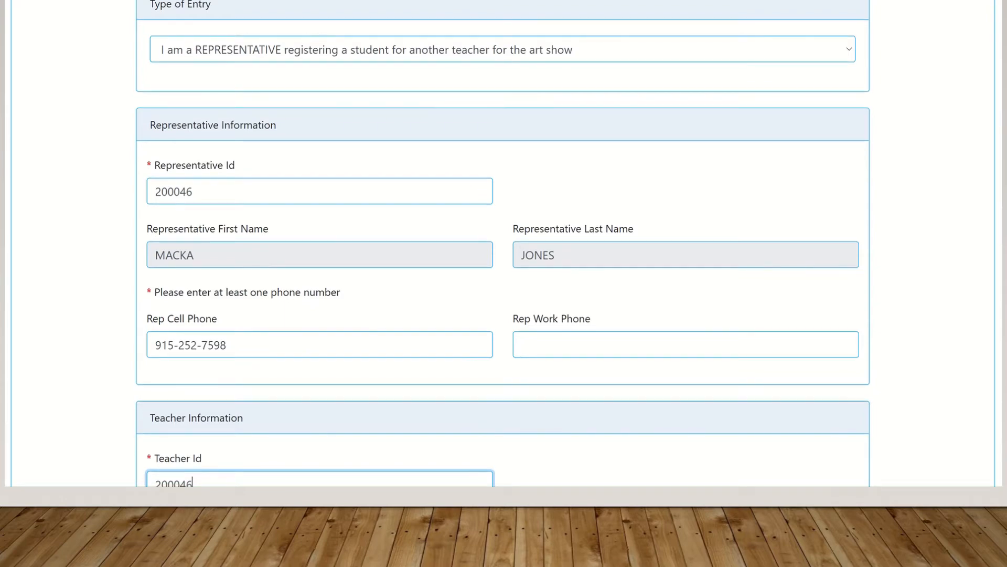
scroll(503, 244, "down", 1)
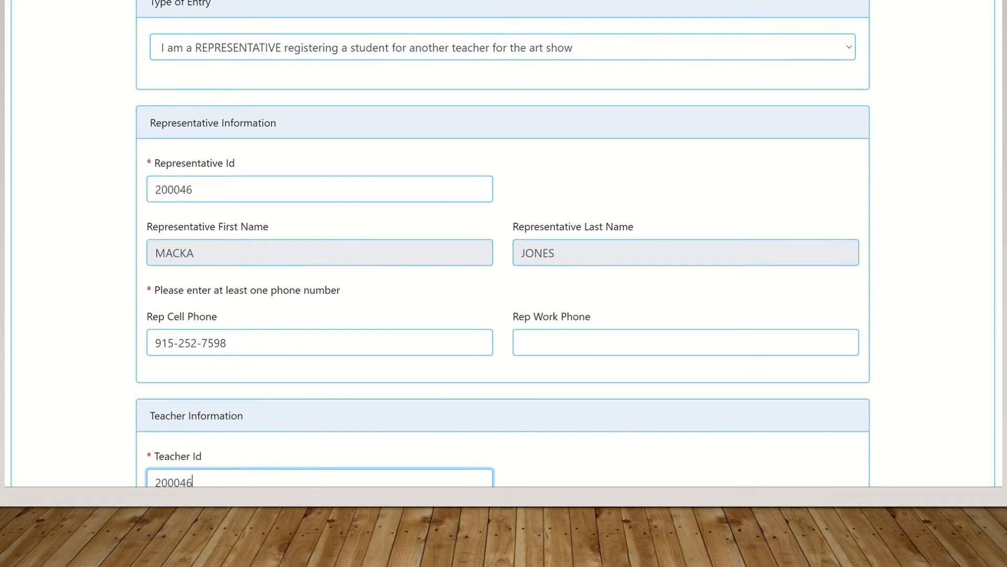
scroll(503, 244, "down", 4)
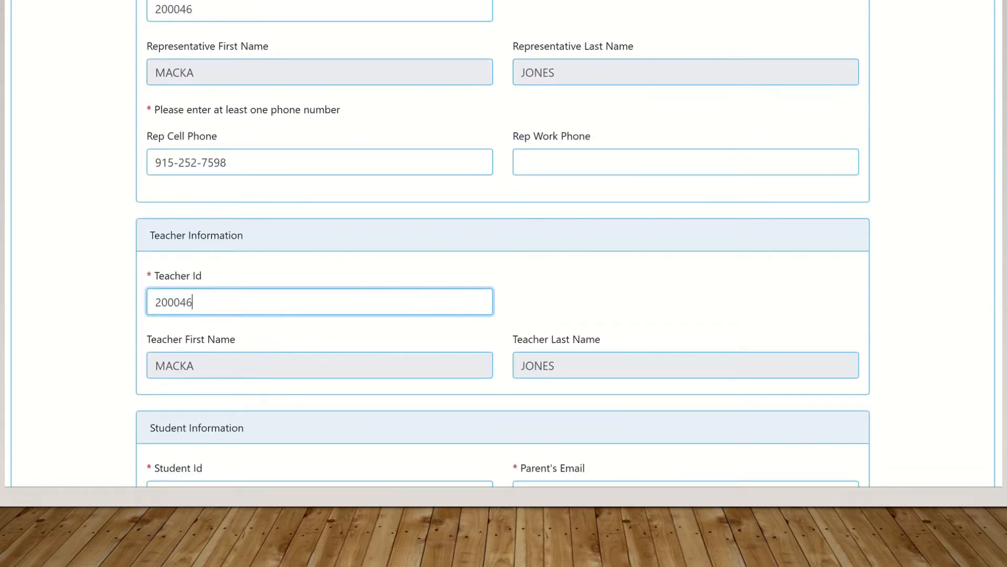
scroll(502, 244, "down", 3)
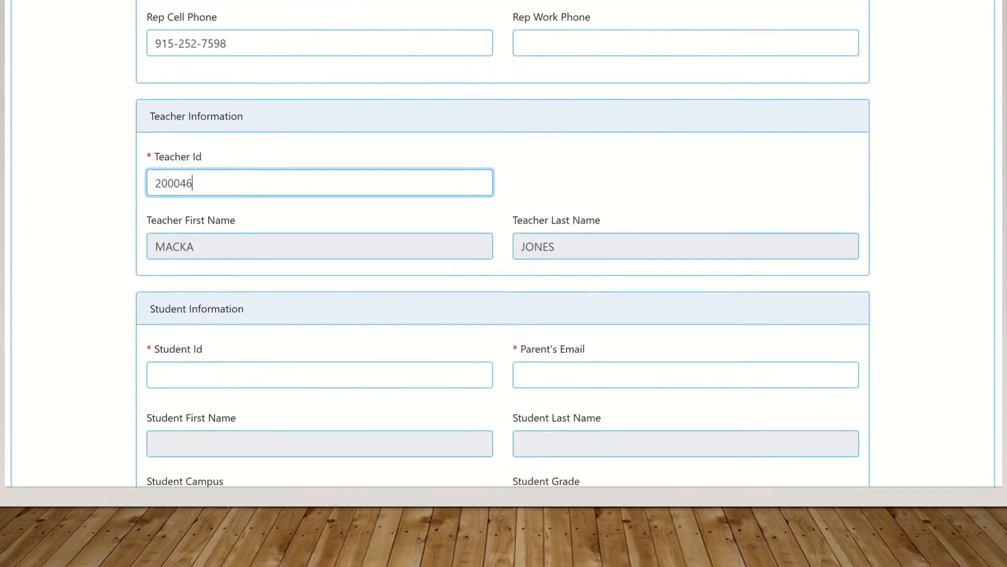
Enter the student's ID so the student's details fill in automatically
left_click(320, 353)
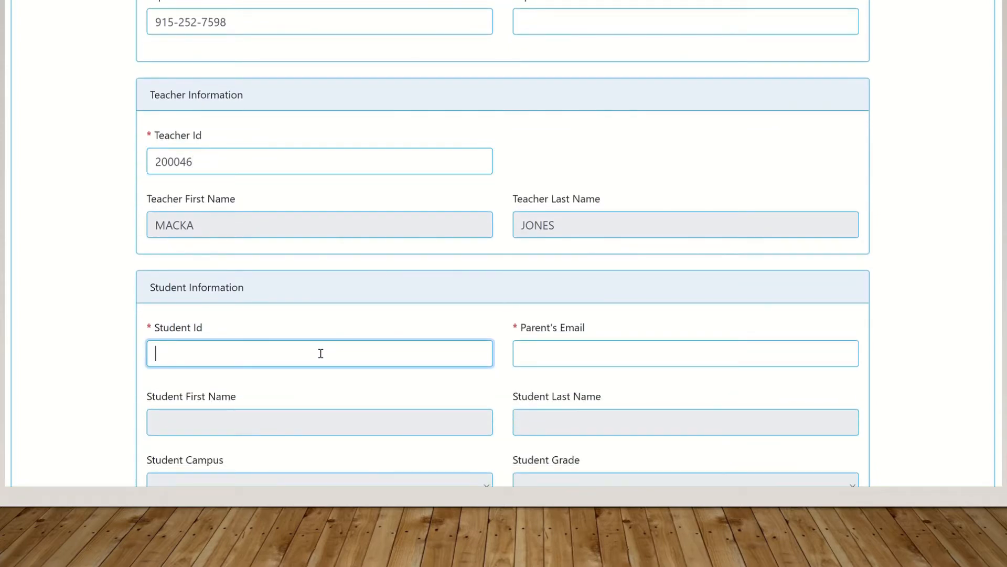
type("886616")
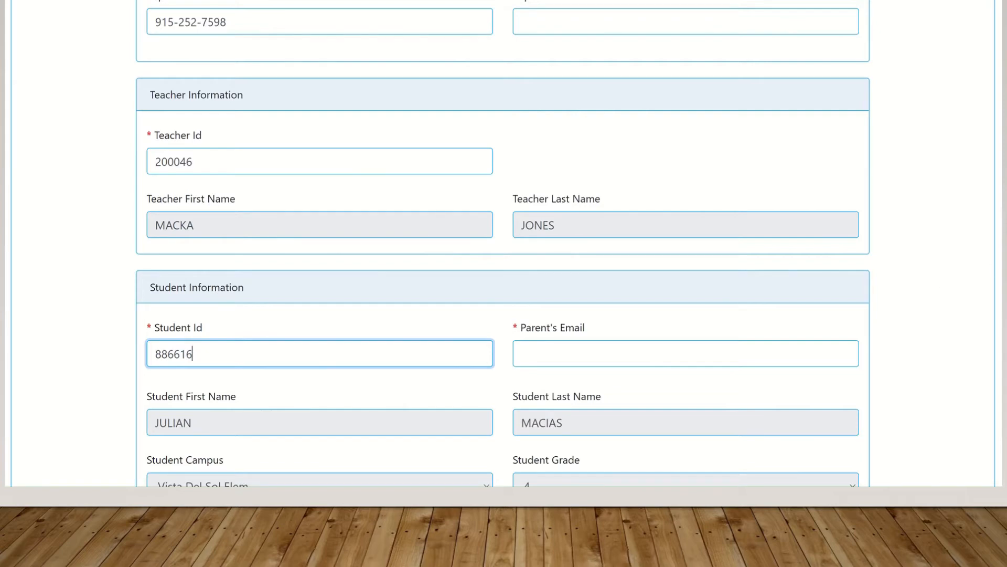
scroll(503, 244, "down", 3)
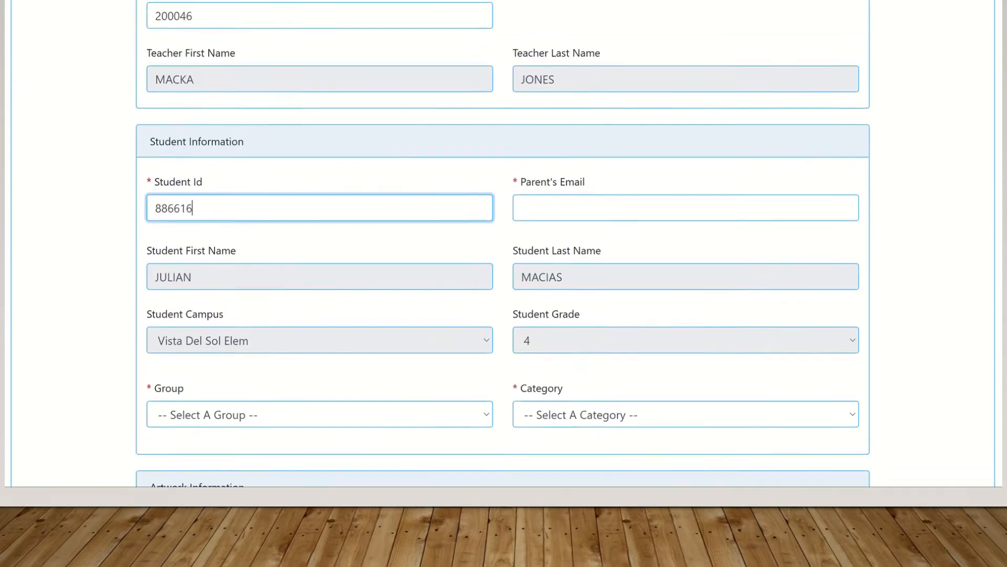
scroll(502, 244, "down", 1)
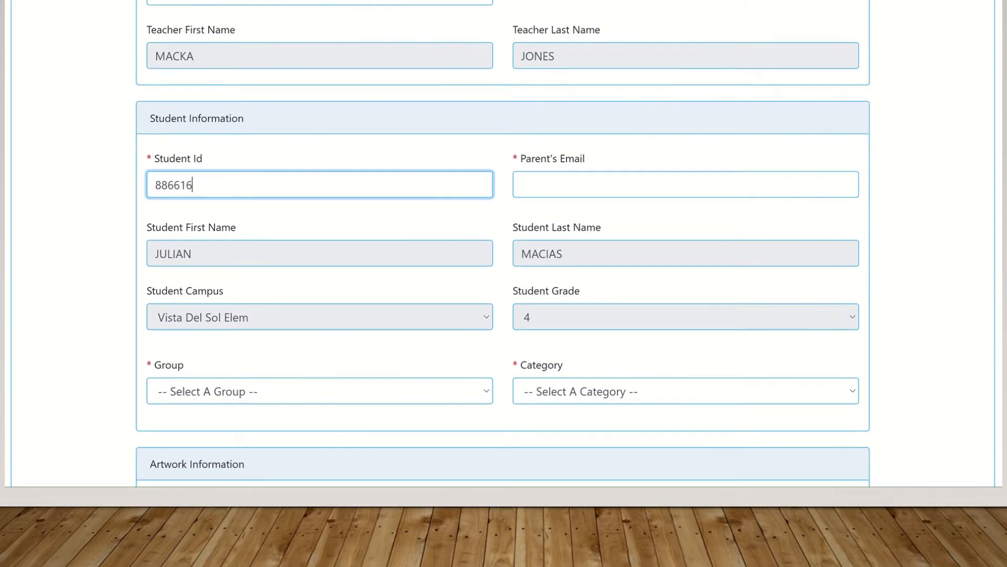
scroll(645, 386, "down", 2)
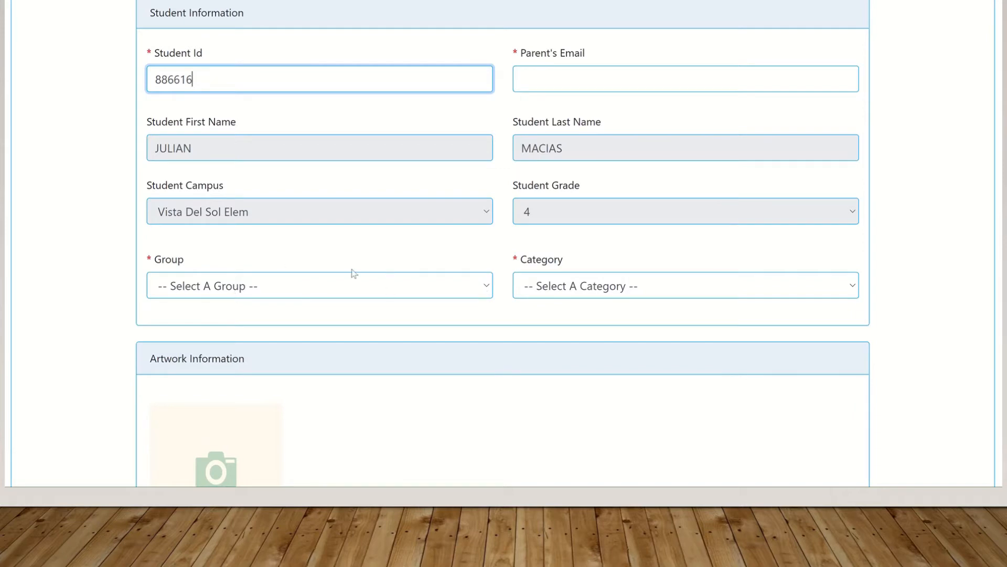
Set Group to Group IV - 4th Grade and Category to Computer Generated Image
left_click(483, 292)
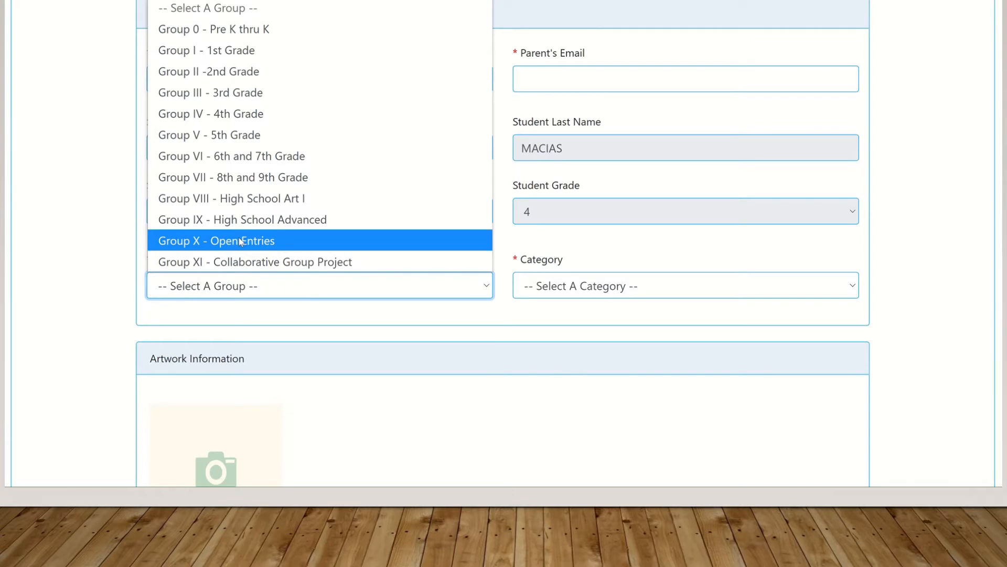
left_click(215, 110)
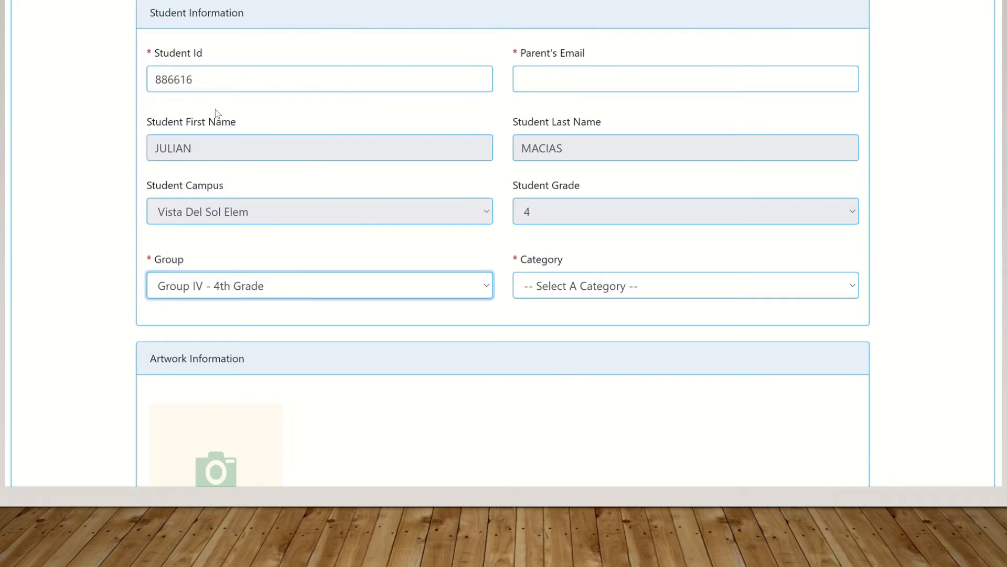
left_click(836, 293)
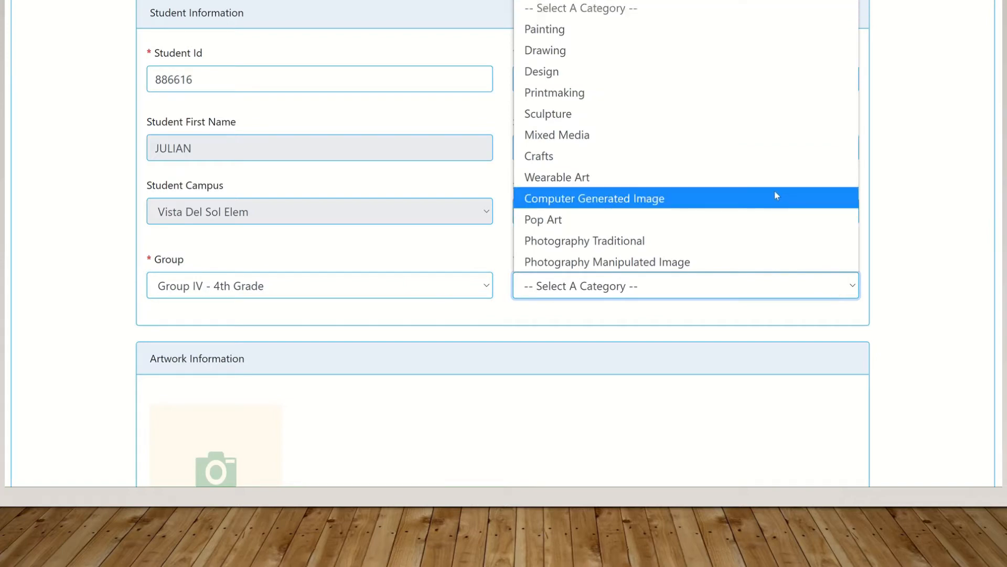
left_click(762, 198)
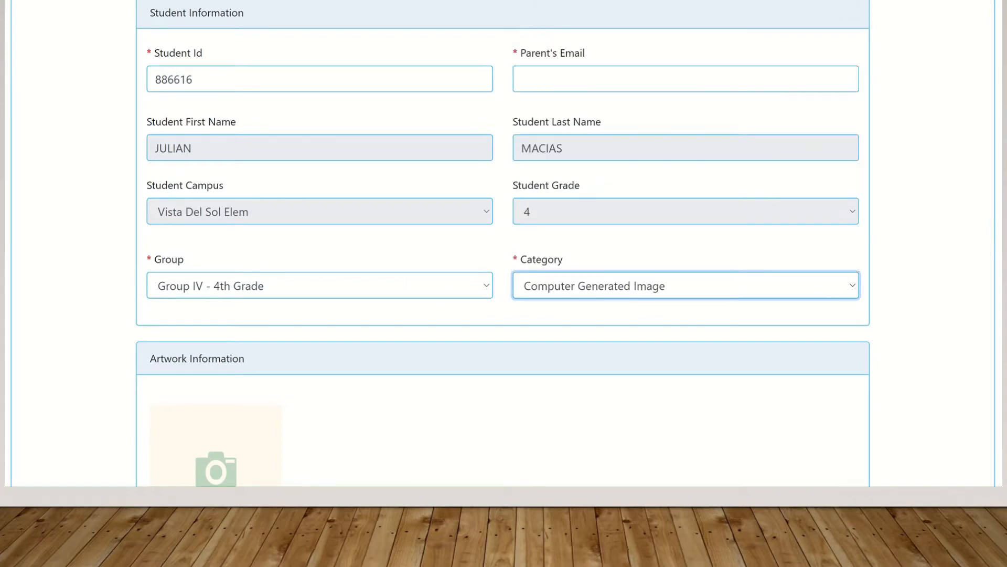
Attach the first .jpg image file in the Open dialog as the Image of Art
scroll(502, 244, "down", 5)
scroll(503, 244, "down", 1)
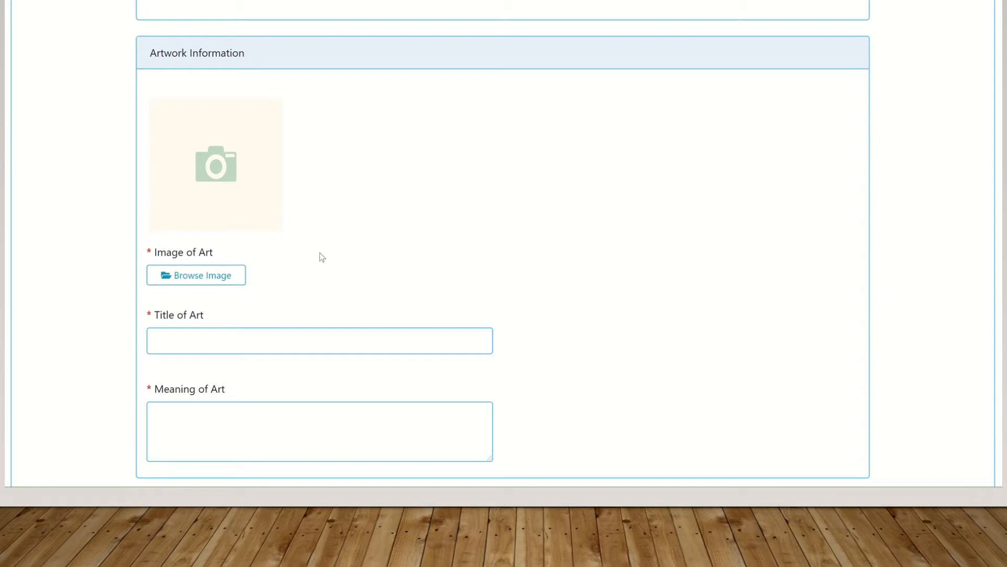
left_click(214, 284)
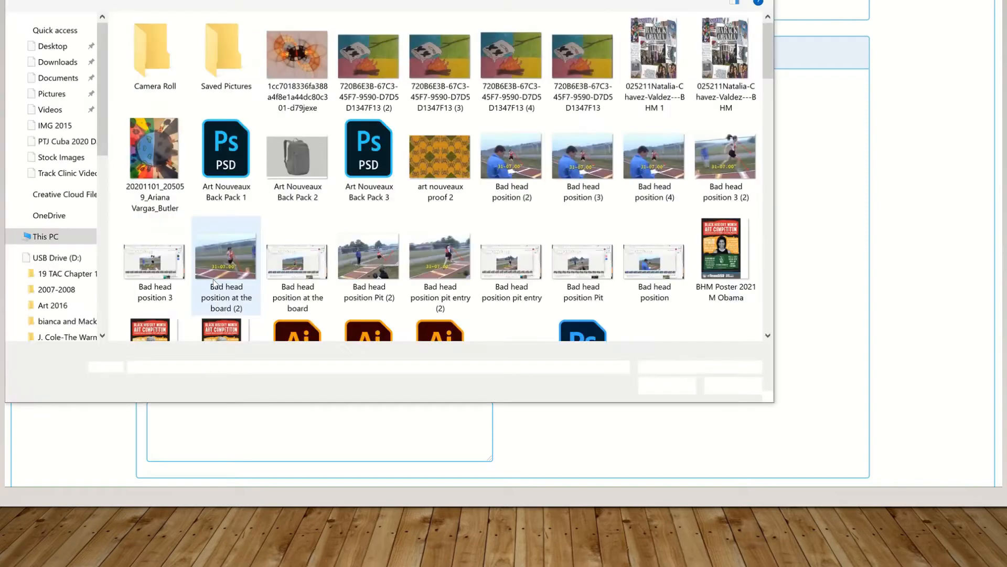
left_click(298, 60)
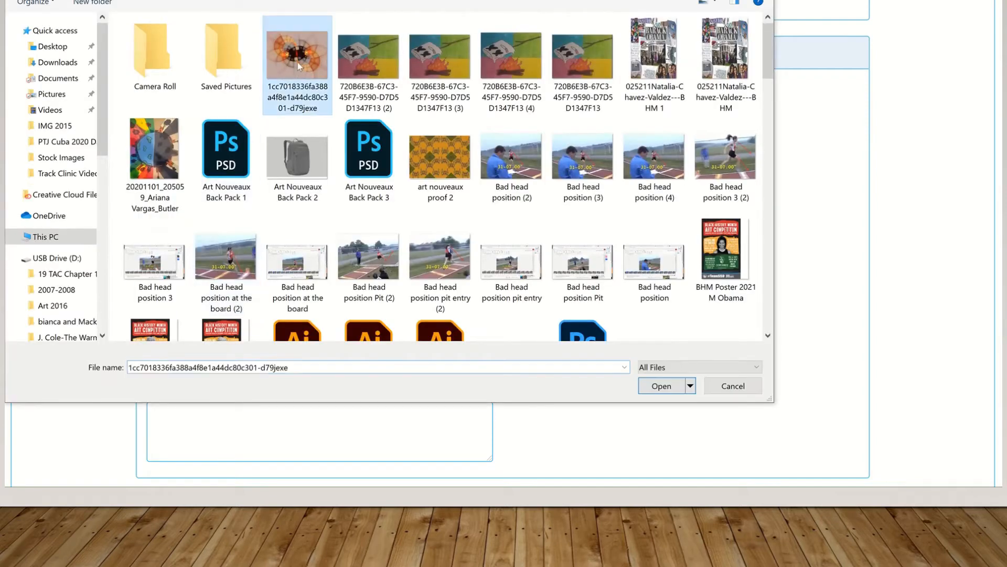
left_click(654, 392)
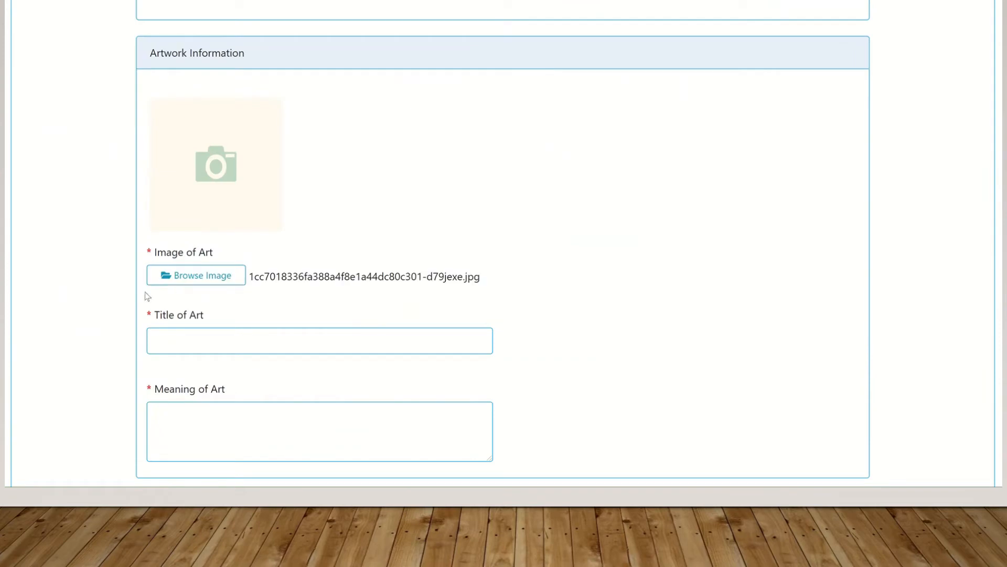
Enter 'Blah' as the Title of Art
left_click(189, 344)
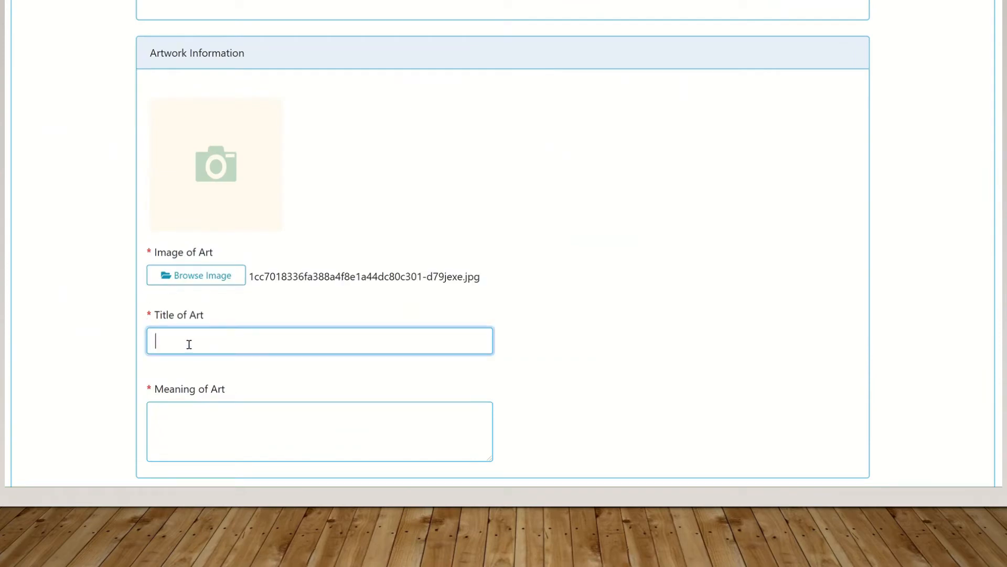
type("Blah")
left_click(167, 410)
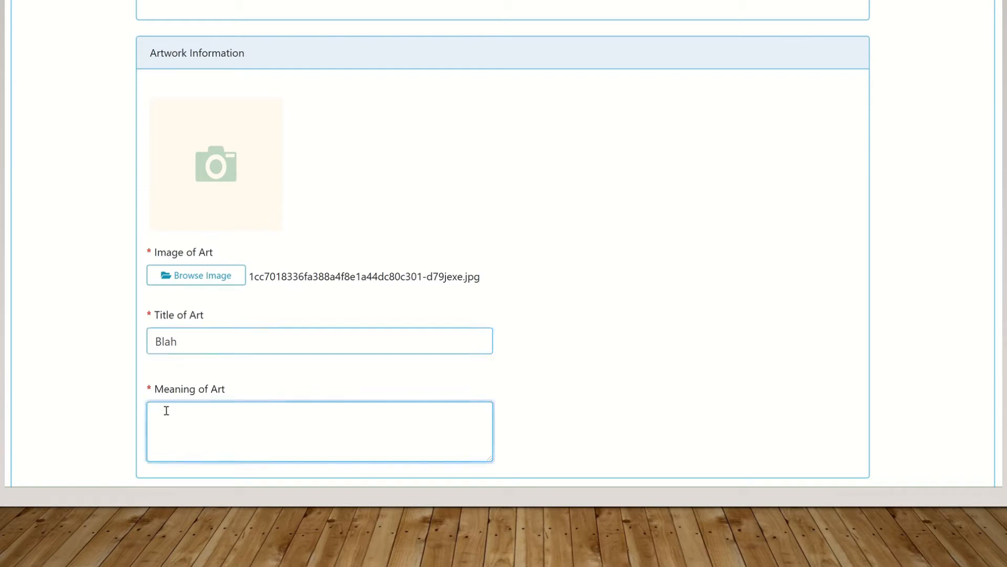
Enter 'More Blah blah' as the Meaning of Art
type("More Blah blah")
scroll(503, 244, "down", 2)
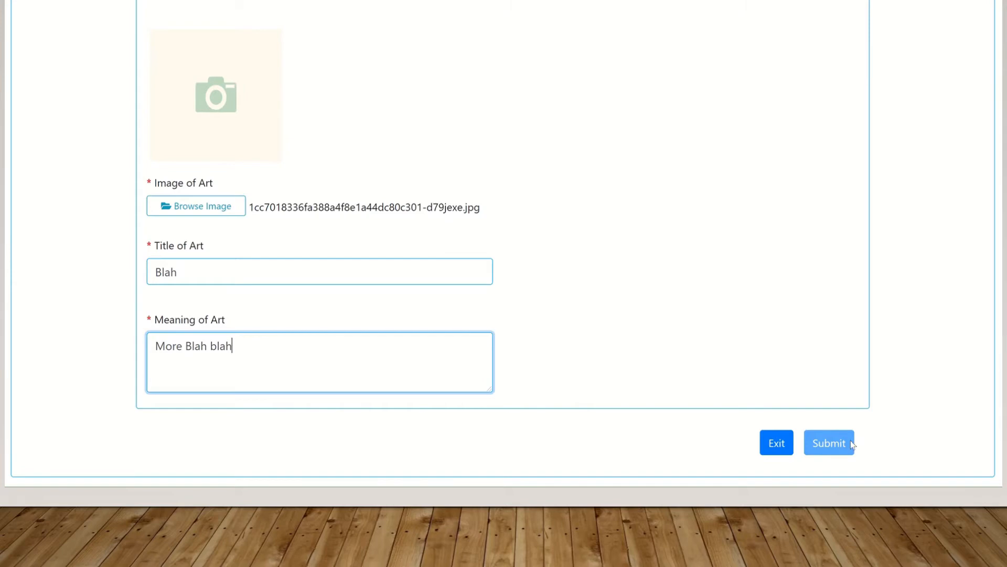
Scroll the form to review the student details, Group IV - 4th Grade and Computer Generated Image
scroll(503, 244, "up", 8)
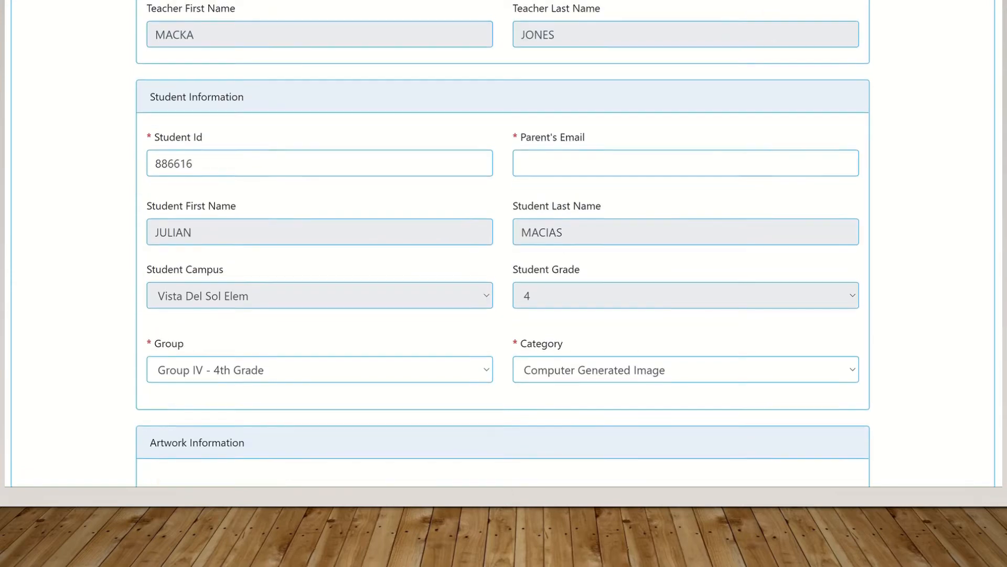
scroll(658, 189, "down", 1)
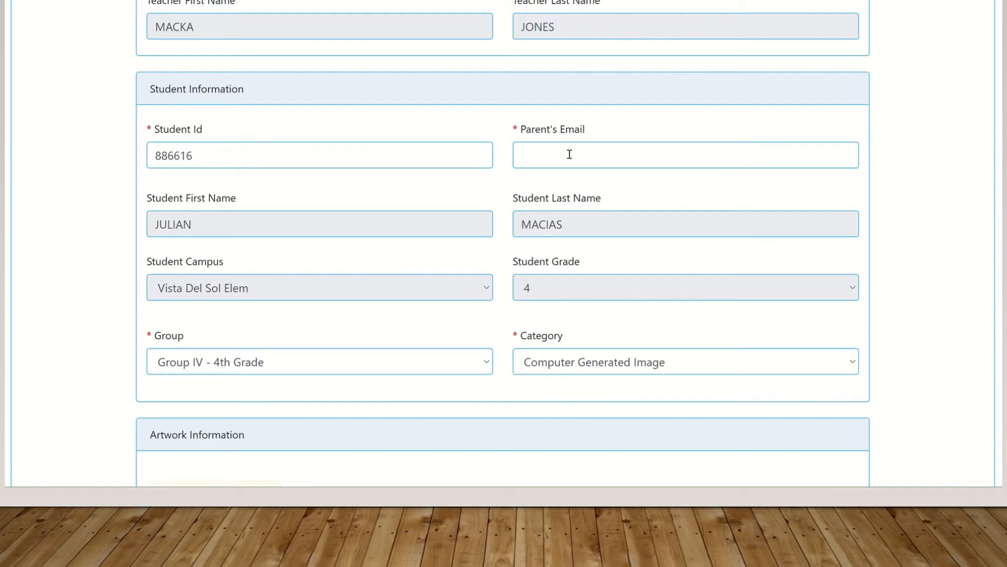
Enter the parent's saved e-mail address in the Parent's Email field using the browser autofill suggestion
left_click(569, 154)
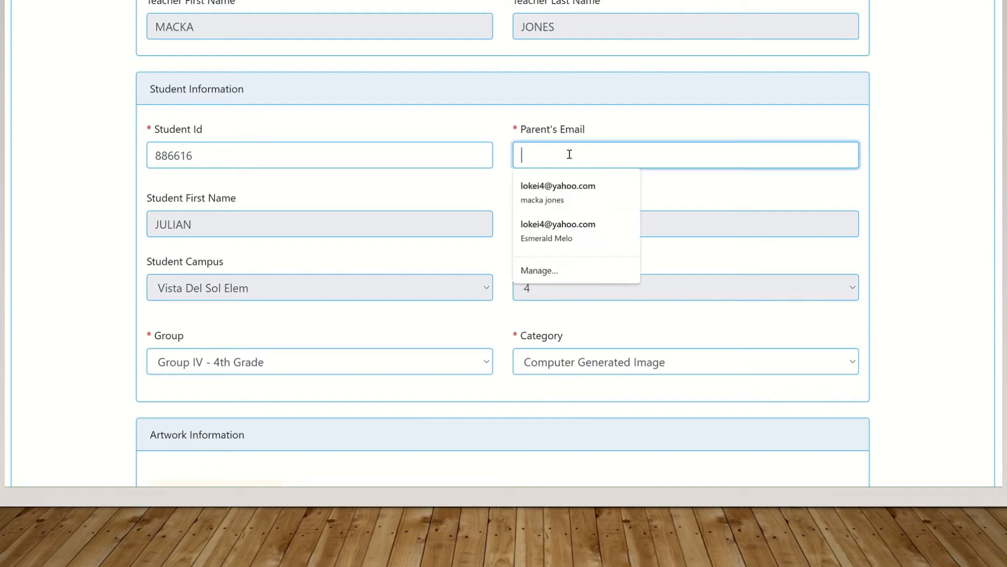
type("lokei4")
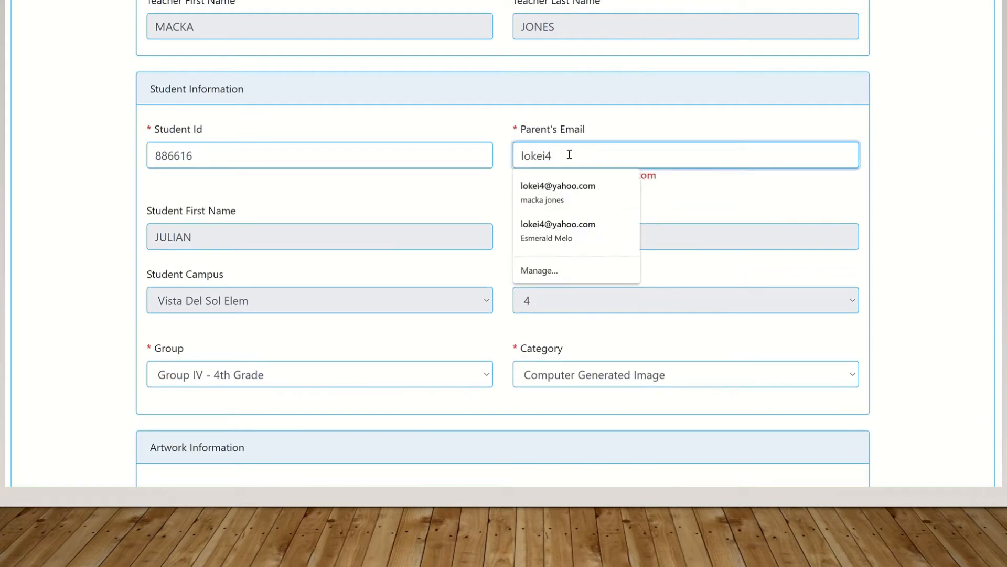
left_click(568, 191)
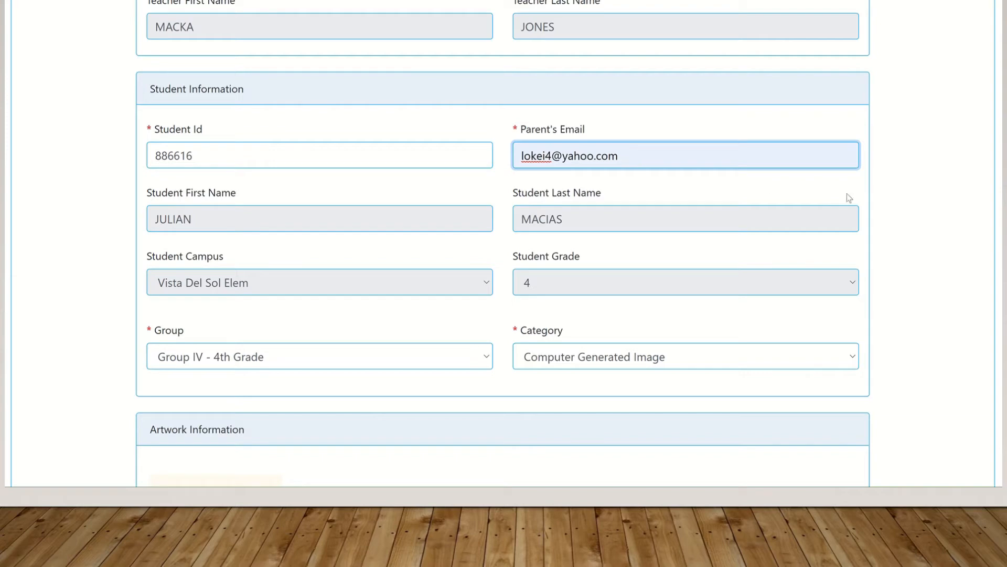
Submit the completed art entry and choose "No, I'm done" instead of entering another
scroll(503, 236, "down", 3)
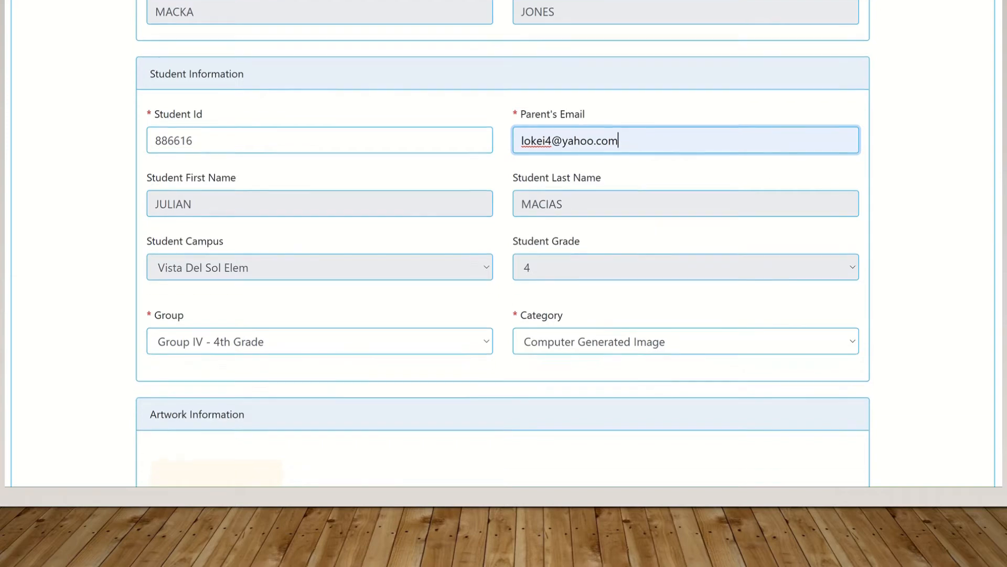
scroll(503, 236, "down", 1)
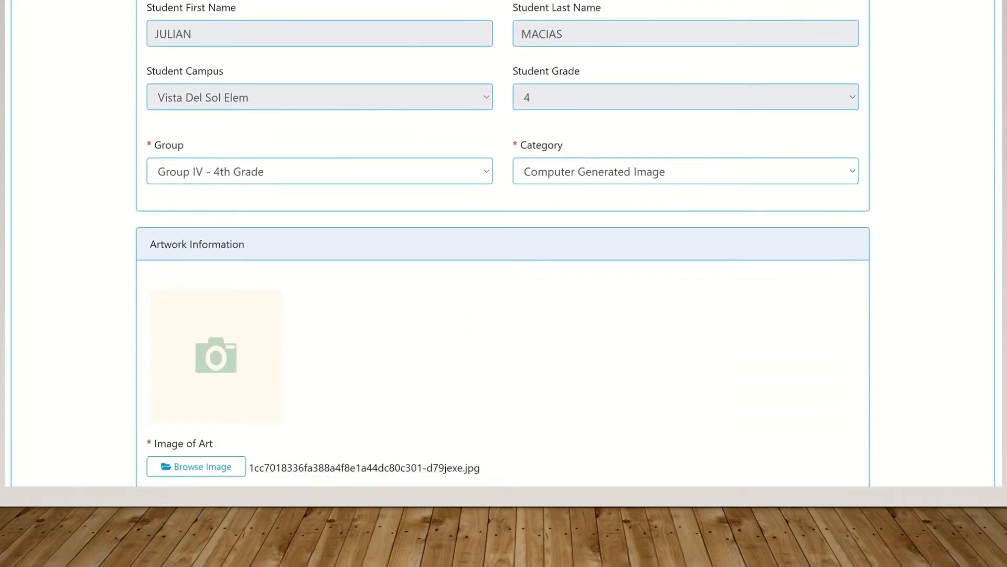
scroll(502, 236, "down", 5)
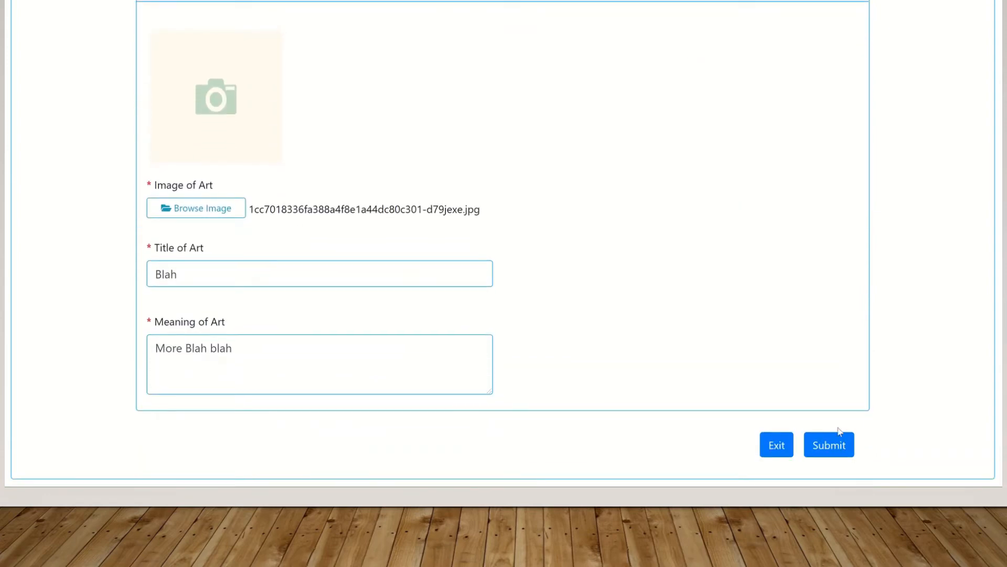
left_click(832, 446)
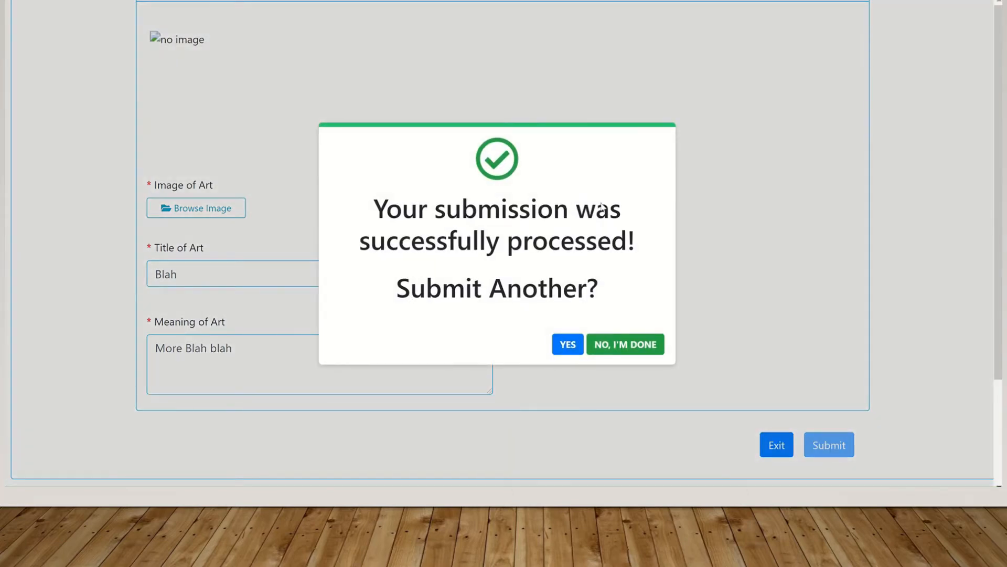
left_click(614, 346)
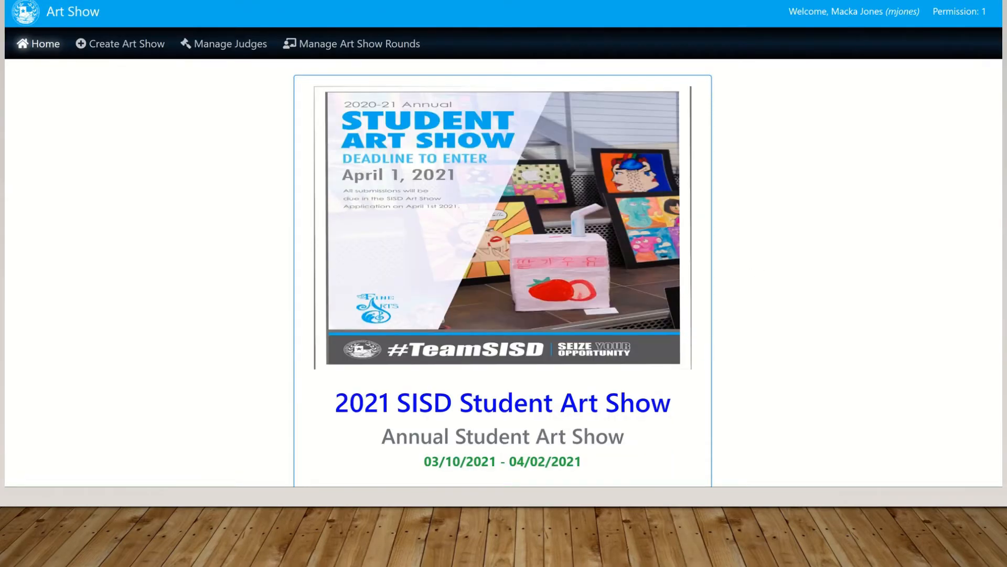
Open the TEST-SISD Art Showcase image gallery listing the pending 'Blah' entry
scroll(502, 244, "down", 13)
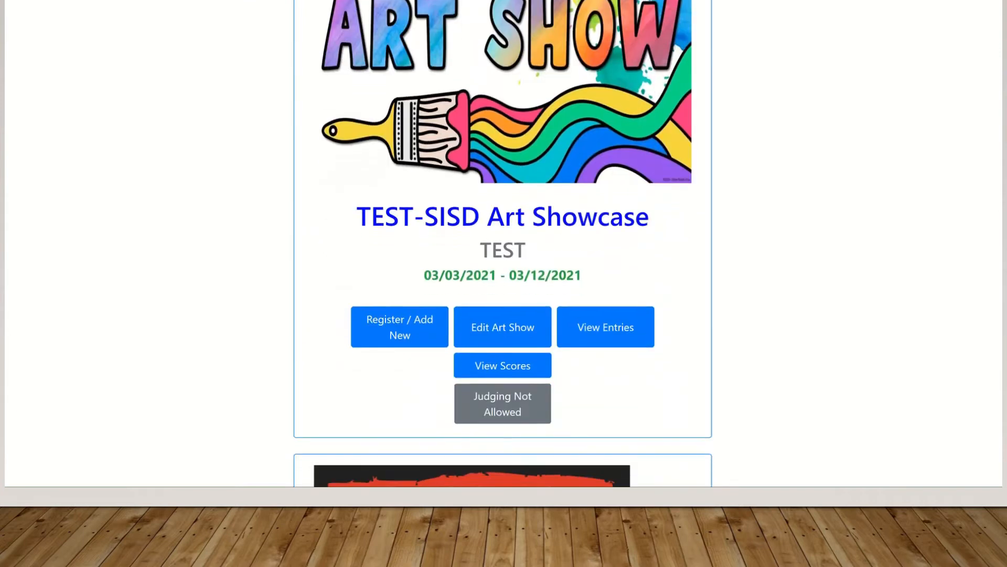
left_click(604, 326)
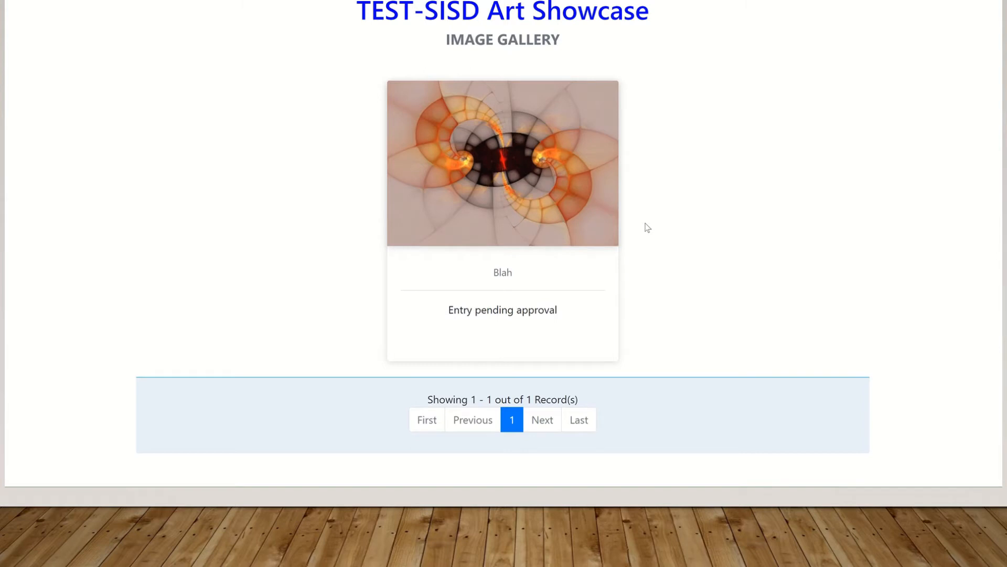
Open the 'Blah' entry, expand its Details, and read through the full registration form
left_click(511, 189)
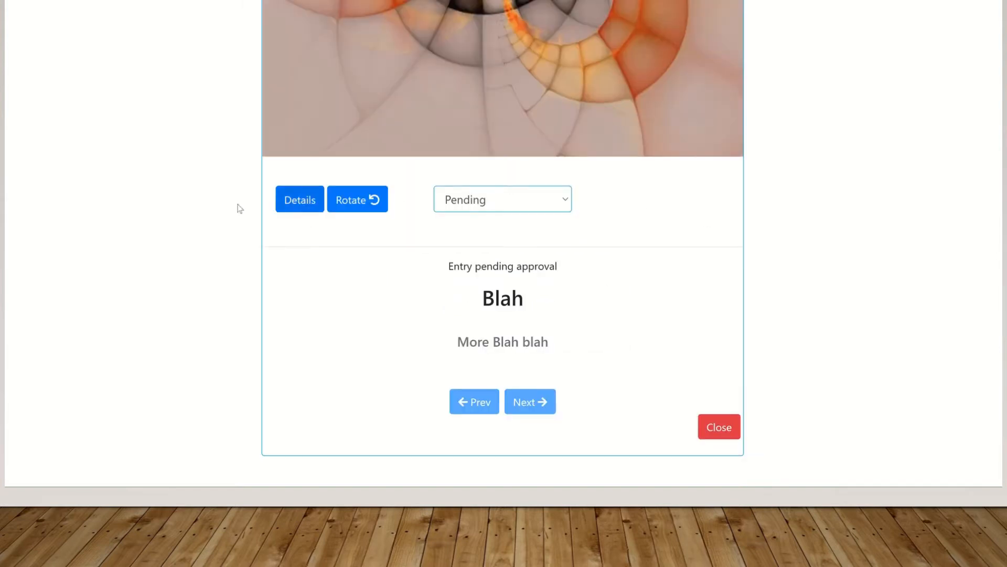
left_click(292, 204)
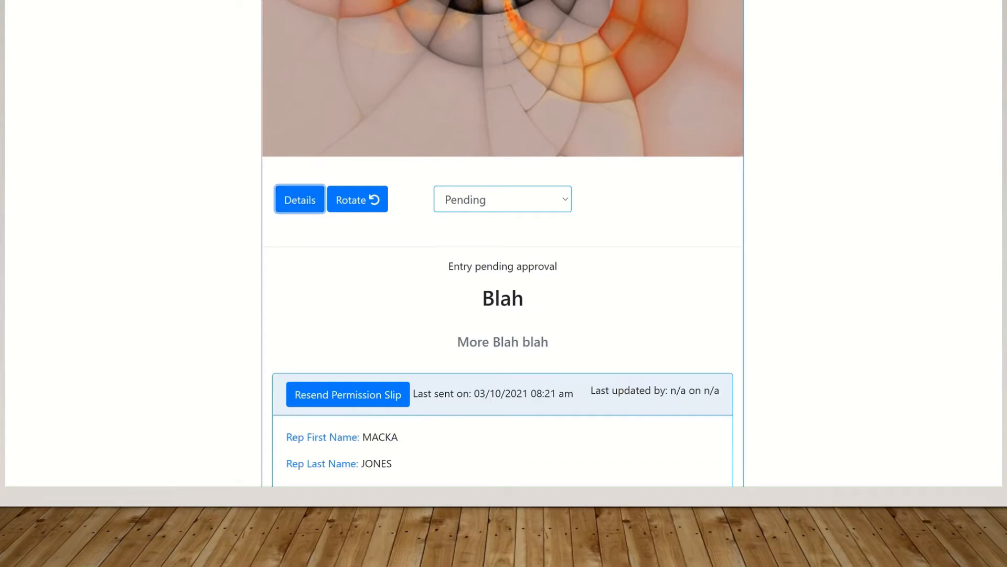
scroll(503, 262, "down", 5)
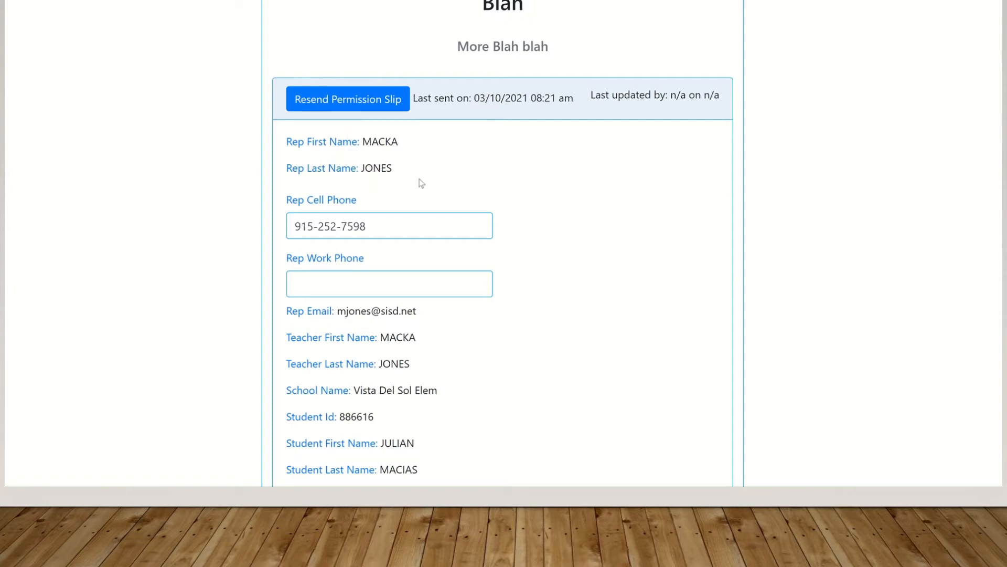
scroll(459, 141, "down", 2)
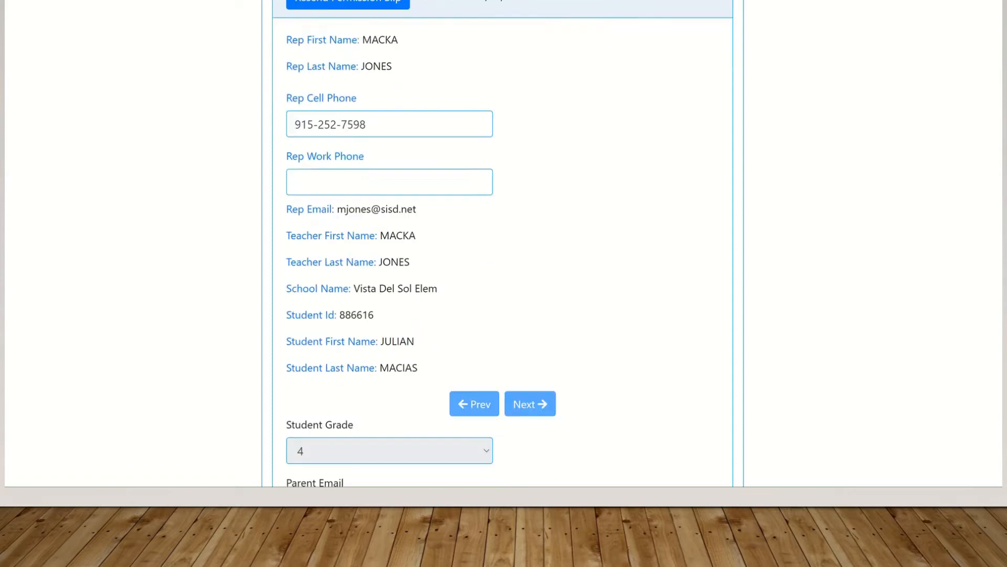
scroll(459, 142, "up", 1)
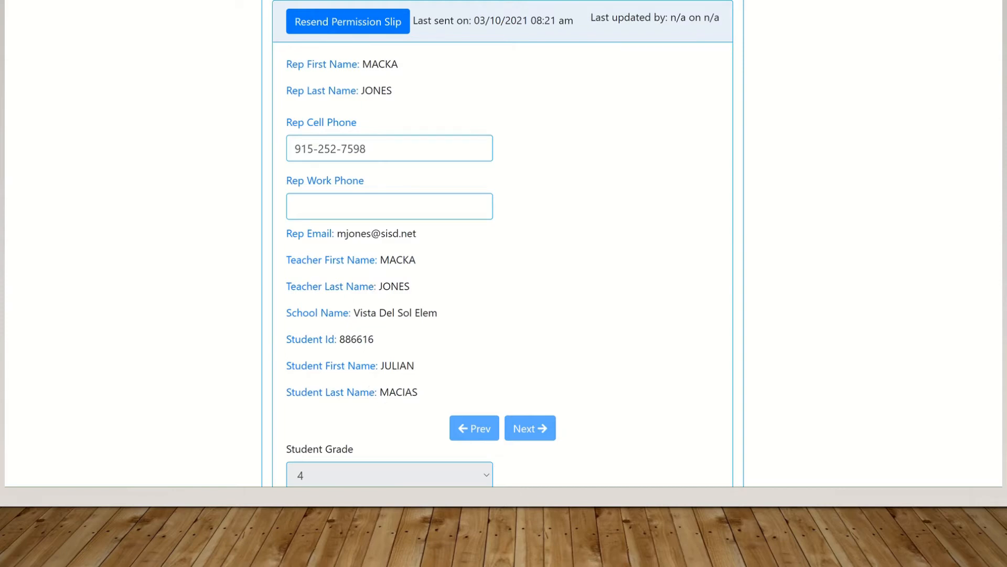
scroll(503, 243, "down", 5)
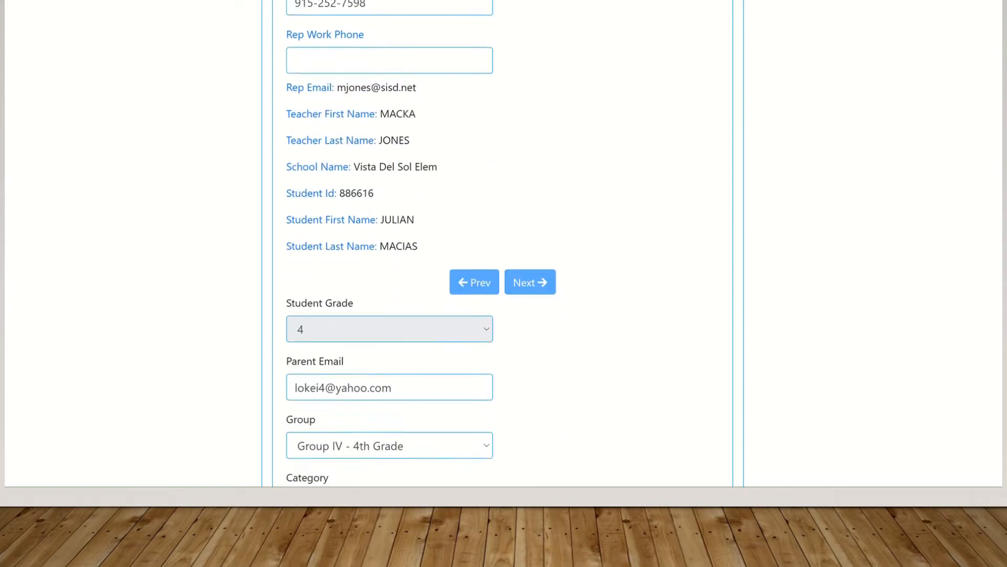
scroll(503, 244, "down", 1)
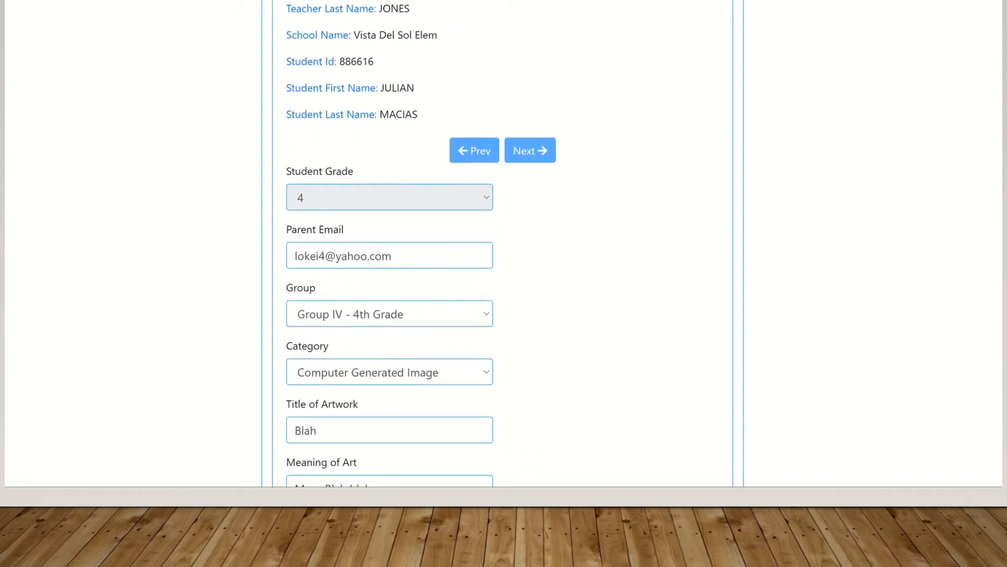
scroll(503, 244, "down", 1)
scroll(502, 244, "down", 1)
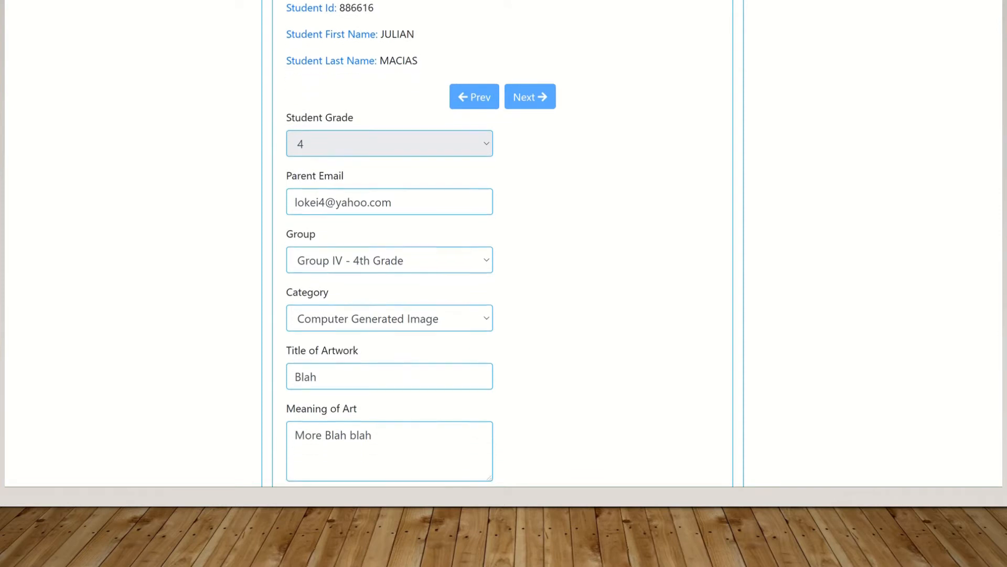
scroll(503, 244, "down", 3)
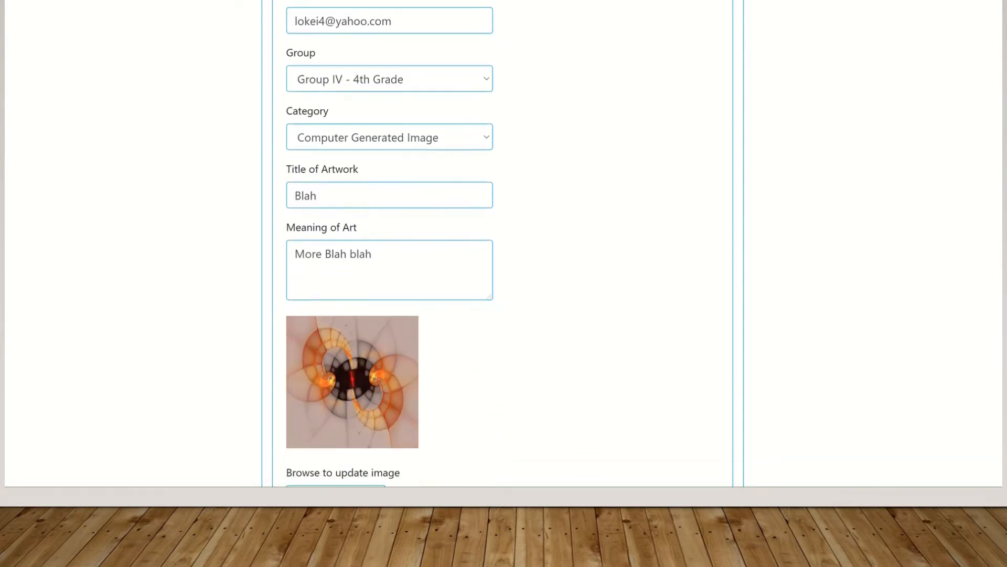
scroll(503, 244, "down", 3)
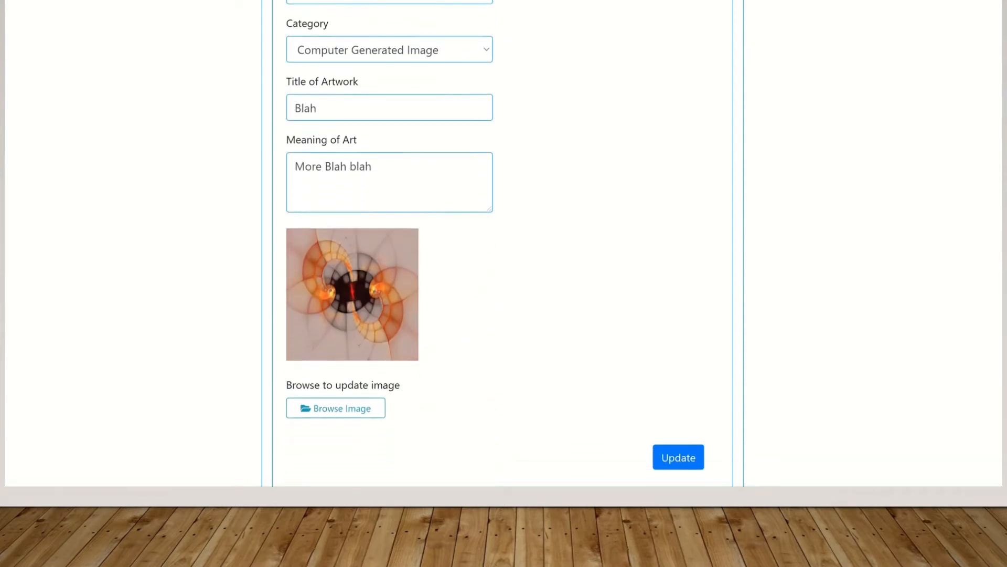
scroll(502, 244, "up", 20)
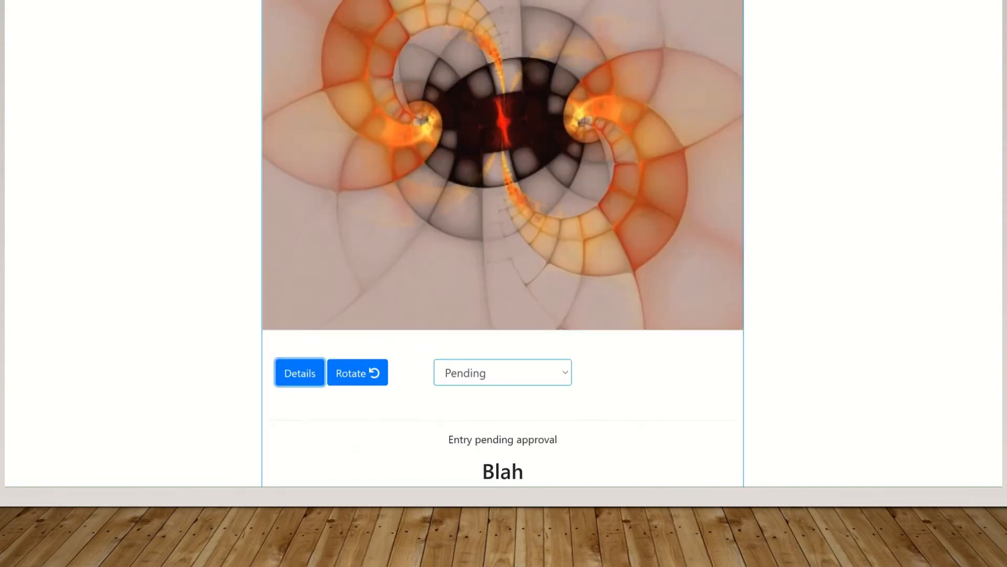
Set the 'Blah' entry's status to Approved, triggering the missing permission-slip warning
scroll(502, 244, "down", 2)
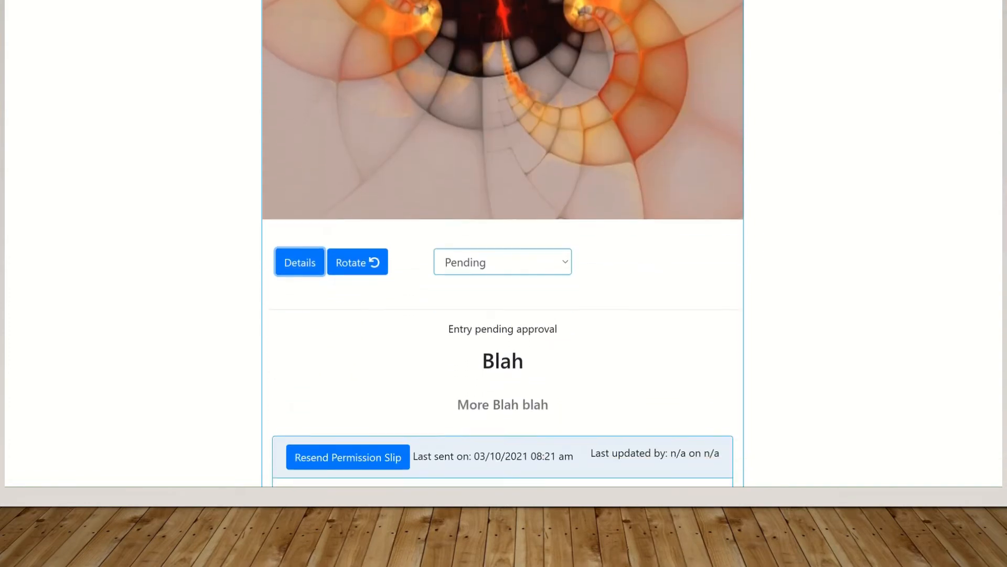
left_click(565, 263)
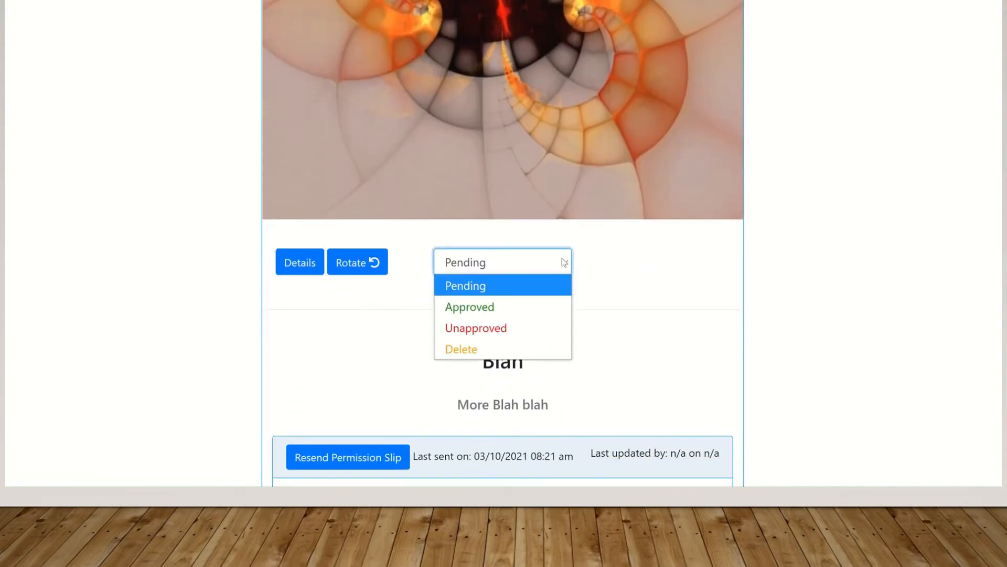
left_click(521, 308)
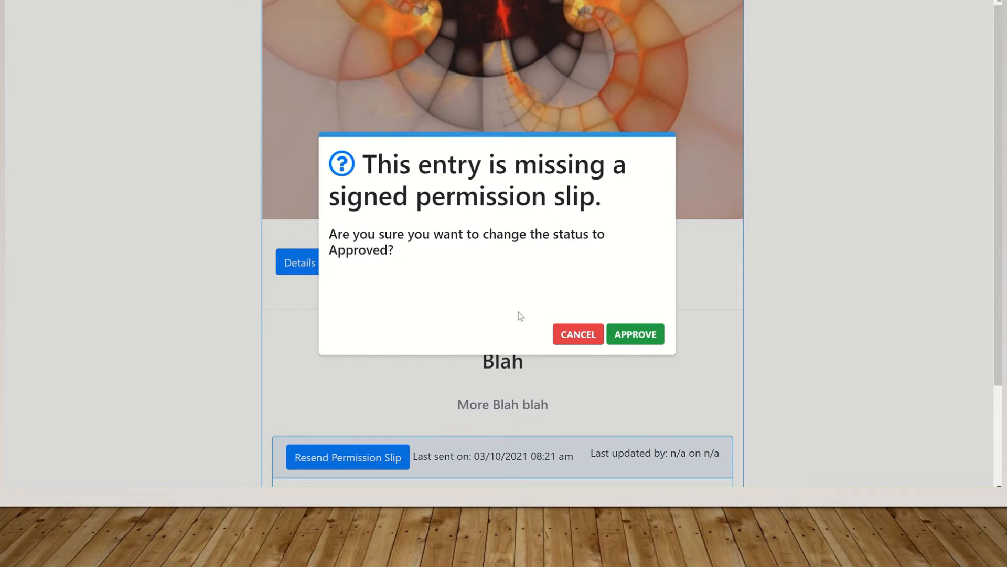
Cancel the approval warning so the 'Blah' entry stays pending
left_click(576, 335)
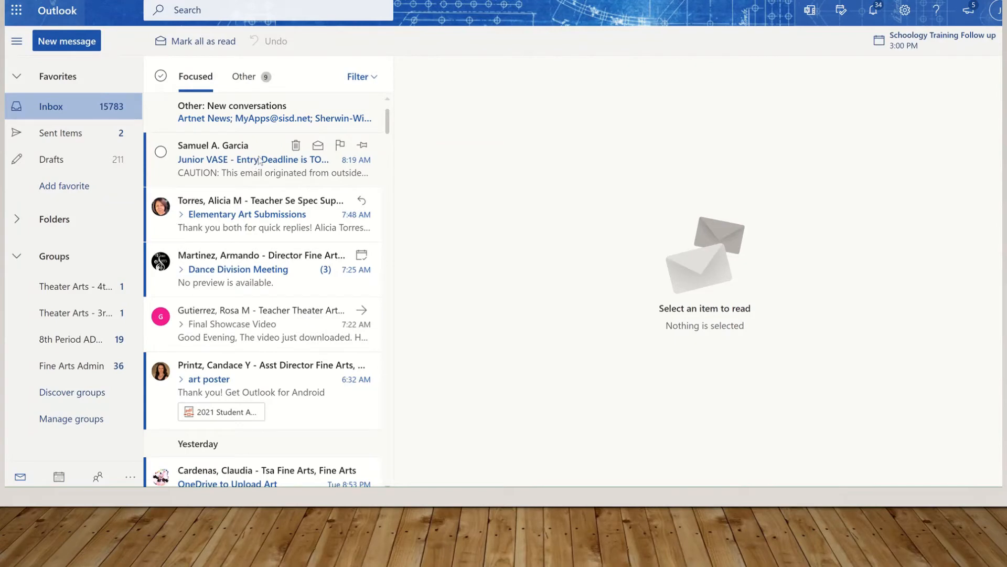
Open the TEST-SISD Art Showcase Notification message from the Other mail folder
left_click(245, 79)
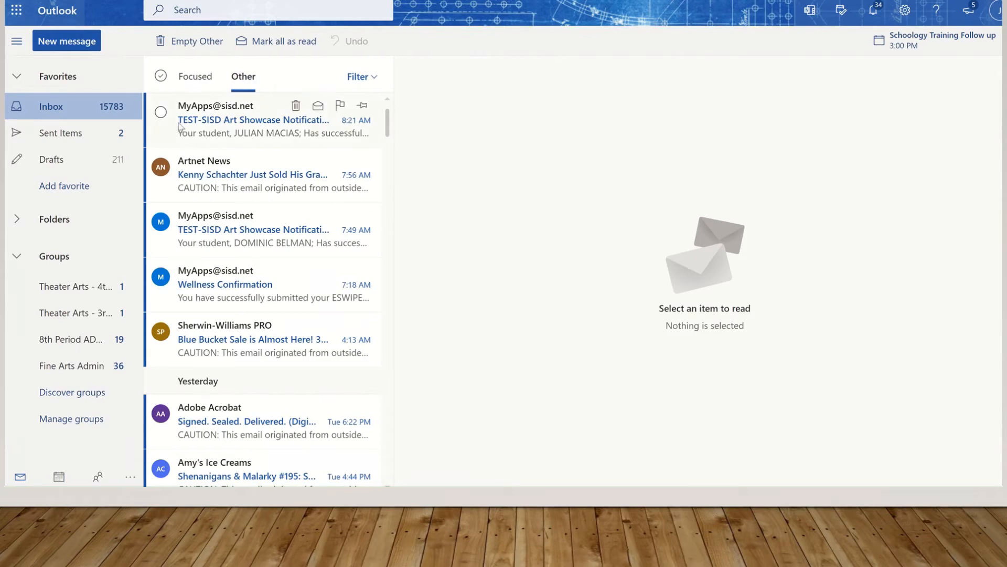
left_click(272, 133)
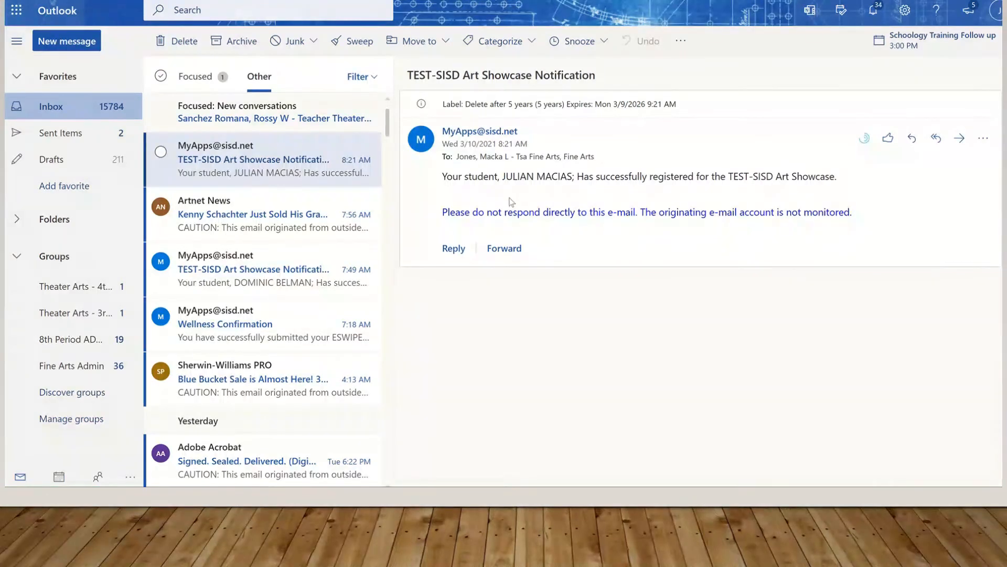
mouse_move(340, 207)
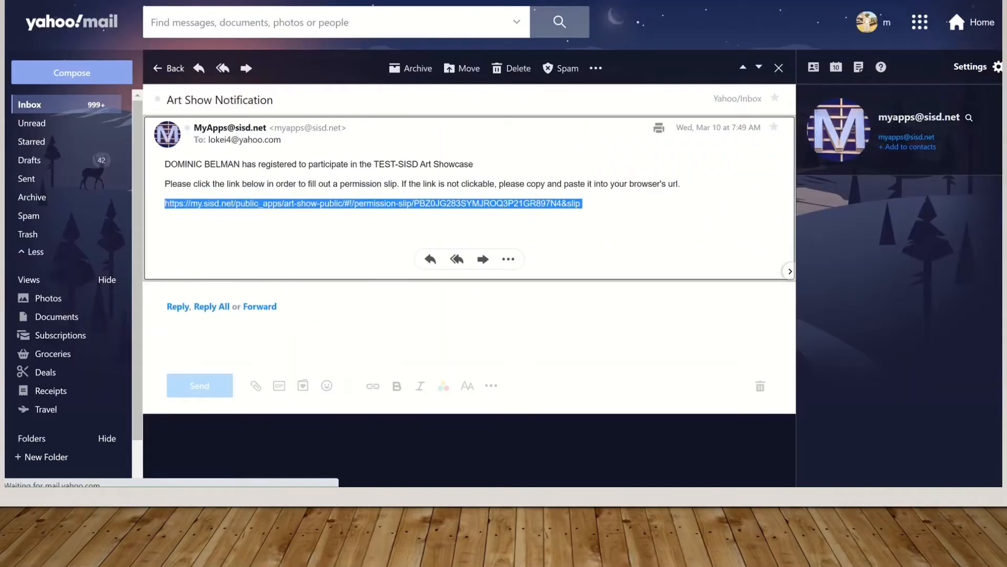
Reopen the Art Show Notification e-mail and follow its permission-slip link in the browser
left_click(30, 105)
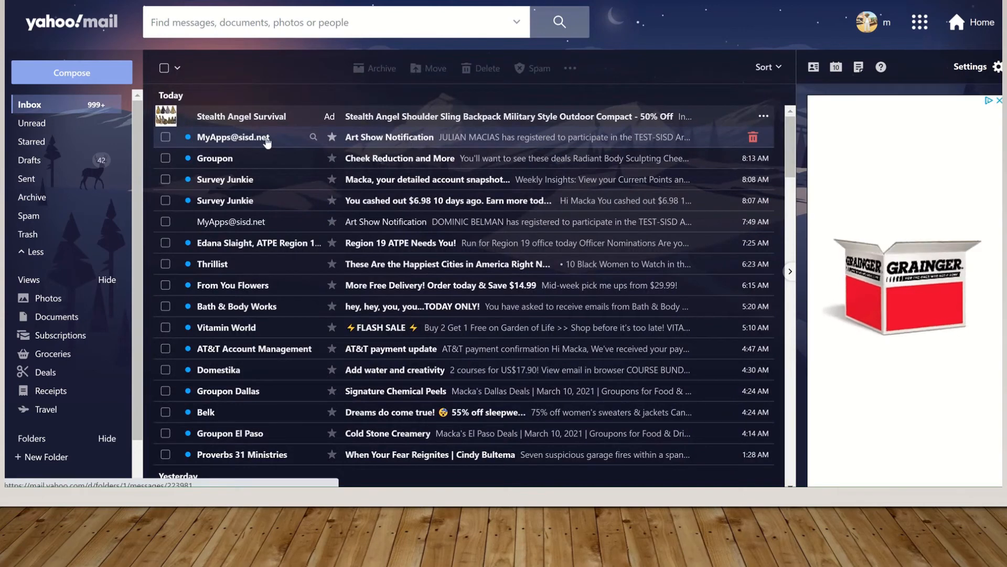
left_click(456, 138)
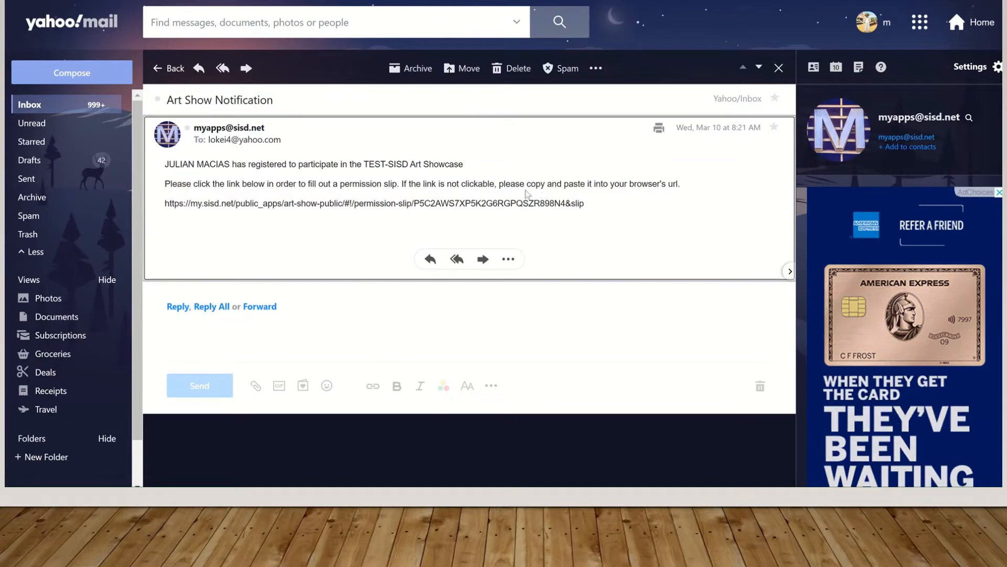
left_click_drag(166, 203, 592, 209)
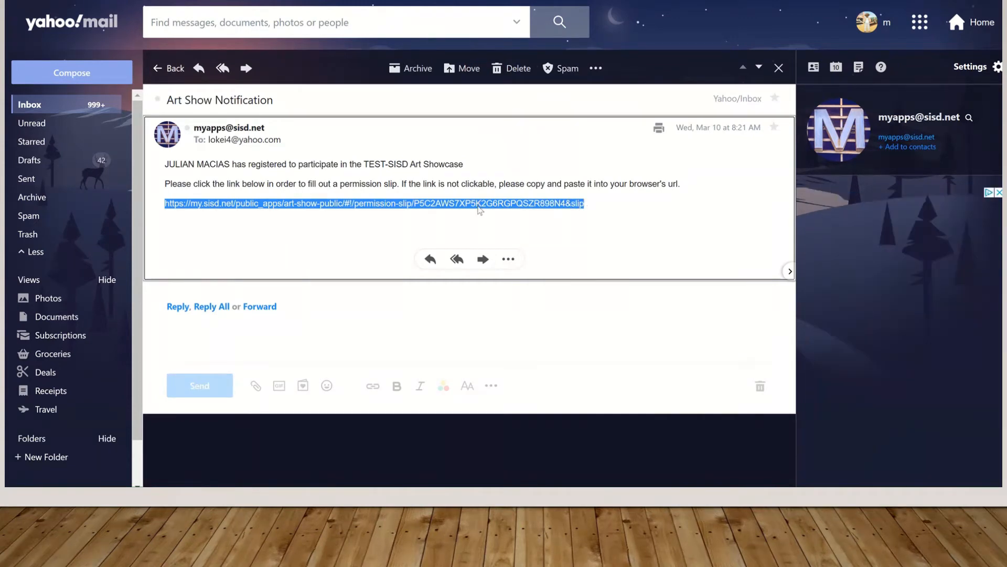
right_click(467, 187)
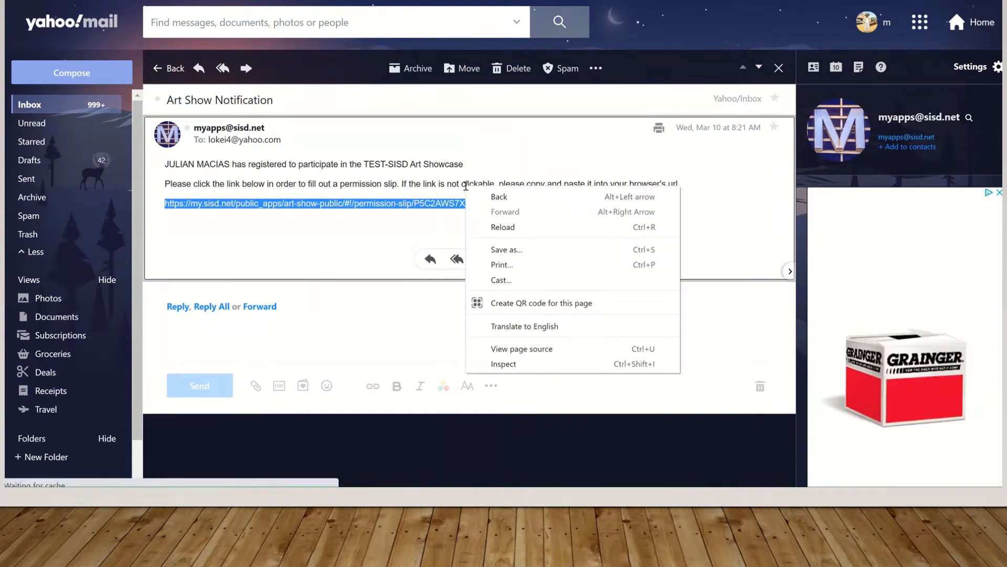
right_click(407, 191)
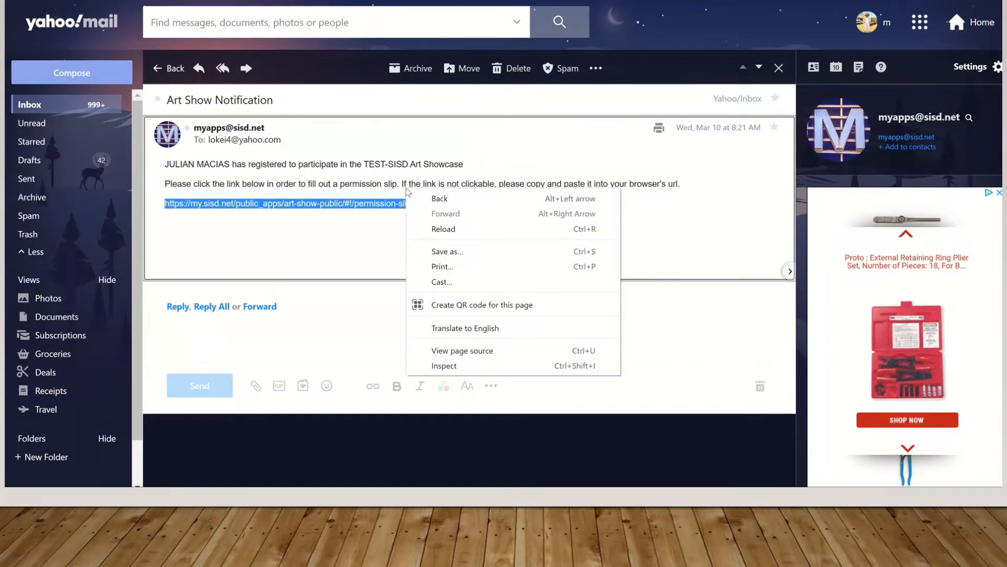
right_click(382, 203)
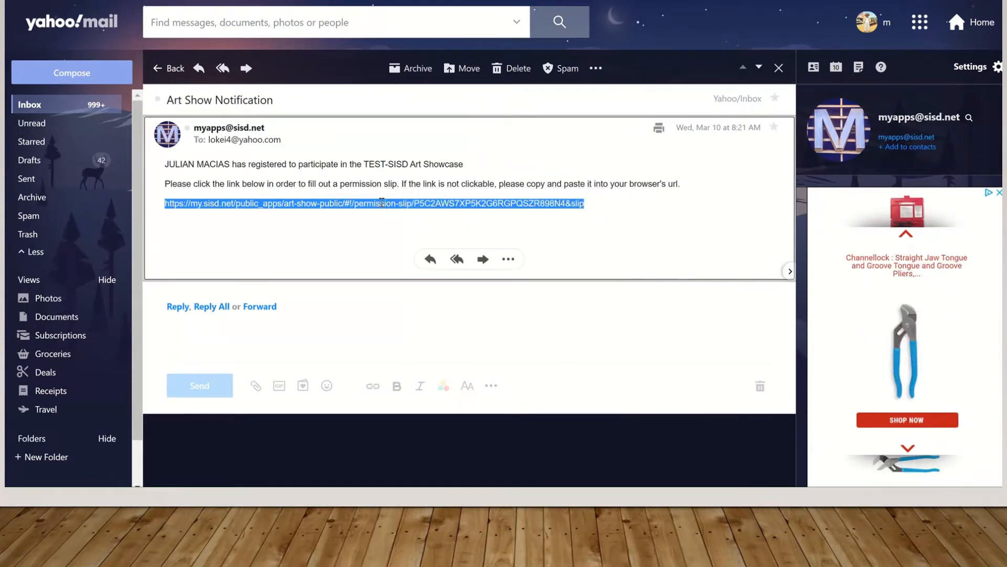
right_click(382, 203)
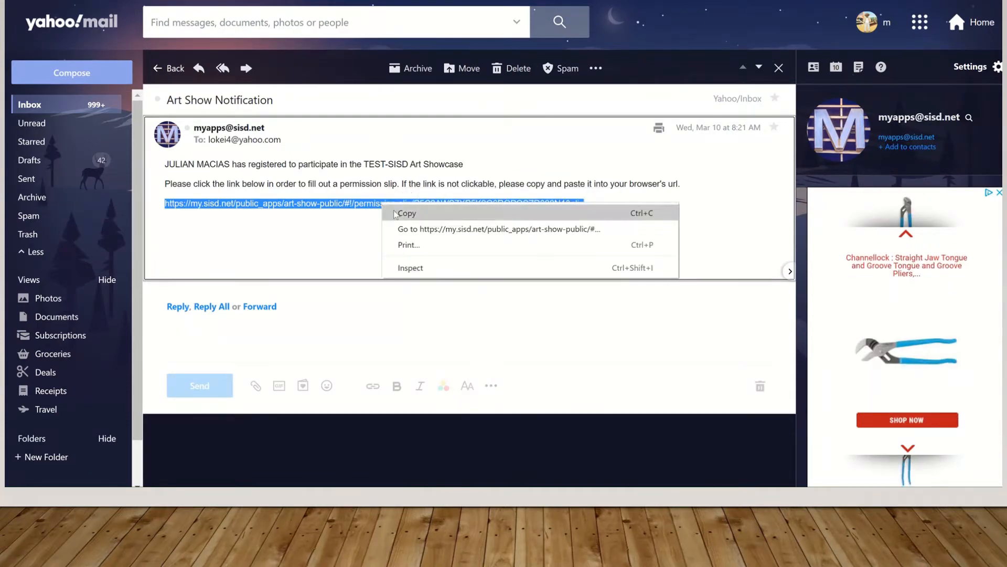
left_click(427, 231)
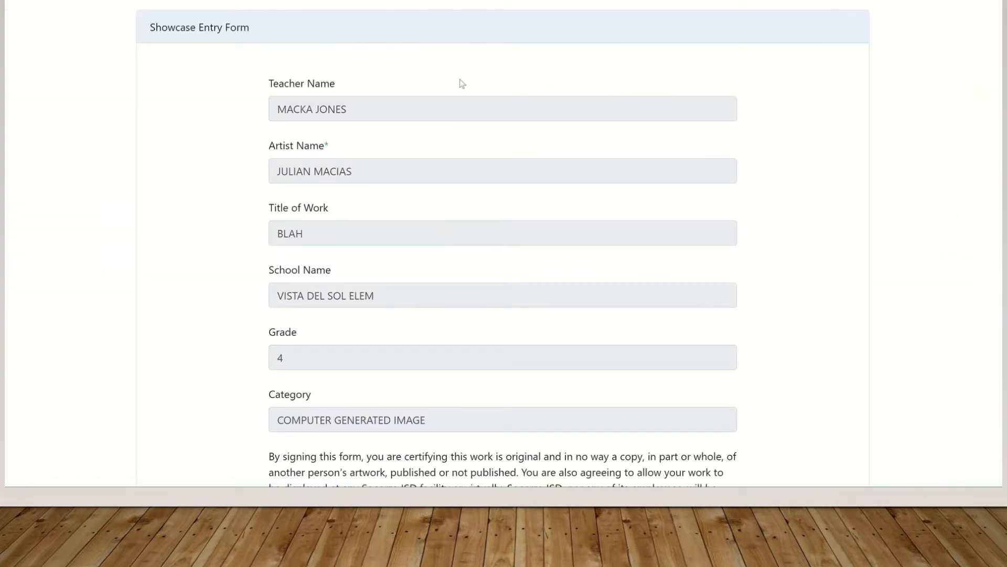
scroll(503, 244, "down", 1)
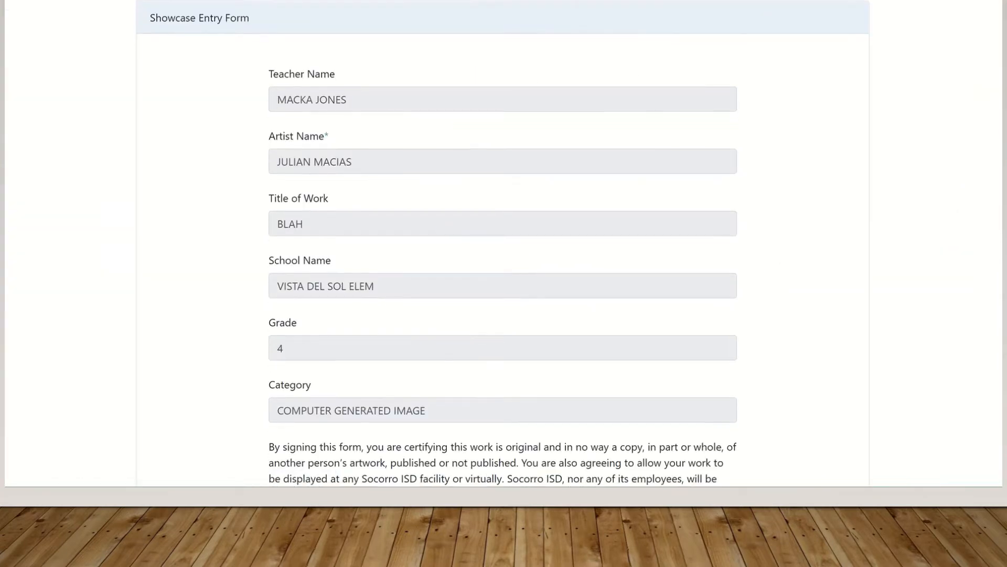
scroll(502, 244, "down", 4)
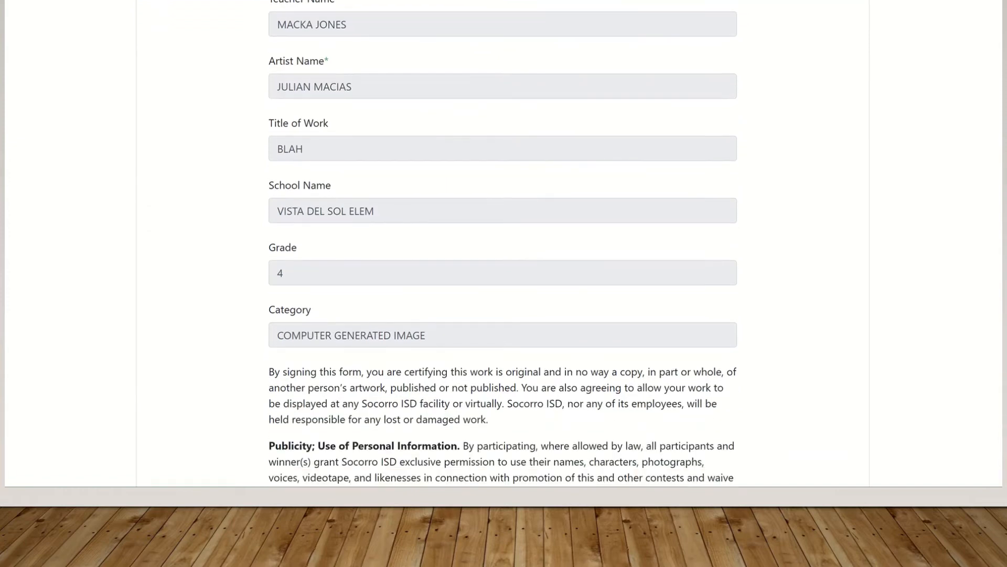
scroll(503, 244, "down", 3)
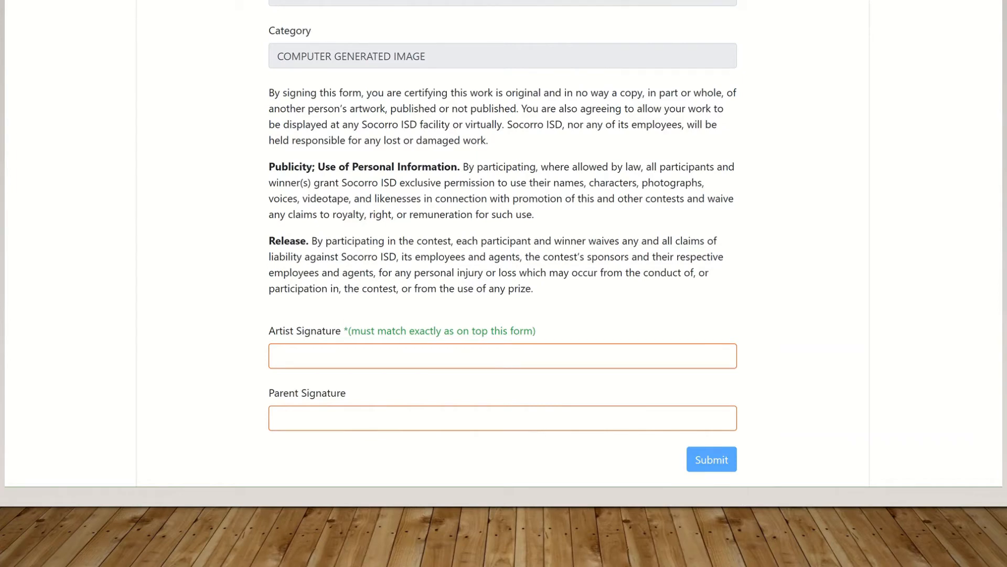
scroll(502, 241, "up", 7)
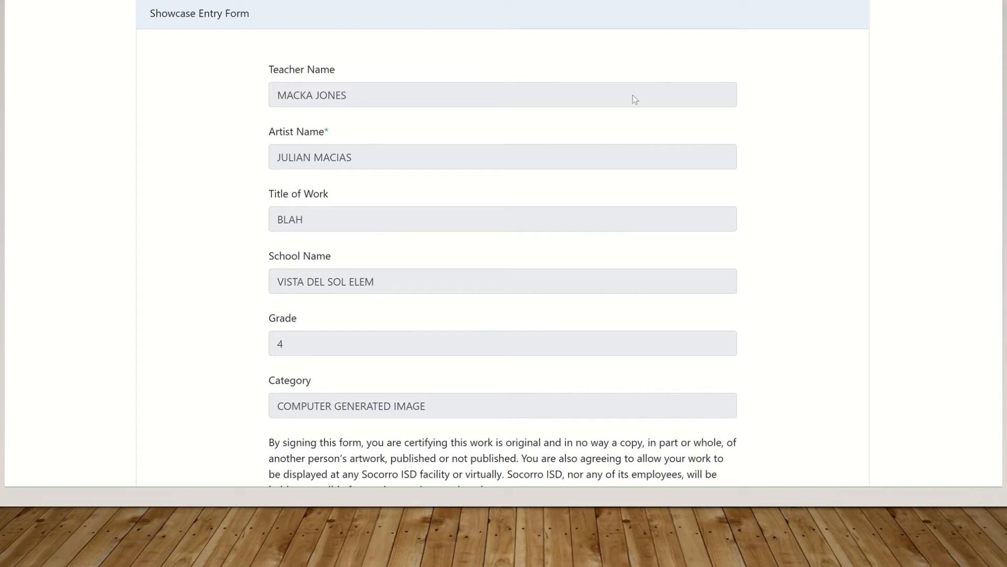
scroll(502, 244, "down", 5)
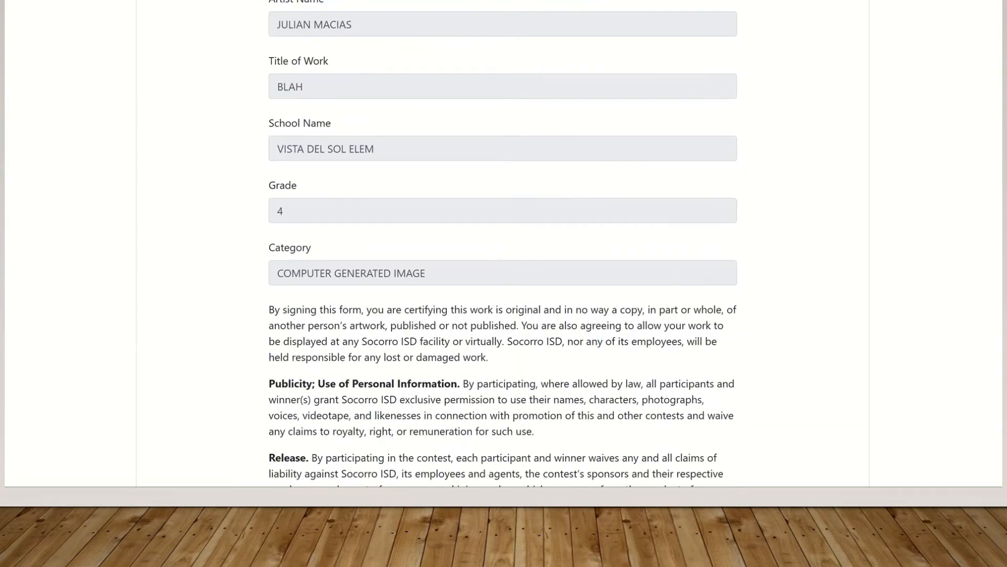
scroll(502, 244, "down", 3)
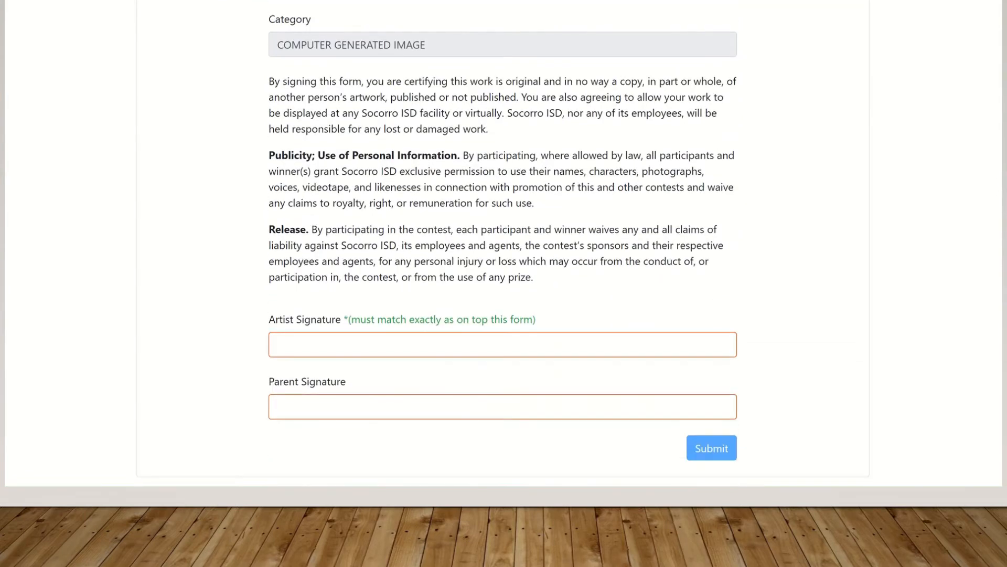
Type the artist's name as Artist Signature and the parent's name as Parent Signature
left_click(315, 346)
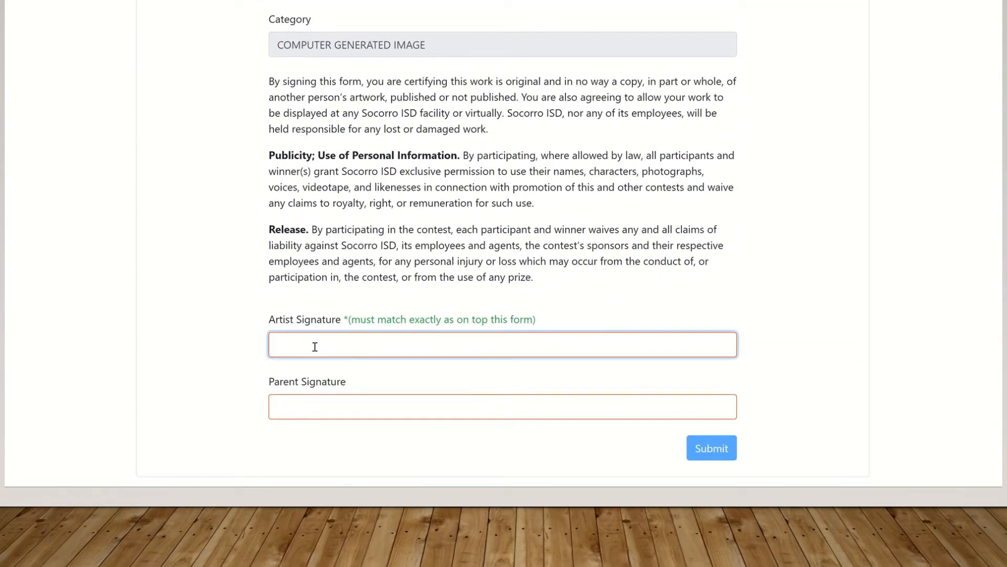
left_click(323, 406)
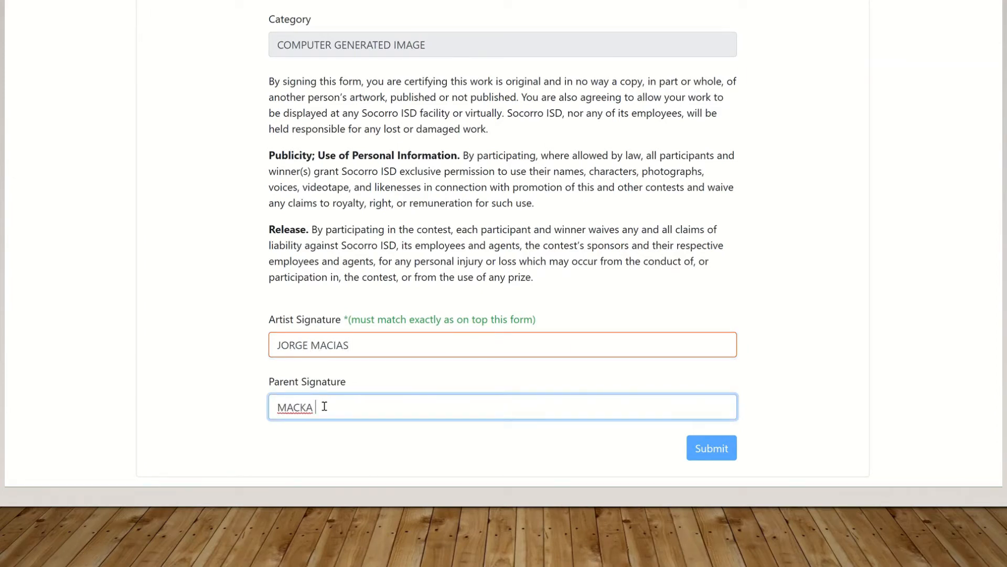
scroll(445, 231, "up", 7)
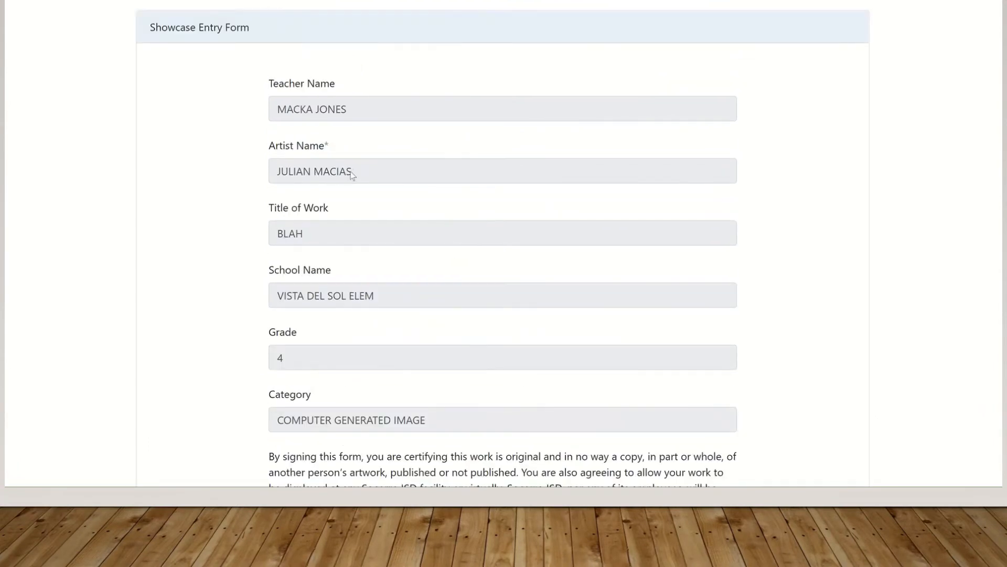
Replace the Artist Signature with the exact name copied from the Artist Name field
left_click_drag(351, 175, 277, 172)
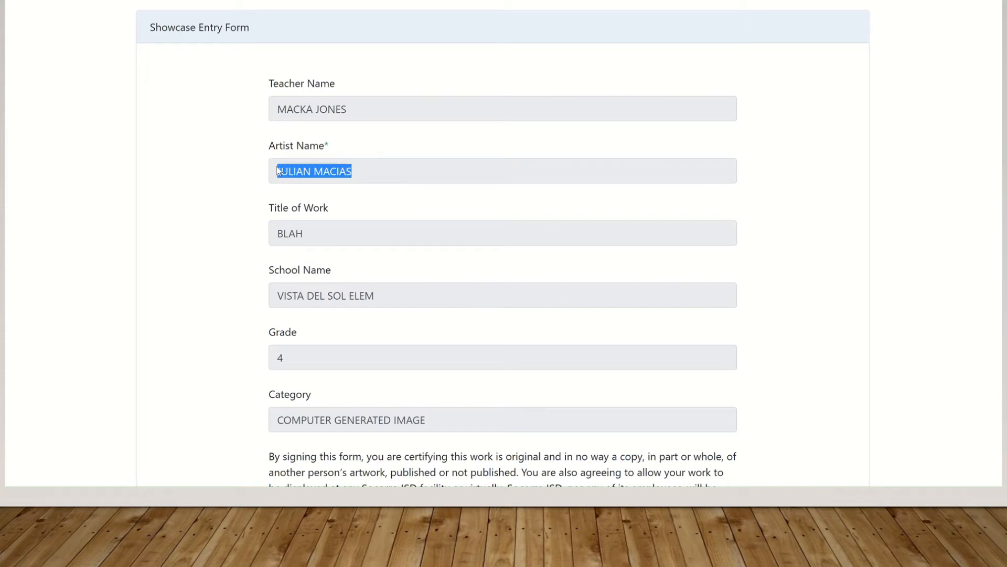
right_click(288, 174)
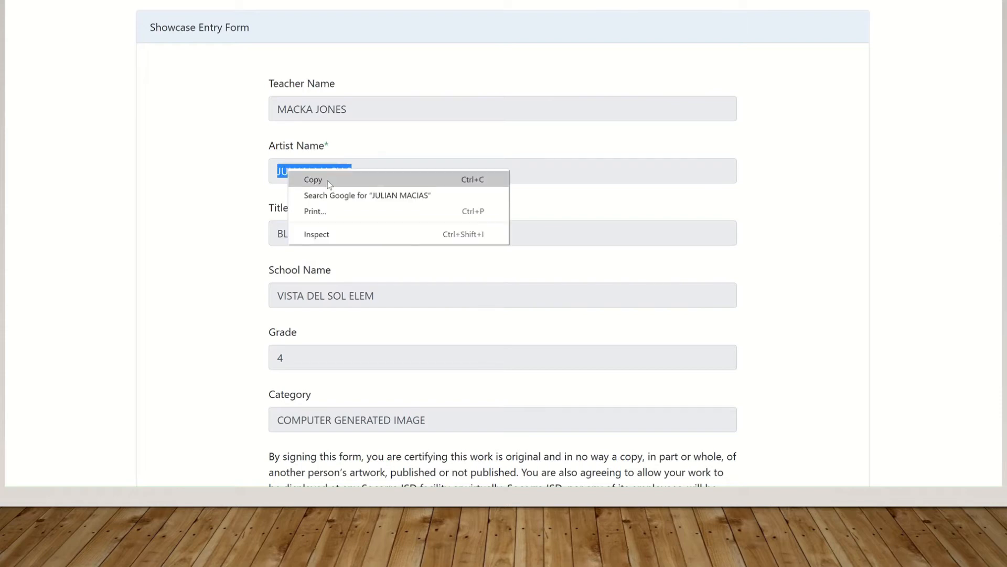
left_click(327, 180)
scroll(454, 315, "down", 7)
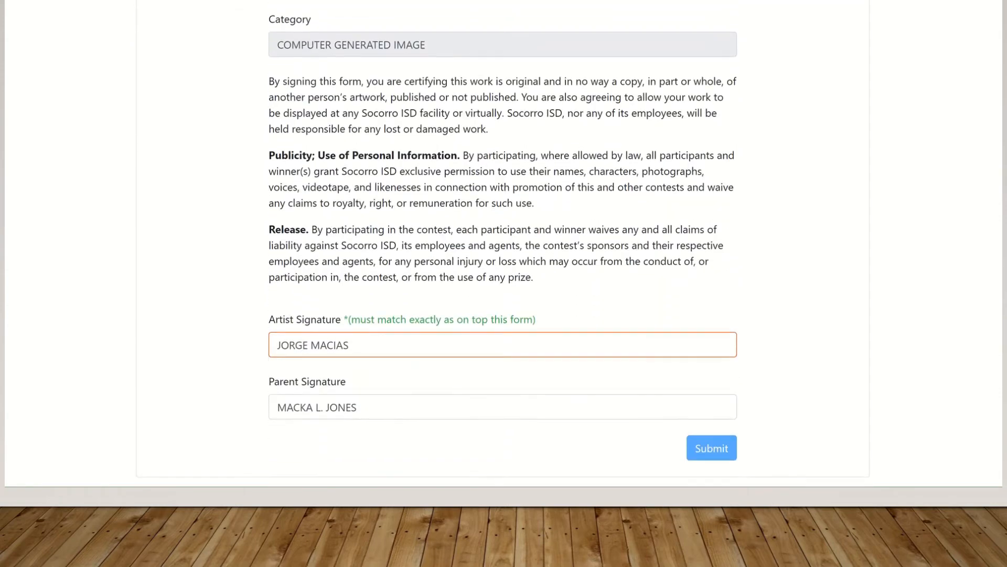
triple_click(313, 347)
right_click(313, 347)
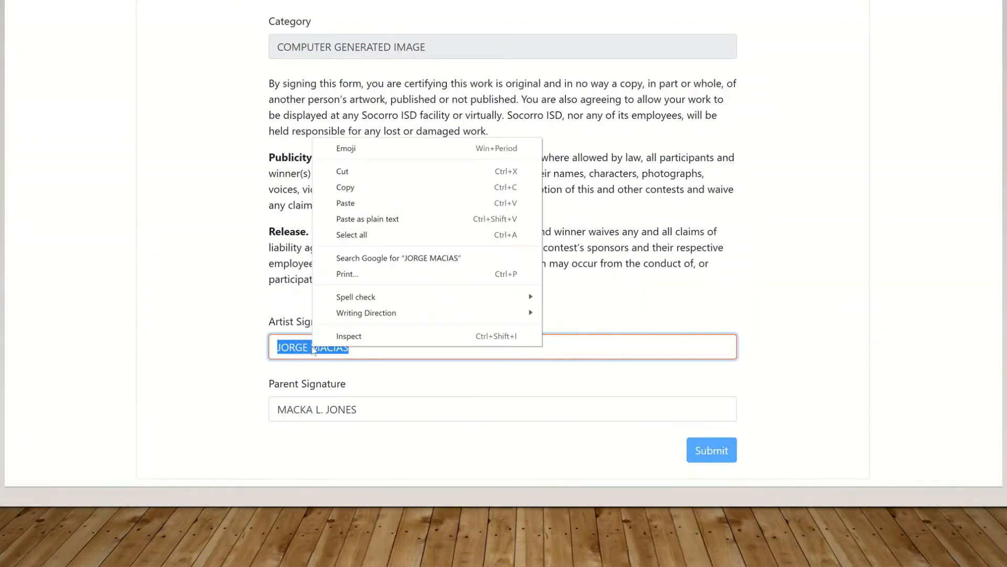
left_click(350, 204)
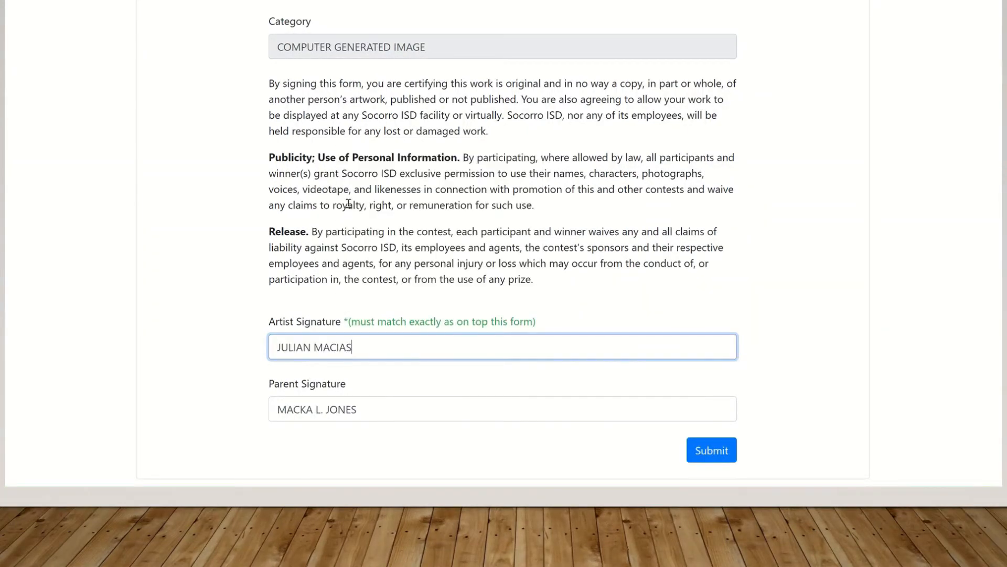
Submit the signed Showcase Entry Form and review the returned registration details
left_click(720, 453)
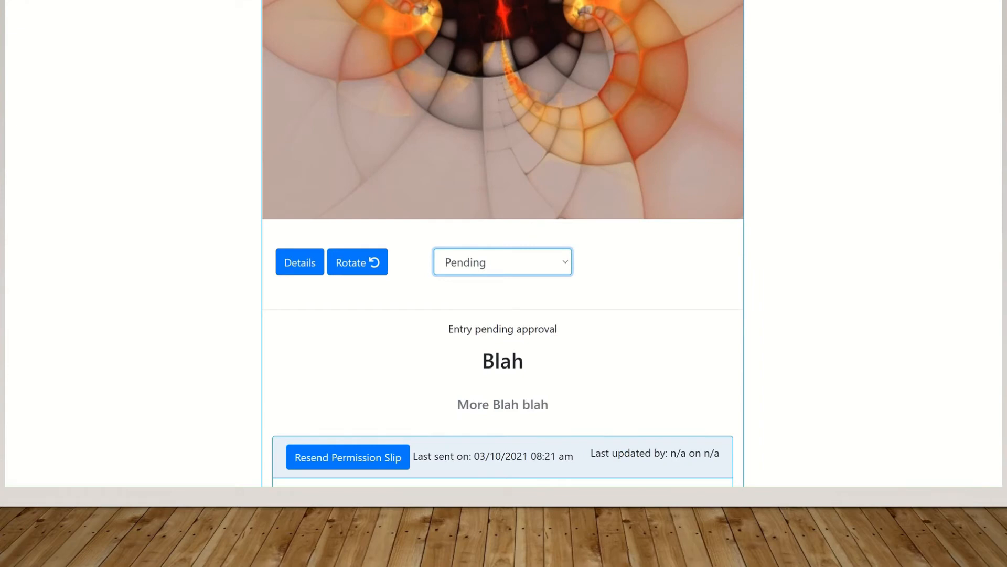
scroll(1000, 99, "up", 5)
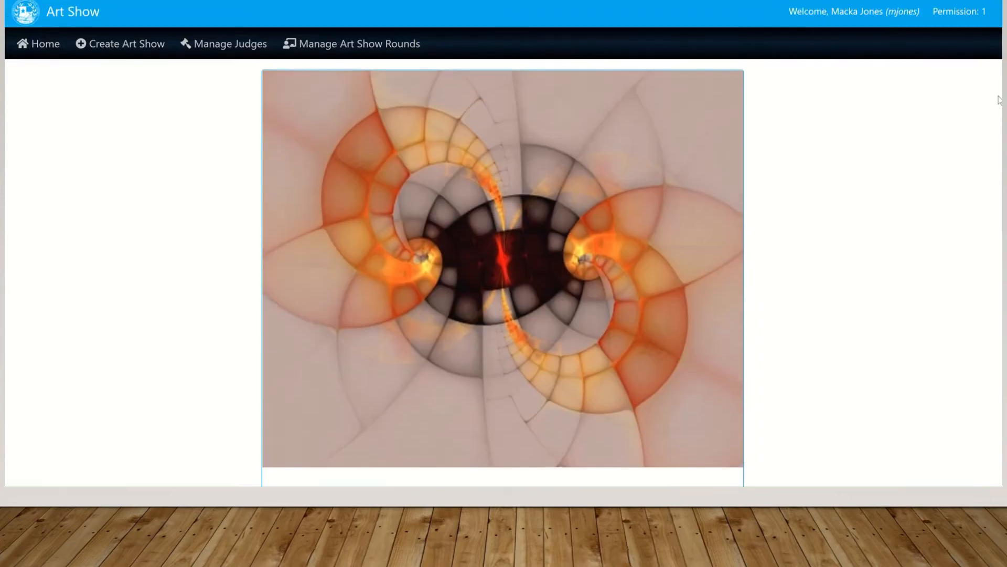
scroll(999, 100, "down", 10)
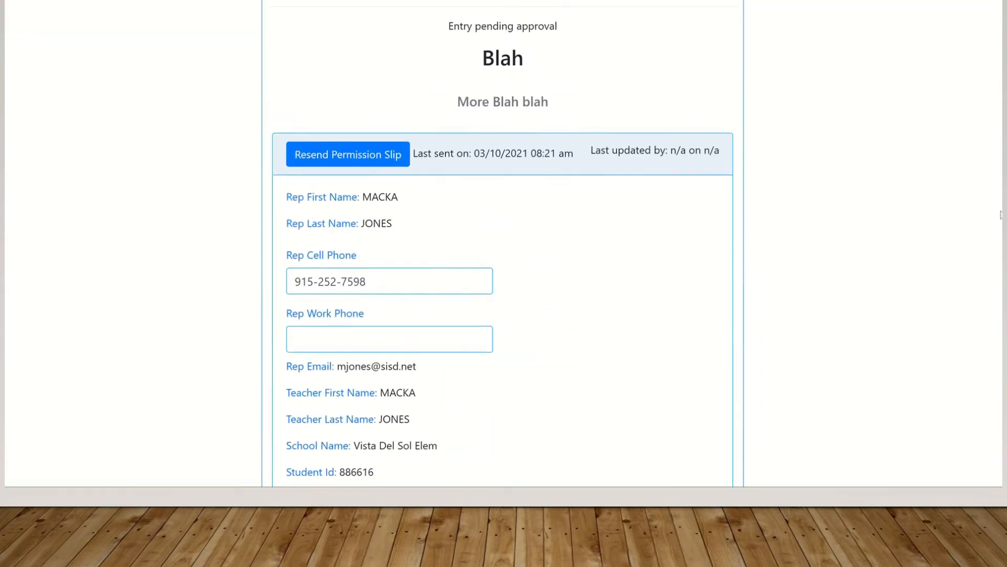
scroll(999, 214, "up", 4)
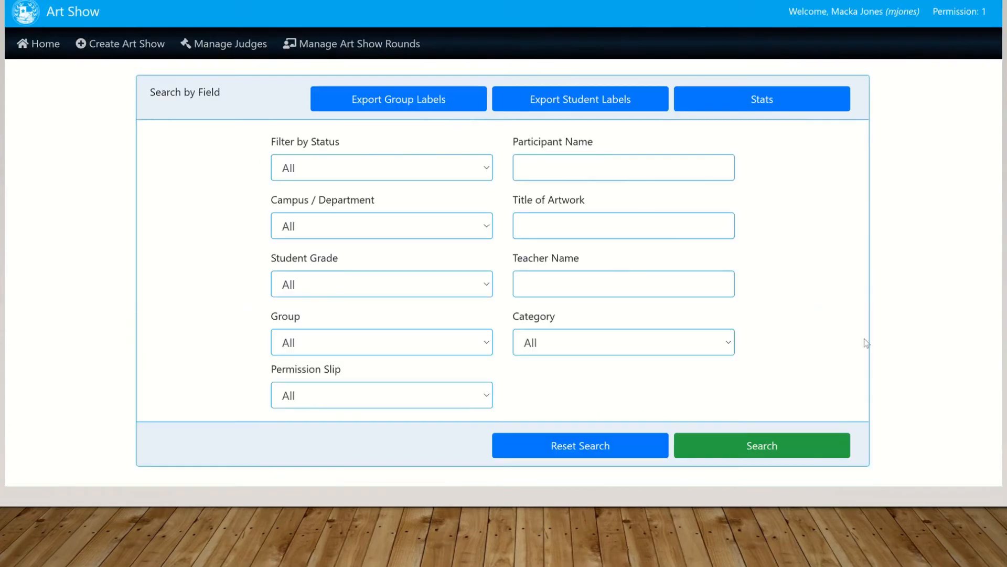
Enlarge the Blah entry's artwork in the gallery to show its Pending status and title
scroll(980, 323, "down", 10)
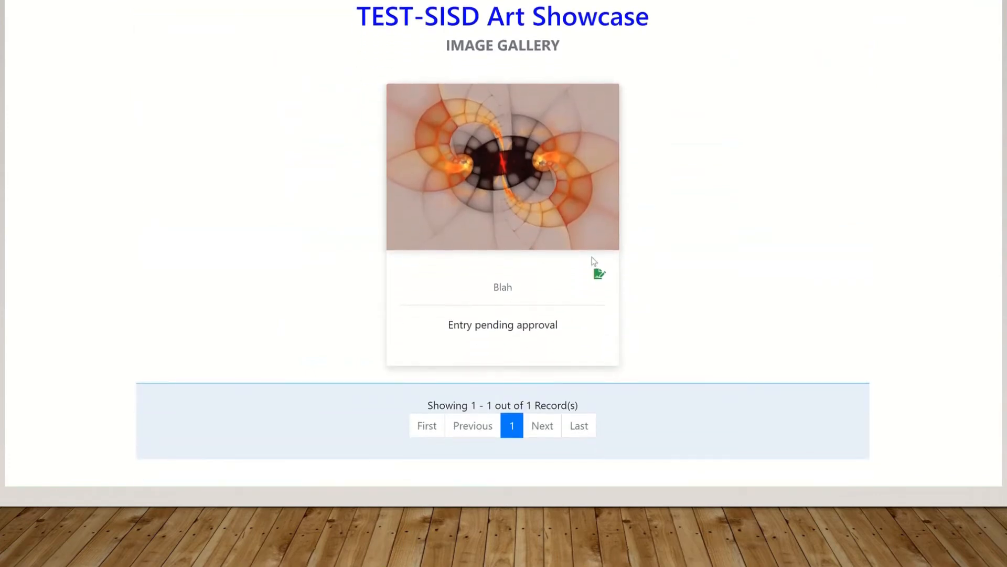
left_click(537, 183)
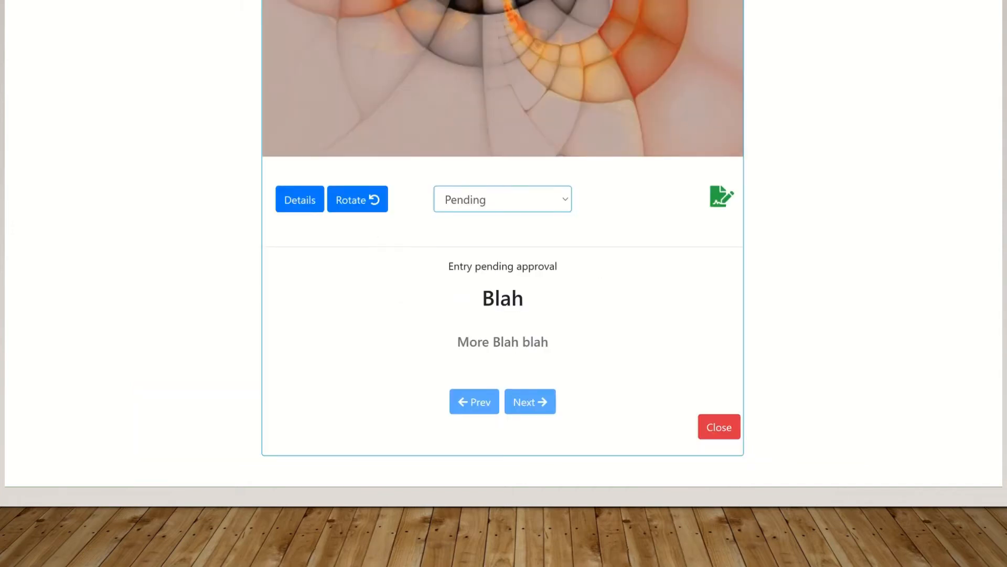
scroll(503, 242, "up", 3)
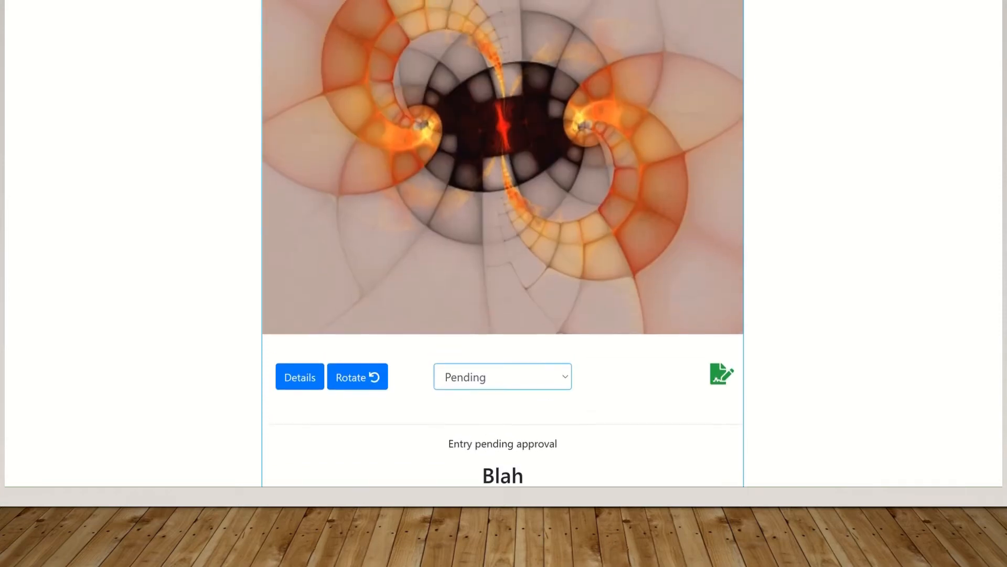
scroll(503, 242, "up", 1)
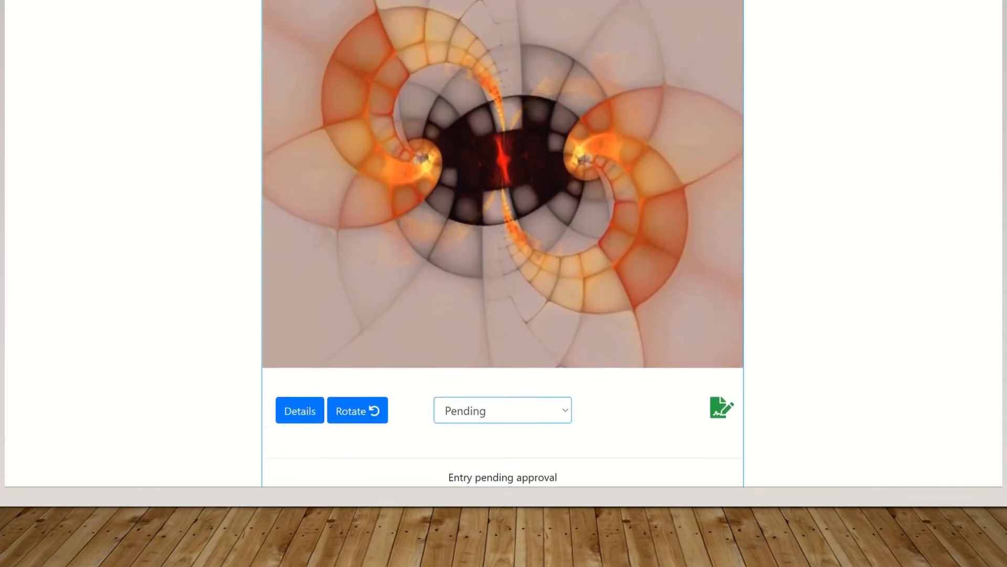
scroll(503, 242, "down", 4)
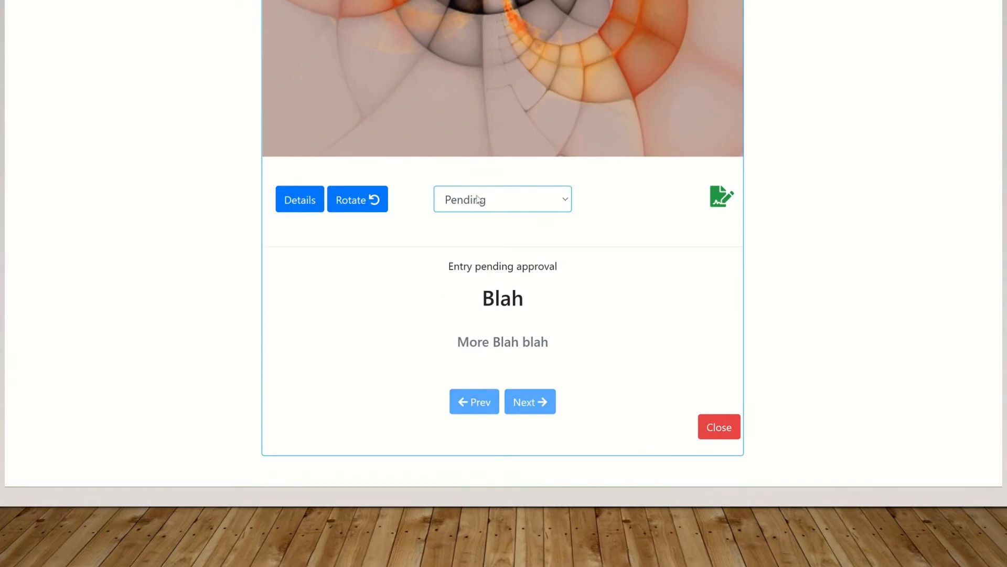
Review the Blah entry's rep, student, grade, group, category, title and meaning 'More Blah blah'
left_click(305, 204)
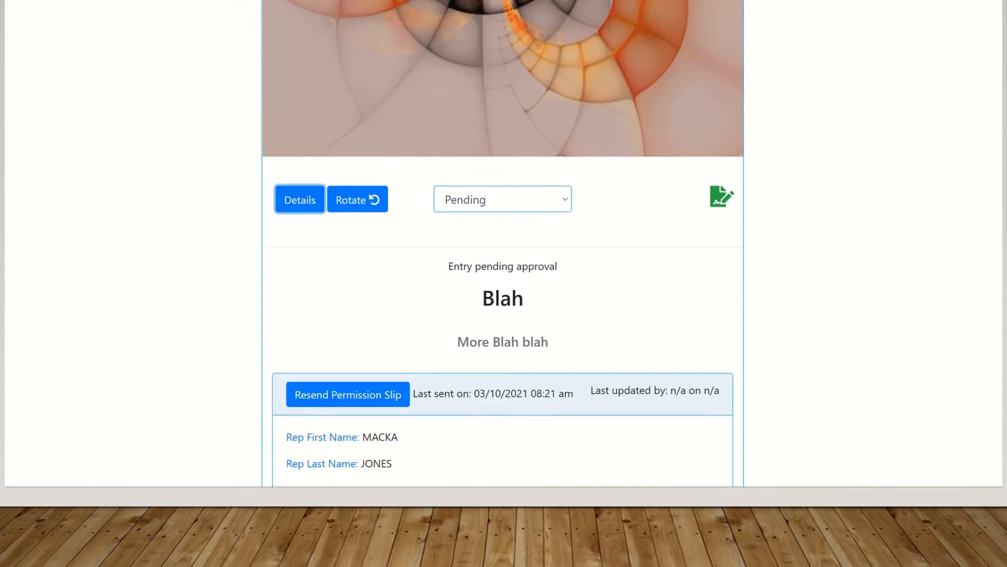
scroll(502, 283, "down", 12)
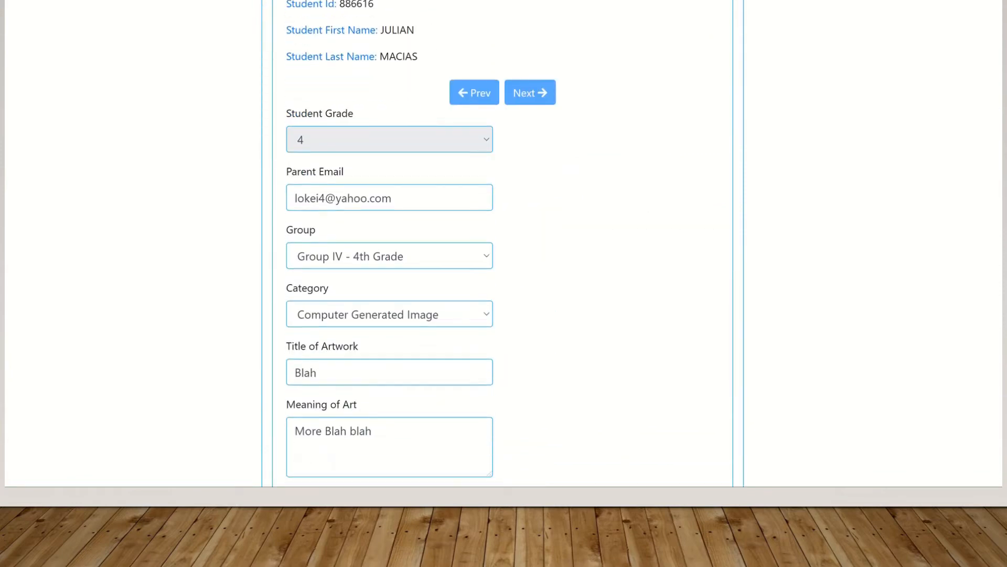
scroll(503, 284, "up", 1)
scroll(503, 284, "down", 2)
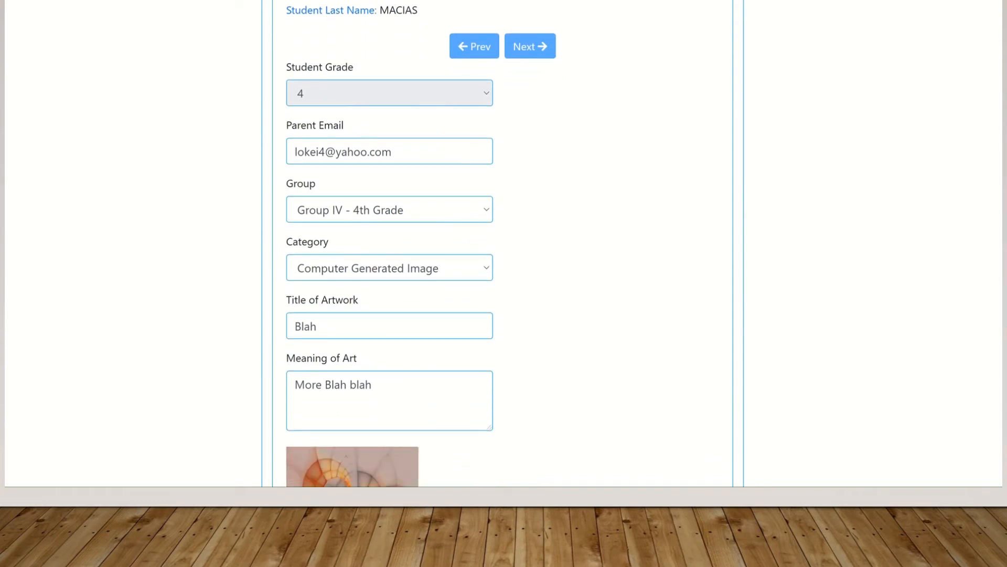
scroll(502, 283, "down", 1)
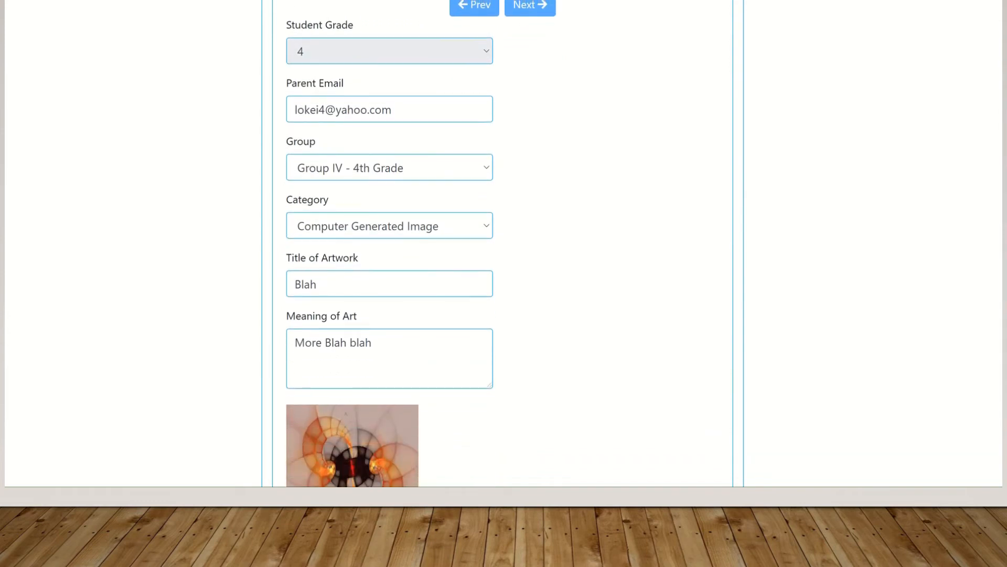
scroll(502, 283, "up", 2)
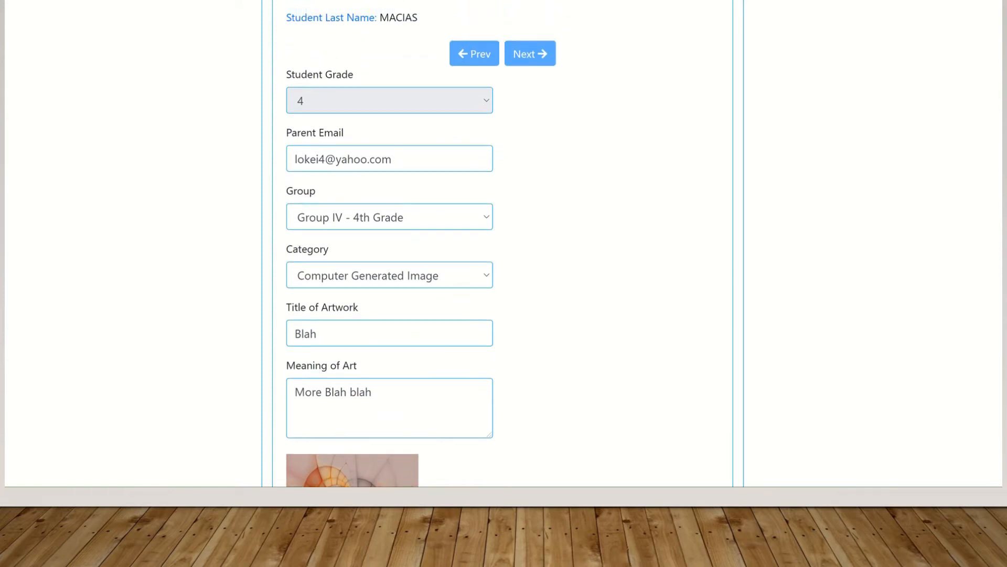
scroll(503, 283, "up", 1)
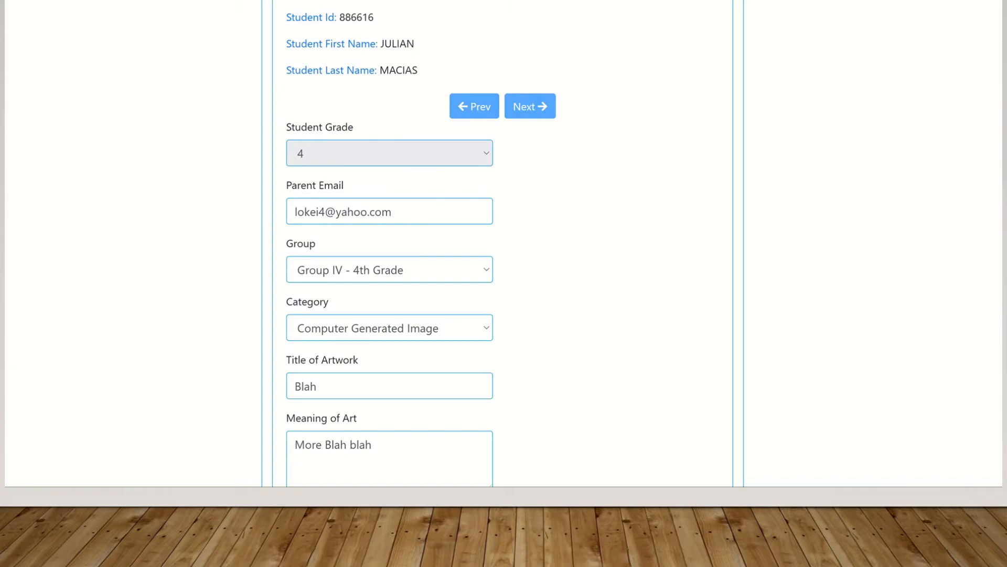
scroll(502, 284, "down", 10)
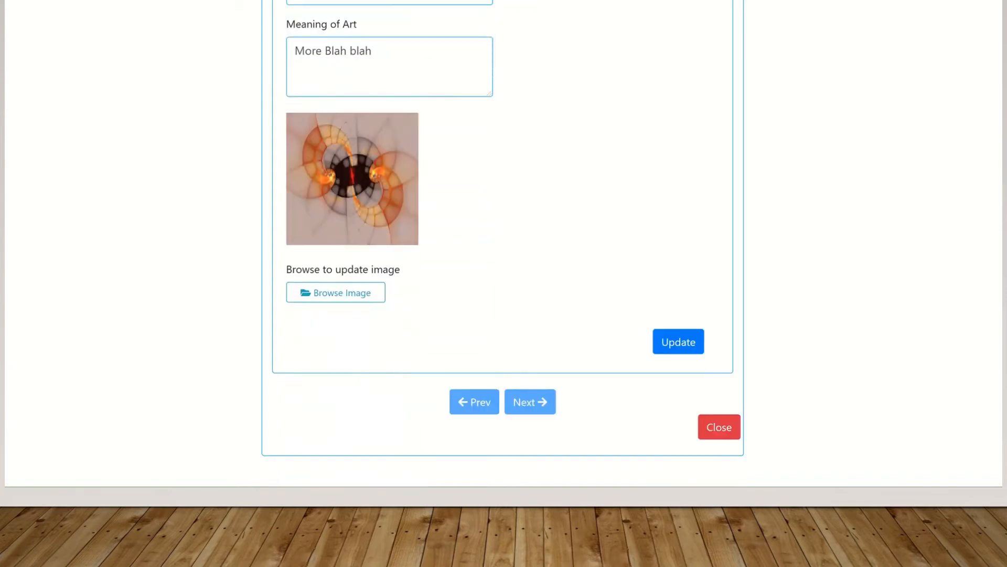
scroll(685, 195, "up", 15)
scroll(685, 194, "down", 2)
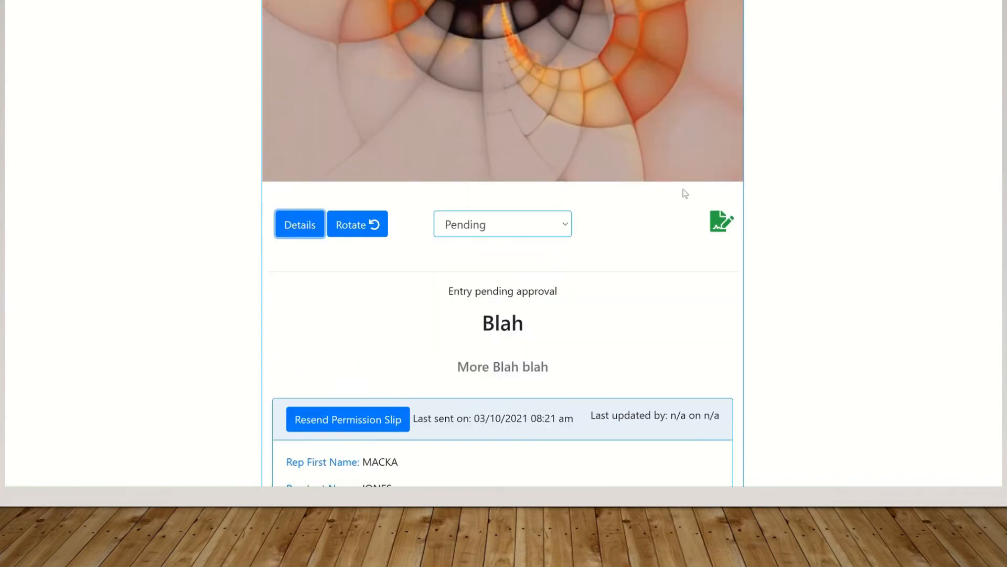
Change the Blah entry's status from Pending to Approved, save it, and close the entry
left_click(562, 224)
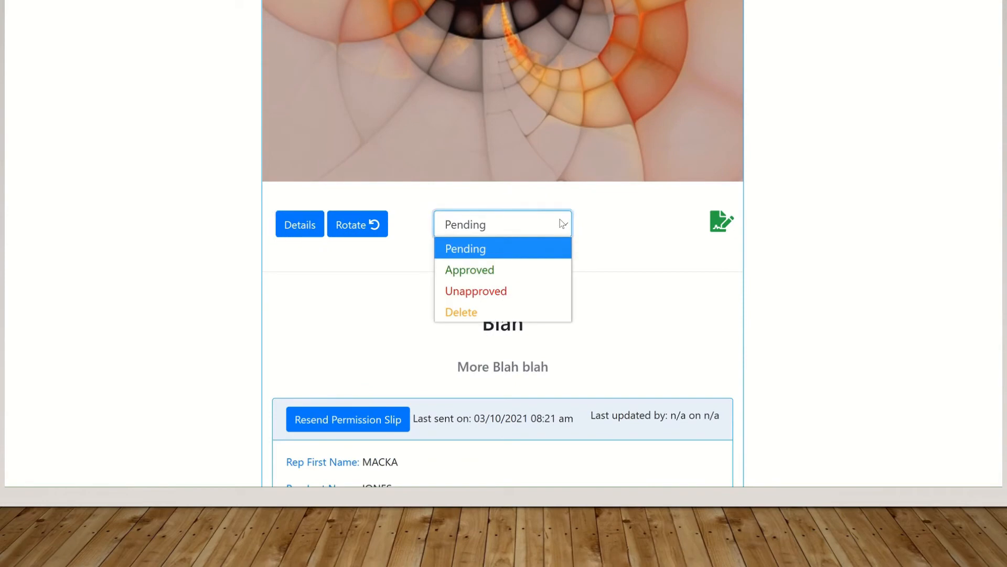
left_click(505, 266)
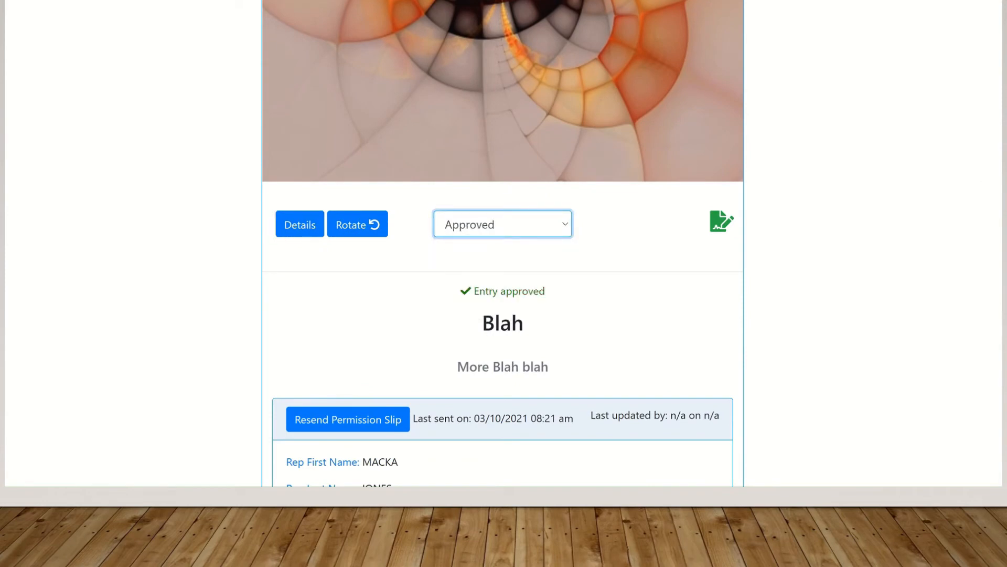
scroll(990, 341, "down", 15)
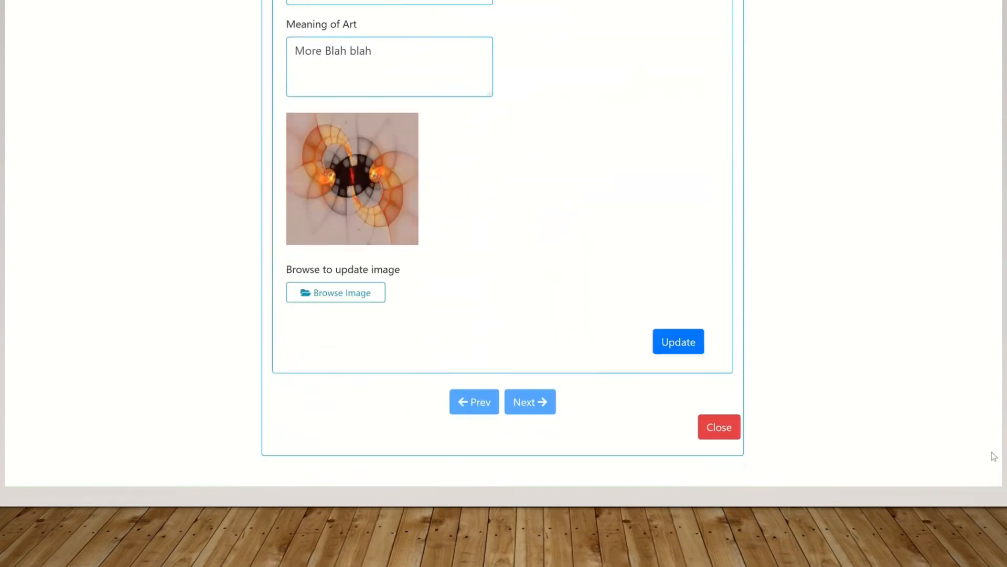
left_click(684, 347)
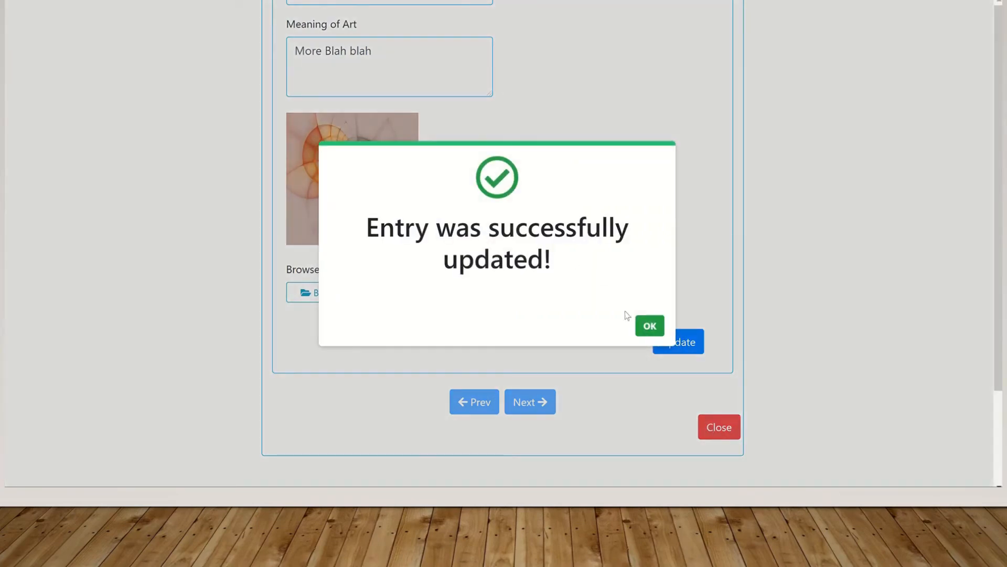
left_click(640, 325)
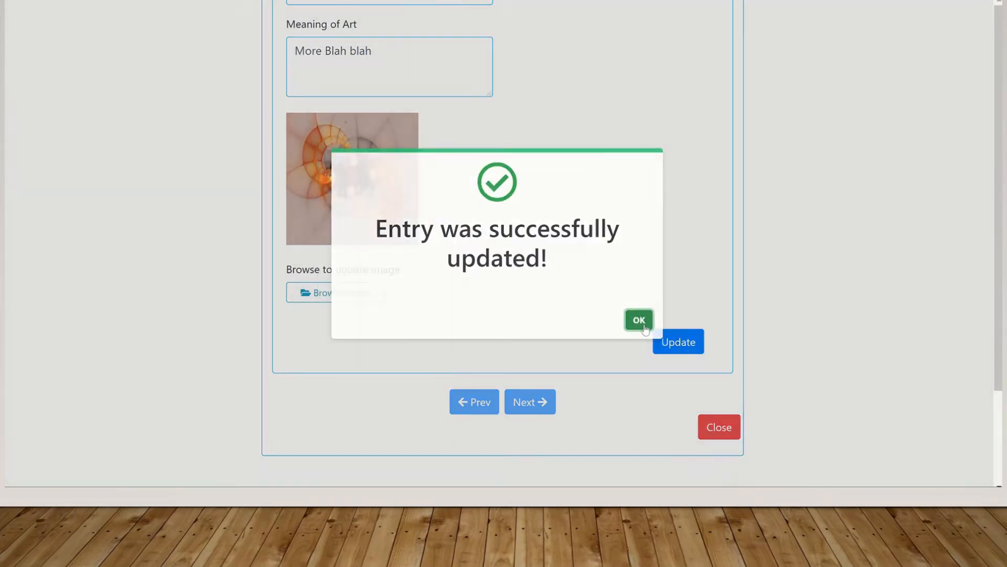
left_click(725, 423)
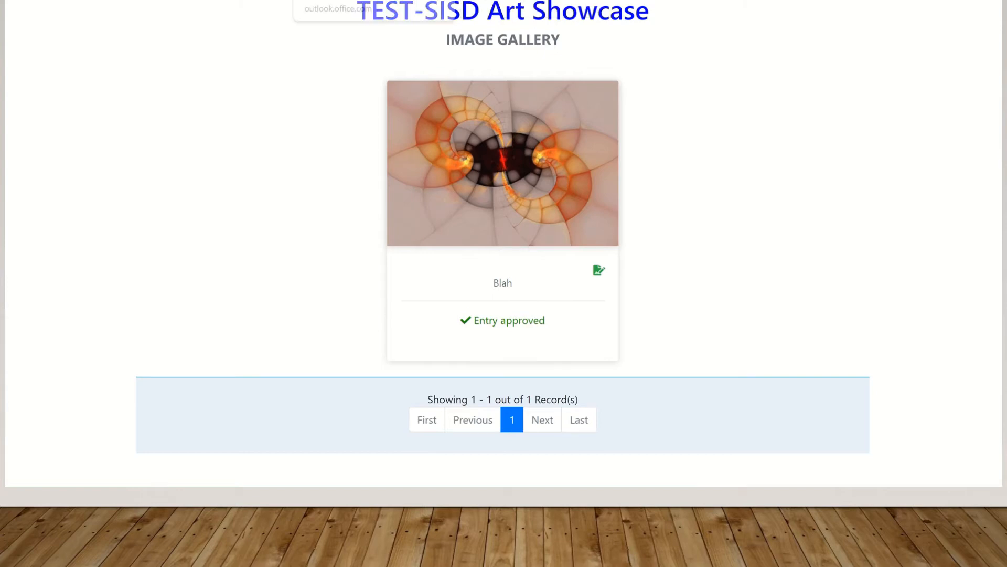
Read the ArtShow Status Notification approving Blah in Outlook, comparing it with the registration email
left_click(330, 1)
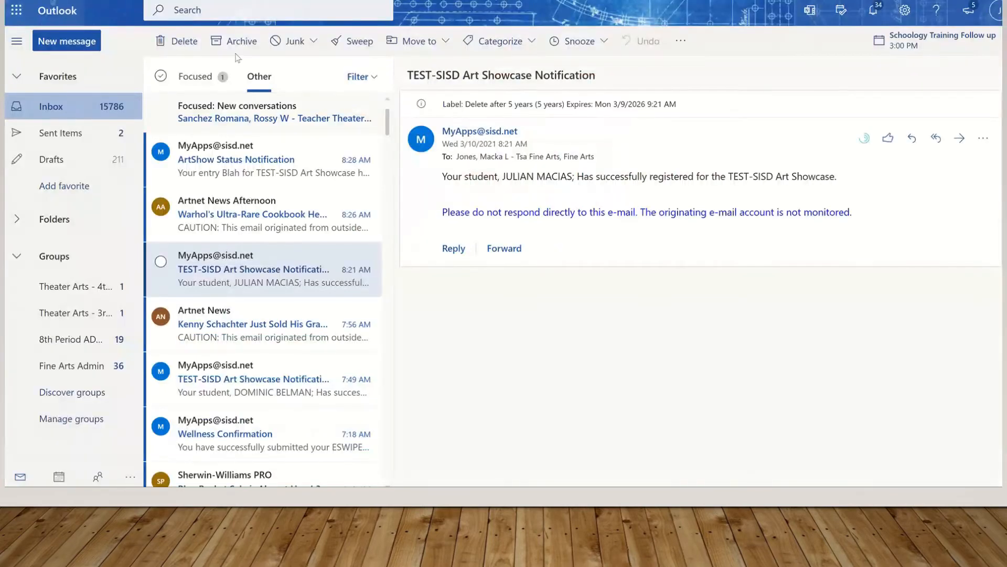
left_click(227, 165)
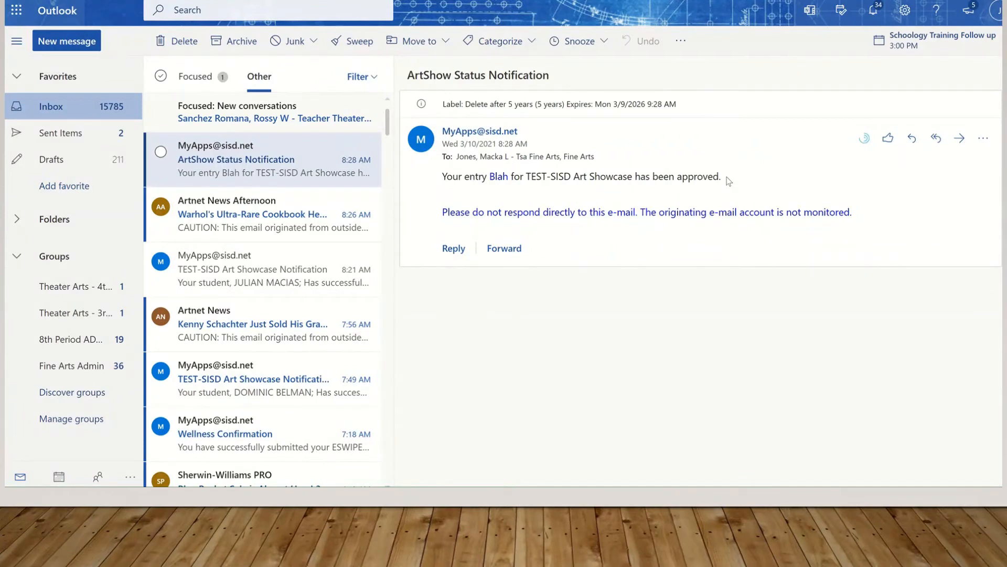
left_click(255, 275)
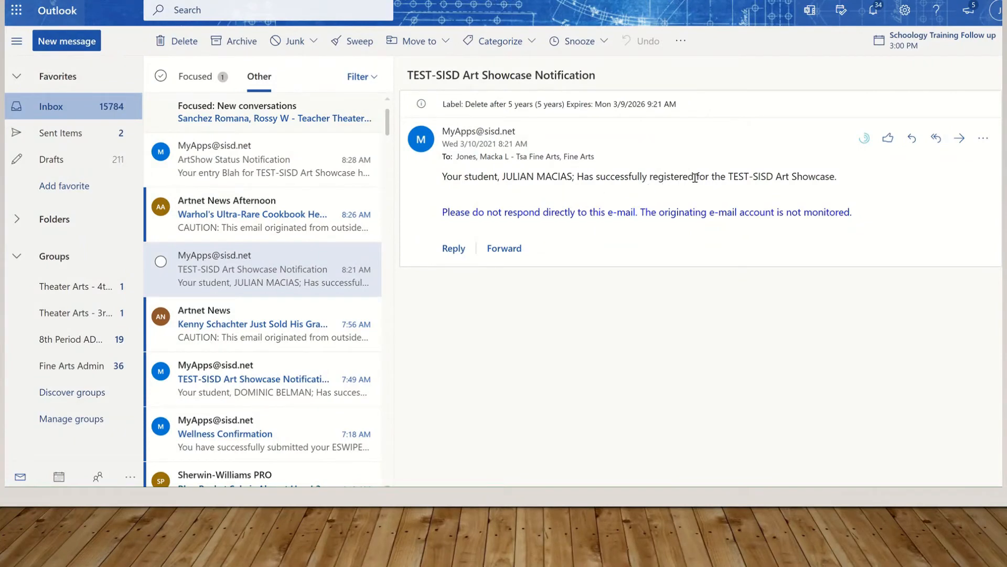
left_click(236, 172)
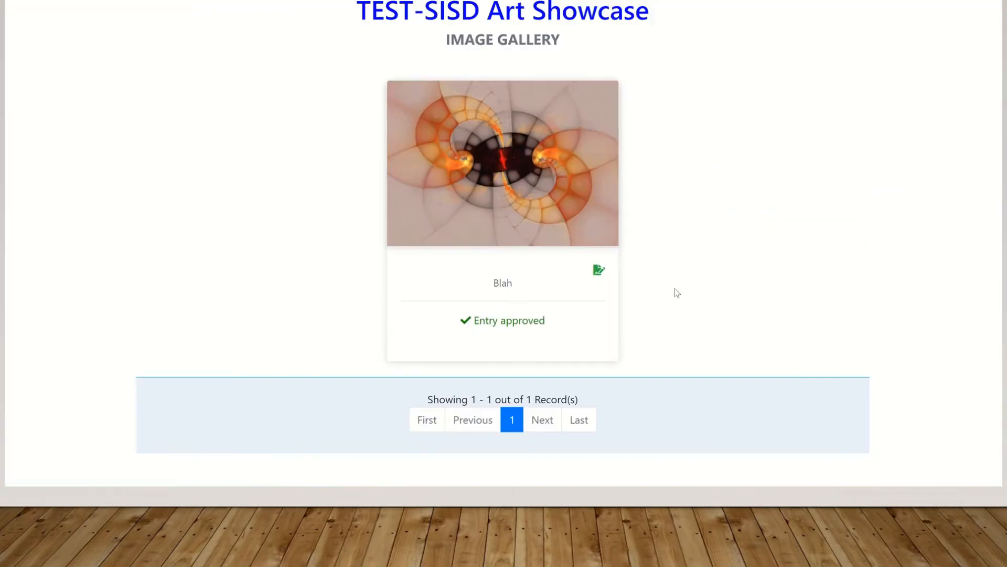
Open the Blah entry from the Image Gallery to confirm its status reads Approved
left_click(493, 181)
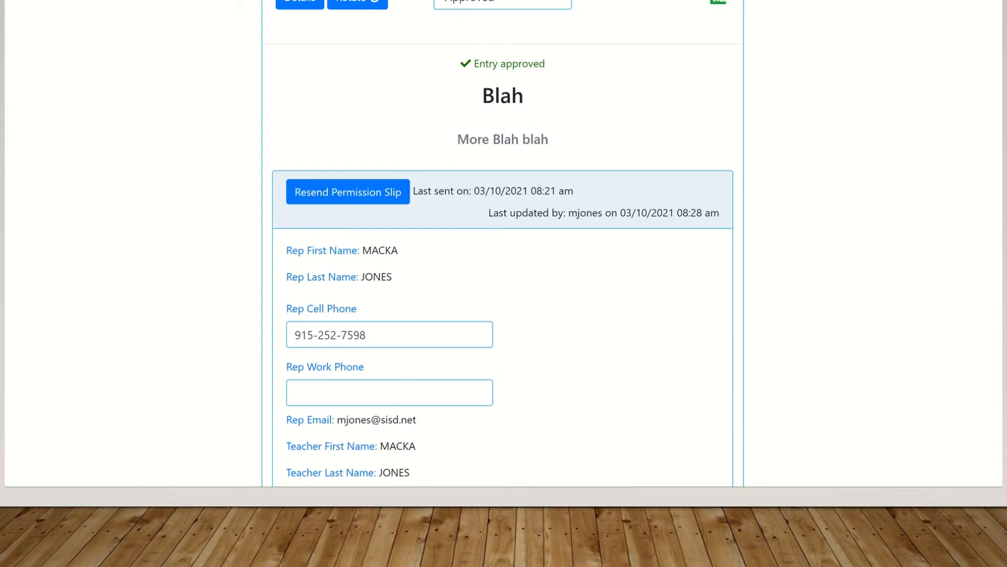
scroll(997, 136, "up", 9)
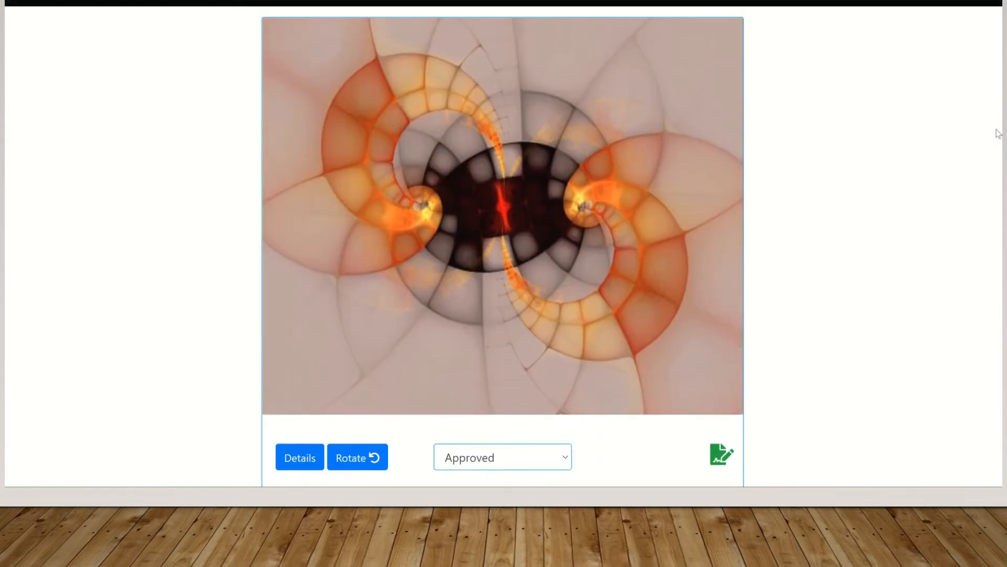
scroll(997, 136, "down", 1)
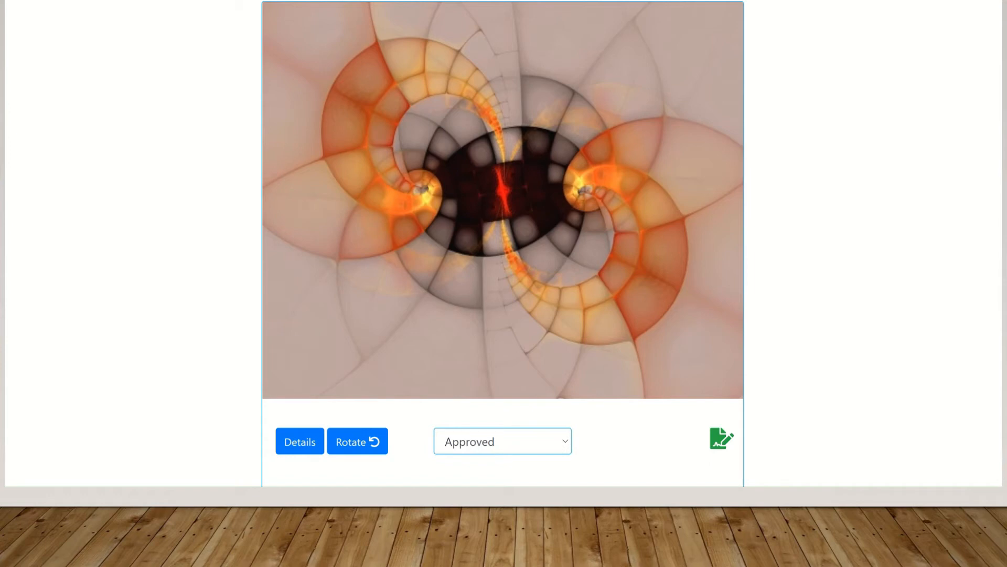
Rotate the Blah entry's fractal image six quarter turns until its spirals sit left and right
left_click(359, 444)
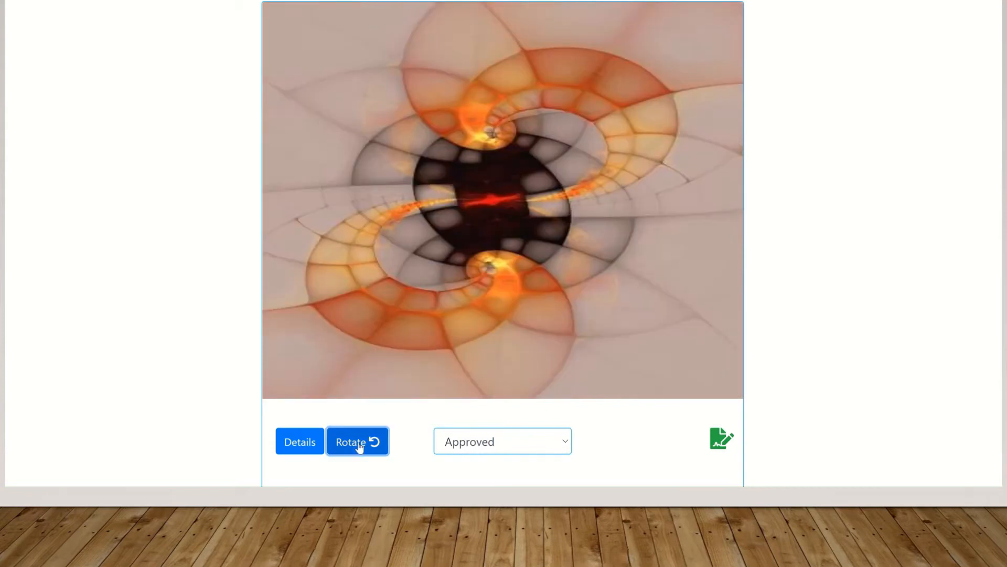
left_click(359, 444)
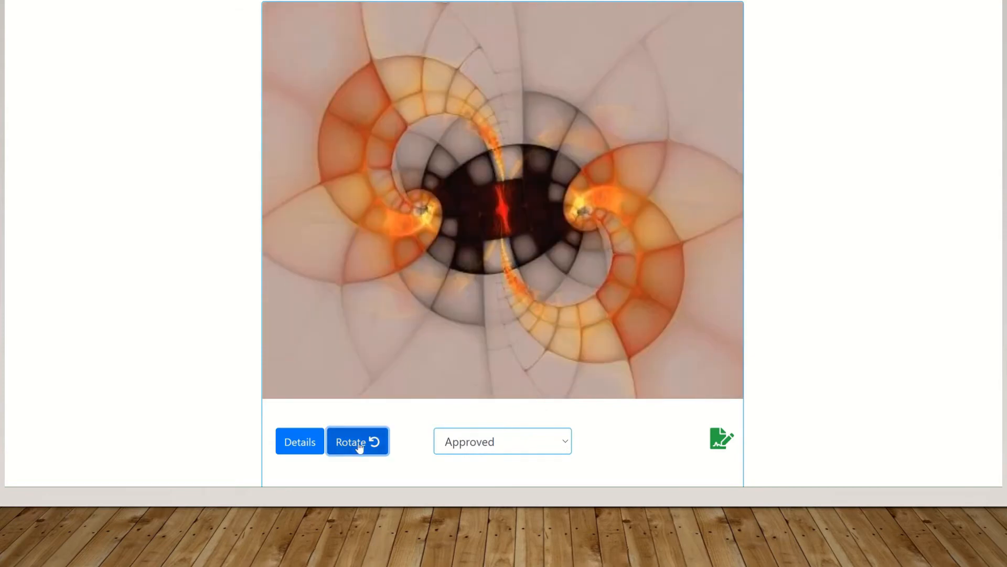
left_click(359, 444)
left_click(359, 443)
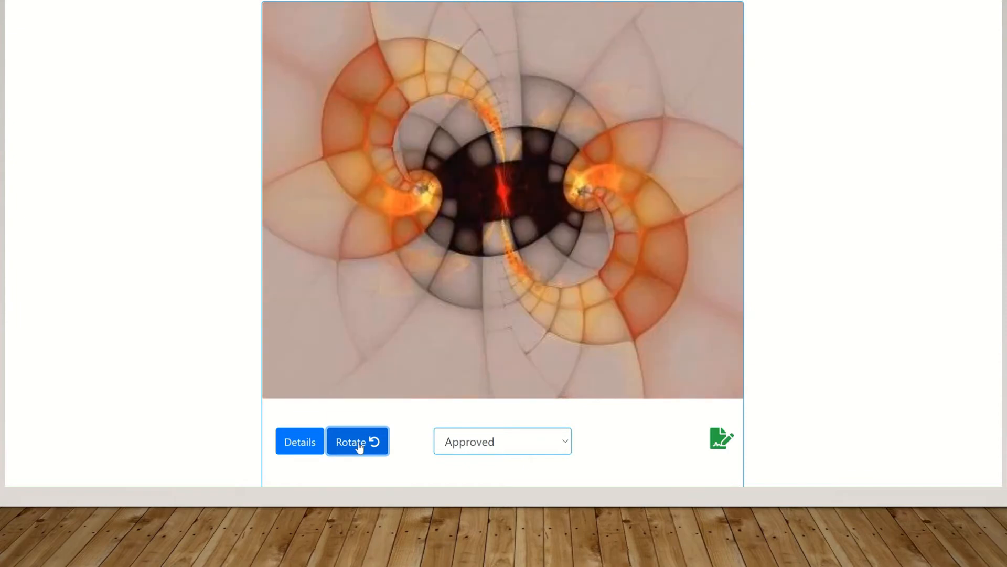
left_click(359, 444)
left_click(359, 444)
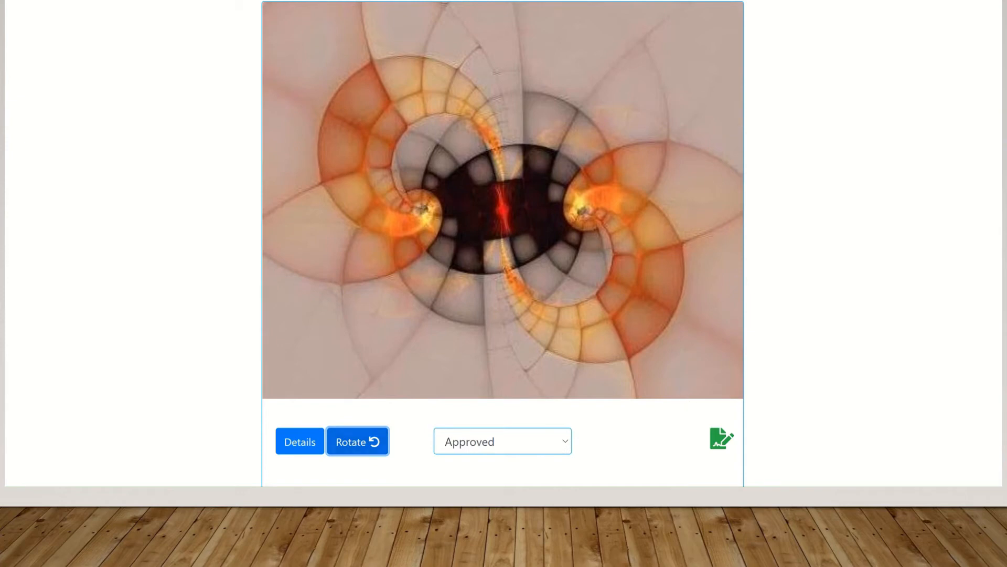
scroll(502, 244, "up", 2)
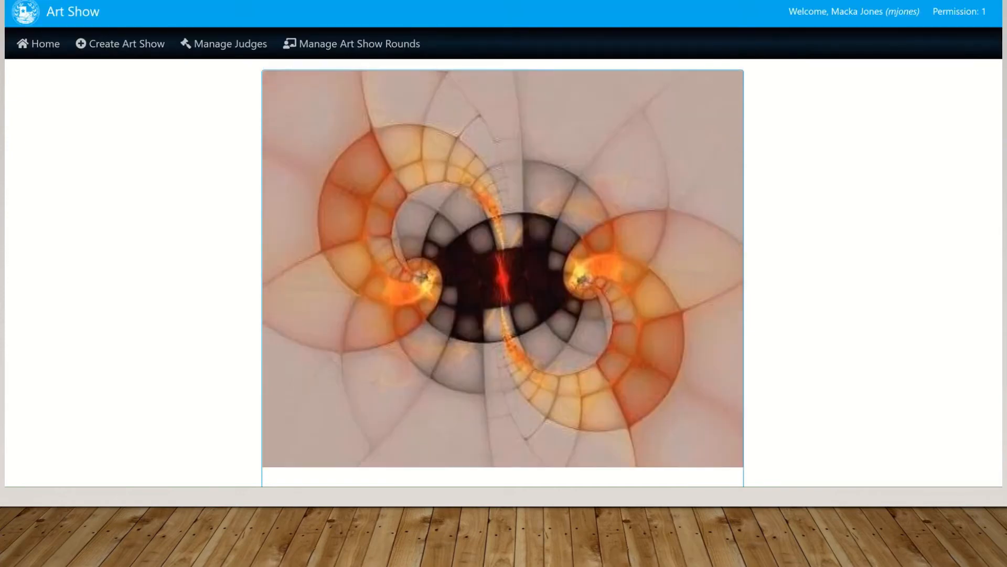
scroll(502, 244, "down", 8)
scroll(503, 244, "down", 12)
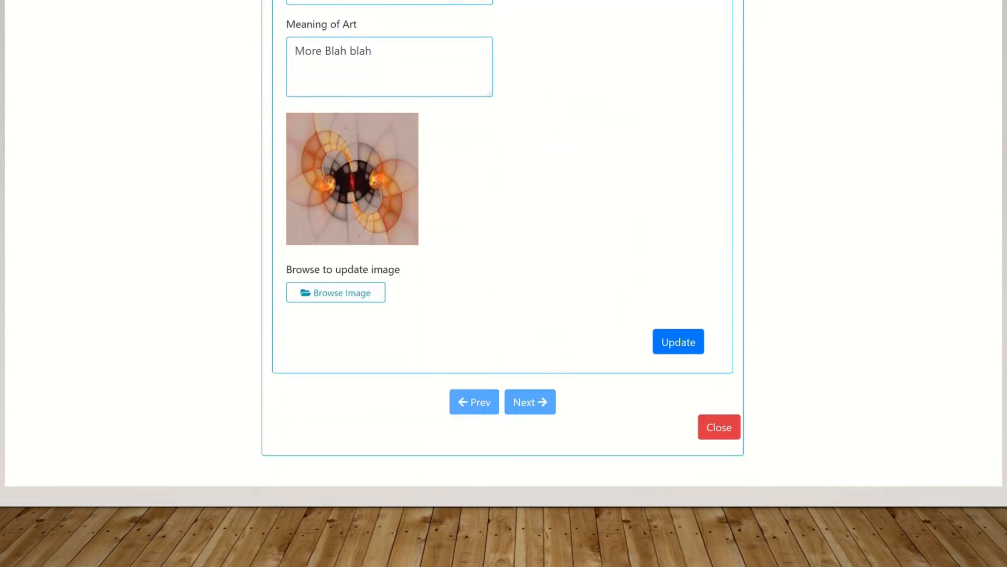
Close the Blah entry and review the gallery showing it as 1 of 1 records
left_click(726, 429)
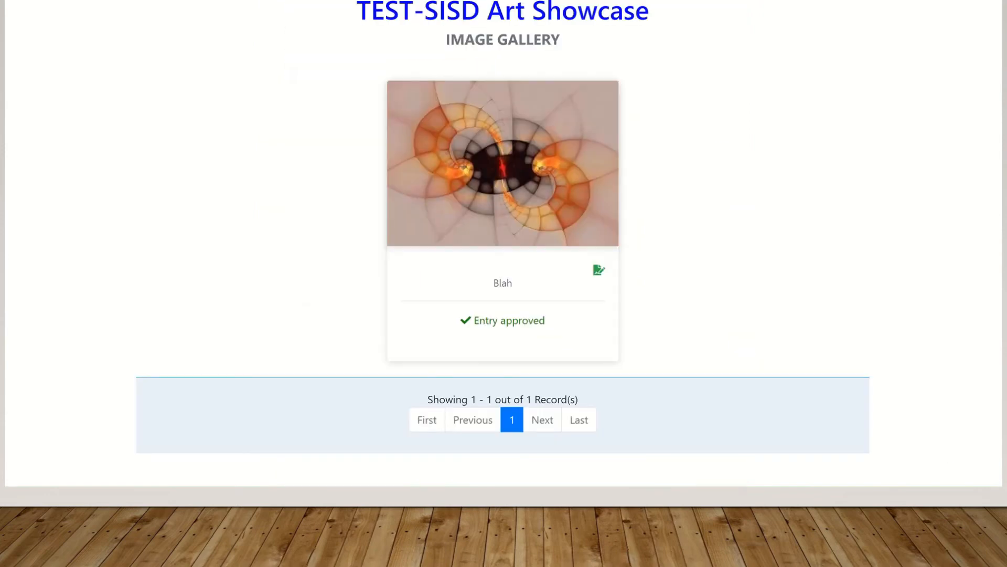
scroll(504, 244, "up", 8)
scroll(503, 243, "down", 1)
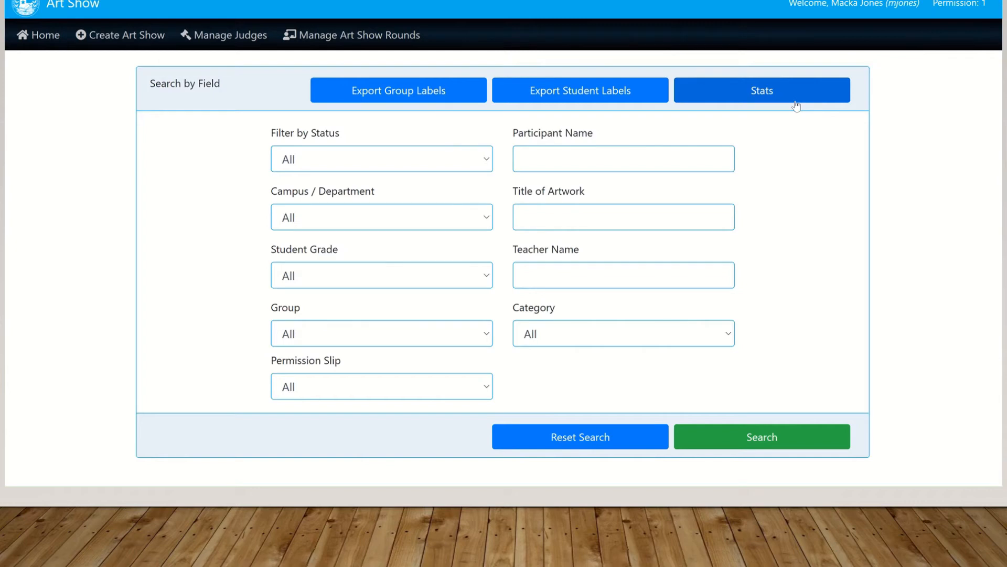
scroll(983, 213, "down", 8)
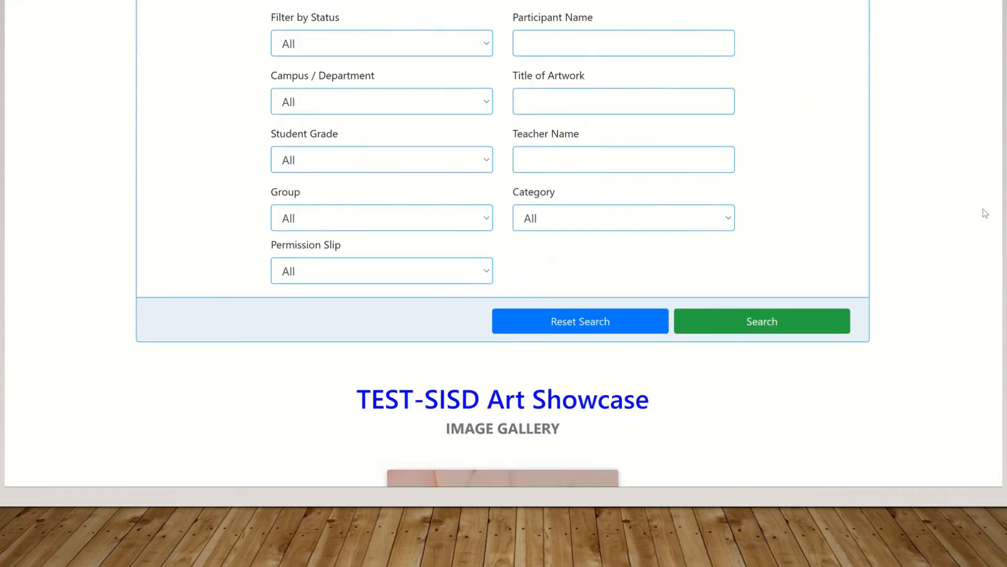
scroll(983, 299, "up", 7)
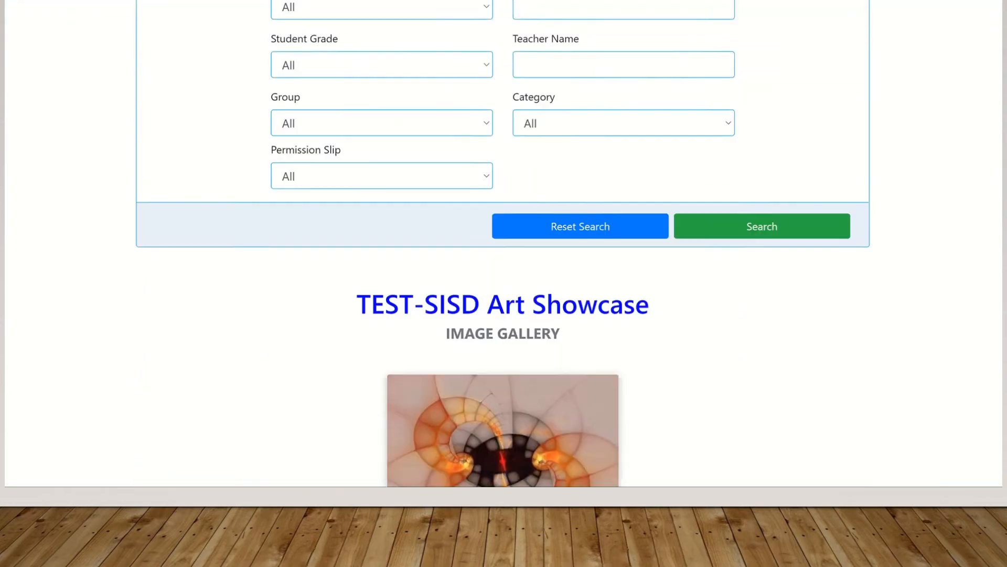
scroll(997, 246, "down", 5)
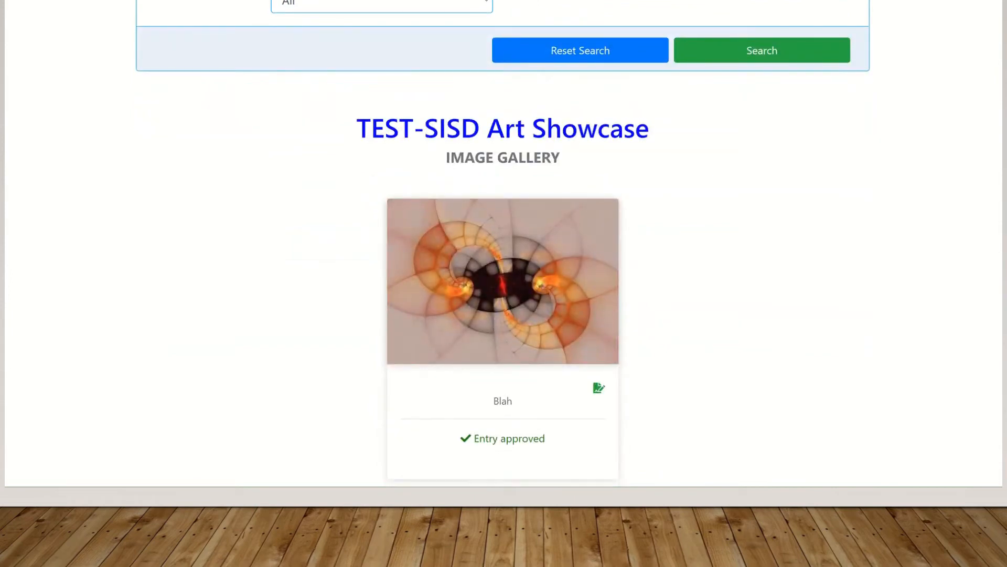
scroll(503, 241, "down", 3)
scroll(503, 231, "up", 1)
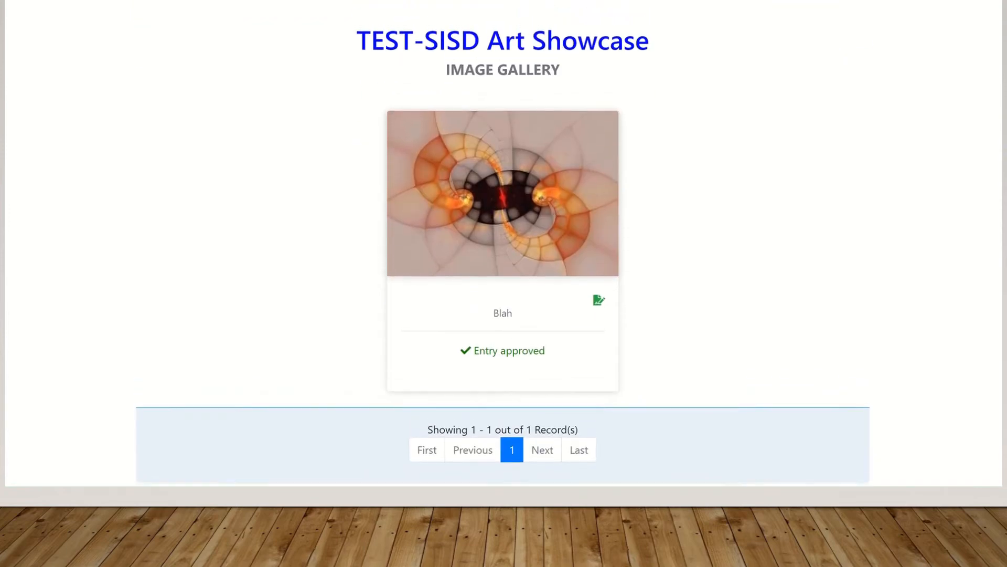
scroll(503, 252, "up", 1)
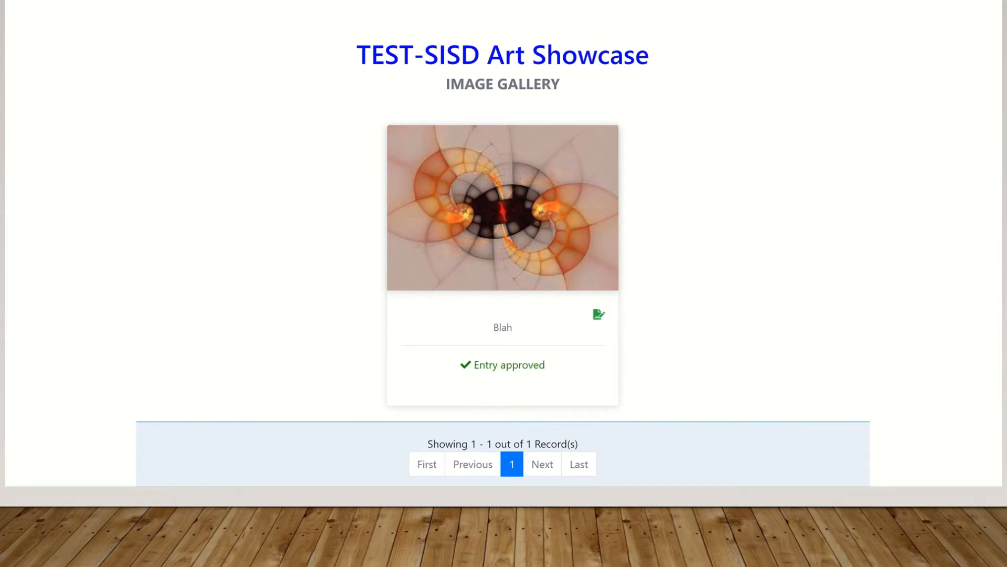
scroll(504, 262, "up", 10)
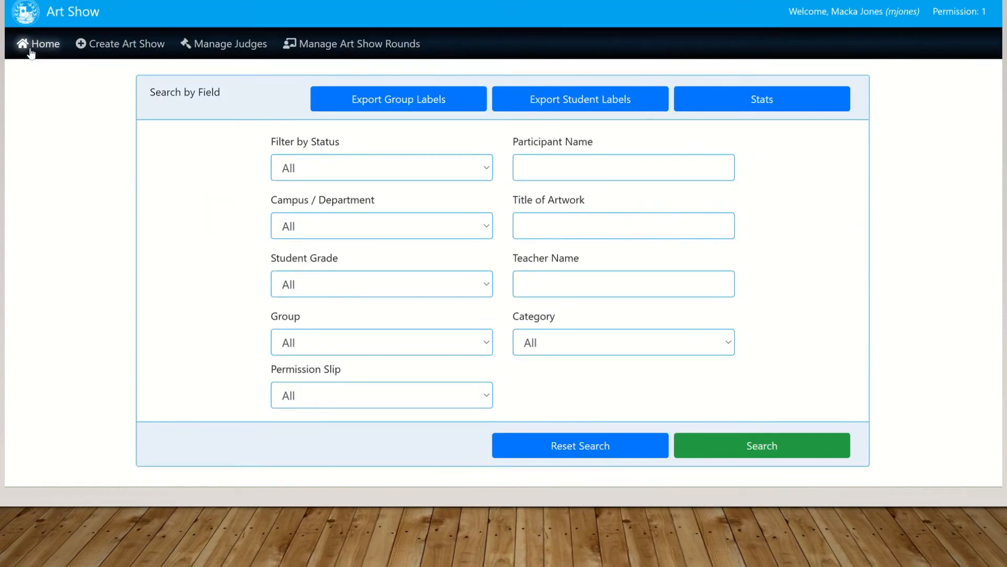
From Home, register a new TEST-SISD Art Showcase entry as a teacher registering a student
left_click(38, 44)
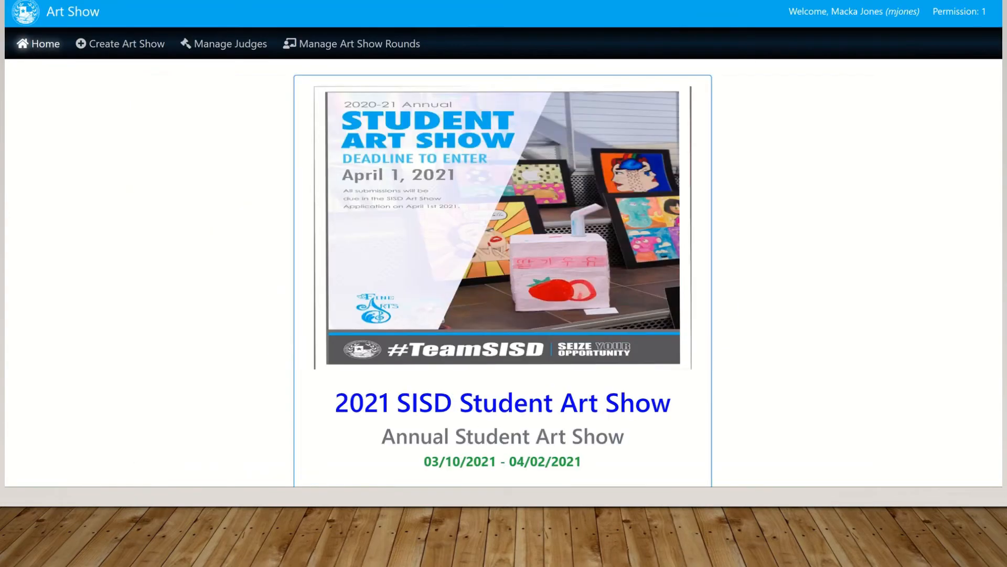
scroll(1000, 227, "down", 12)
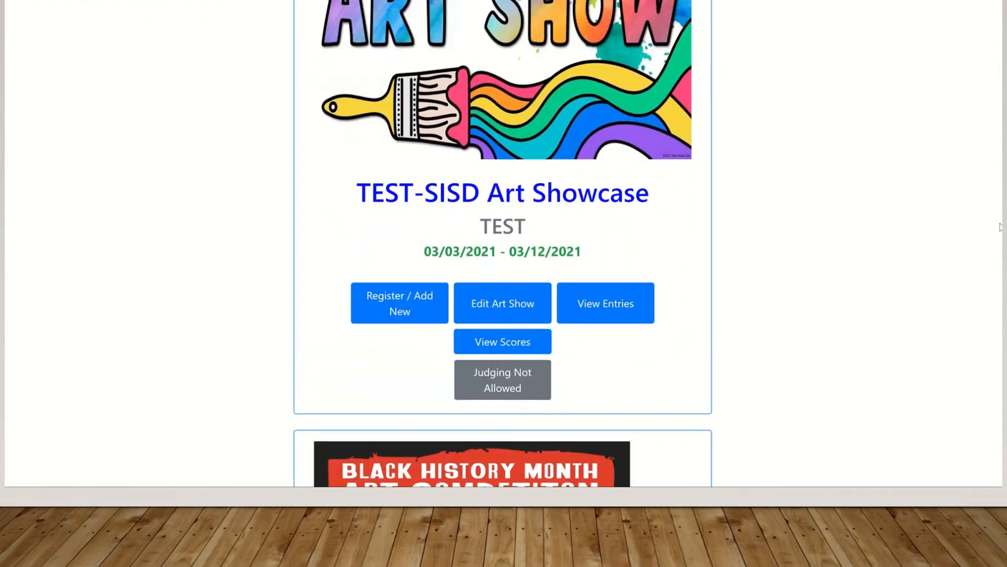
left_click(387, 313)
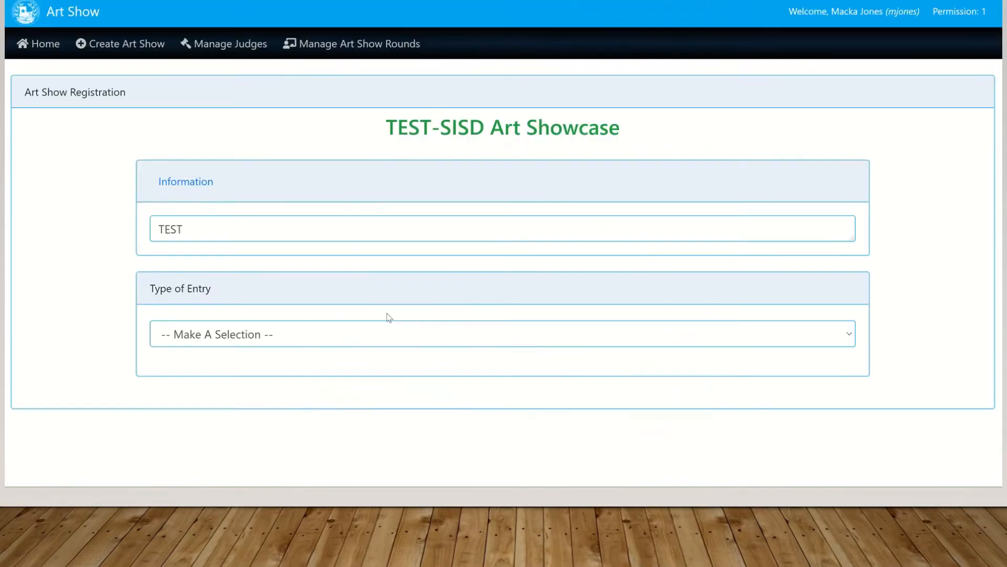
left_click(378, 332)
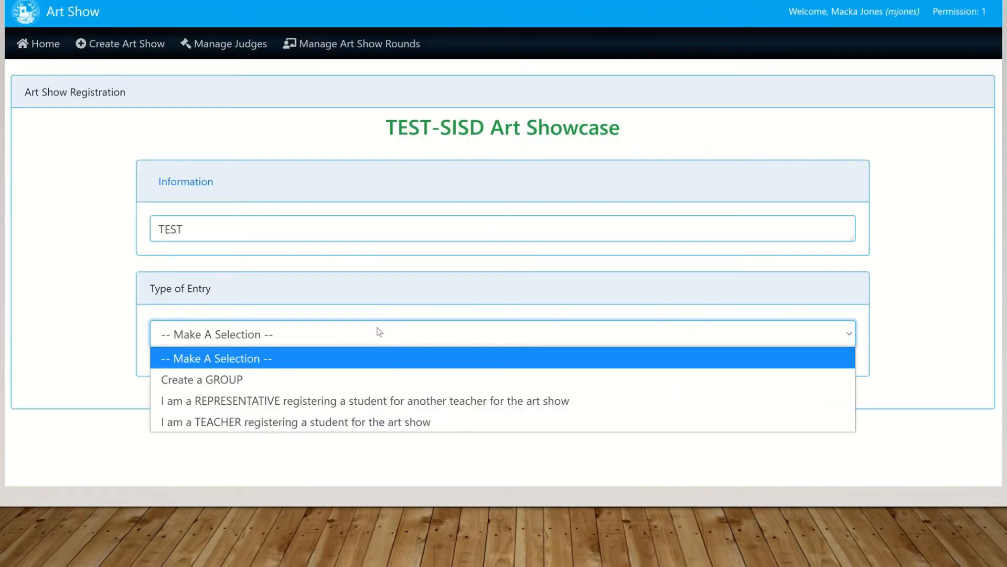
left_click(279, 425)
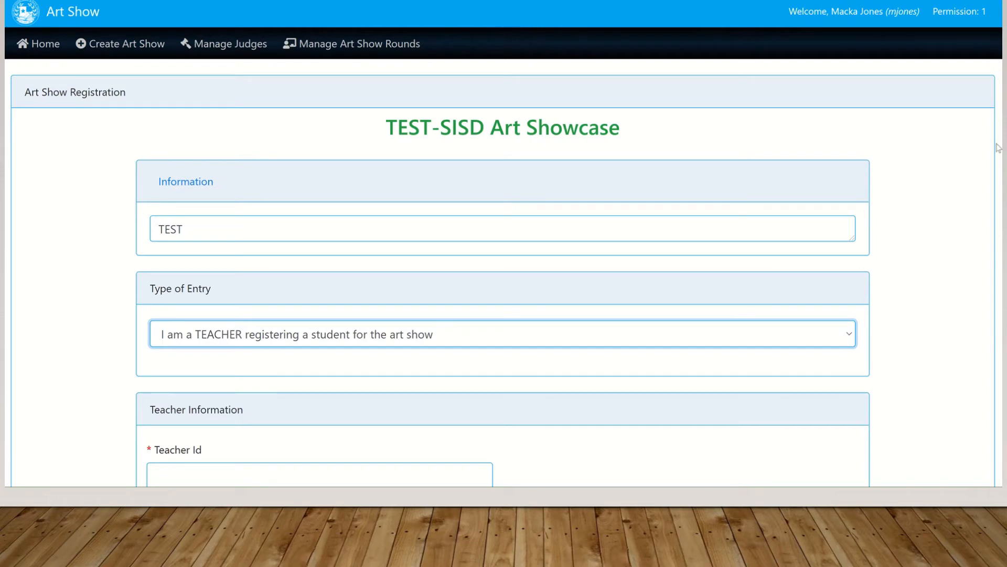
Reopen the Type of Entry dropdown on the showcase registration form
left_click(847, 341)
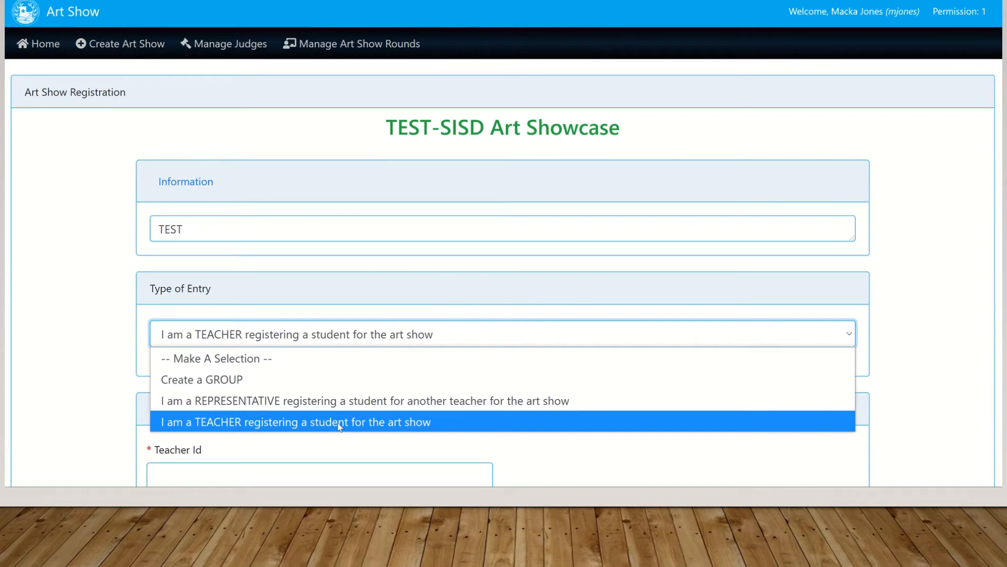
Keep the teacher entry type, then enter the teacher's ID and cell phone number in XXX-XXX-XXXX format
left_click(398, 423)
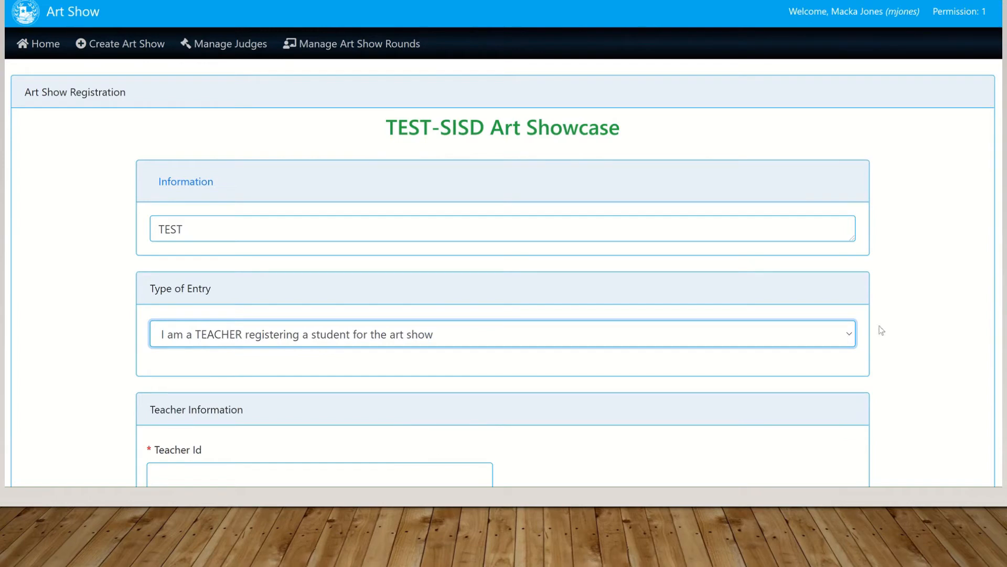
scroll(504, 263, "down", 2)
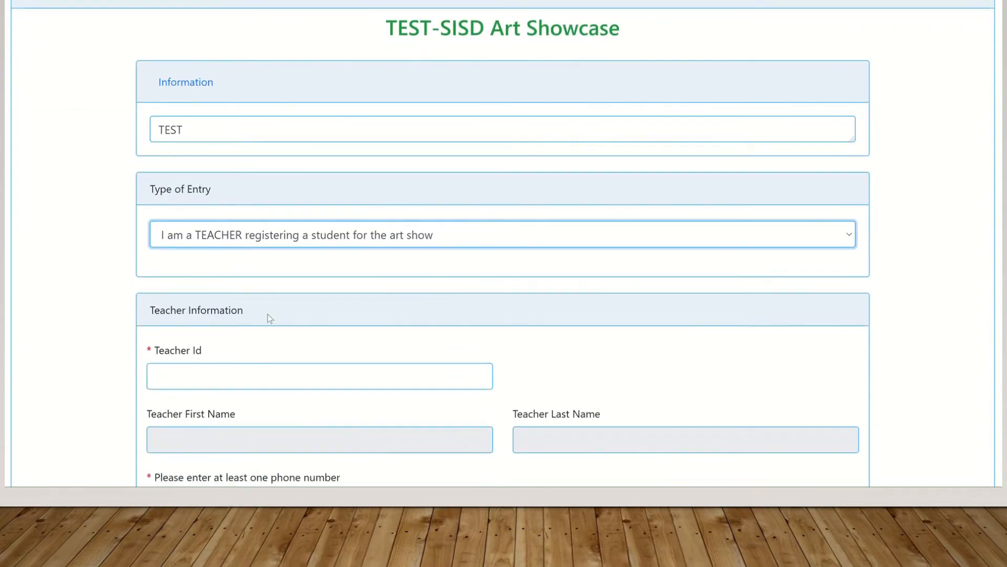
left_click(227, 378)
type("20")
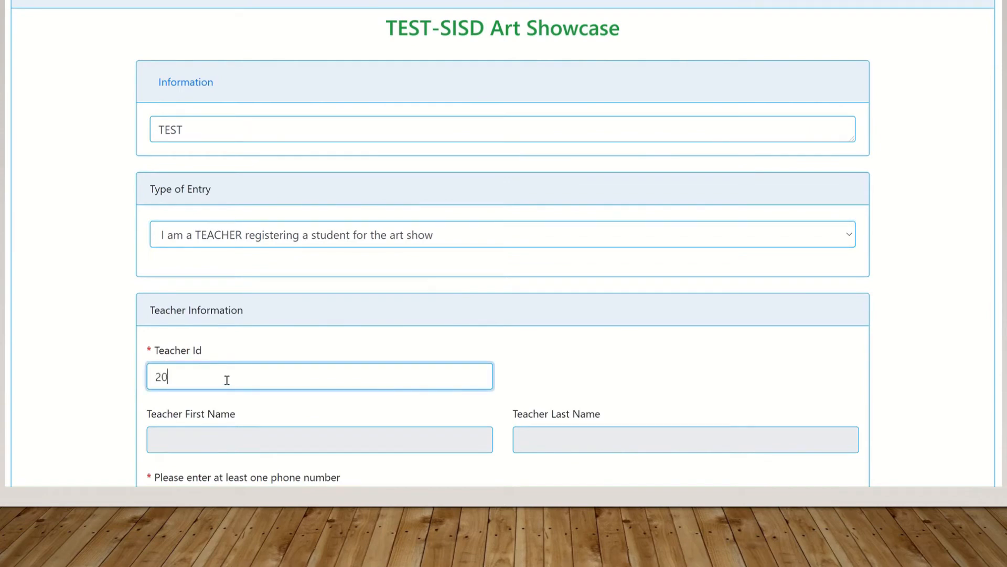
type("0046")
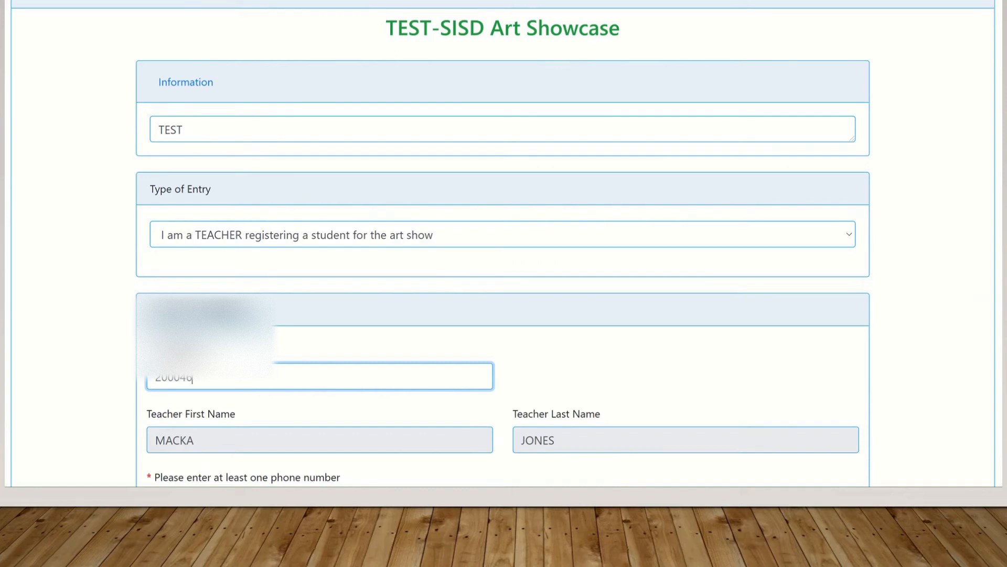
scroll(350, 351, "down", 5)
scroll(349, 352, "up", 1)
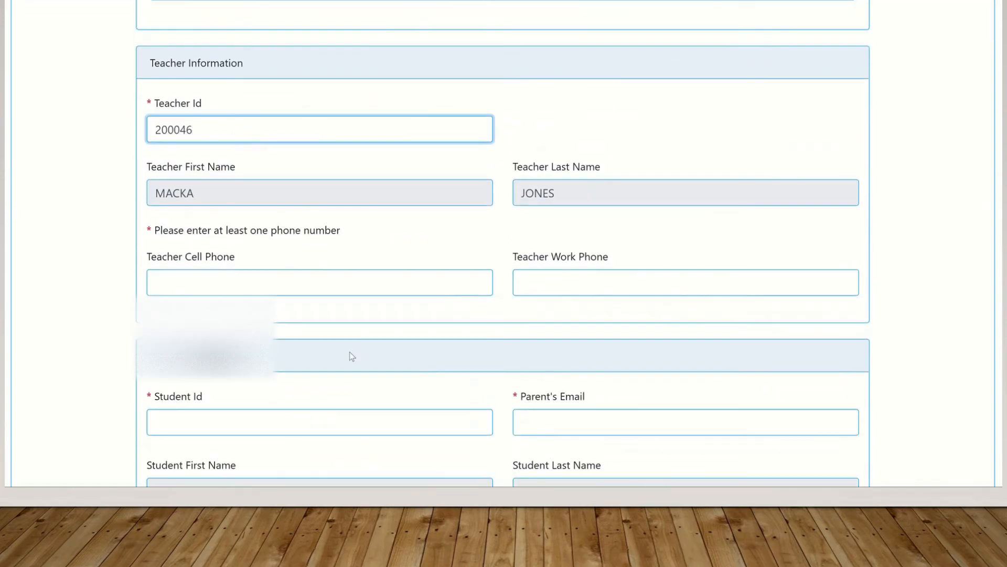
left_click(261, 283)
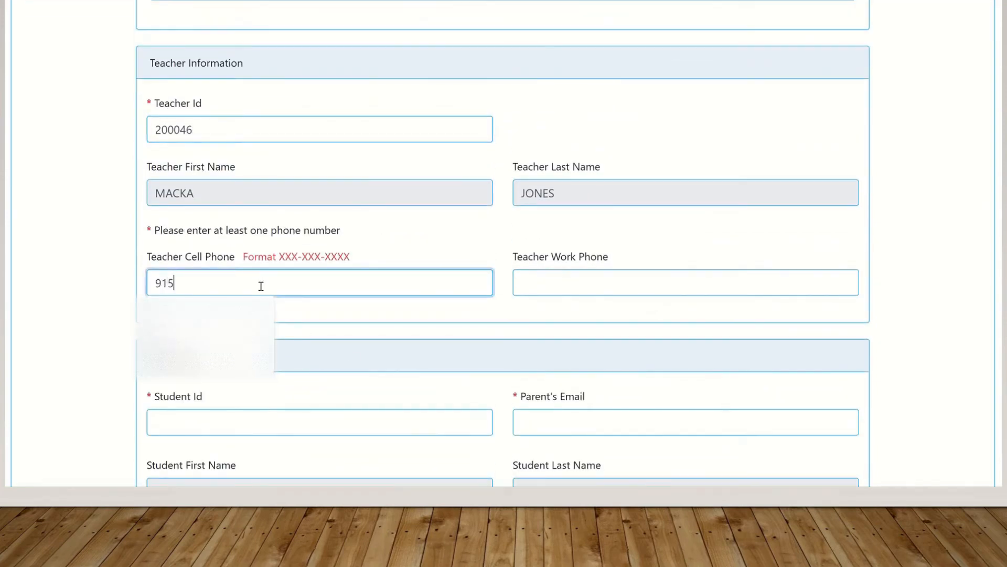
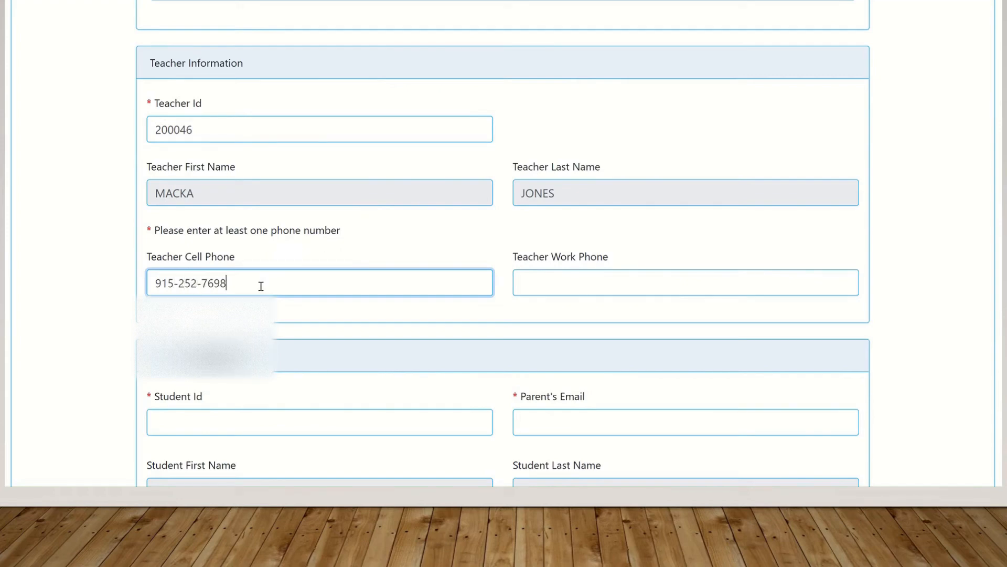
left_click(213, 424)
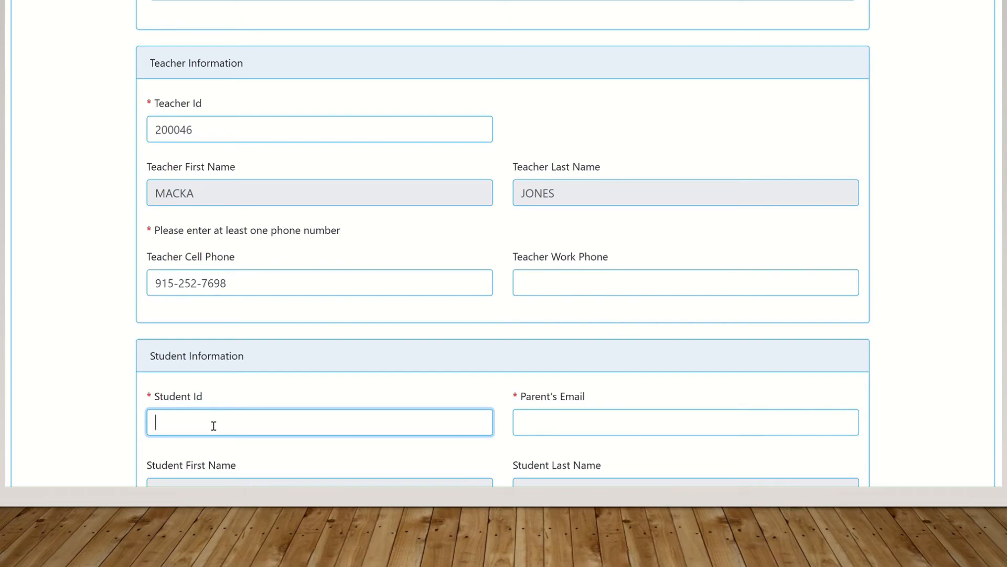
Enter the student's ID and choose the saved parent e-mail address
type("833273")
left_click(568, 415)
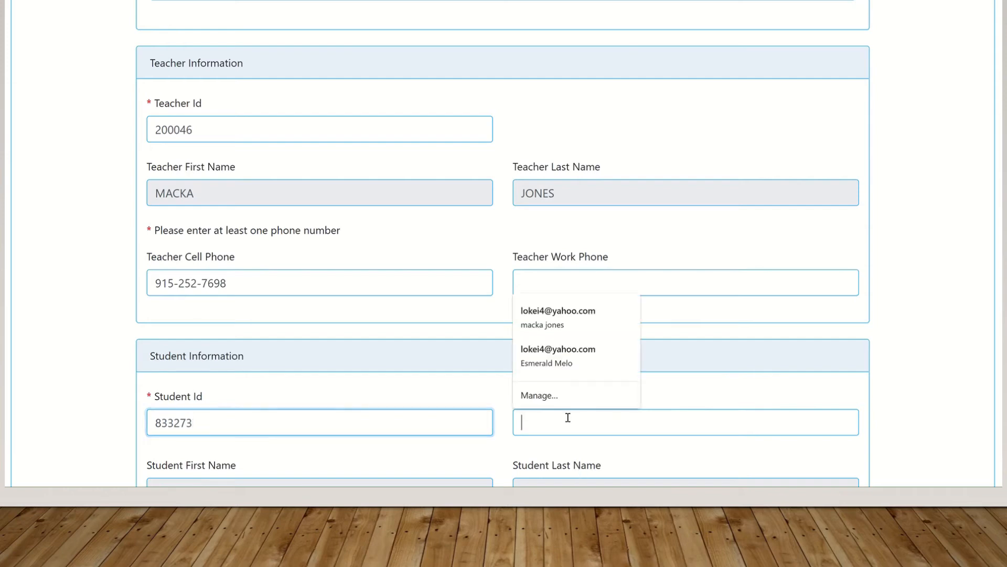
left_click(564, 321)
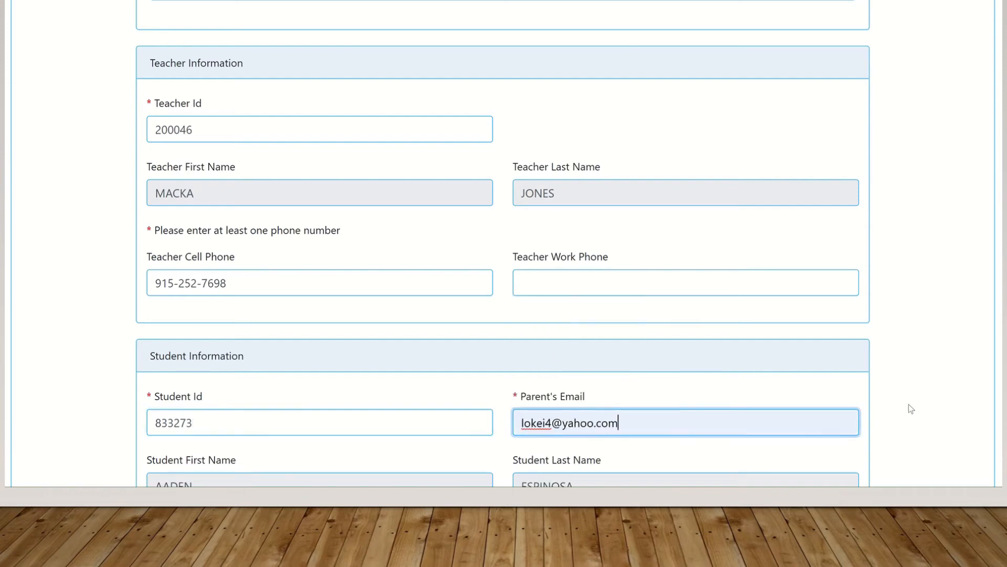
scroll(502, 244, "down", 5)
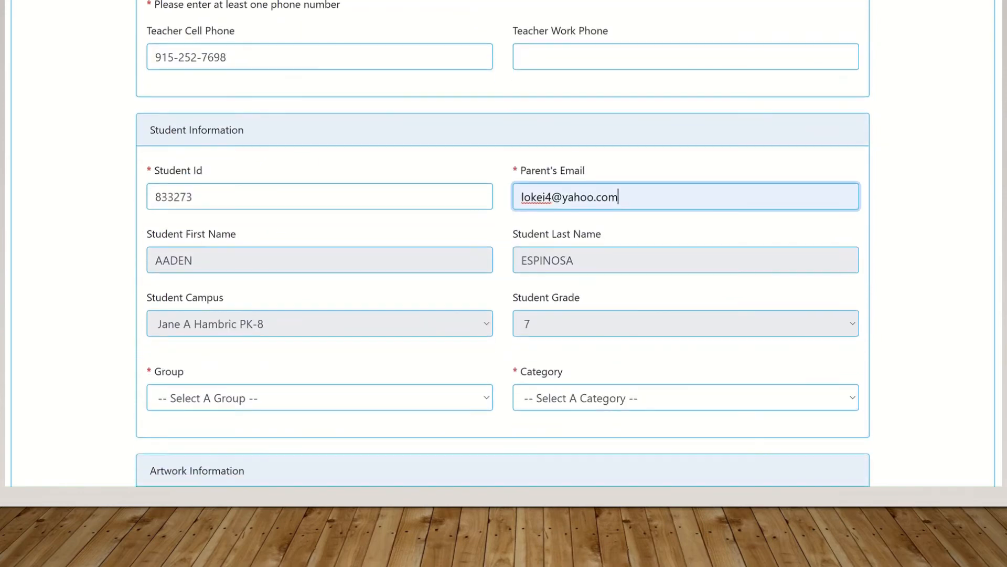
scroll(503, 241, "up", 1)
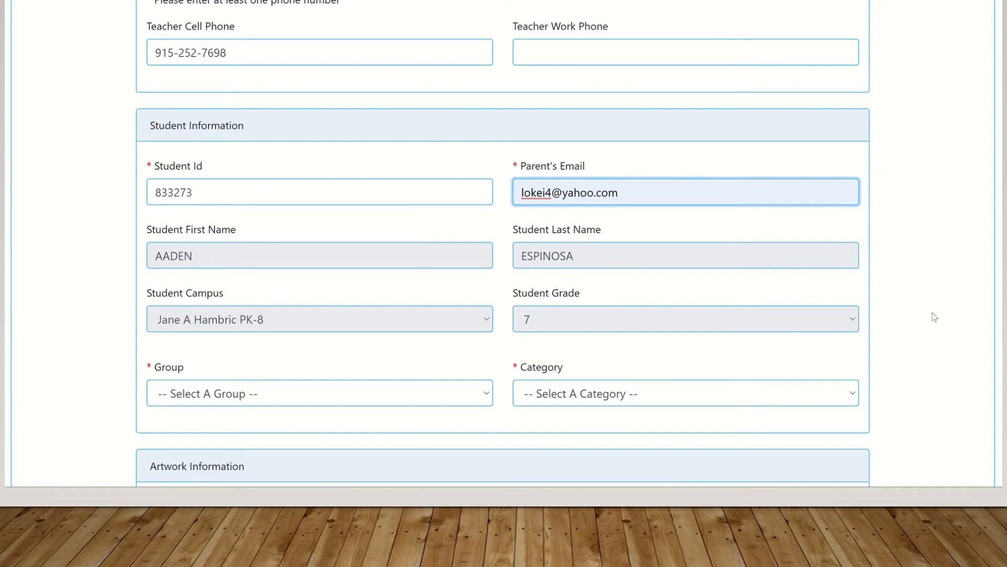
Set the group to Group VI - 6th and 7th Grade and the category to Drawing
left_click(485, 399)
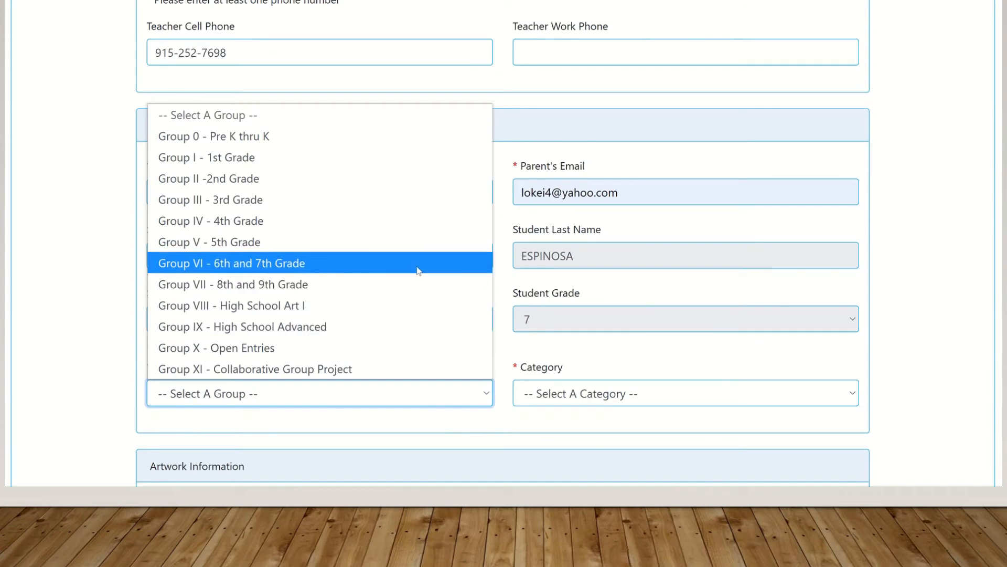
left_click(418, 263)
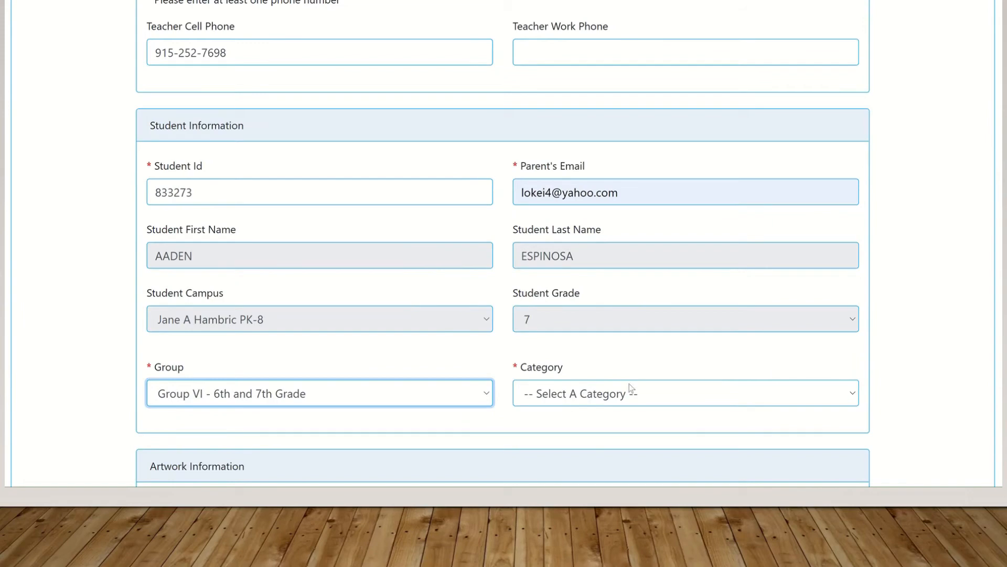
left_click(753, 399)
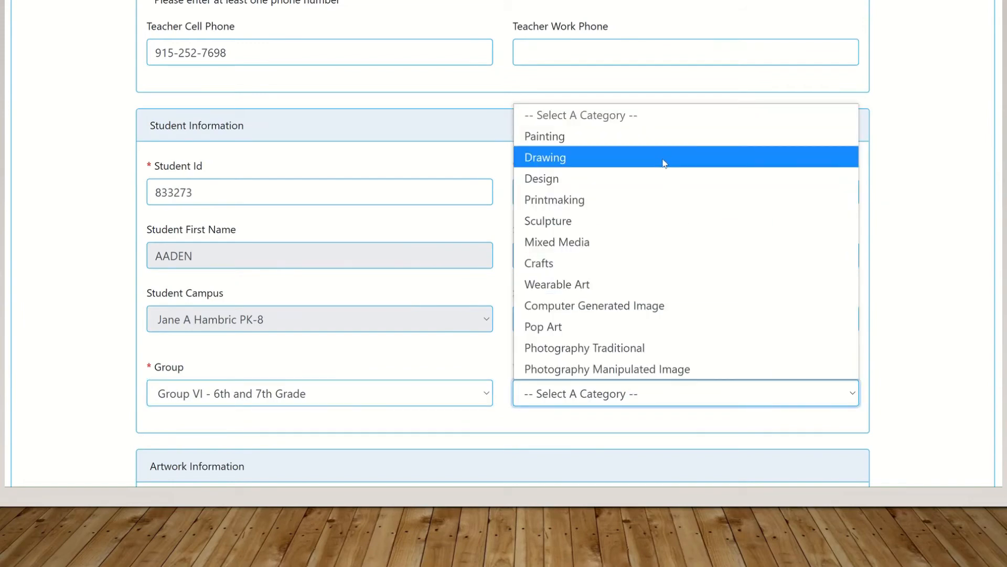
left_click(664, 164)
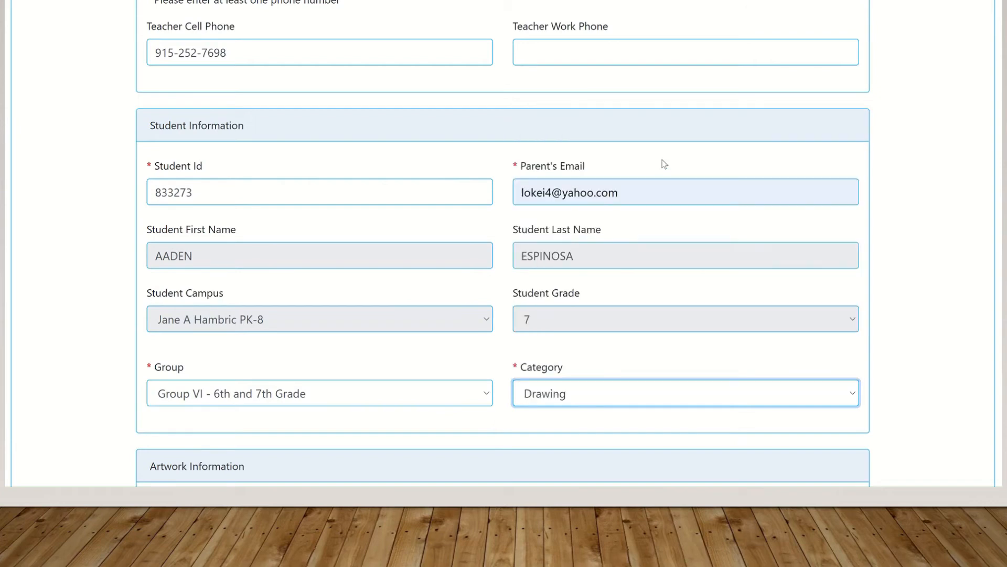
Attach the student's artwork image file to the entry
scroll(358, 405, "down", 5)
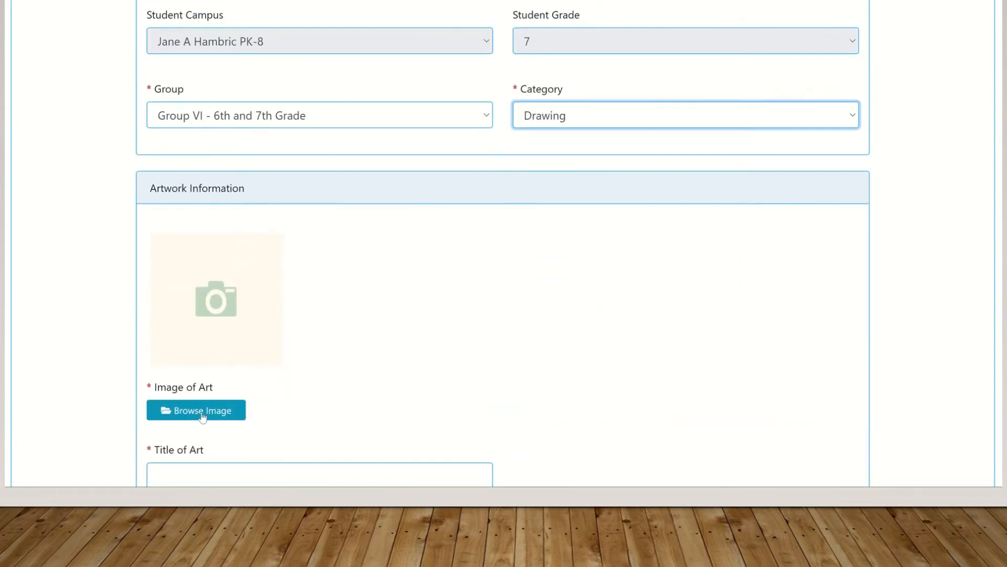
left_click(202, 410)
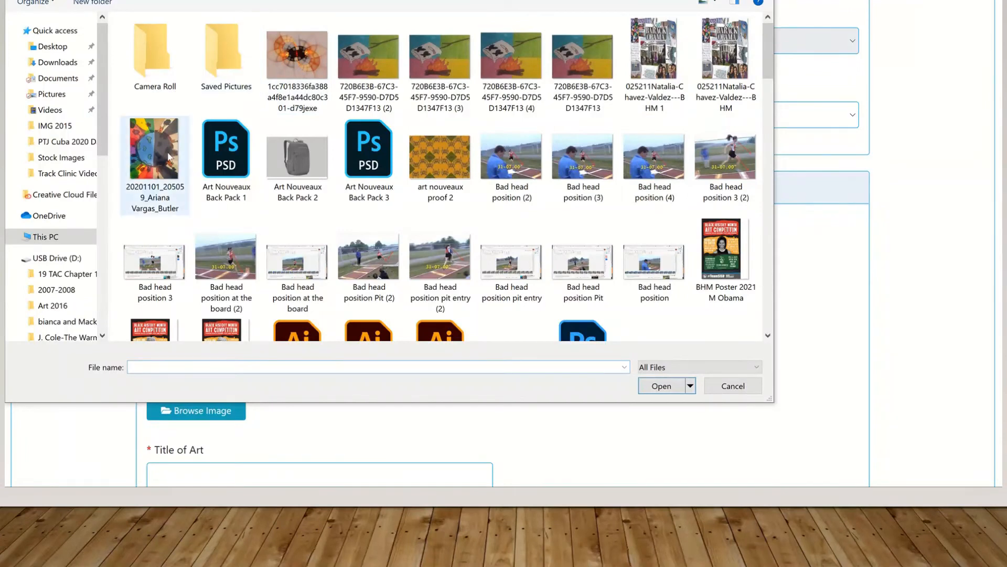
double_click(154, 152)
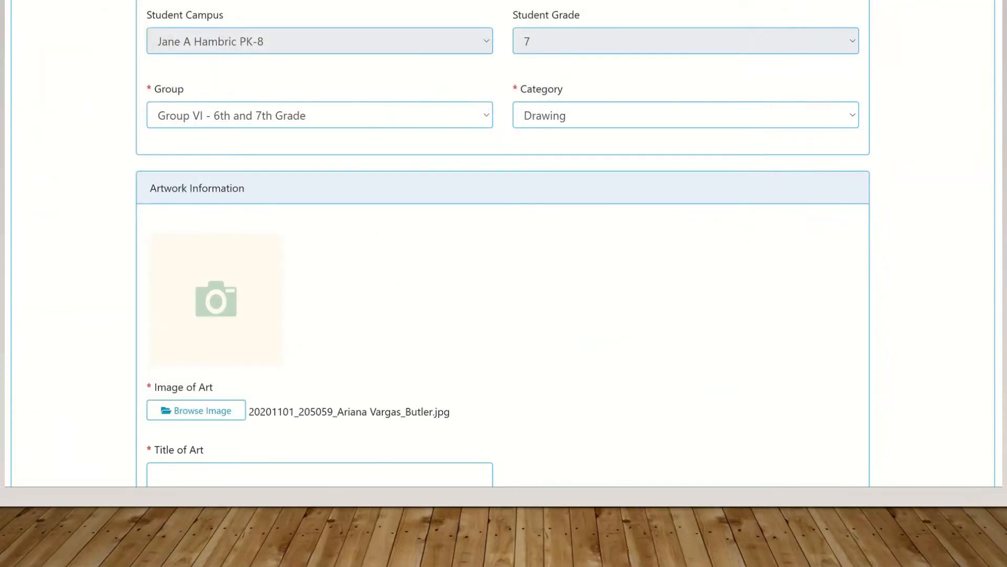
scroll(996, 237, "down", 1)
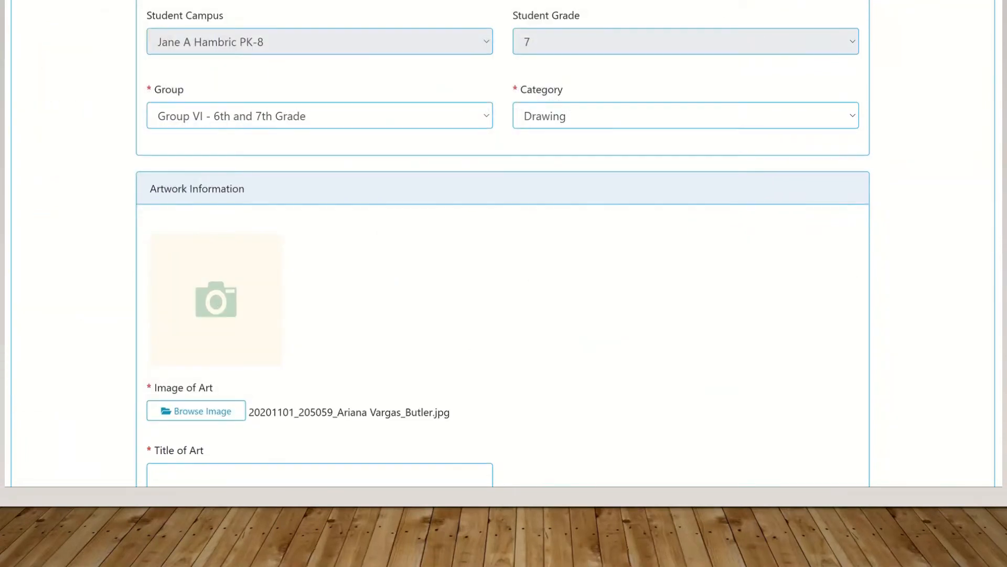
scroll(503, 241, "down", 2)
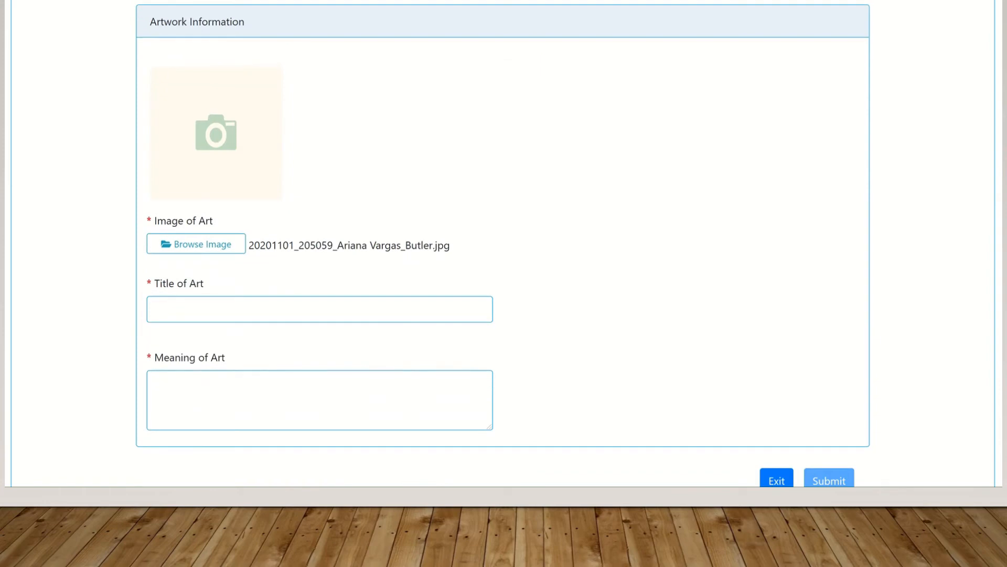
Title the artwork 'Colorful', correcting the typo and checking its spelling
left_click(257, 306)
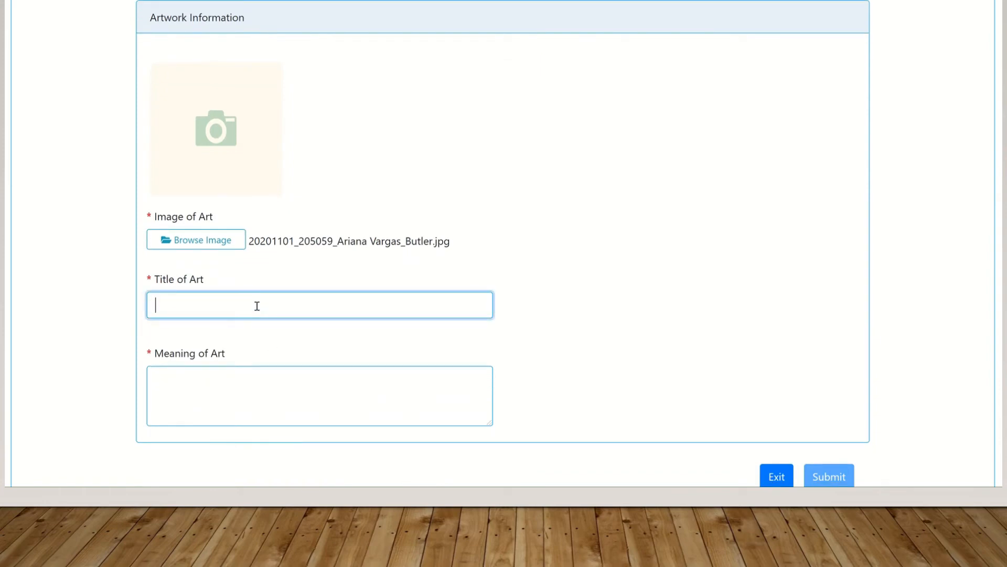
type("Colo")
type("ful")
key("BackSpace")
key("BackSpace")
type("rful")
left_click(196, 380)
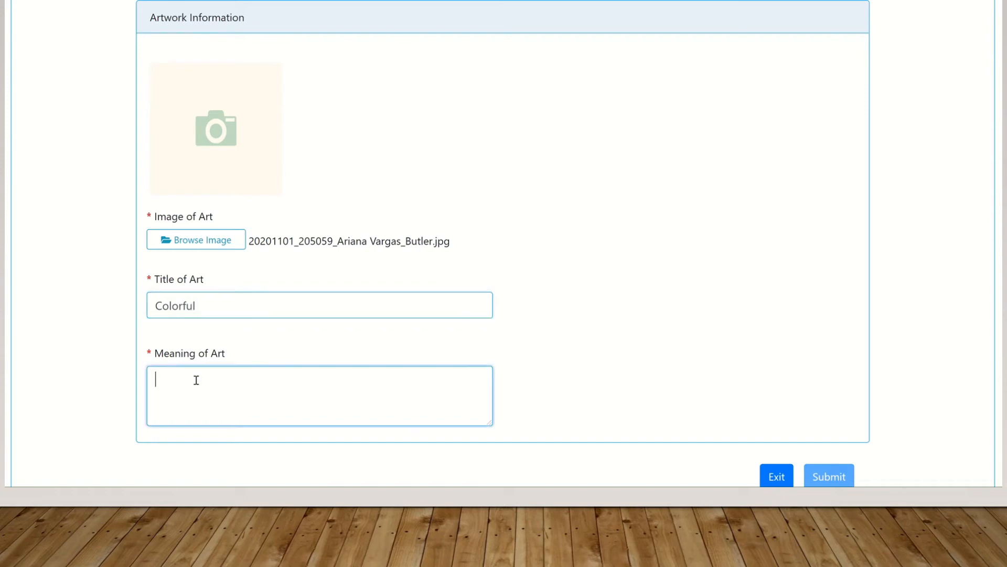
left_click(185, 305)
left_click(173, 409)
left_click(193, 308)
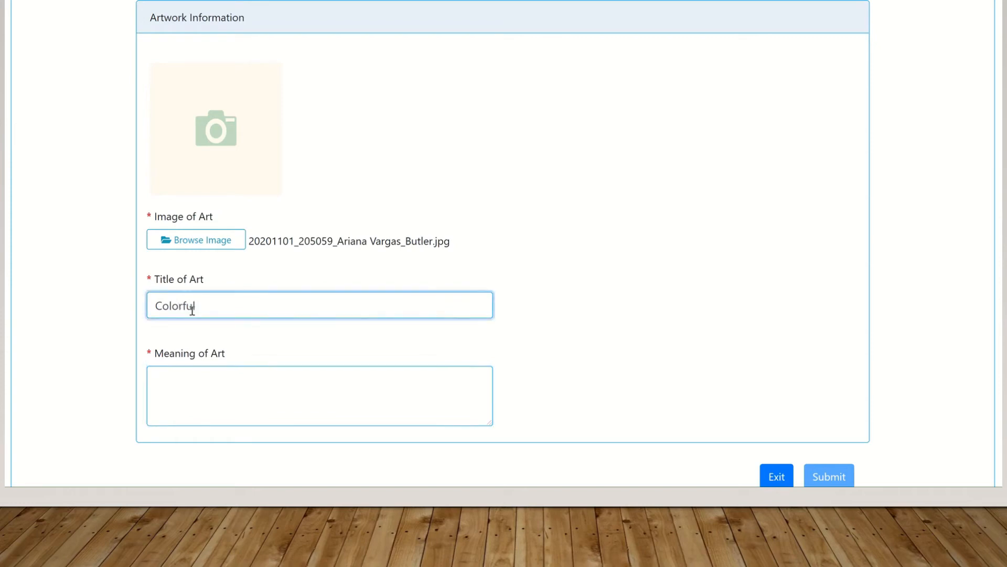
double_click(193, 308)
right_click(193, 312)
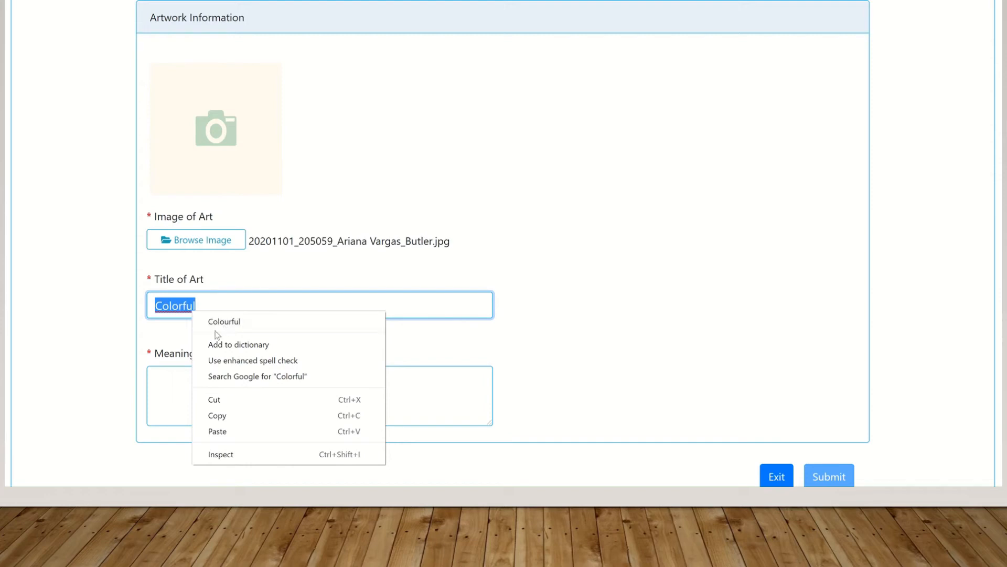
Set the Meaning of Art to 'A drawing with a lot of color!'
left_click(172, 376)
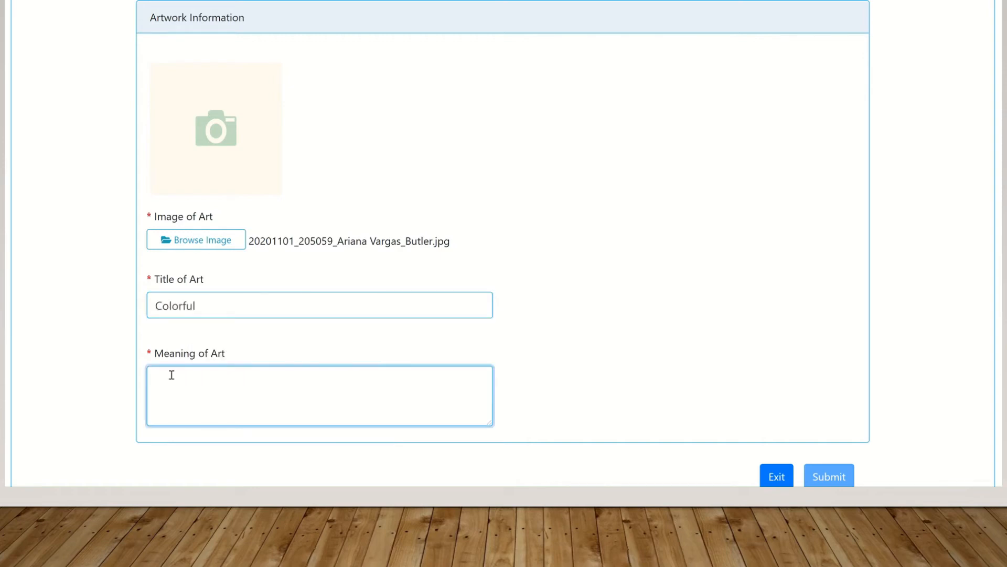
type("A ")
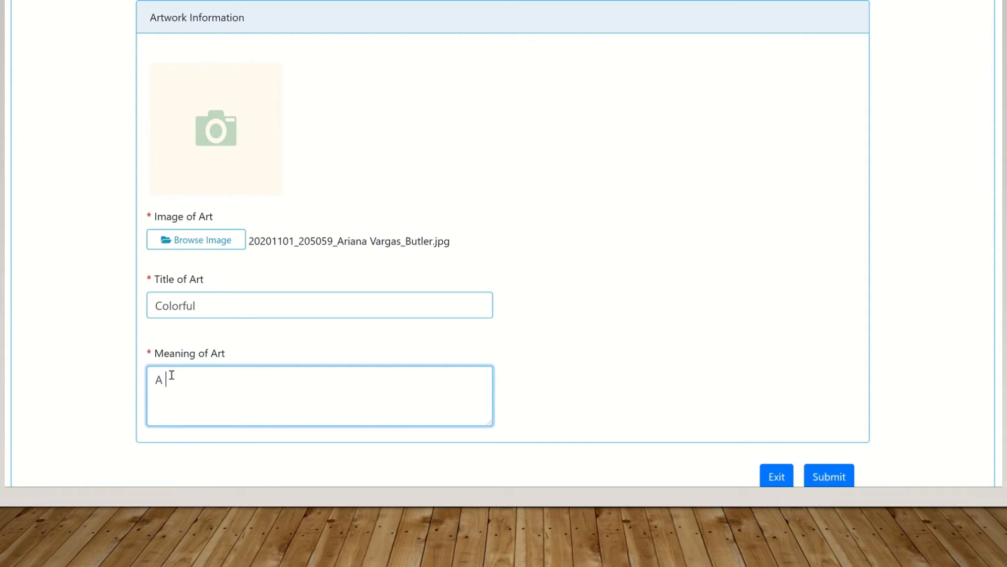
type("drawing with alot")
key("BackSpace")
key("BackSpace")
key("BackSpace")
key("BackSpace")
type("lot of color!")
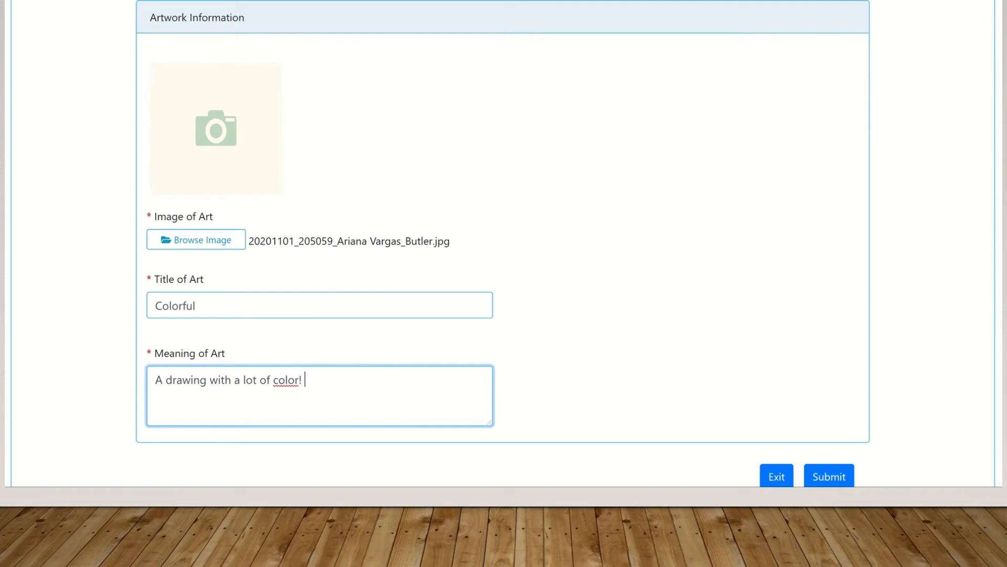
scroll(503, 243, "up", 7)
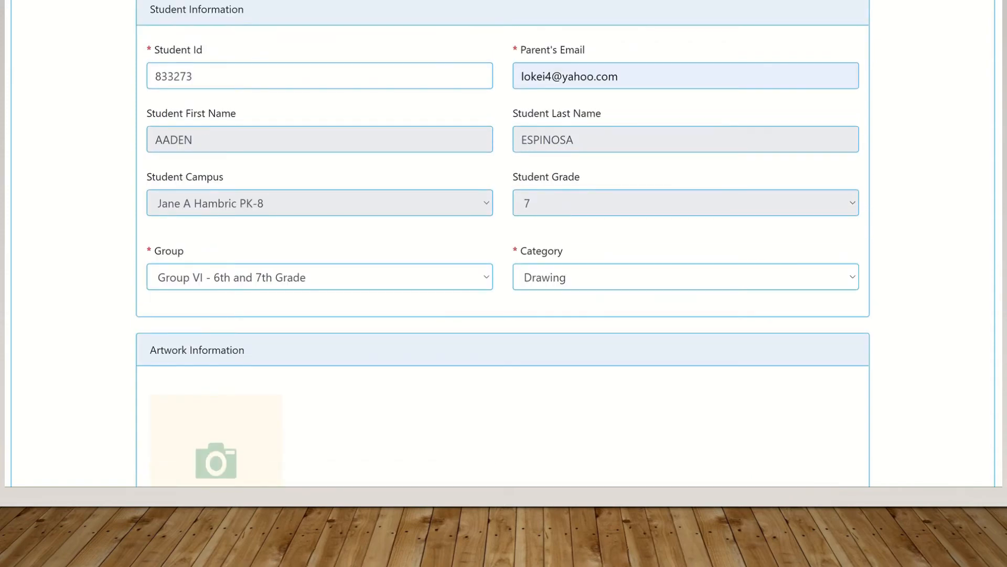
scroll(502, 243, "up", 1)
scroll(503, 243, "down", 8)
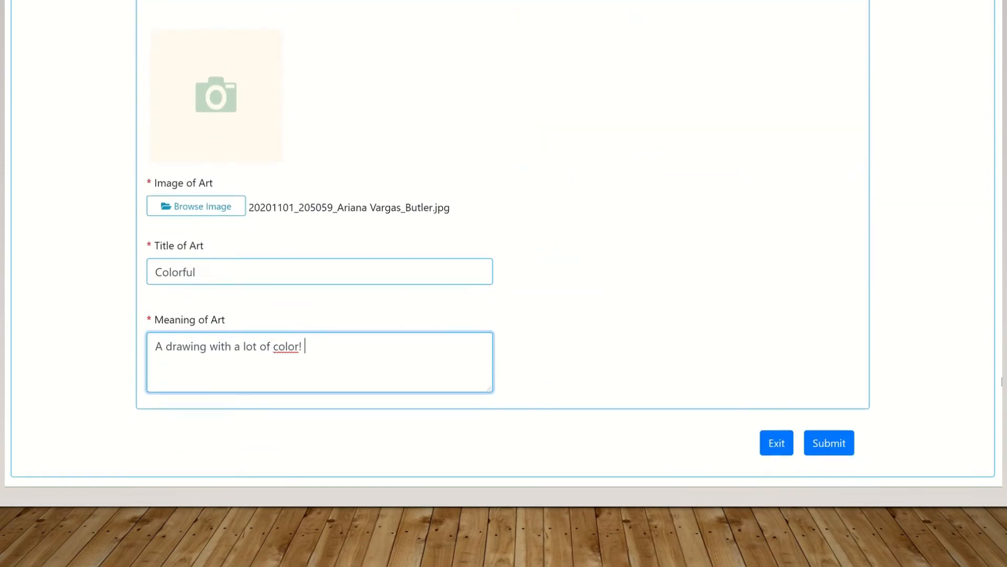
Submit the Colorful entry and decline adding another, returning to the art show list
left_click(836, 443)
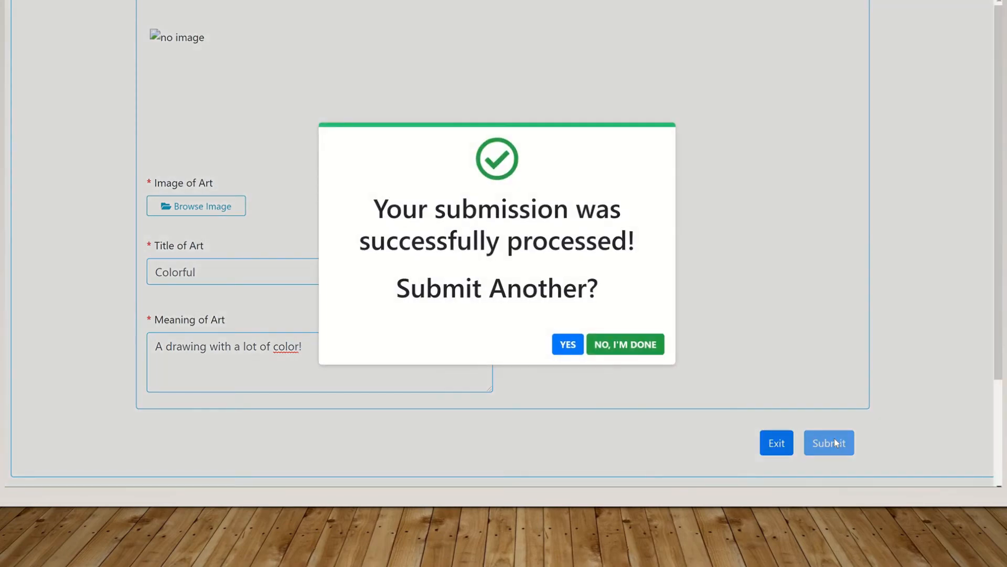
left_click(623, 341)
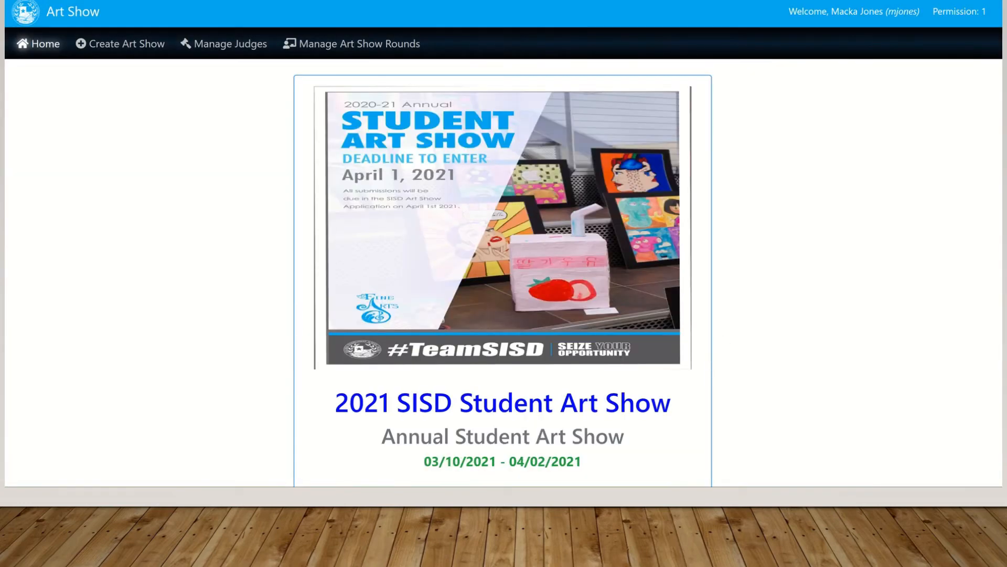
scroll(502, 244, "down", 15)
scroll(503, 244, "up", 4)
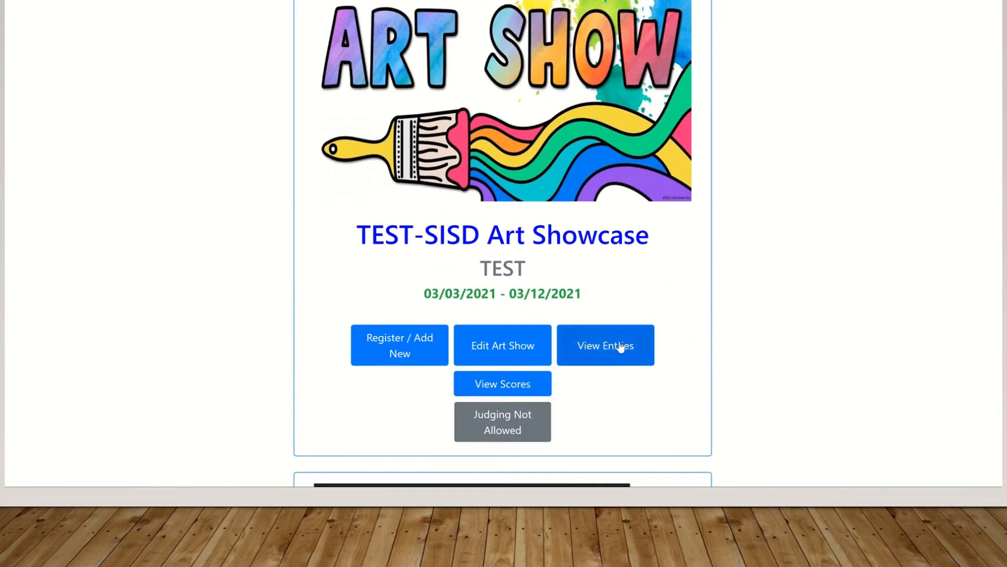
left_click(622, 345)
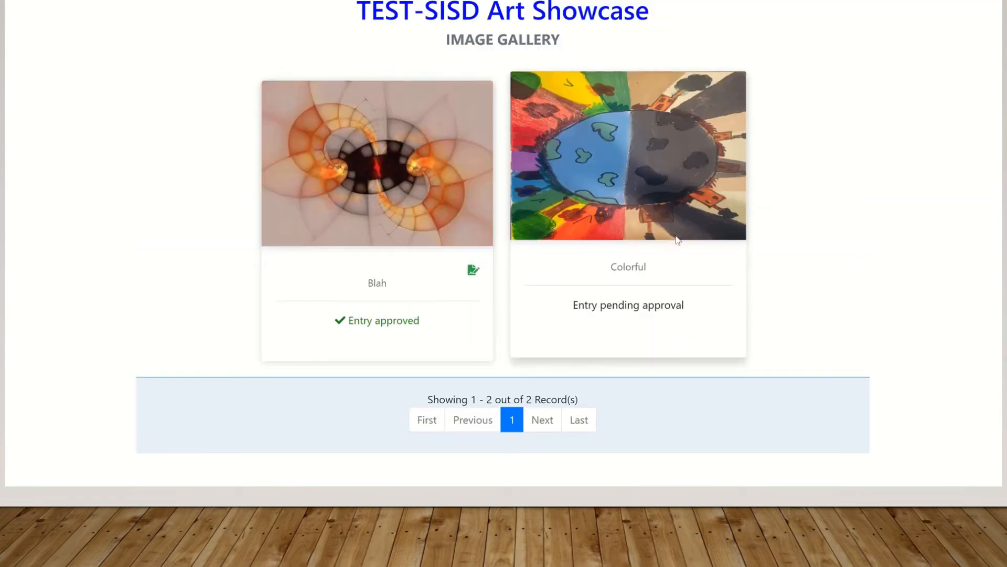
left_click(669, 179)
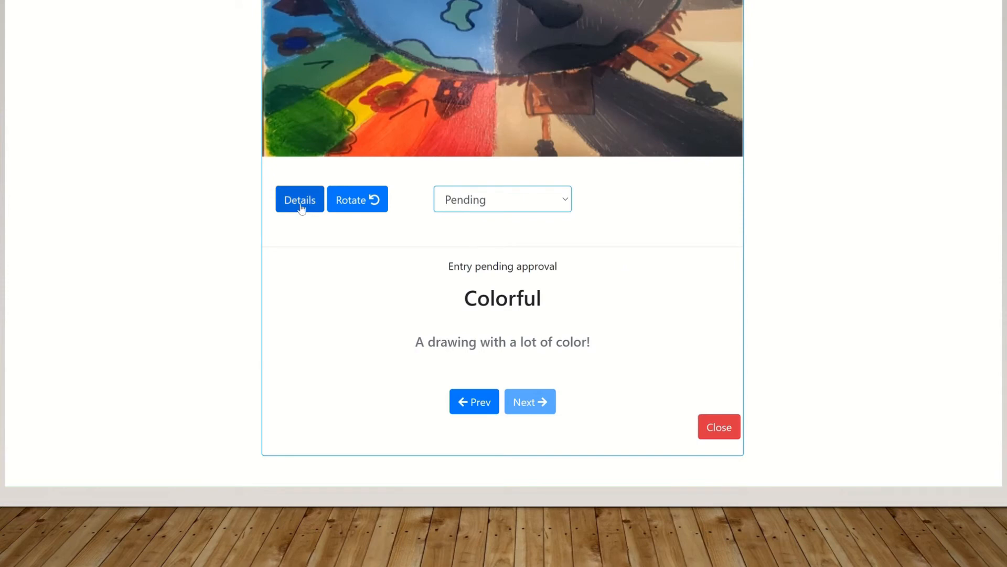
left_click(301, 207)
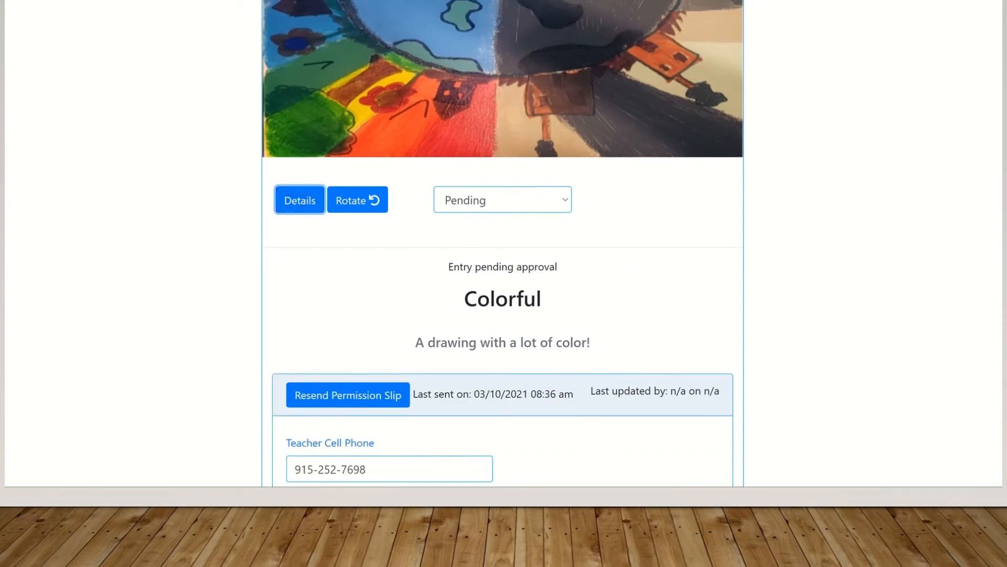
scroll(502, 242, "down", 9)
scroll(502, 241, "down", 8)
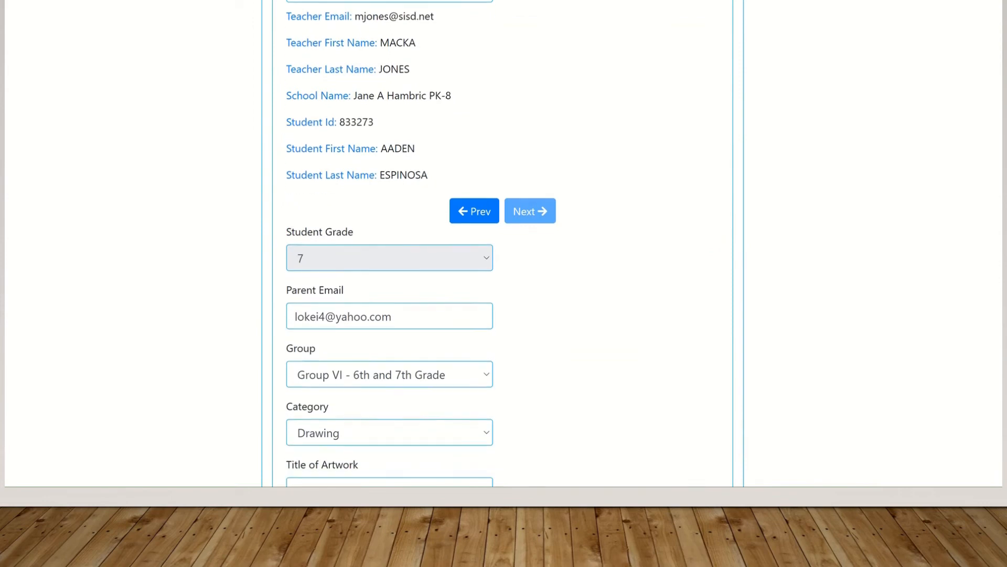
scroll(503, 242, "up", 1)
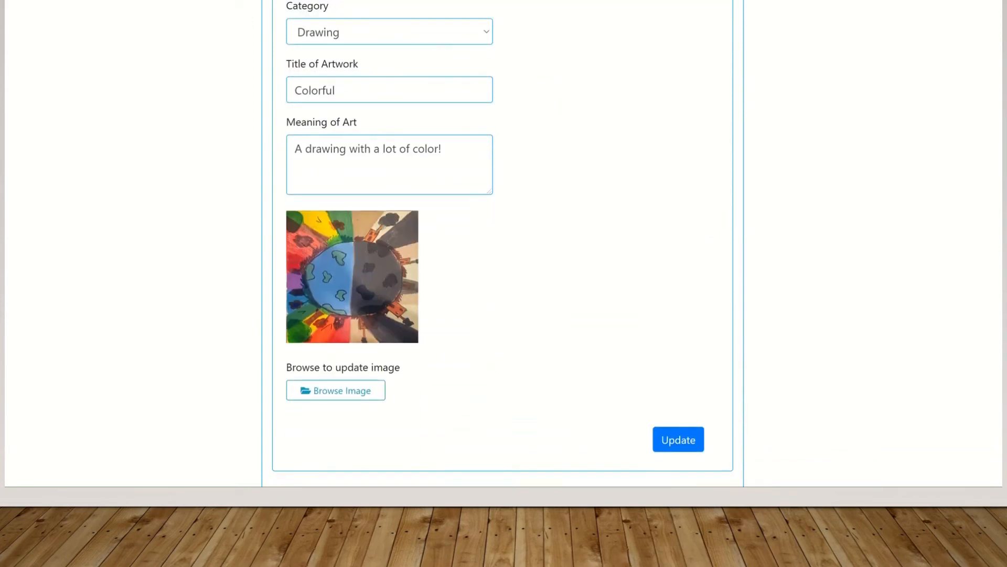
scroll(503, 241, "up", 1)
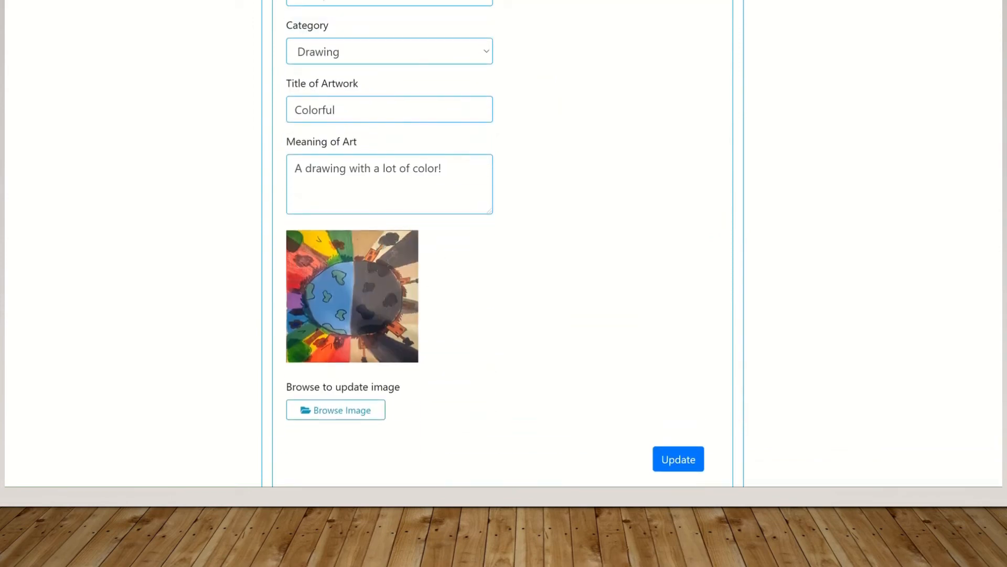
scroll(503, 241, "up", 2)
scroll(503, 242, "up", 12)
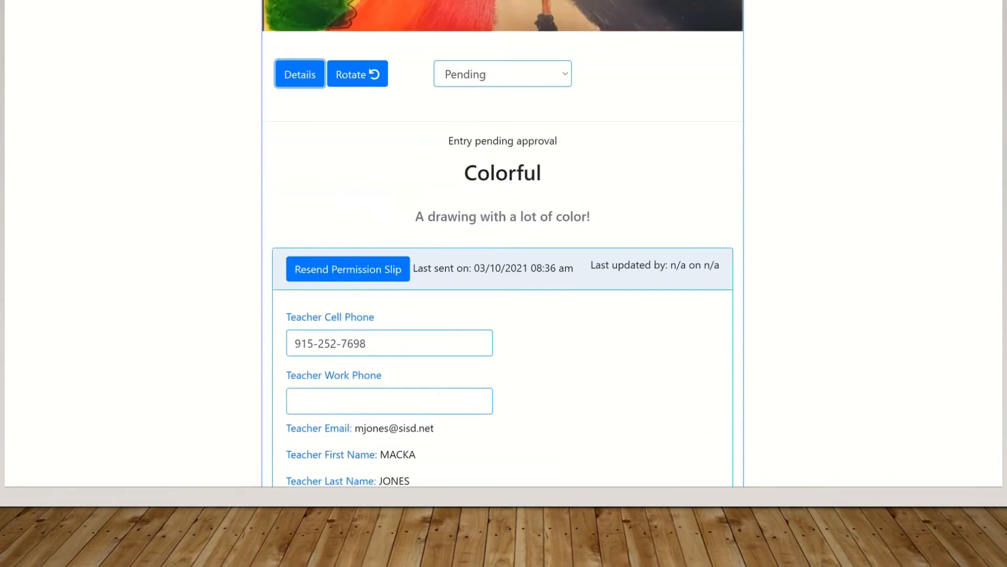
scroll(503, 241, "up", 3)
scroll(503, 241, "up", 1)
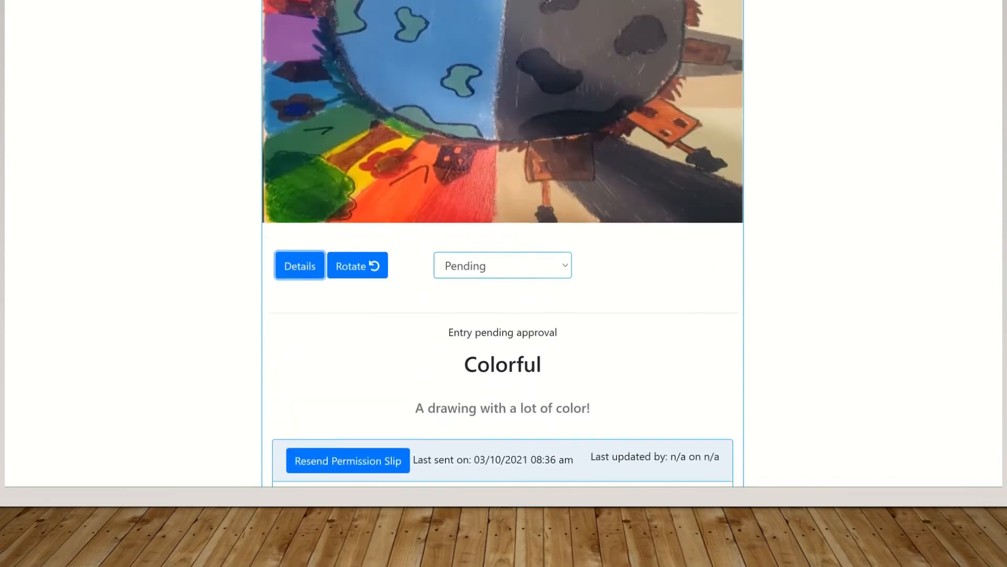
scroll(502, 242, "down", 1)
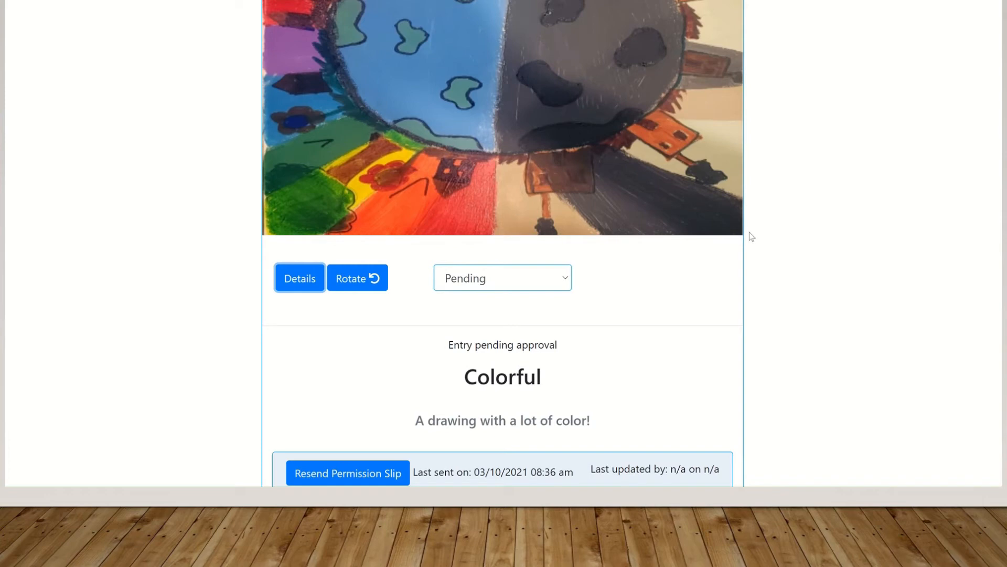
Mark the Colorful entry Unapproved with reason Other: 'Missing parent Permission Slip' and submit
left_click(561, 285)
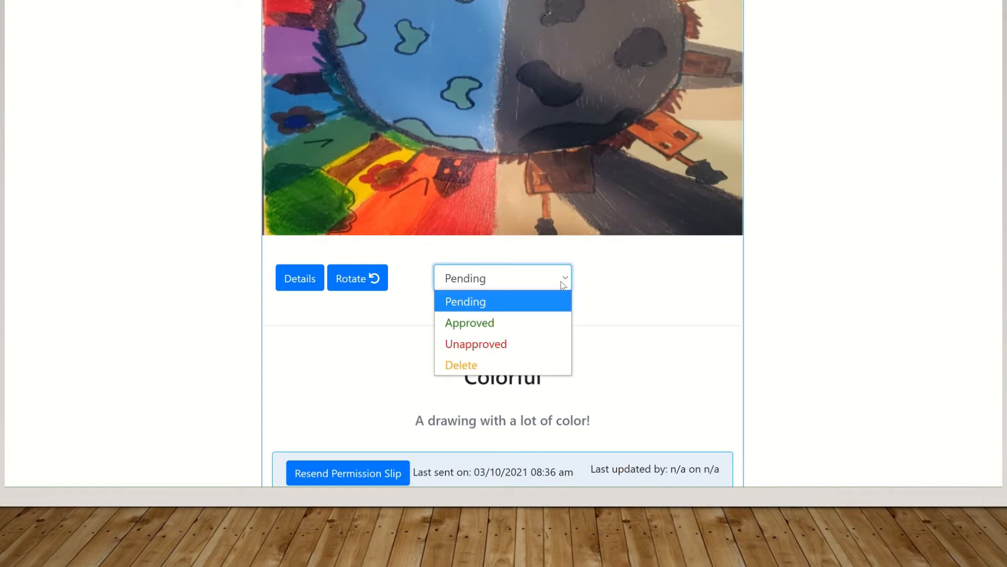
left_click(514, 346)
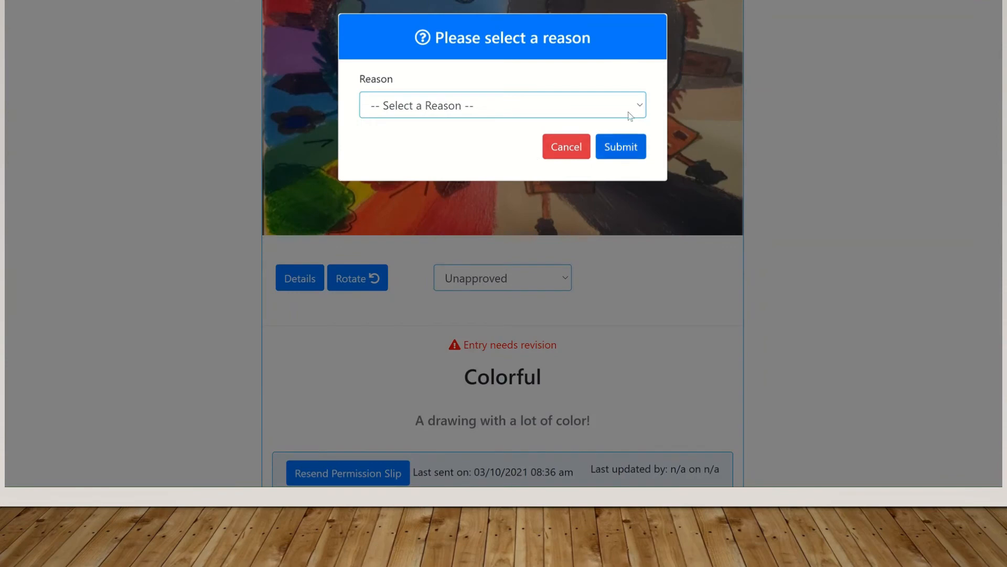
left_click(632, 107)
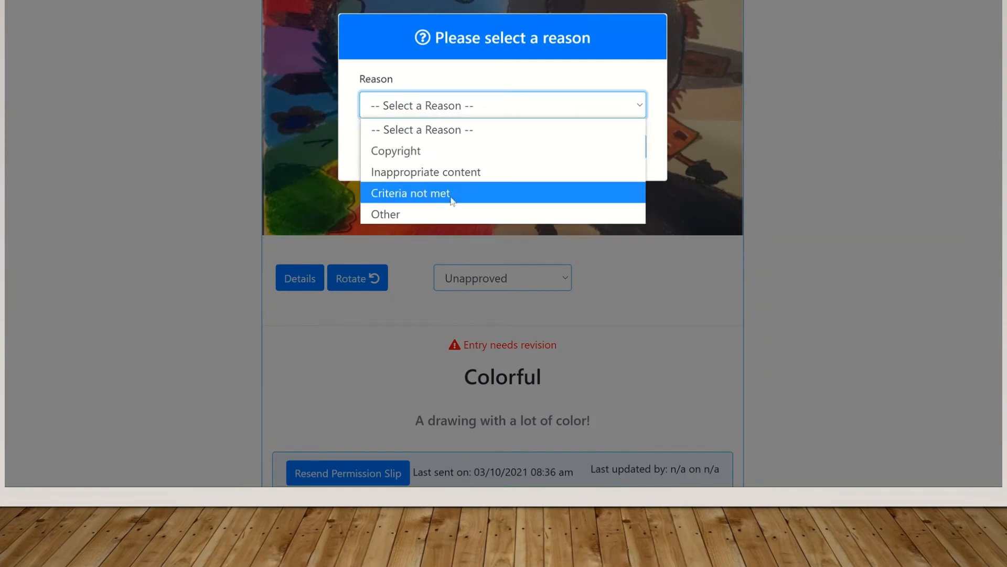
left_click(441, 213)
left_click(401, 176)
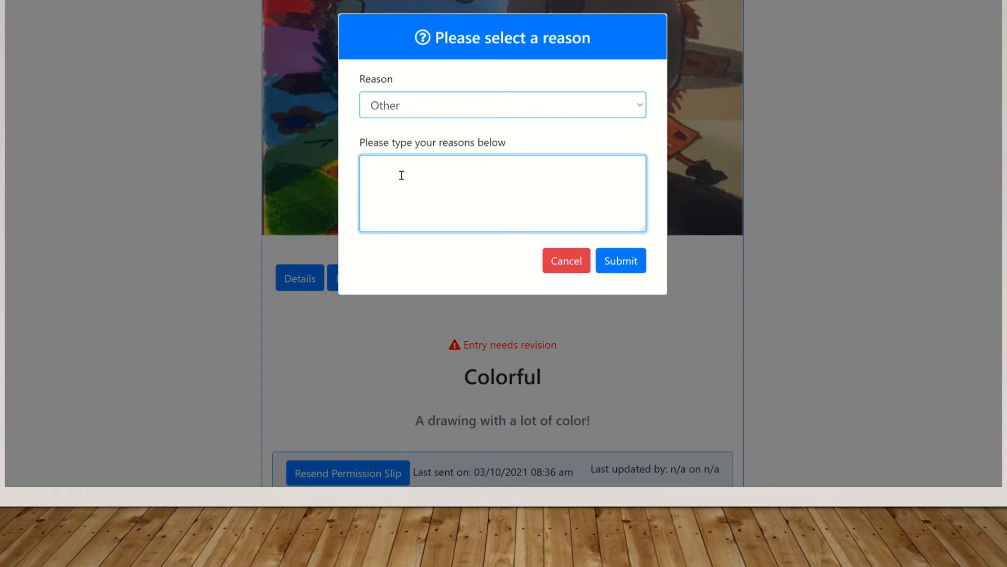
type("Missing parent Permission Slip")
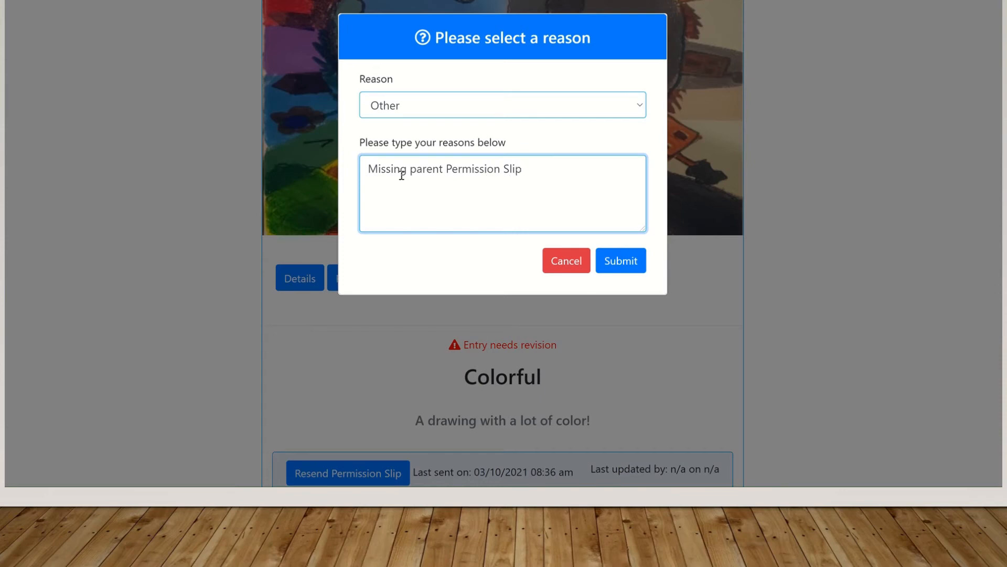
left_click(623, 267)
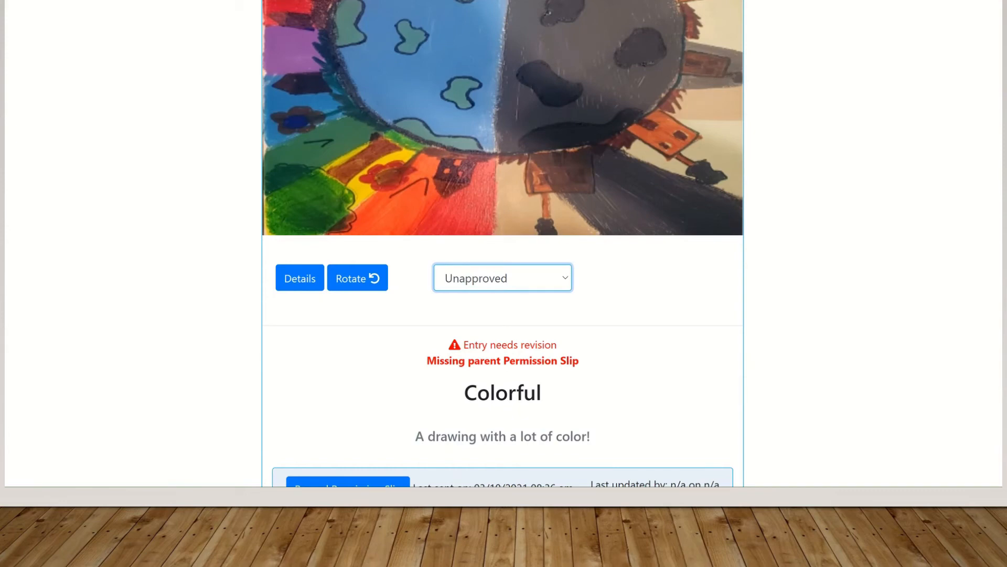
key("alt+Tab")
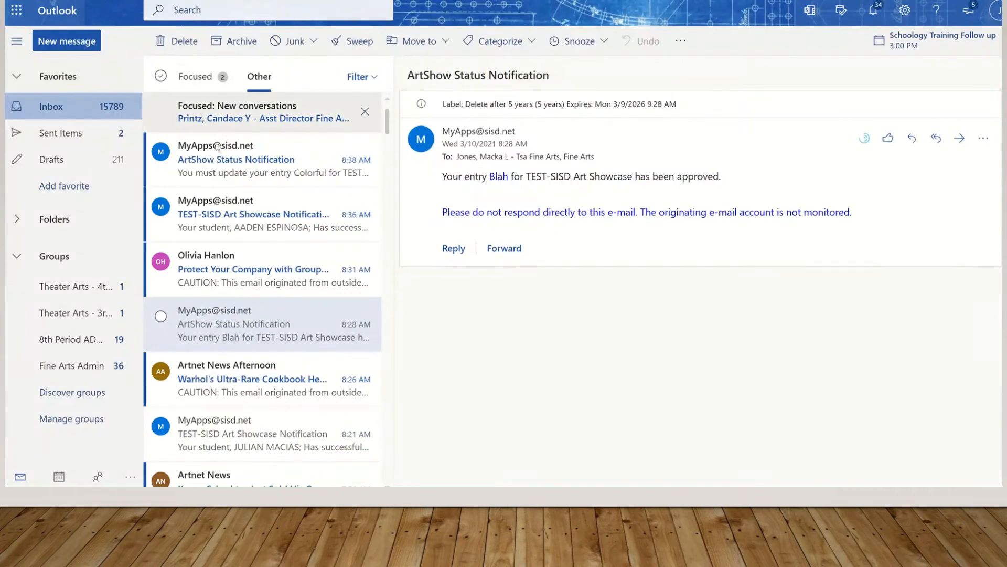
Read the Outlook status notification saying Colorful lacks a parent permission slip
left_click(234, 222)
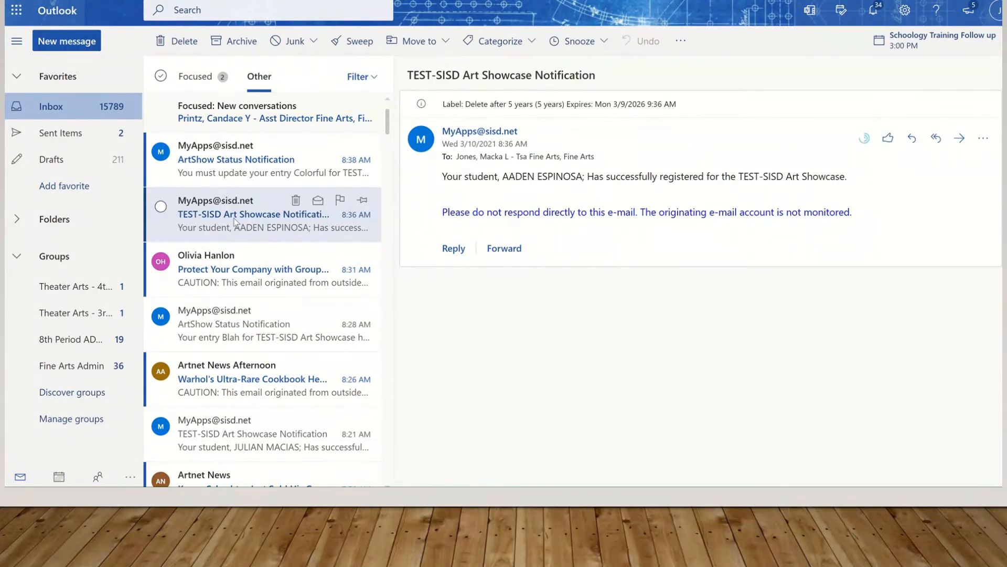
left_click(252, 174)
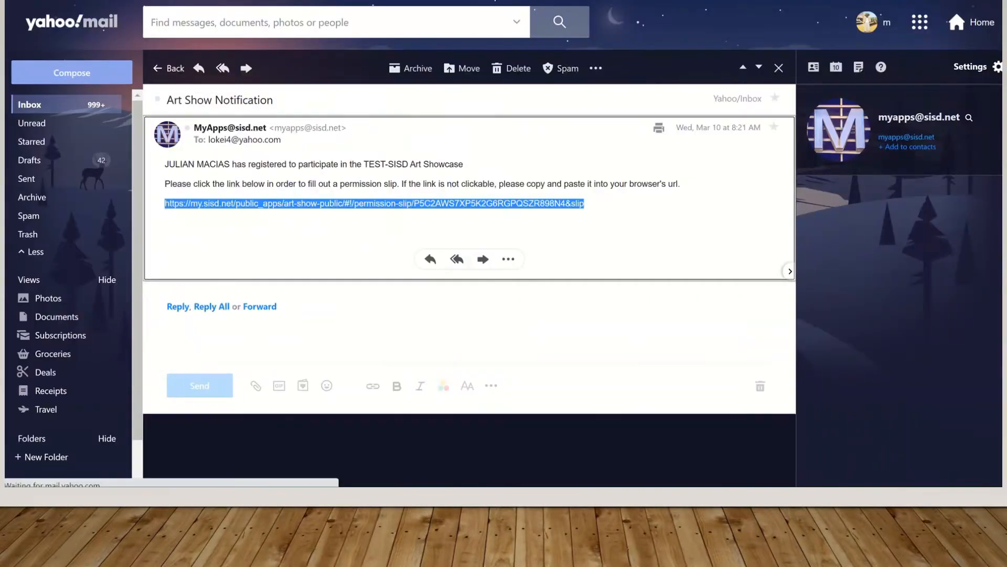
left_click(21, 105)
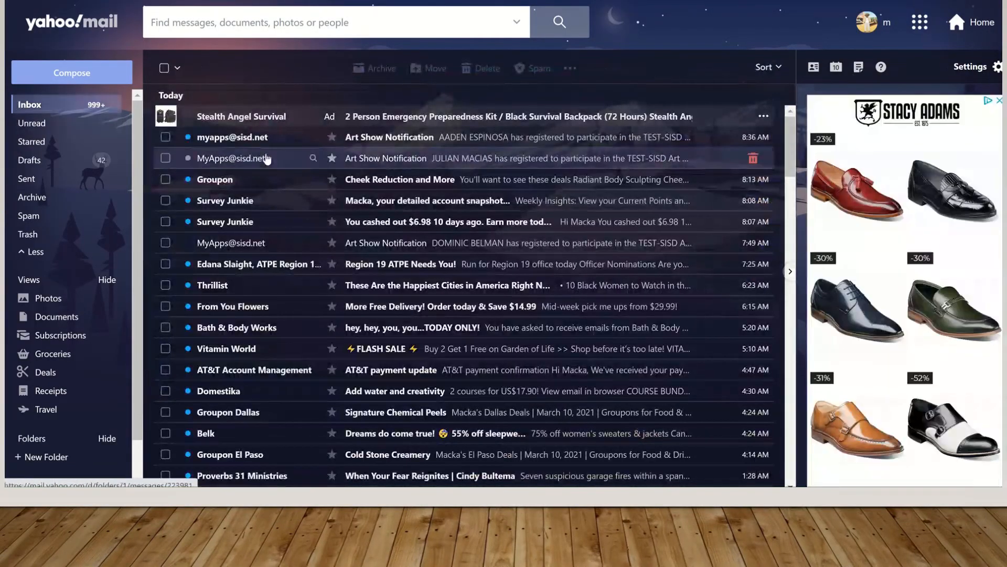
Read the latest Art Show Notification email in Yahoo Mail, then go back to the art show tab
left_click(423, 141)
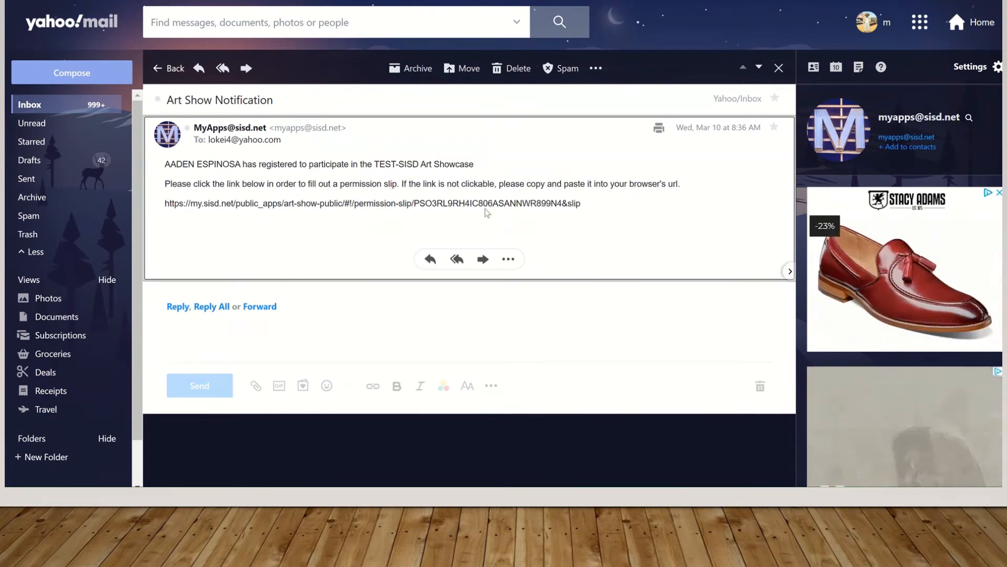
mouse_move(499, 1)
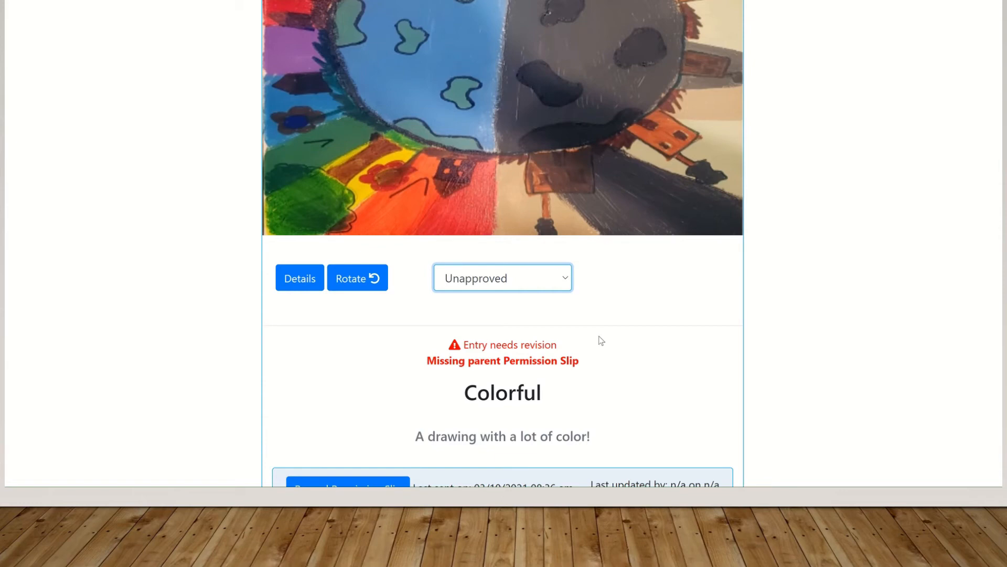
Resend the Colorful entry's permission slip so it shows last sent 03/10/2021 08:40 am
left_click(303, 283)
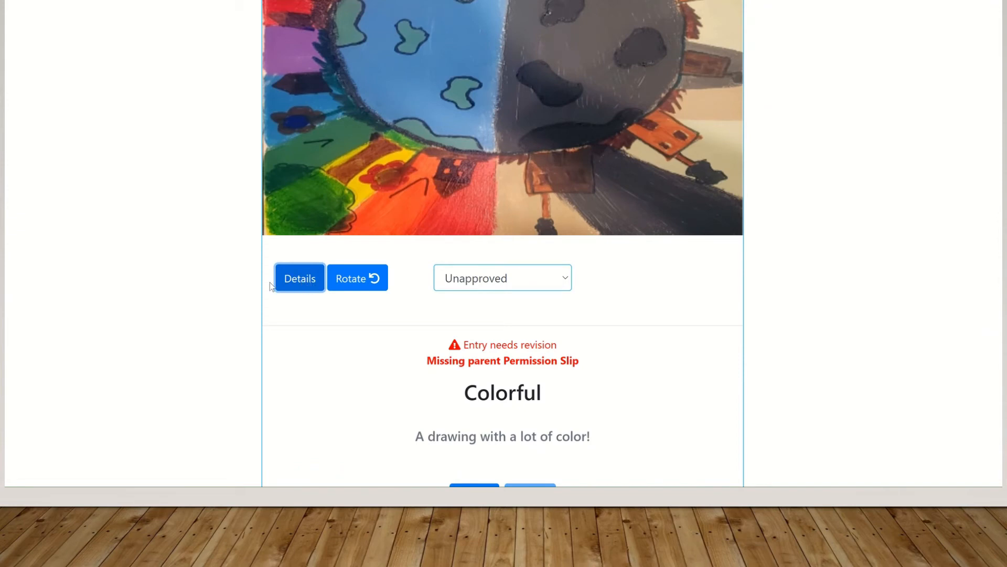
scroll(503, 244, "down", 2)
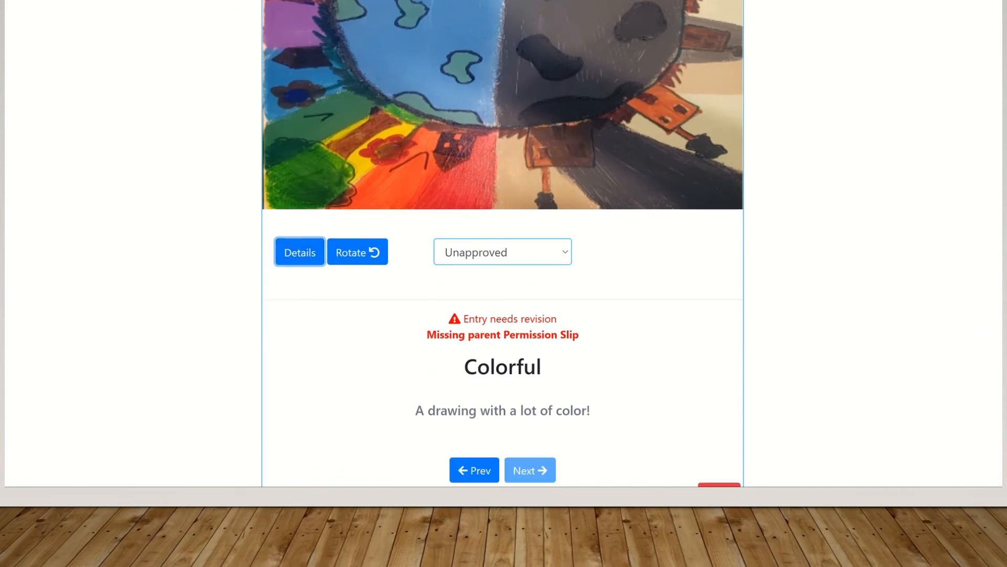
left_click(304, 185)
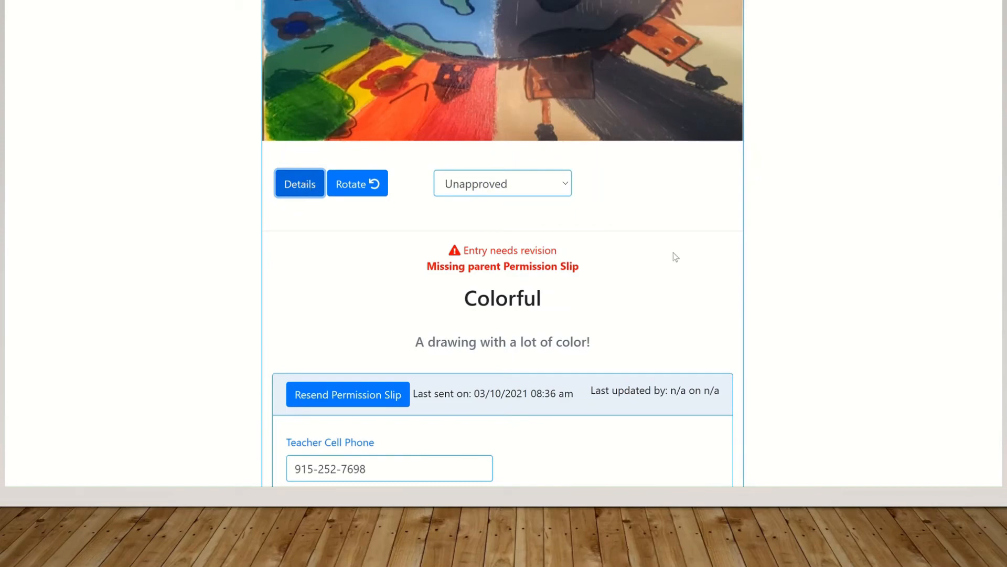
scroll(503, 244, "down", 3)
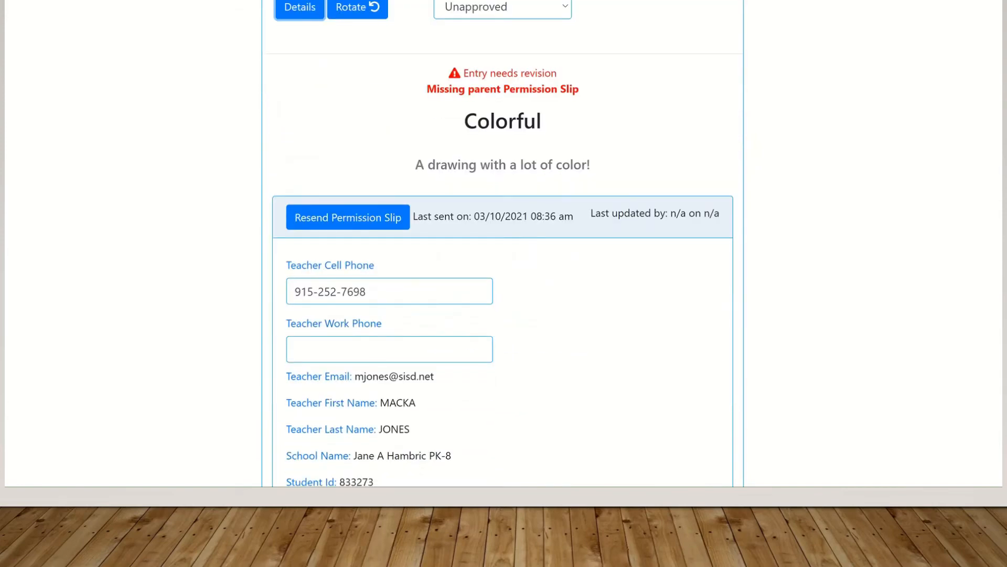
left_click(340, 217)
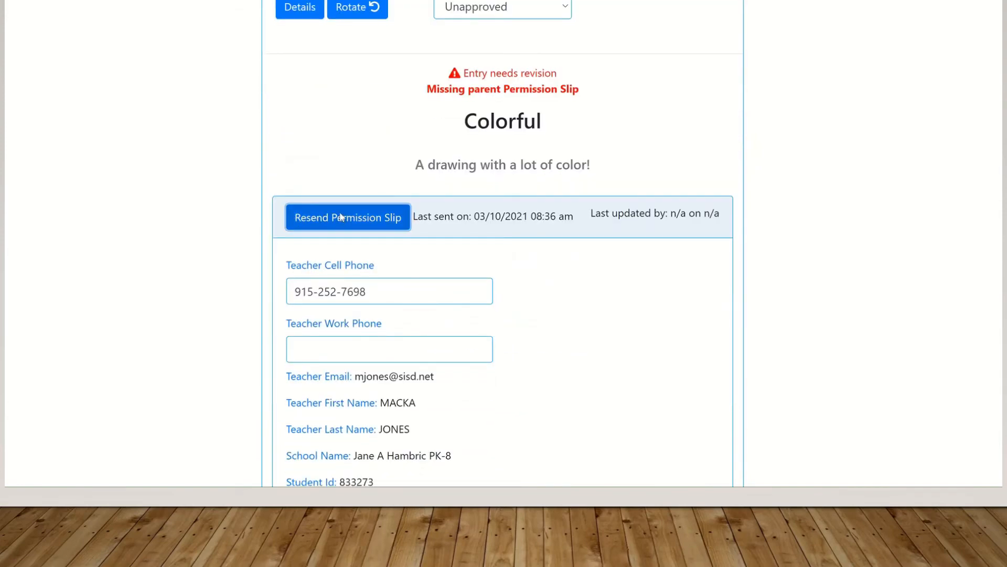
left_click(632, 315)
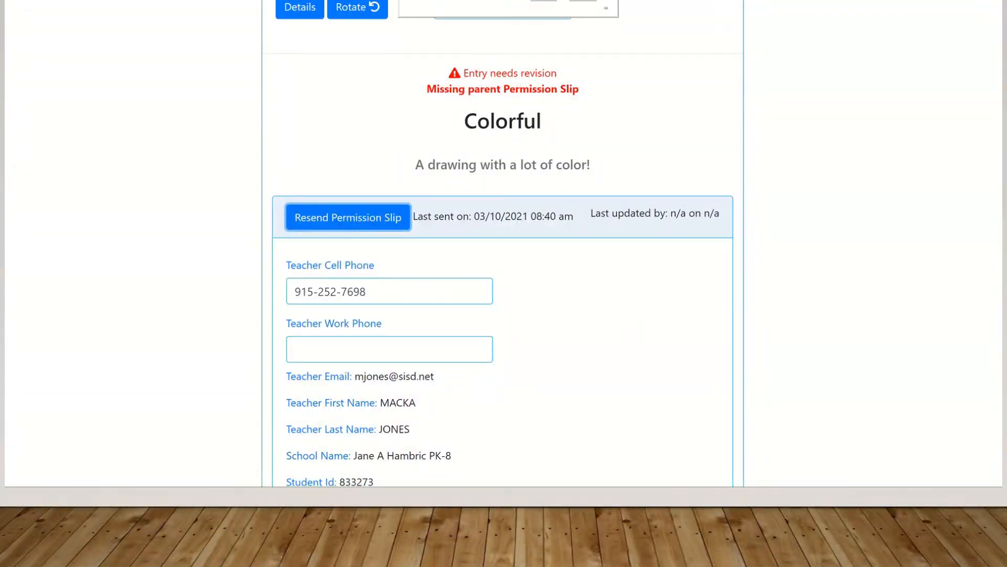
left_click(650, 1)
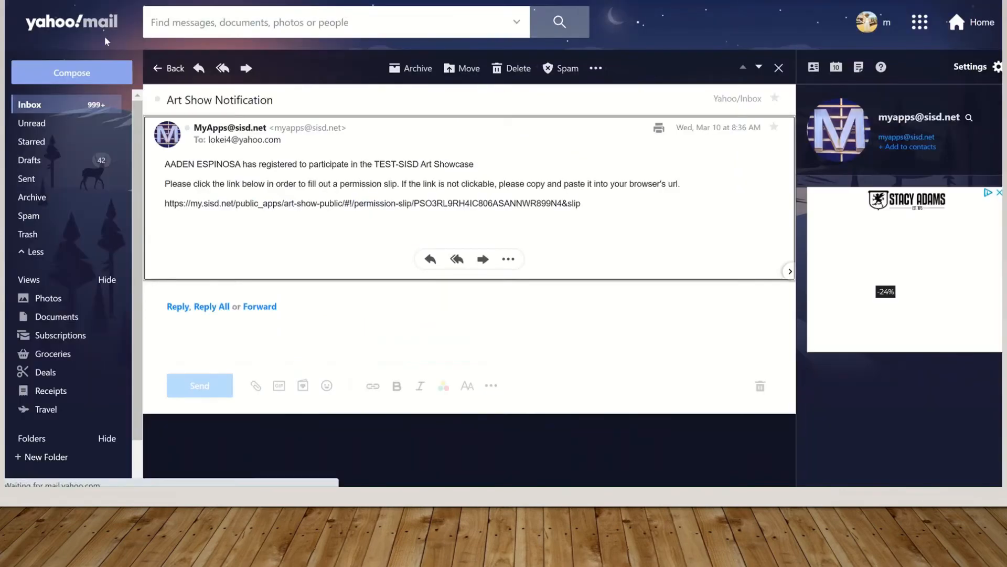
Follow the link in the older 8:36 AM notification, find it invalid, and return to the inbox
left_click(38, 107)
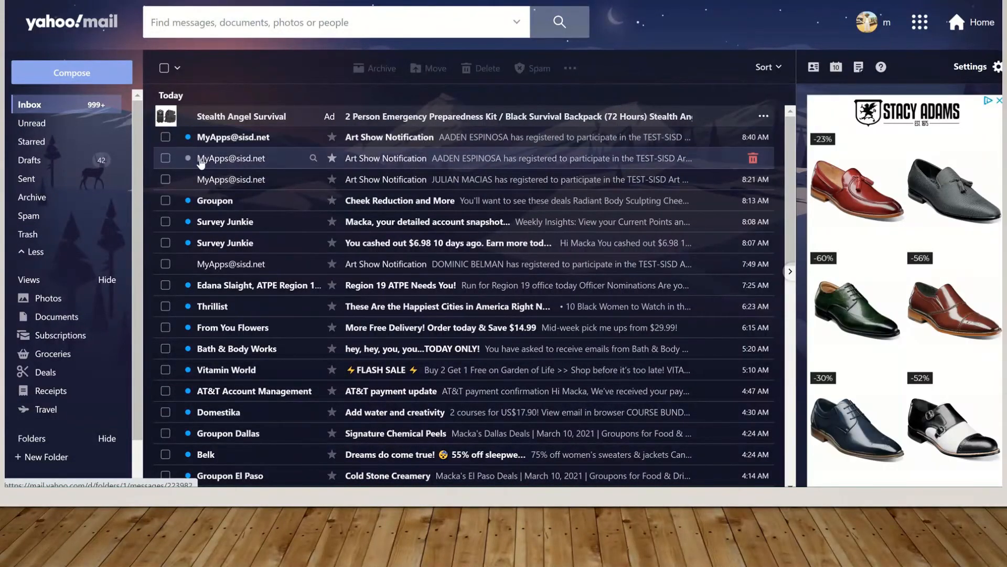
left_click(492, 164)
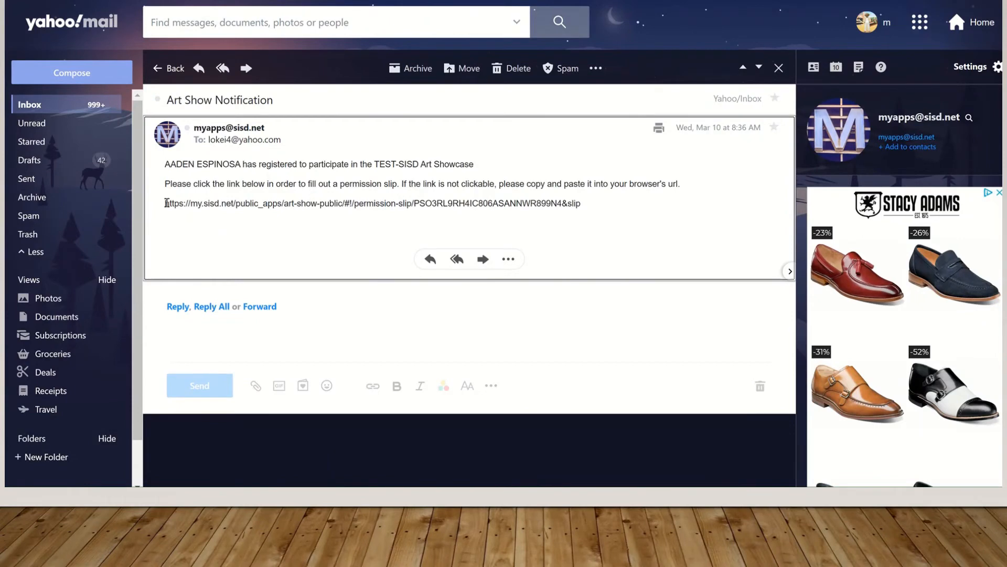
left_click_drag(172, 203, 631, 205)
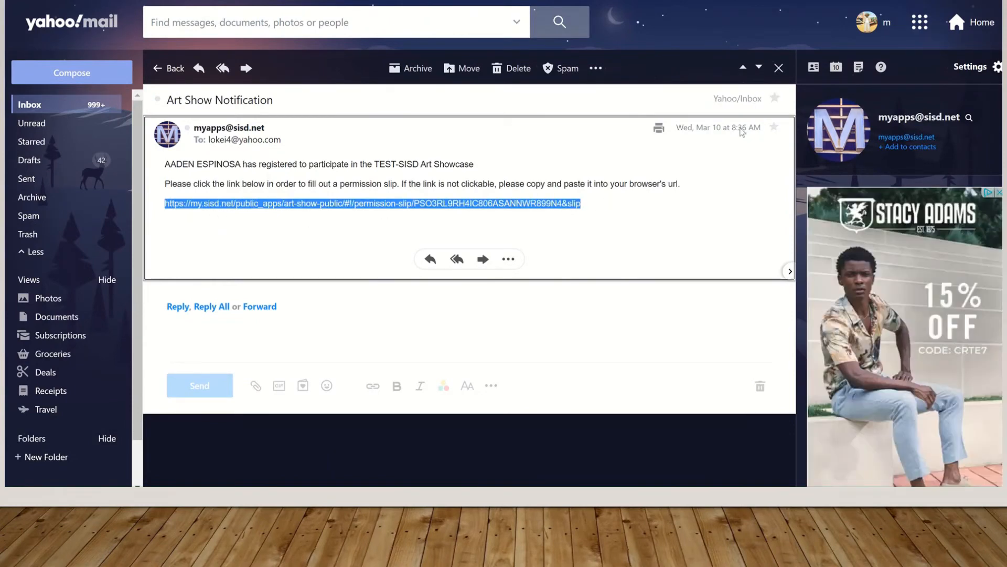
right_click(469, 203)
left_click(497, 229)
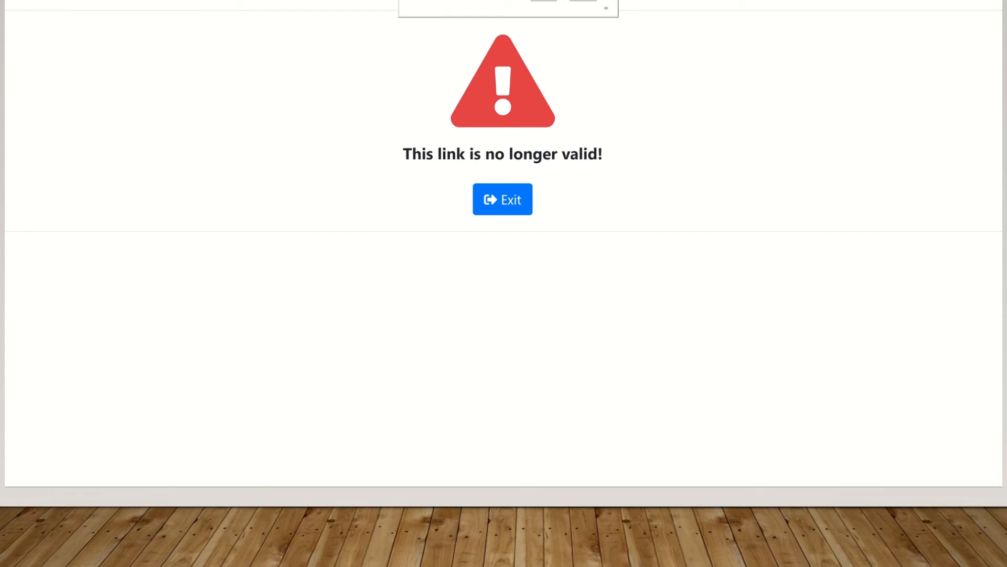
key("ctrl+shift+Tab")
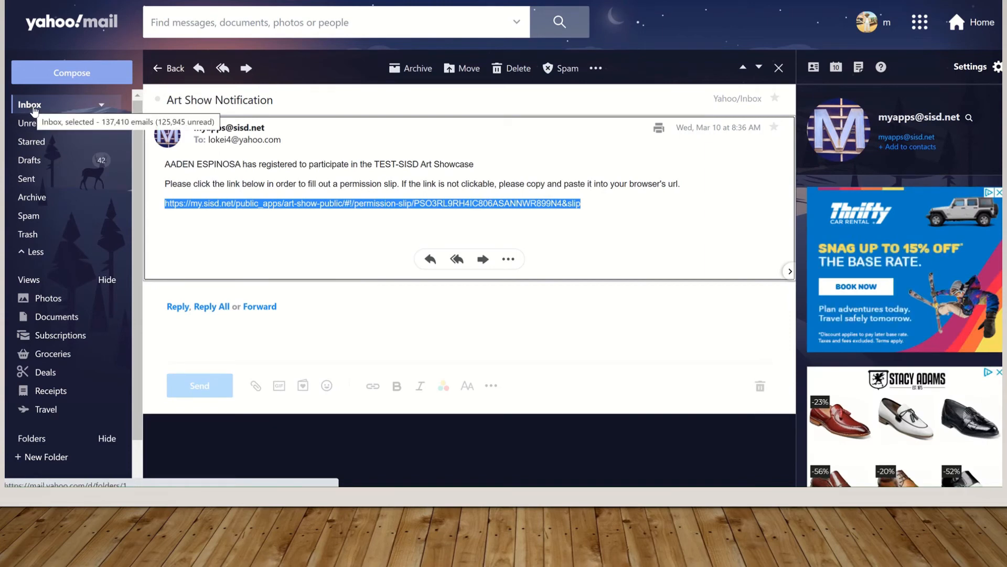
left_click(32, 107)
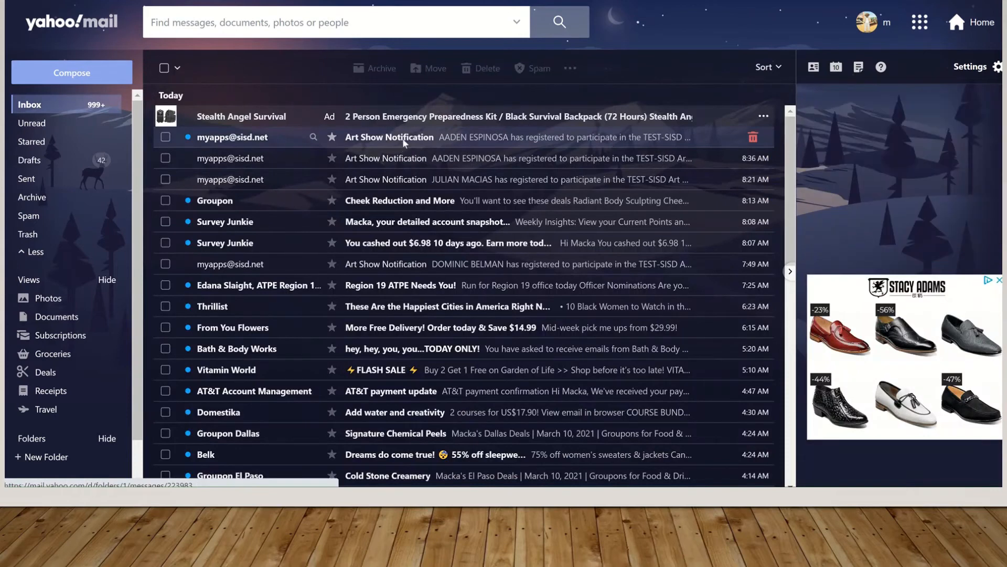
Open the permission-slip page from the link in the newest Art Show Notification email
left_click(403, 143)
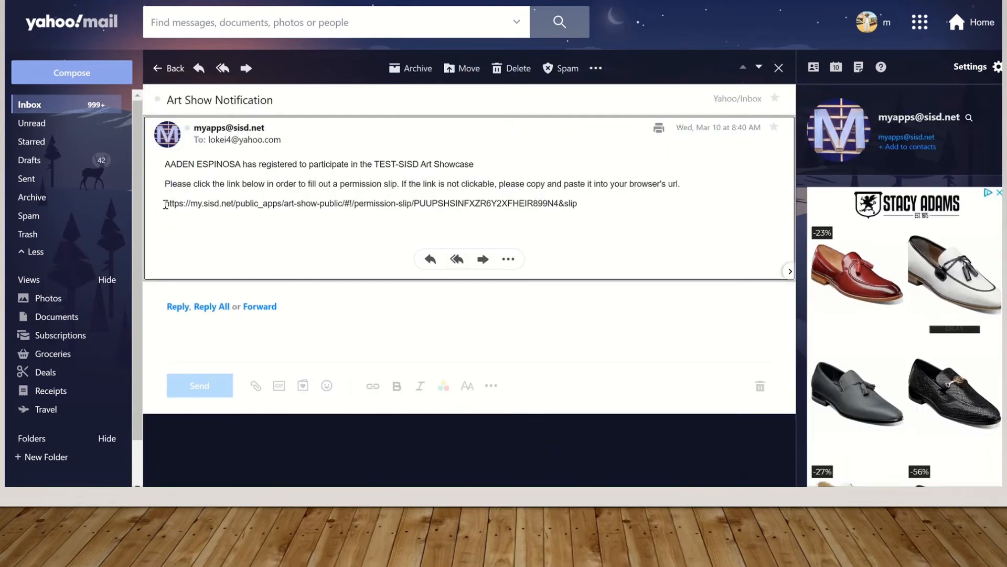
left_click_drag(164, 203, 577, 203)
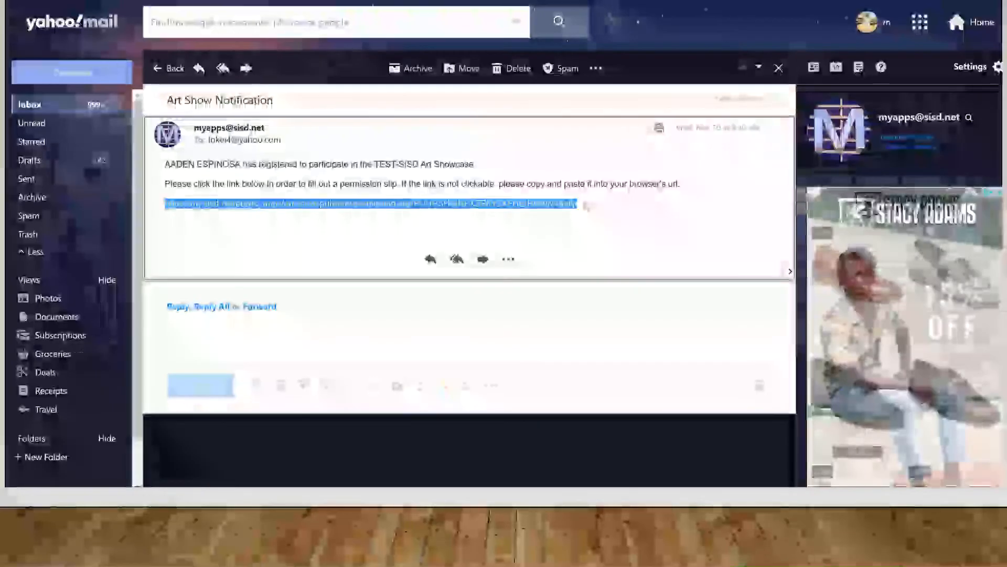
right_click(544, 208)
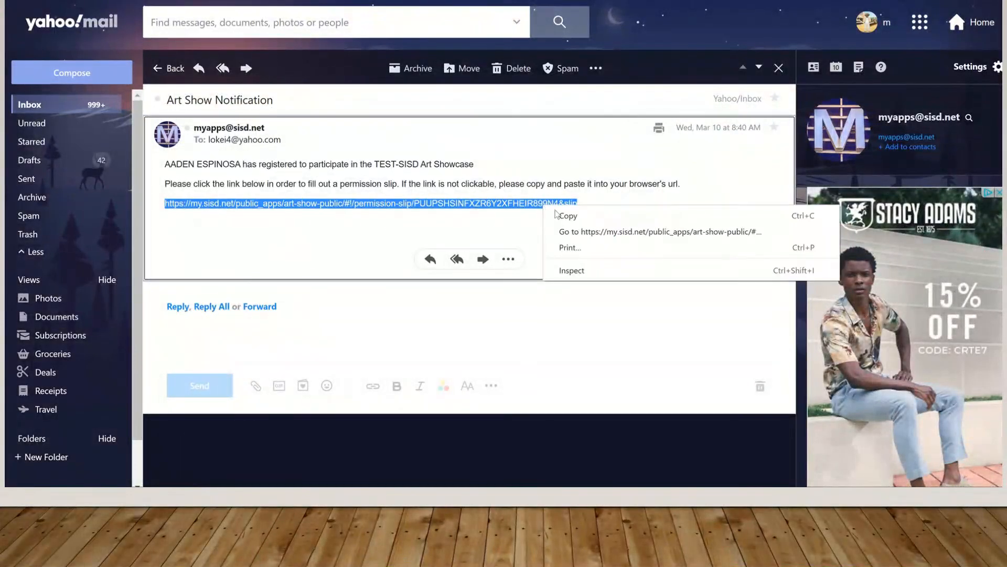
left_click(577, 231)
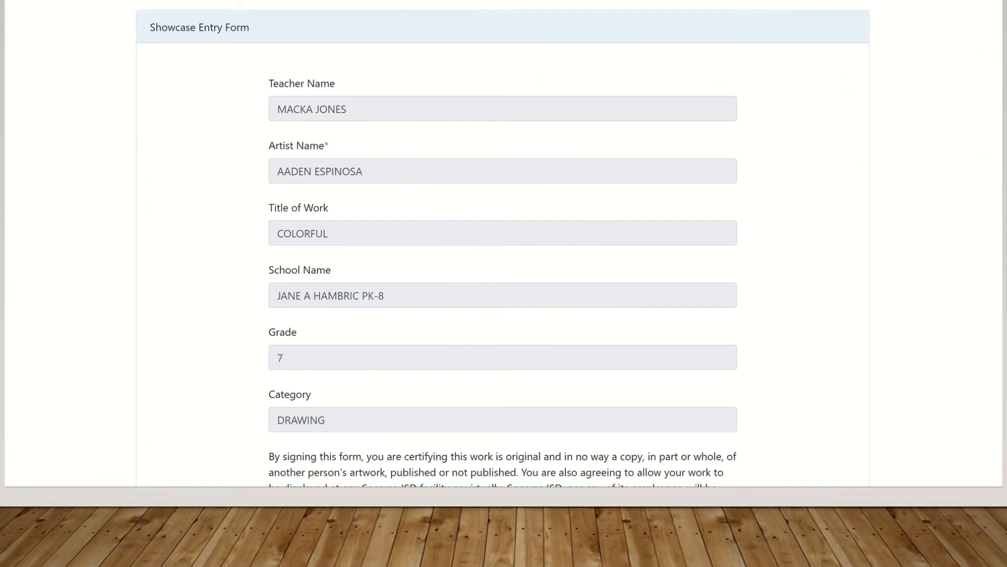
scroll(502, 244, "down", 5)
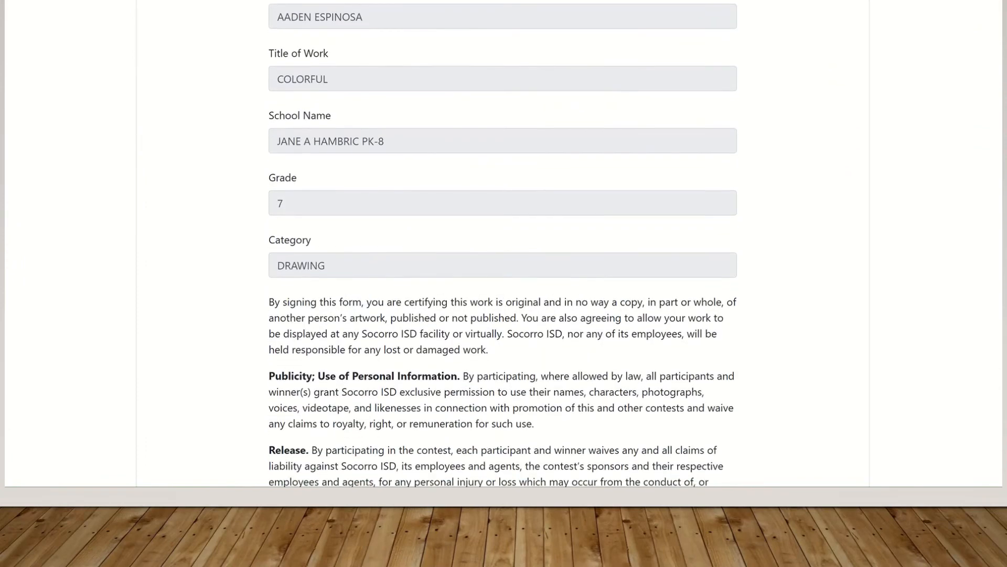
scroll(382, 62, "down", 2)
scroll(382, 62, "up", 5)
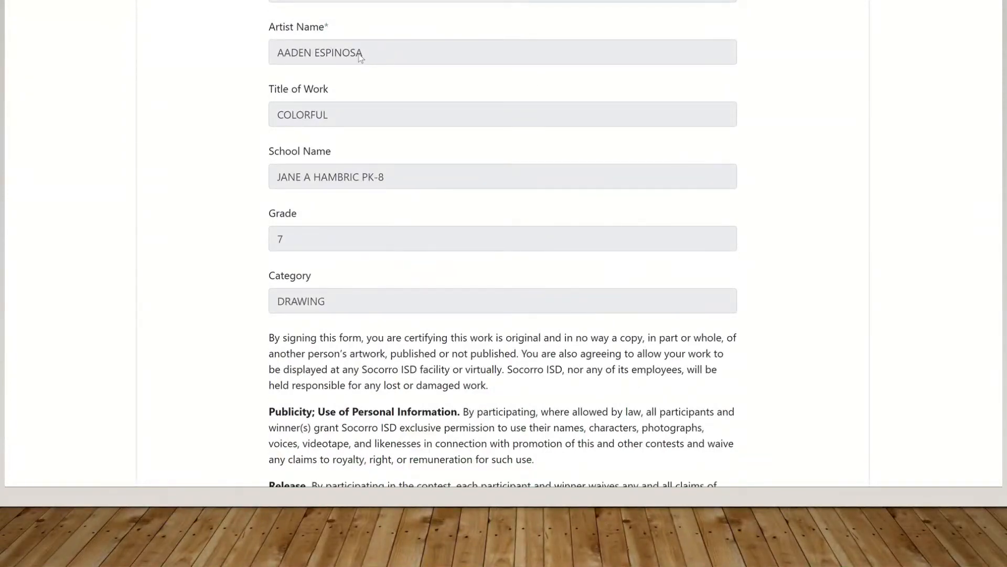
Copy the artist's name into Artist Signature, enter the parent's name as Parent Signature, and submit
left_click_drag(363, 53, 278, 54)
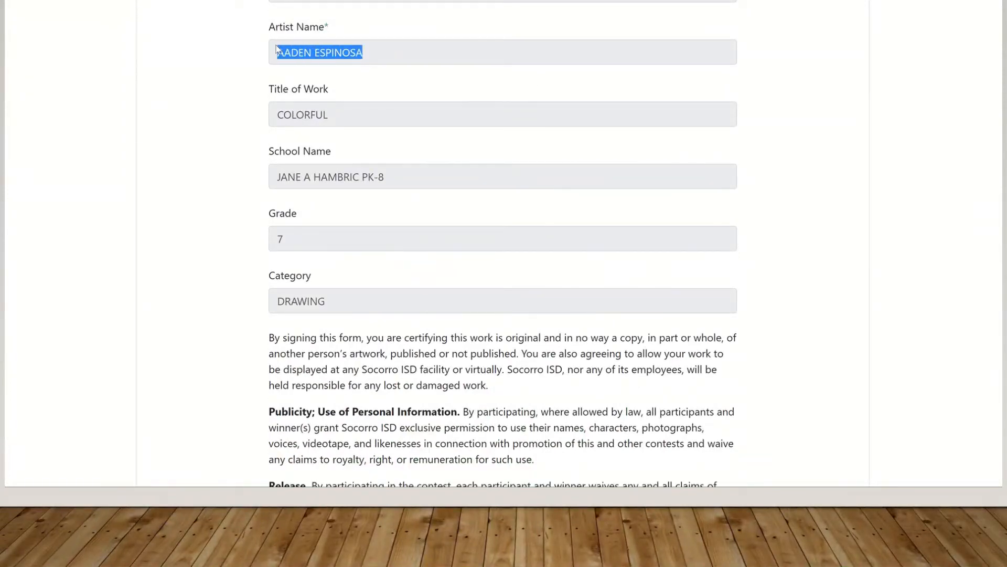
right_click(301, 57)
left_click(345, 63)
scroll(503, 244, "down", 5)
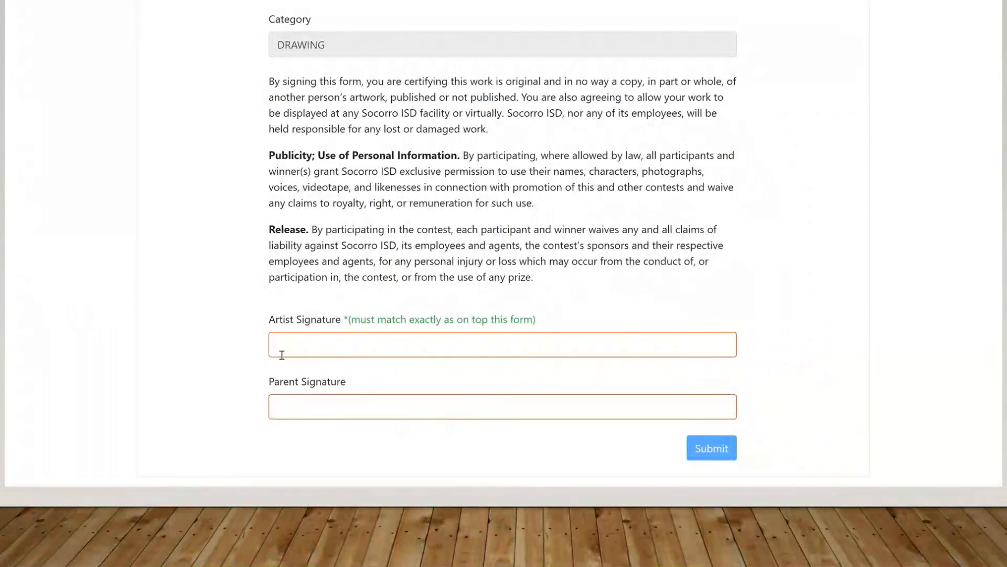
right_click(290, 349)
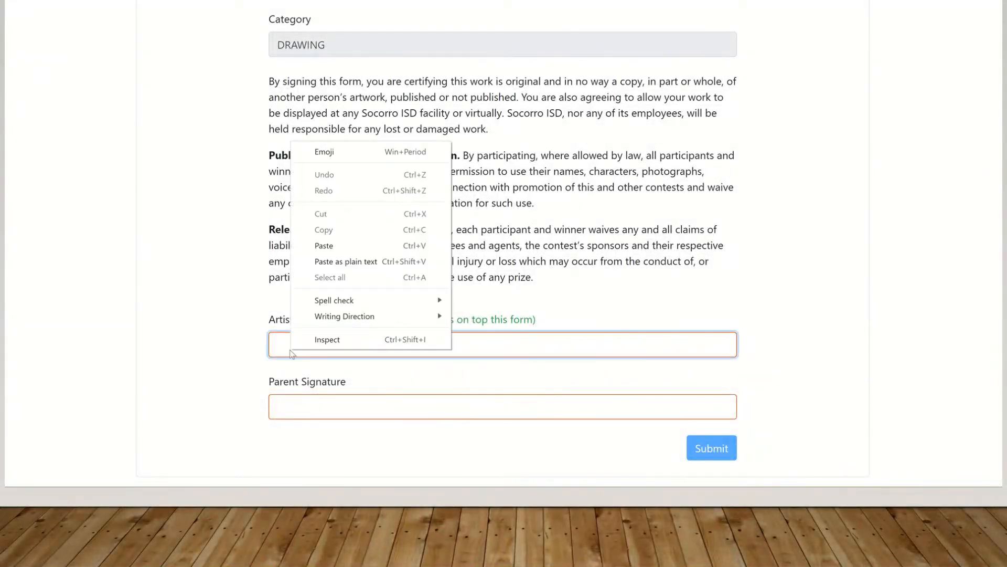
left_click(359, 246)
left_click(322, 405)
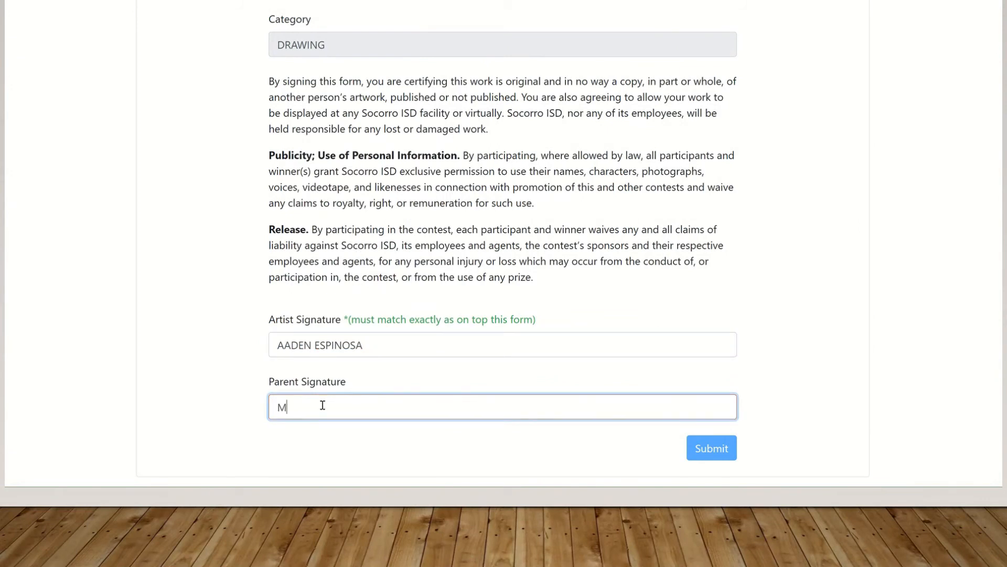
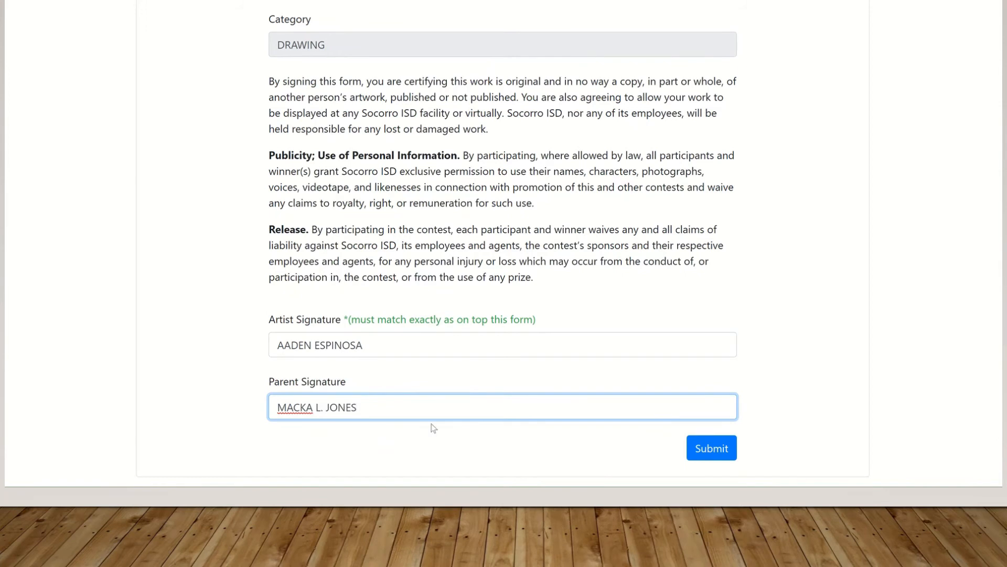
left_click(713, 449)
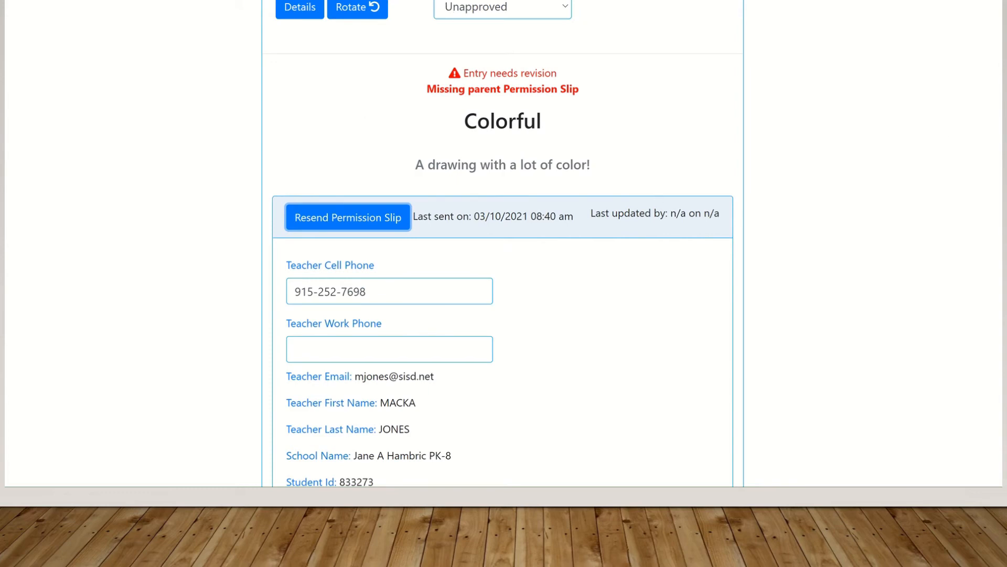
Reopen the Colorful entry from the gallery and change its status from Unapproved to Approved
scroll(675, 467, "down", 15)
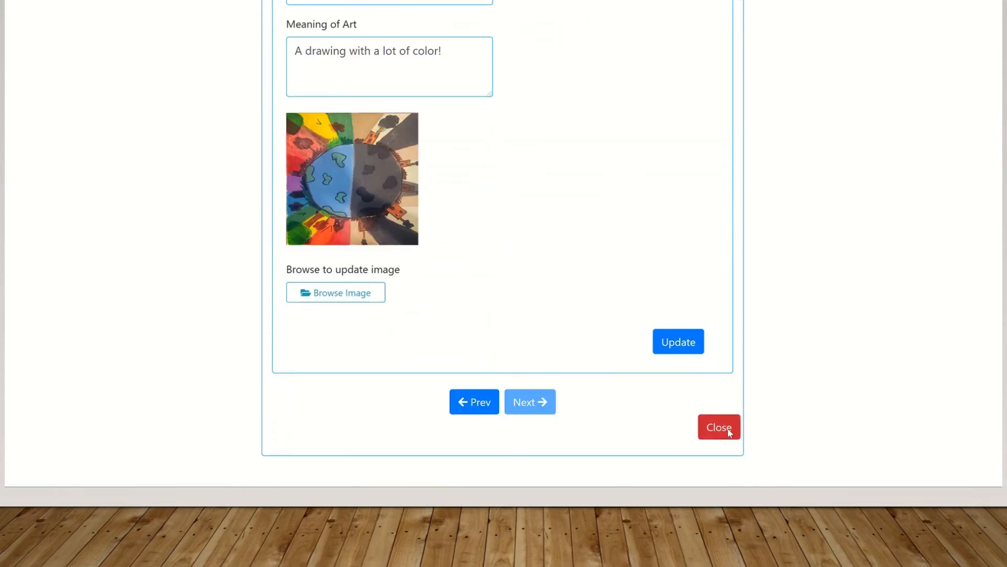
left_click(726, 427)
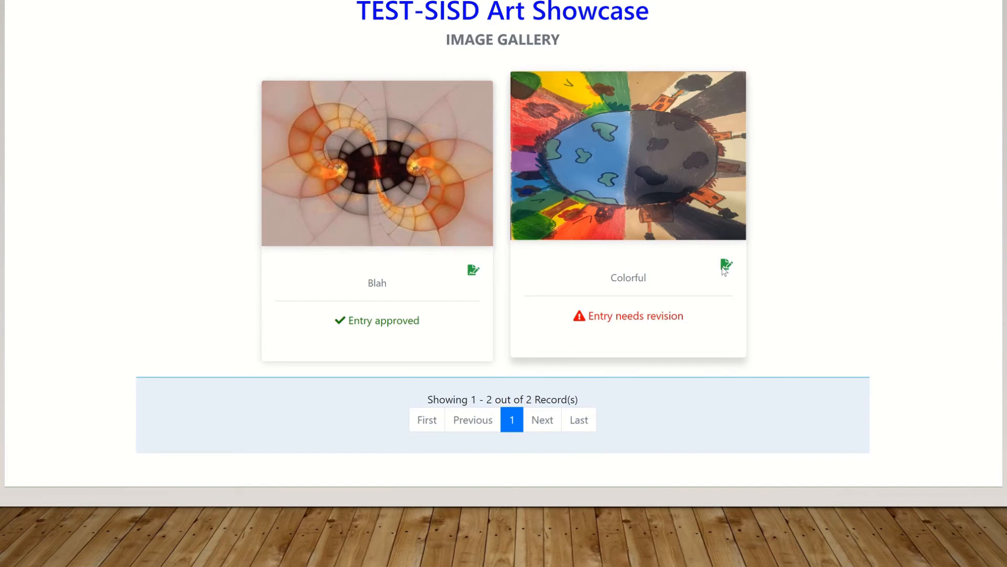
left_click(644, 185)
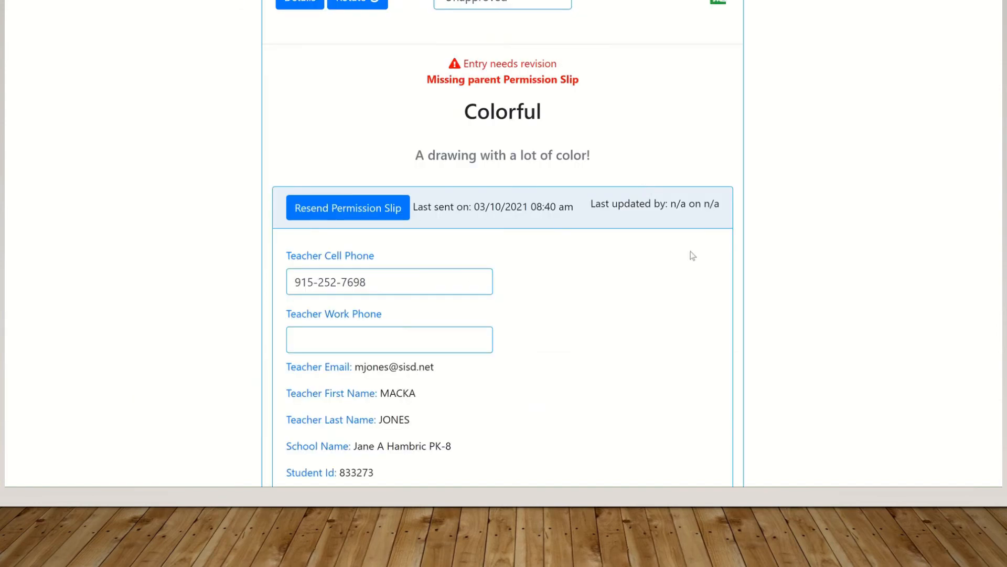
scroll(803, 294, "up", 5)
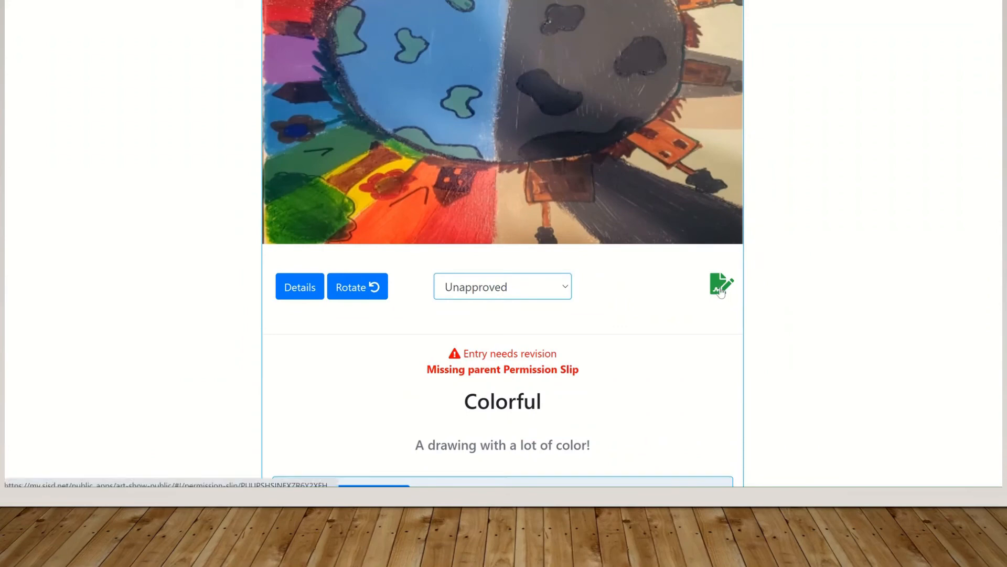
left_click(562, 294)
left_click(508, 331)
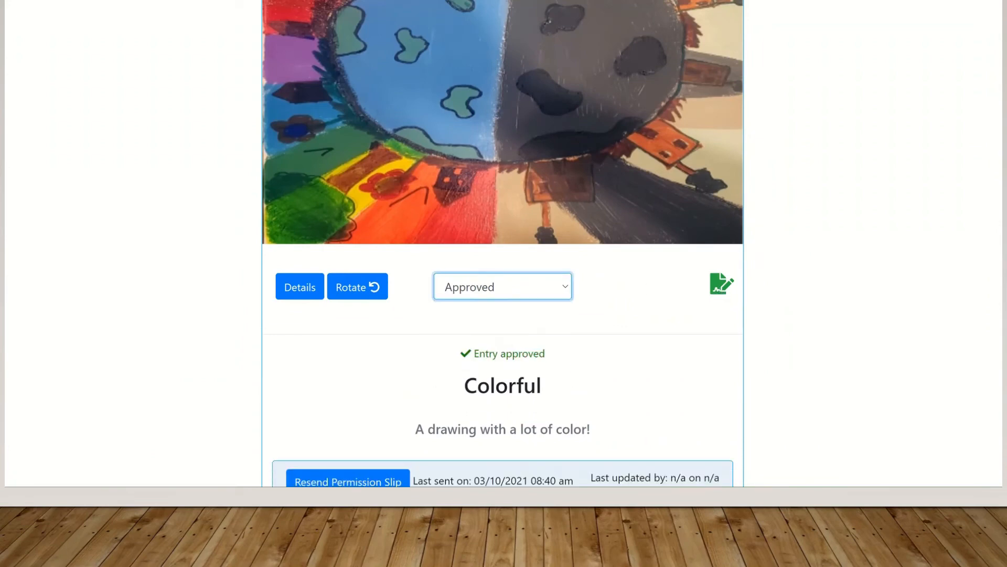
scroll(999, 247, "down", 5)
scroll(1000, 228, "up", 1)
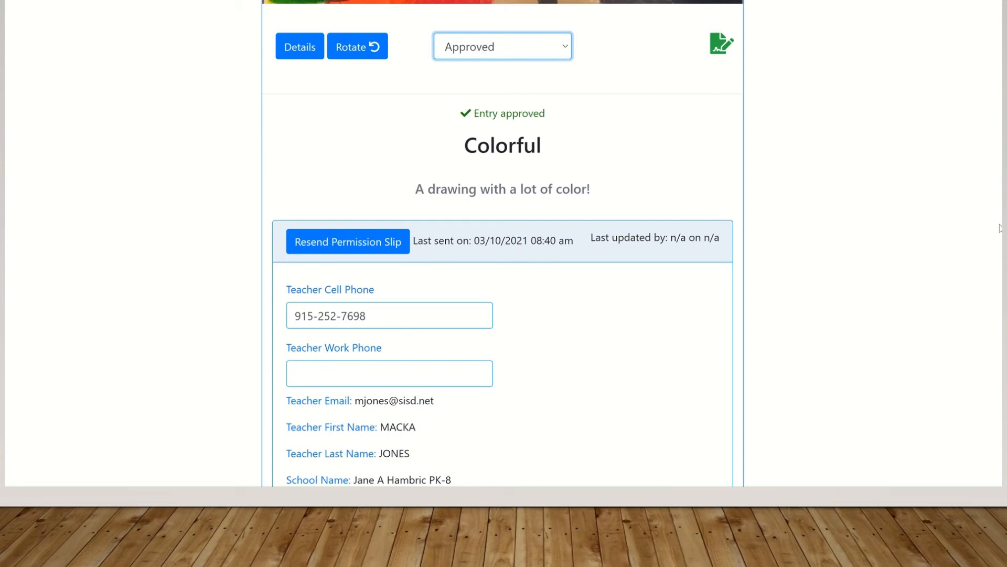
scroll(502, 241, "down", 15)
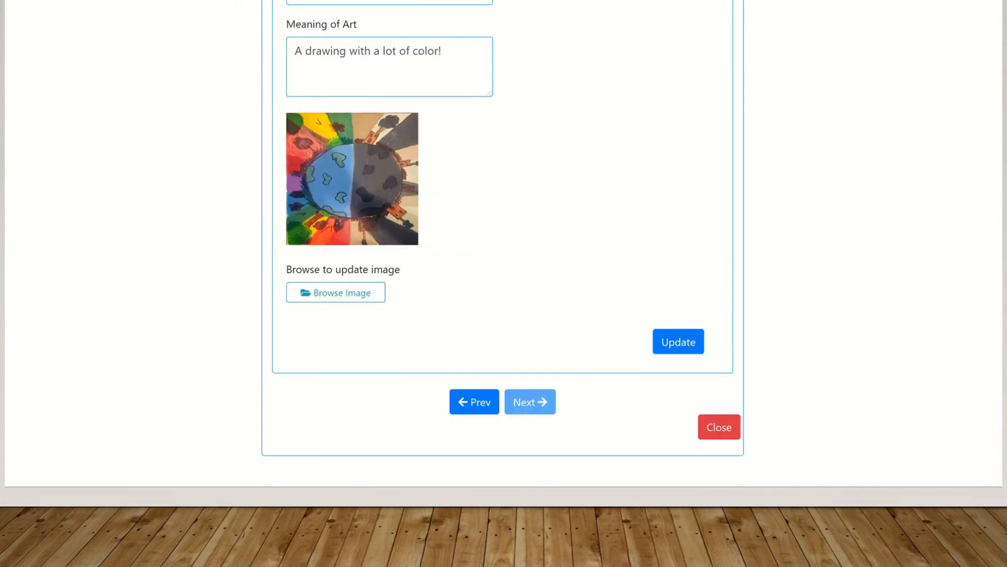
Close the Colorful editor and review the gallery showing Blah and Colorful approved, 2 of 2 records
left_click(724, 429)
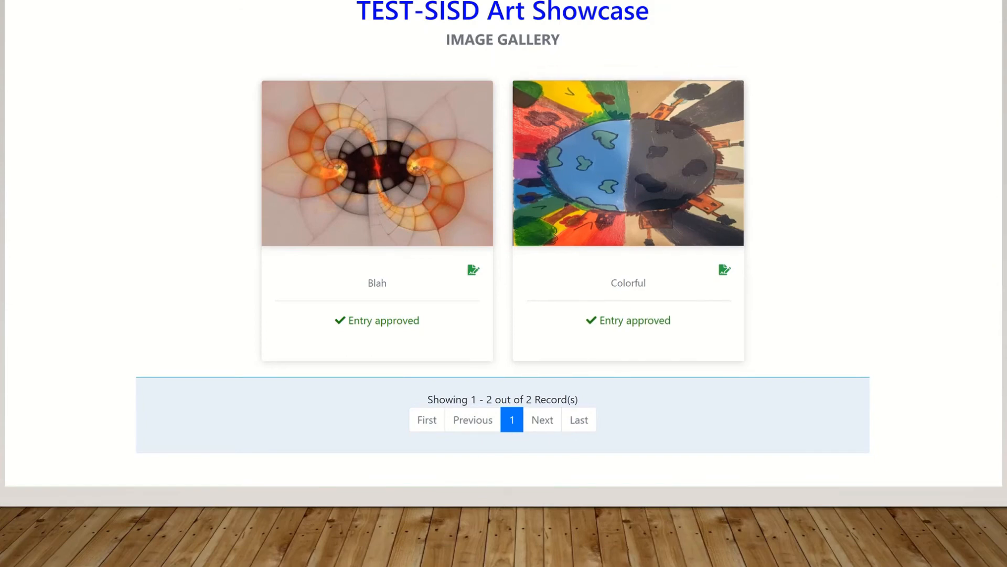
scroll(503, 262, "up", 2)
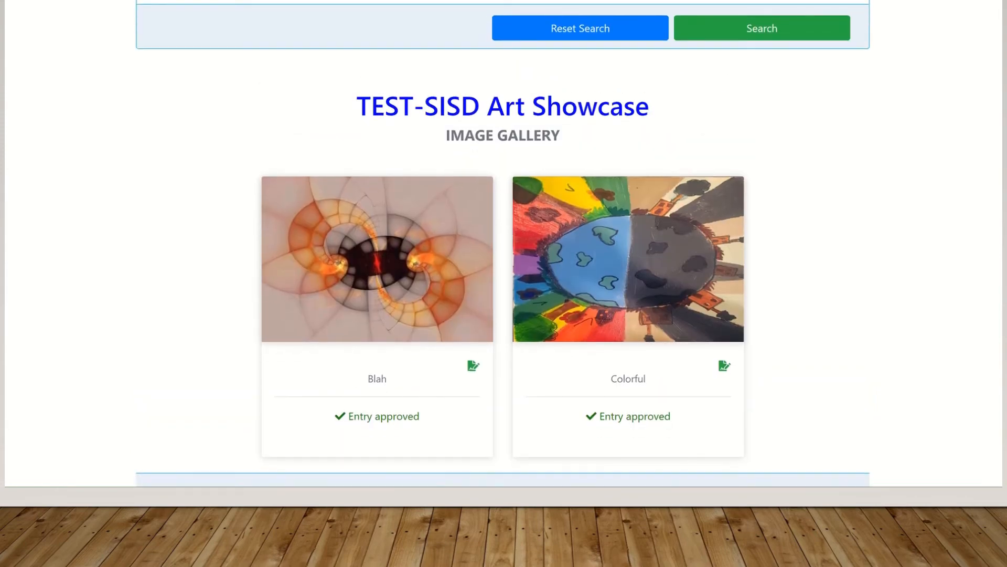
scroll(503, 244, "up", 2)
scroll(502, 244, "down", 4)
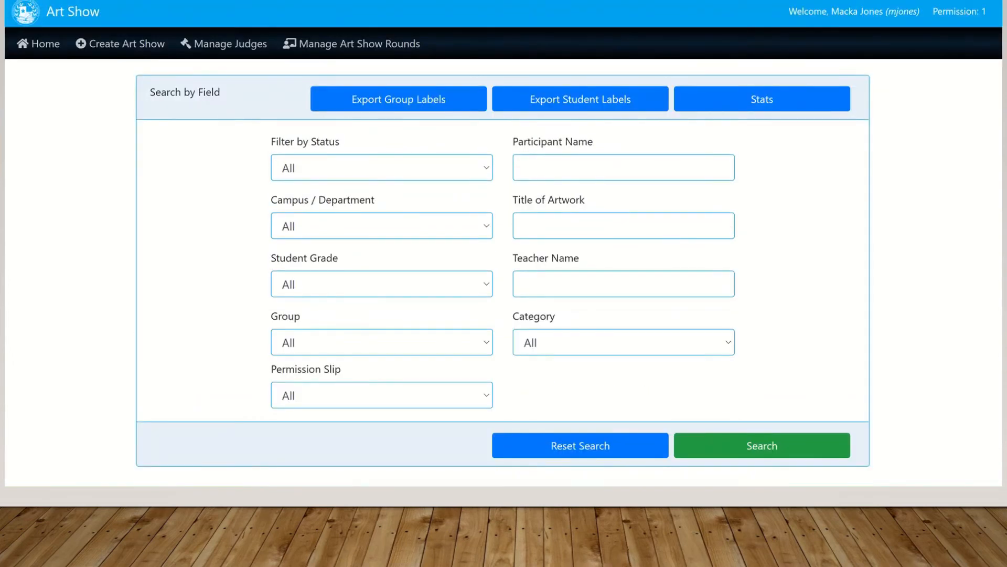
Start a new group registration for TEST-SISD Art Showcase and enter the teacher's class project group name
left_click(43, 45)
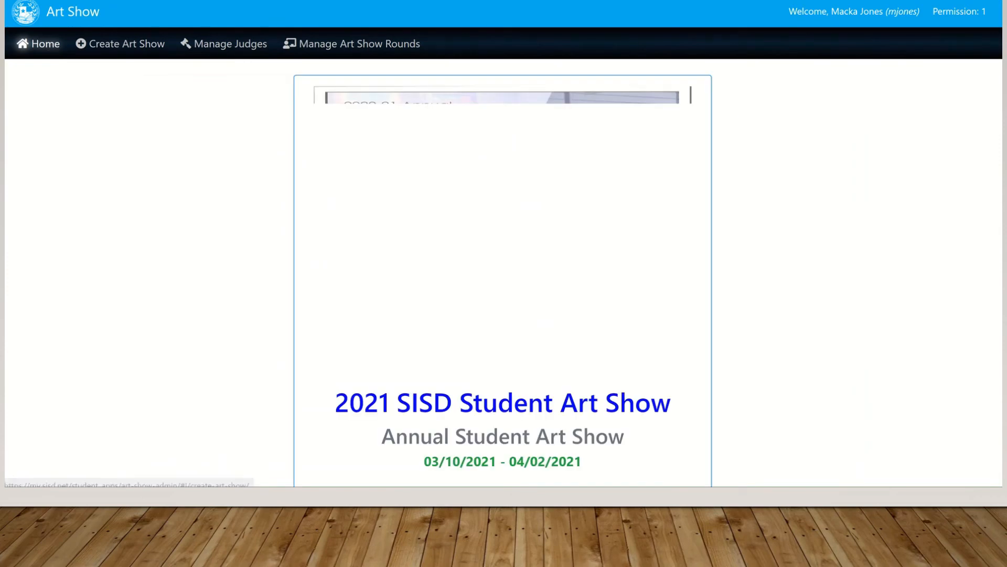
scroll(1000, 199, "down", 15)
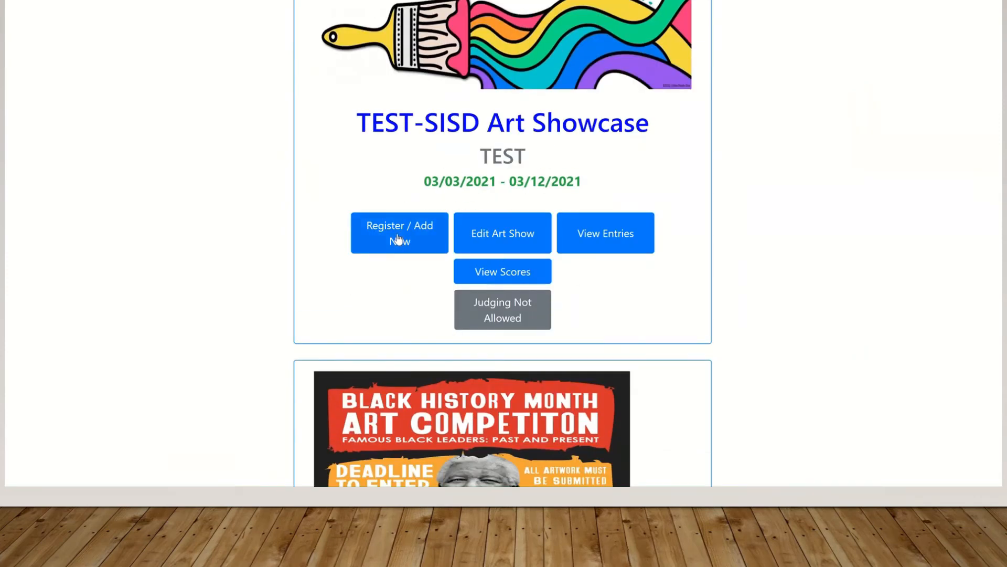
left_click(397, 239)
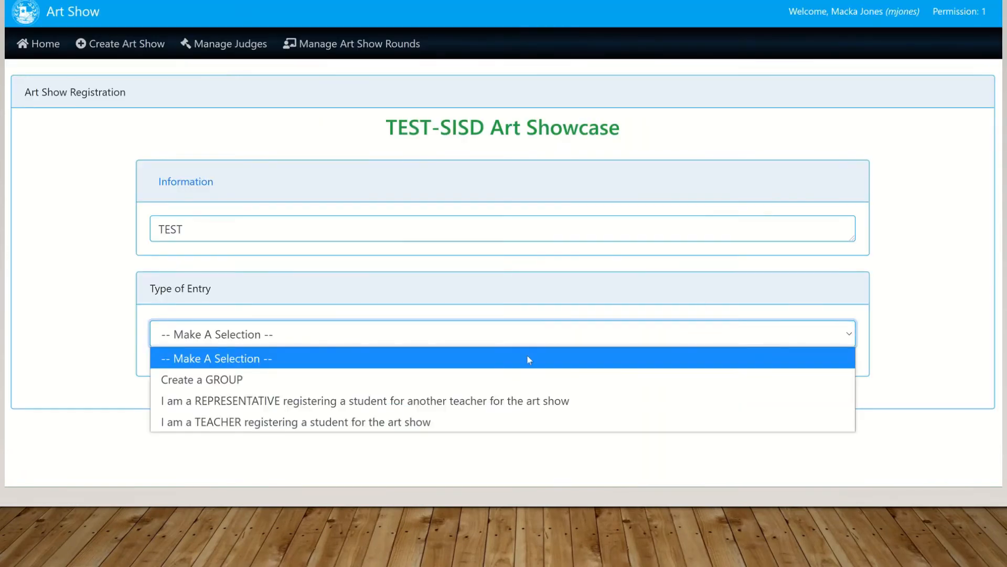
left_click(414, 383)
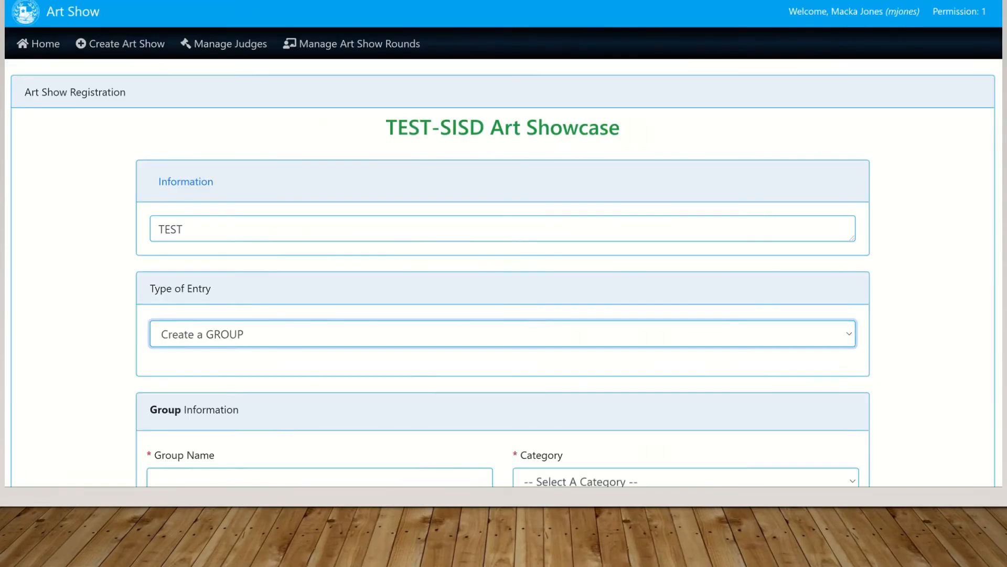
scroll(502, 272, "down", 5)
scroll(503, 273, "up", 1)
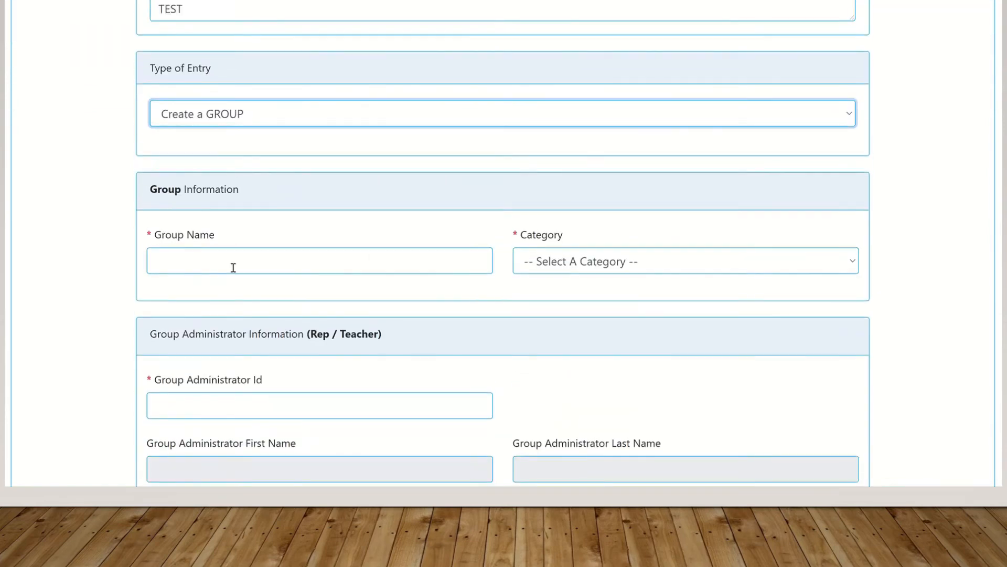
left_click(171, 259)
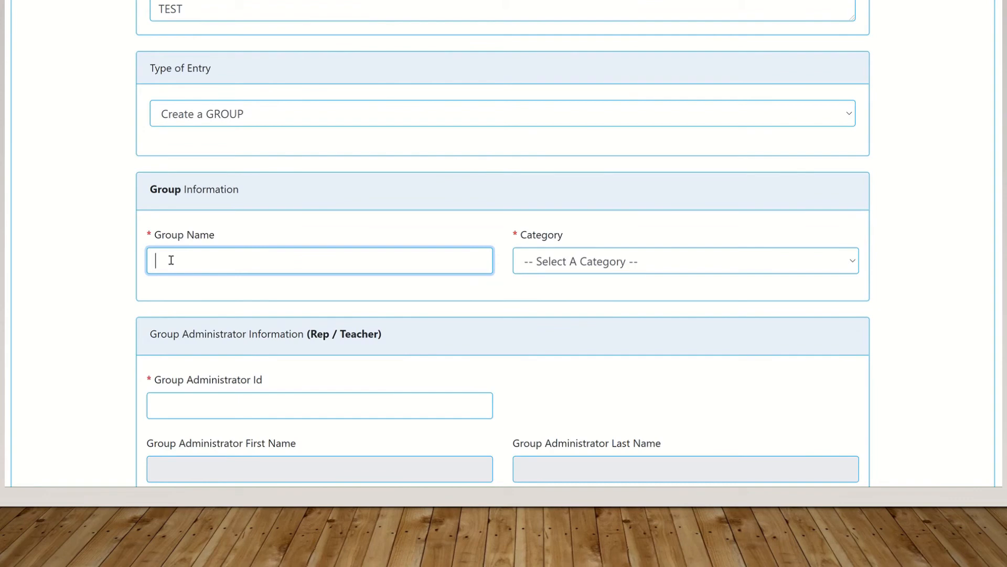
type("Mr.")
type(" Jones ")
type("Funny")
type(" Class ")
type("Projec")
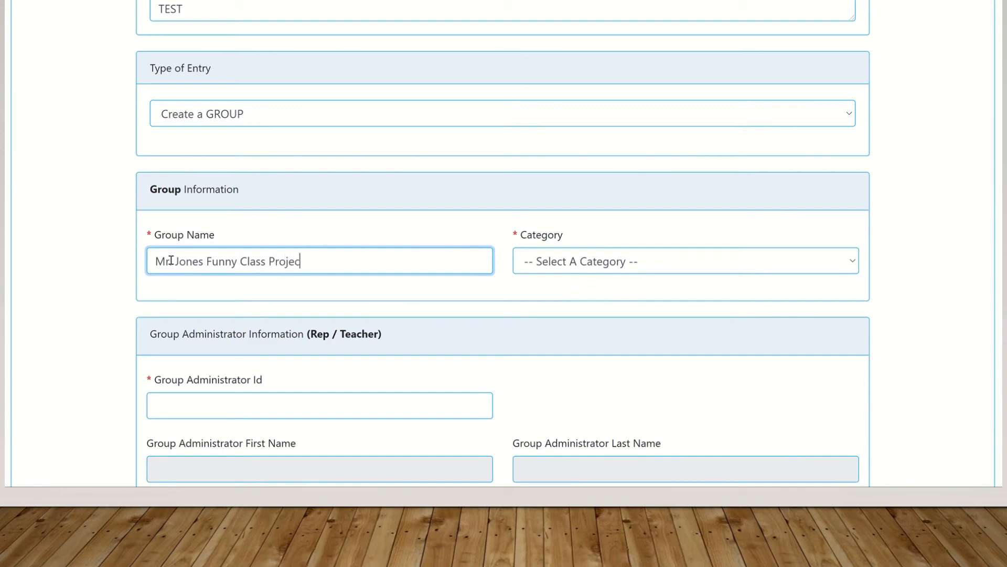
type("t with Color")
left_click(171, 260)
type(".")
Set the group's category to Mixed Media and enter the Group Administrator Id
left_click(751, 262)
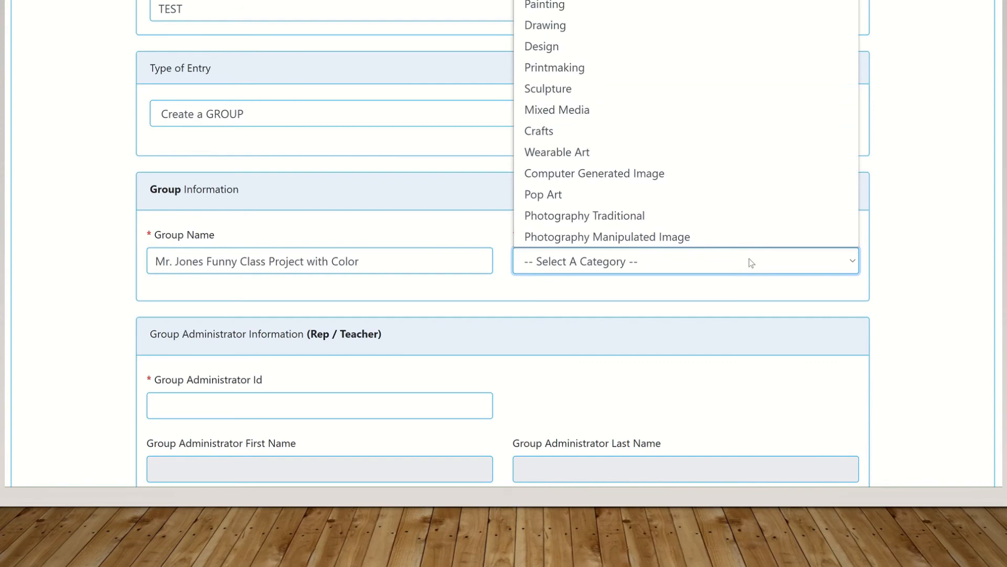
left_click(643, 111)
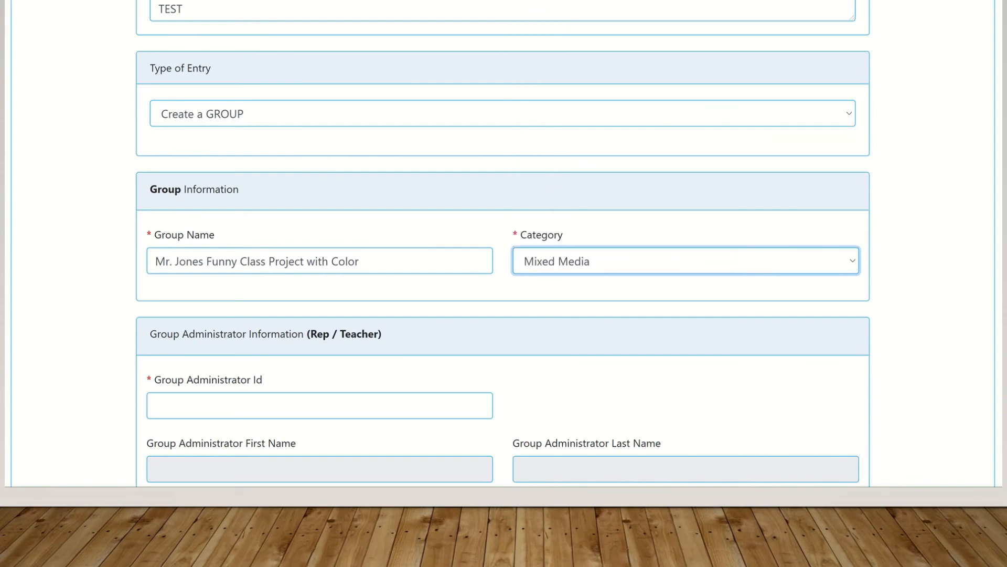
scroll(502, 241, "down", 3)
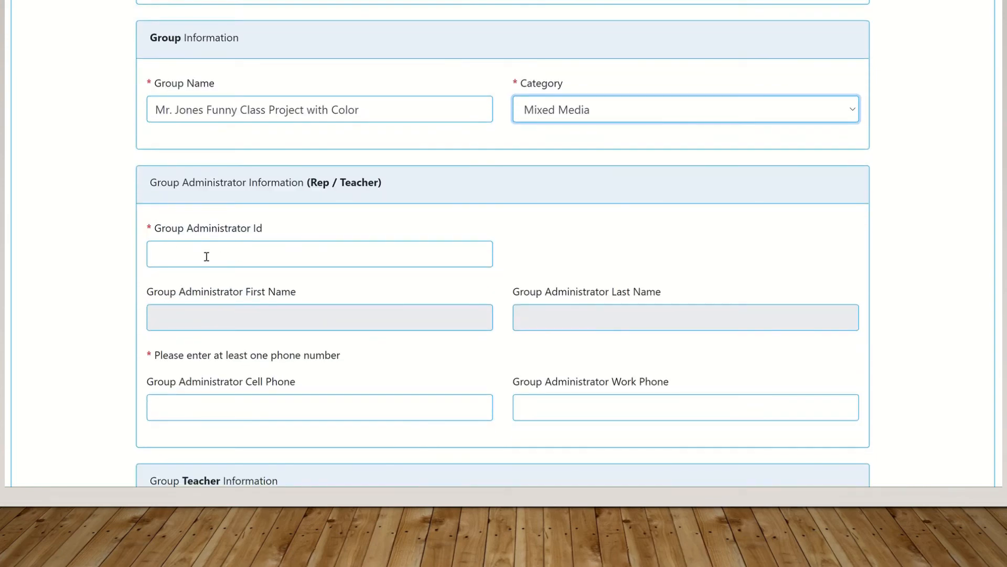
left_click(289, 252)
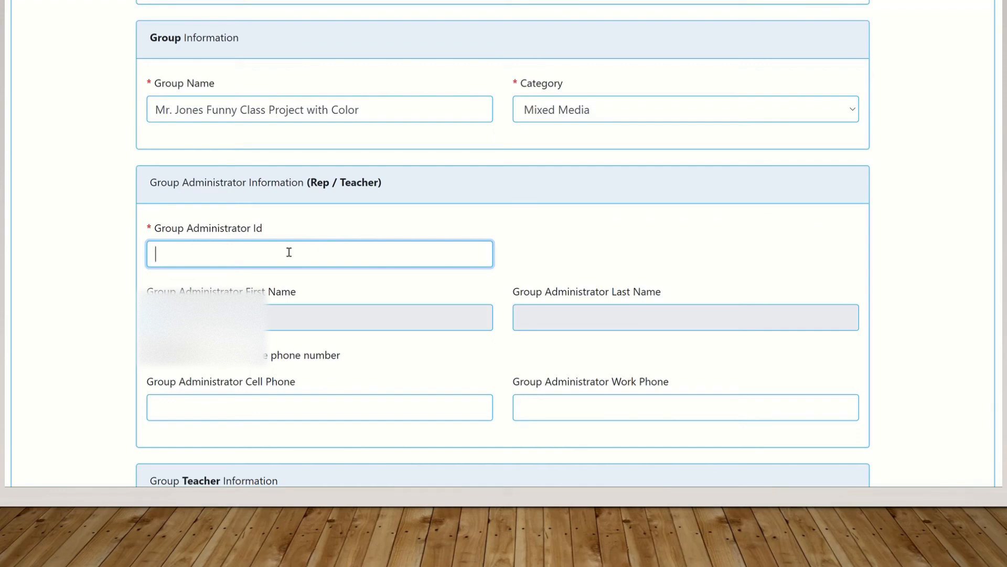
type("200046")
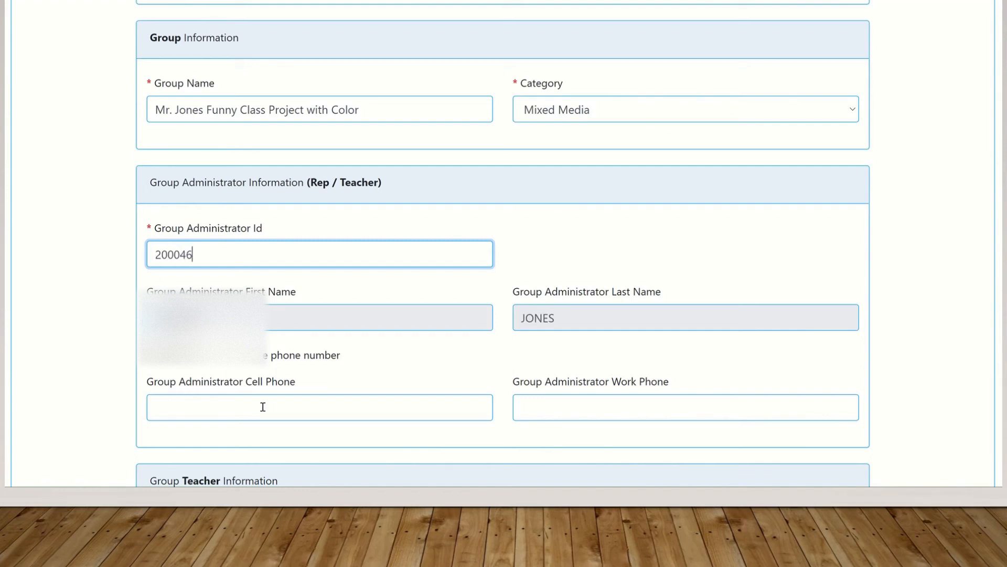
Enter the administrator's cell phone number in XXX-XXX-XXXX format
left_click(263, 406)
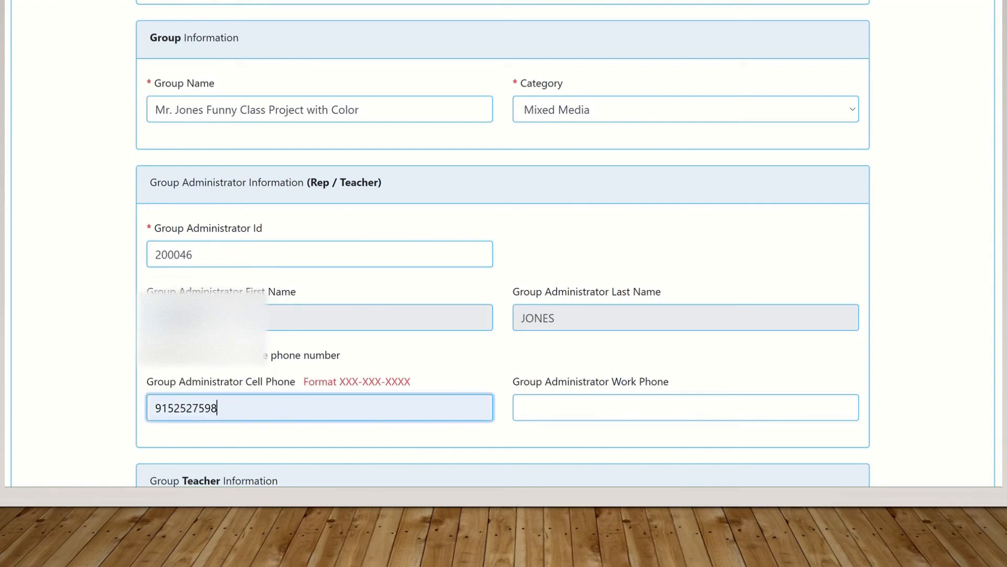
left_click(175, 408)
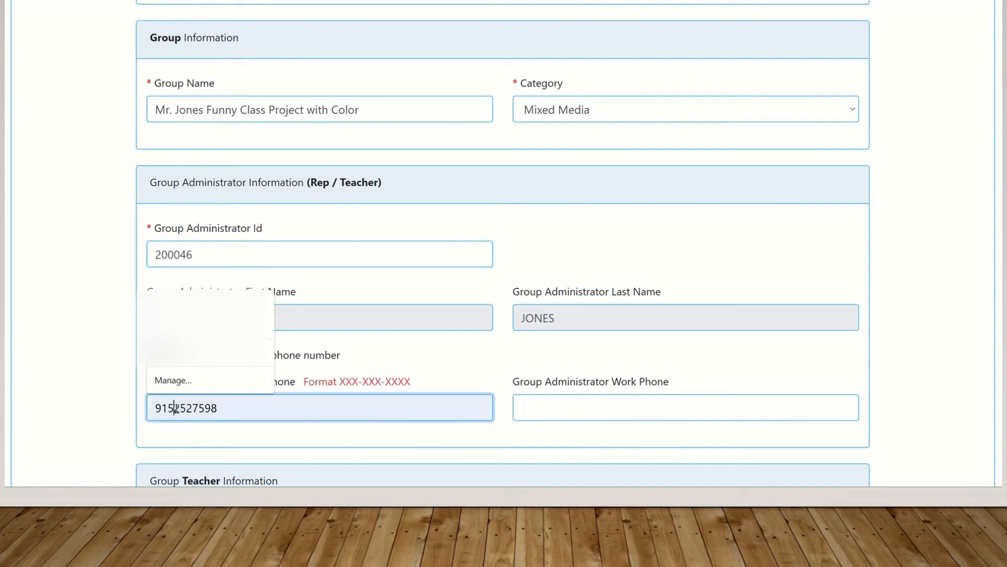
type("-")
left_click(198, 408)
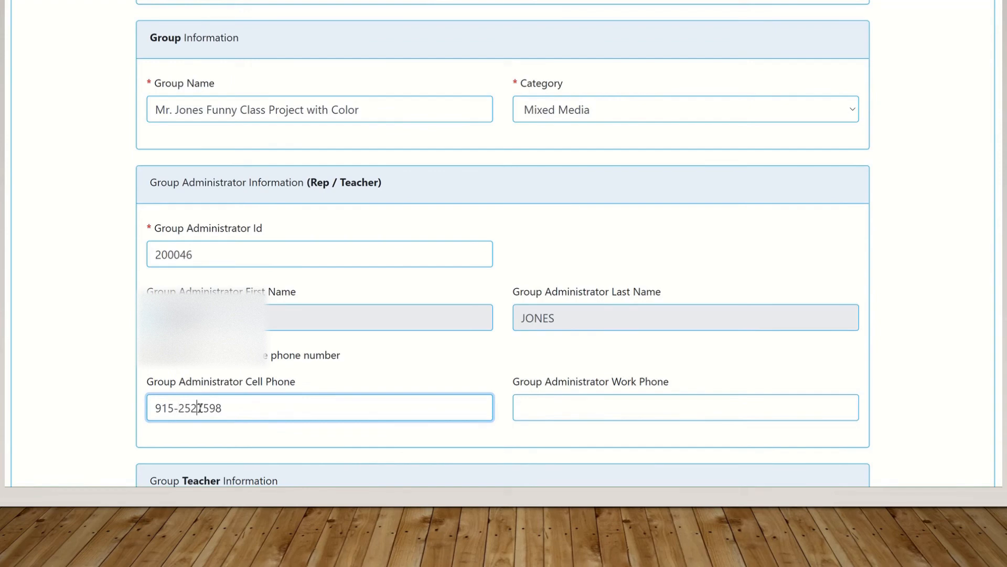
type("-")
Enter the Group Teacher Id so the teacher's name auto-fills
scroll(936, 236, "down", 3)
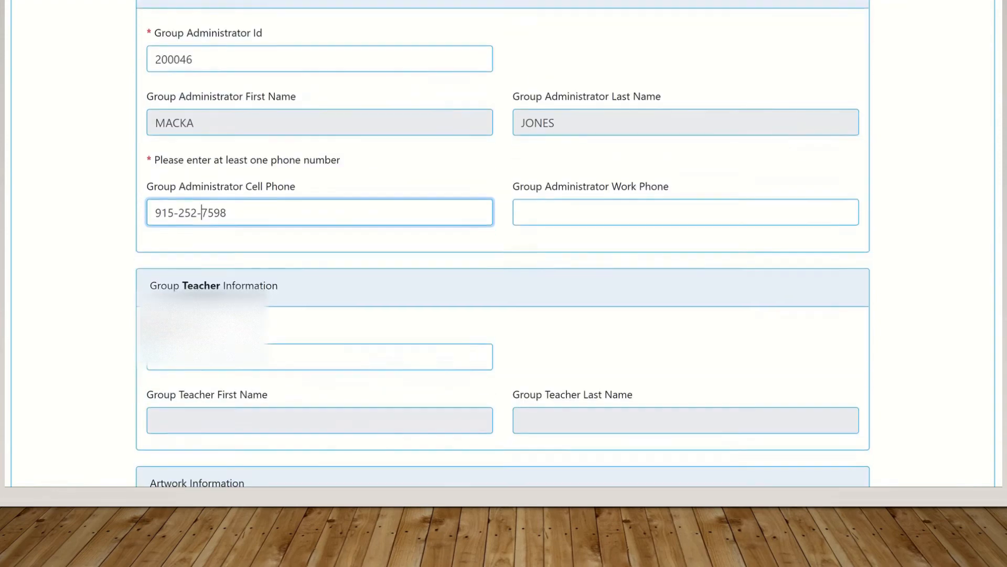
left_click(177, 373)
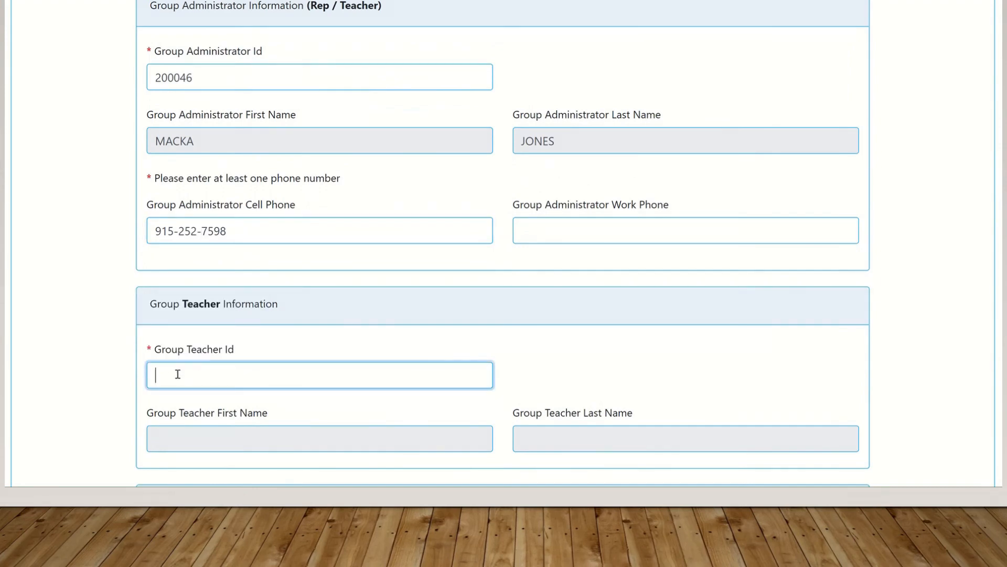
type("200046")
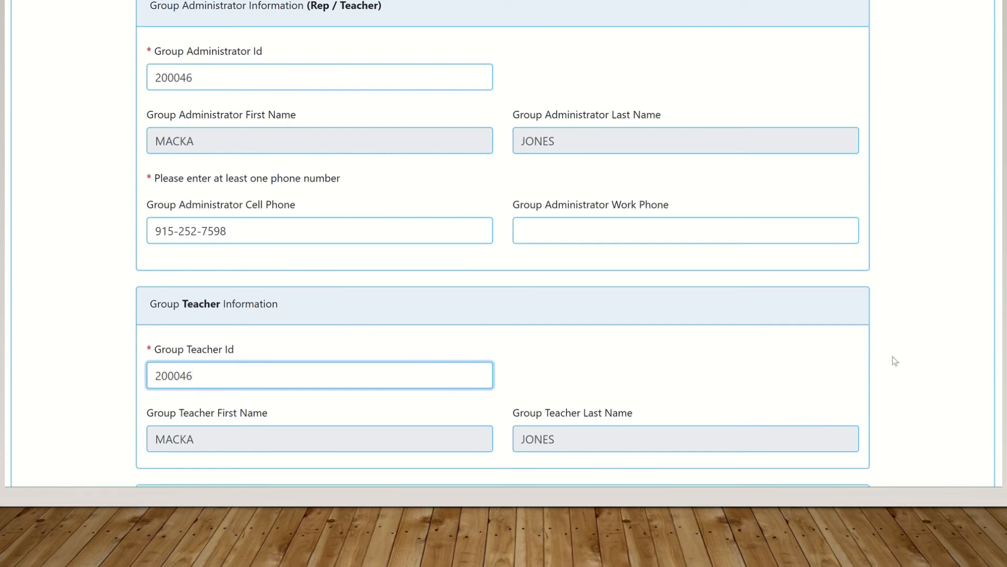
scroll(503, 244, "down", 2)
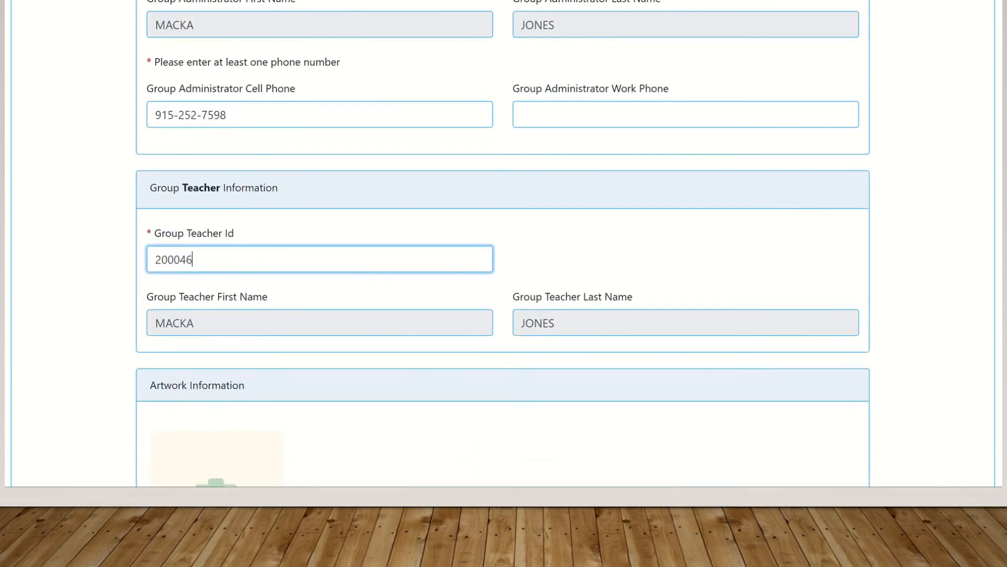
scroll(196, 440, "down", 4)
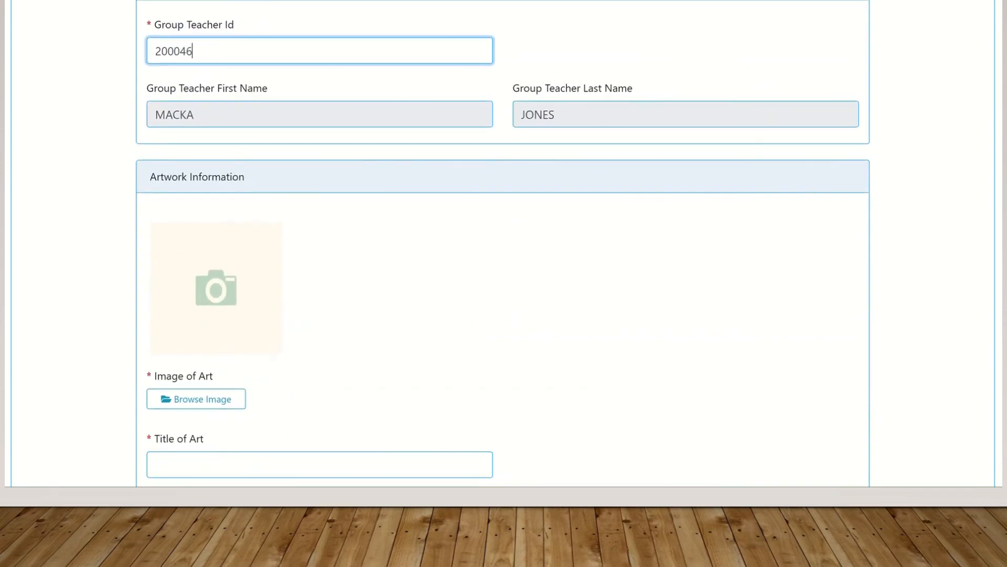
Try uploading the surprised Baby image and dismiss the invalid image size warning
left_click(204, 399)
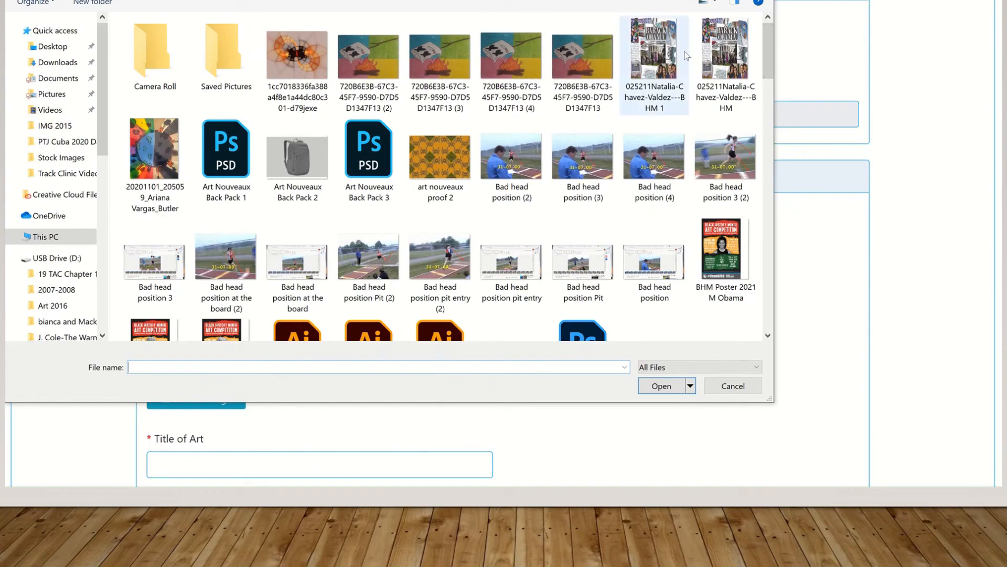
left_click_drag(767, 51, 775, 309)
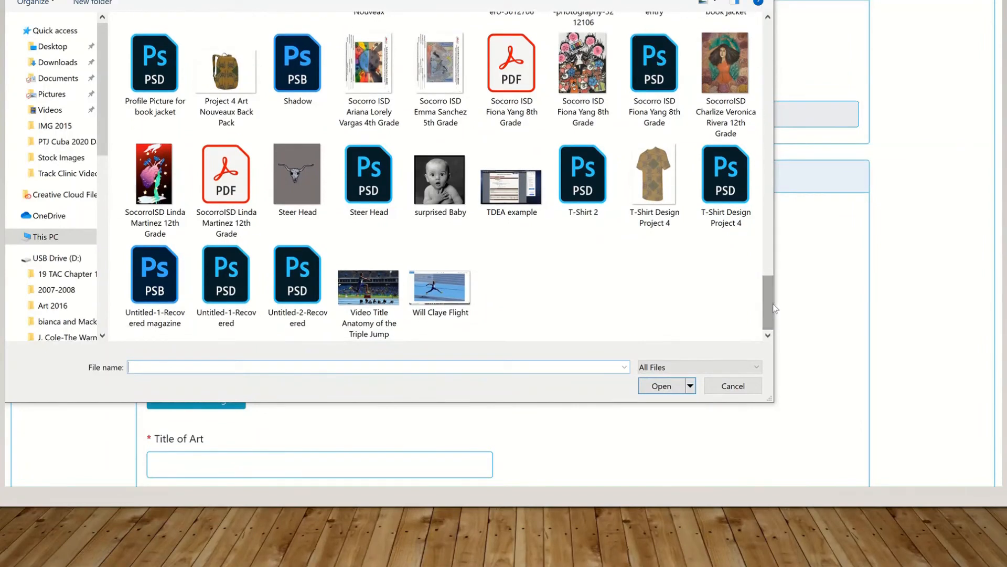
left_click(441, 184)
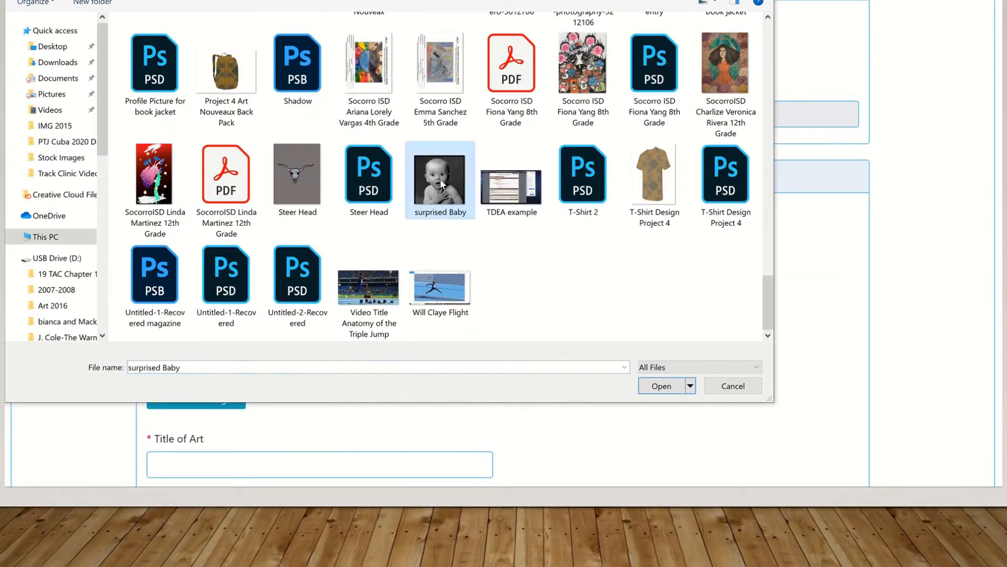
left_click(662, 387)
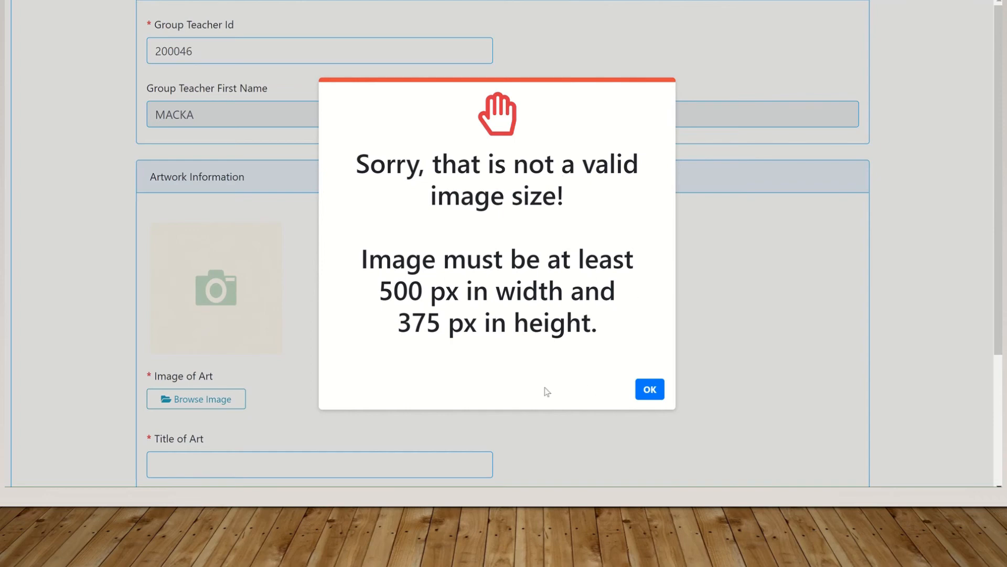
left_click(651, 389)
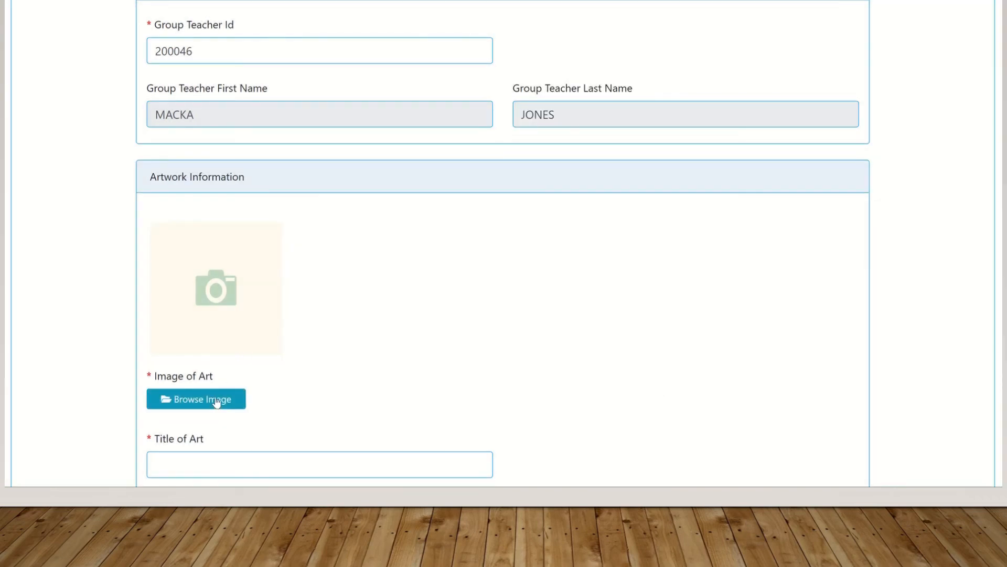
Attach Frankenstien.jpeg as the group entry's Image of Art instead
left_click(247, 399)
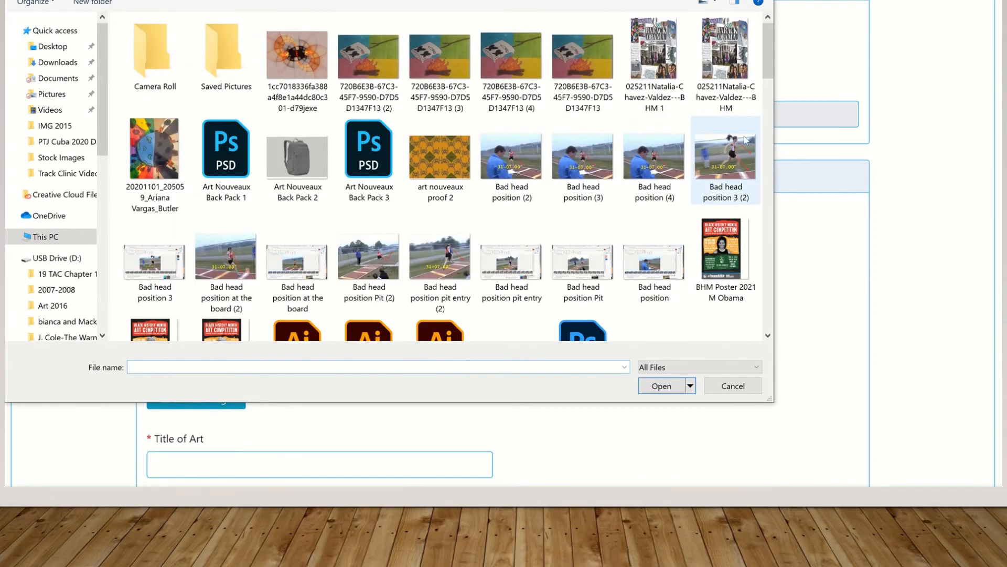
left_click_drag(769, 92, 755, 158)
double_click(517, 77)
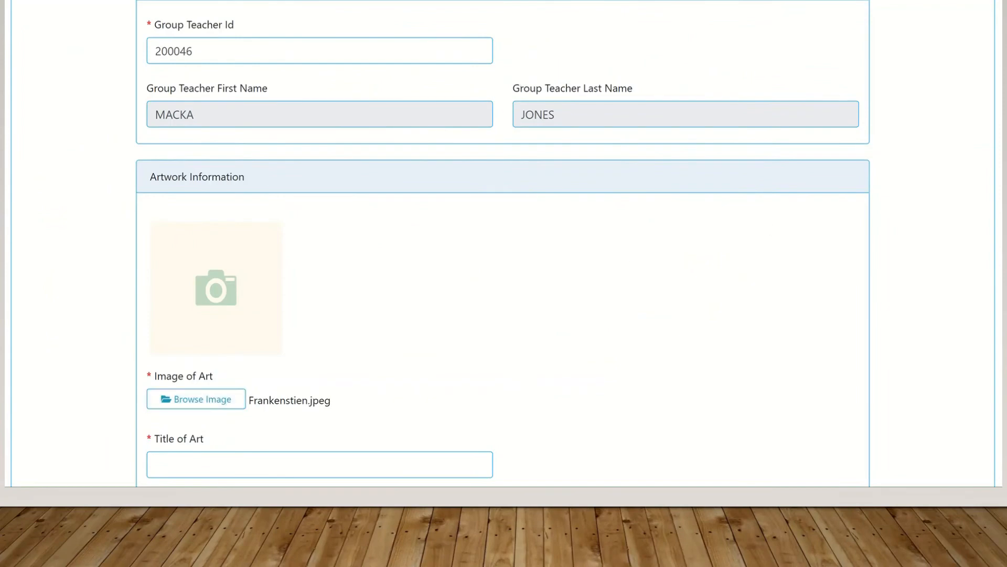
Title the art 'Frankenstein's Monster', fixing its spelling, and add meaning 'A Group Project Using Color and Fun'
scroll(258, 341, "down", 3)
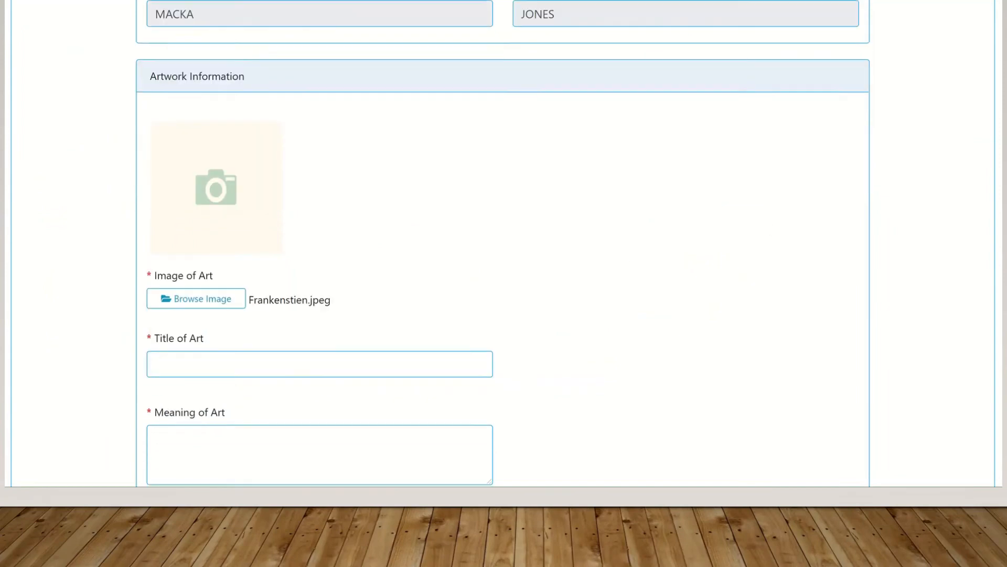
left_click(249, 305)
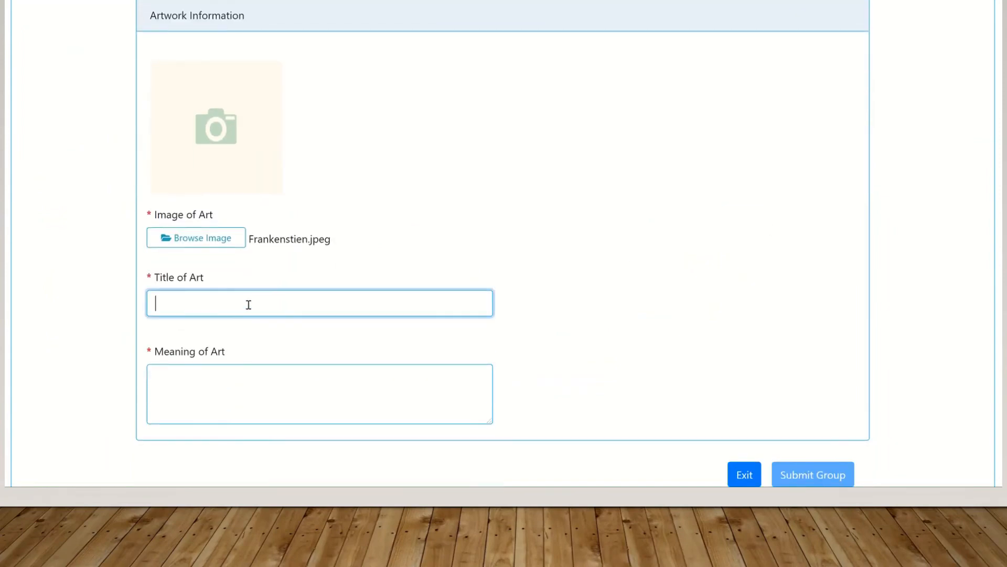
type("Frankenstien")
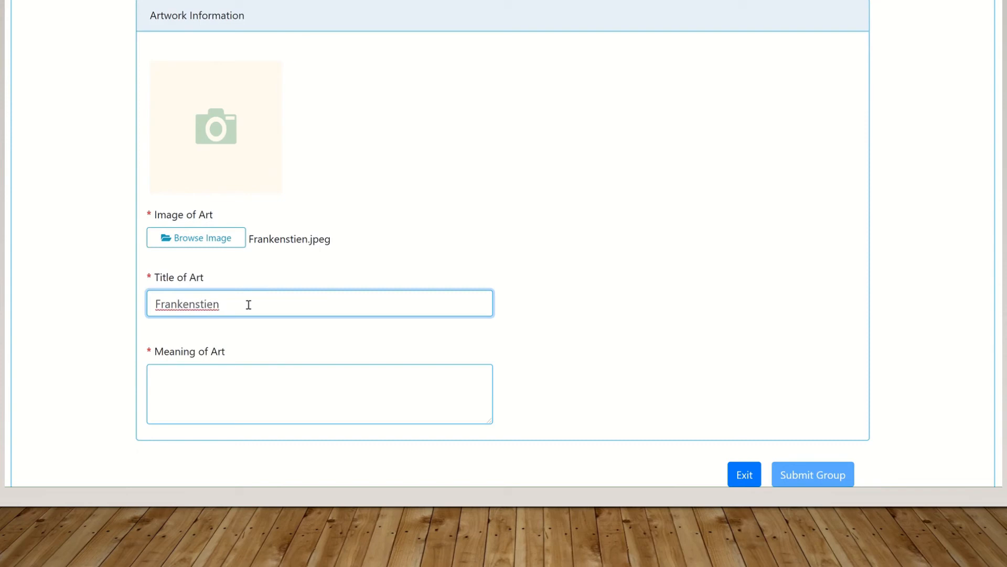
type("'s Mon")
right_click(186, 309)
left_click(288, 134)
type("ster")
left_click(186, 372)
type("A")
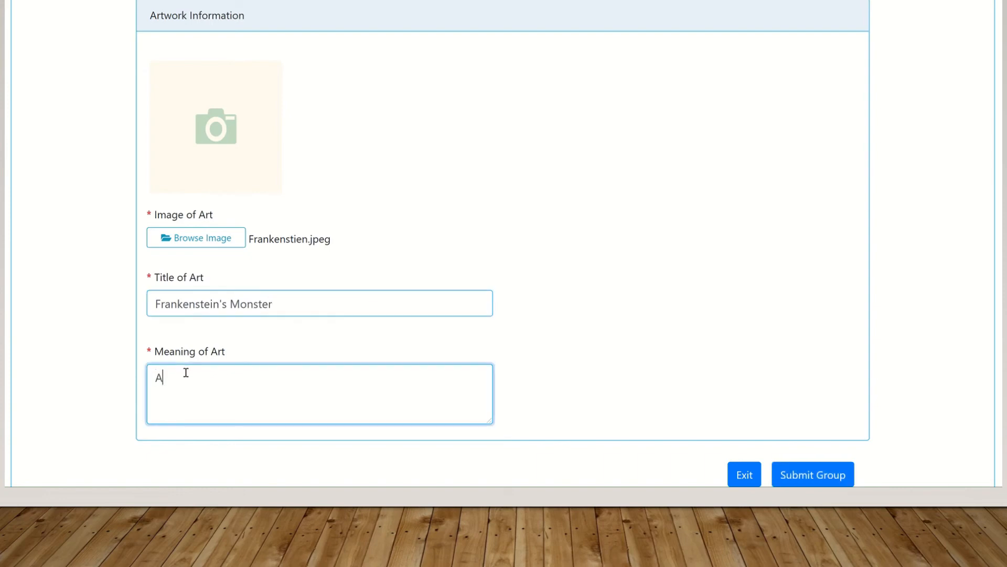
type(" Group Project Using ")
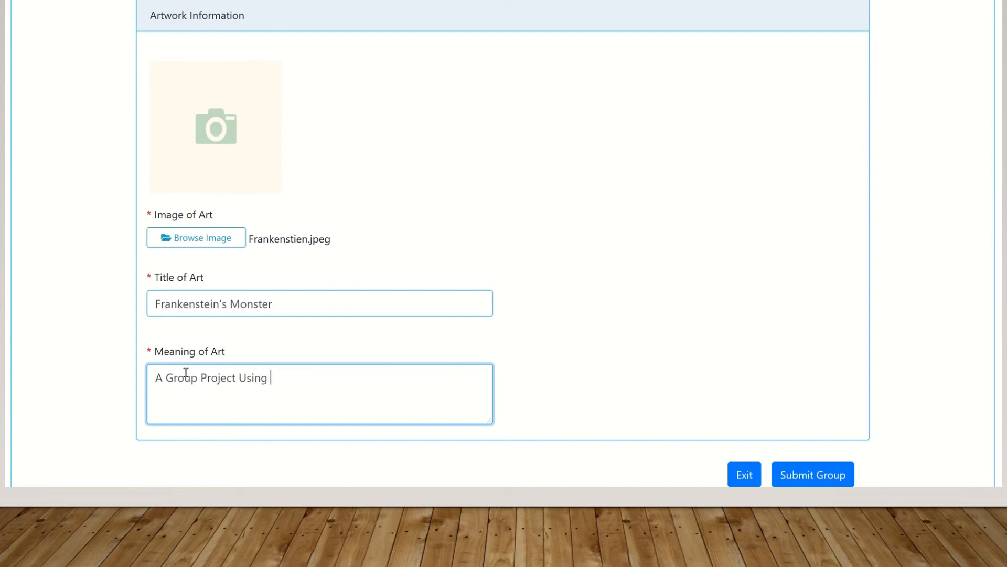
type("Color and Fun")
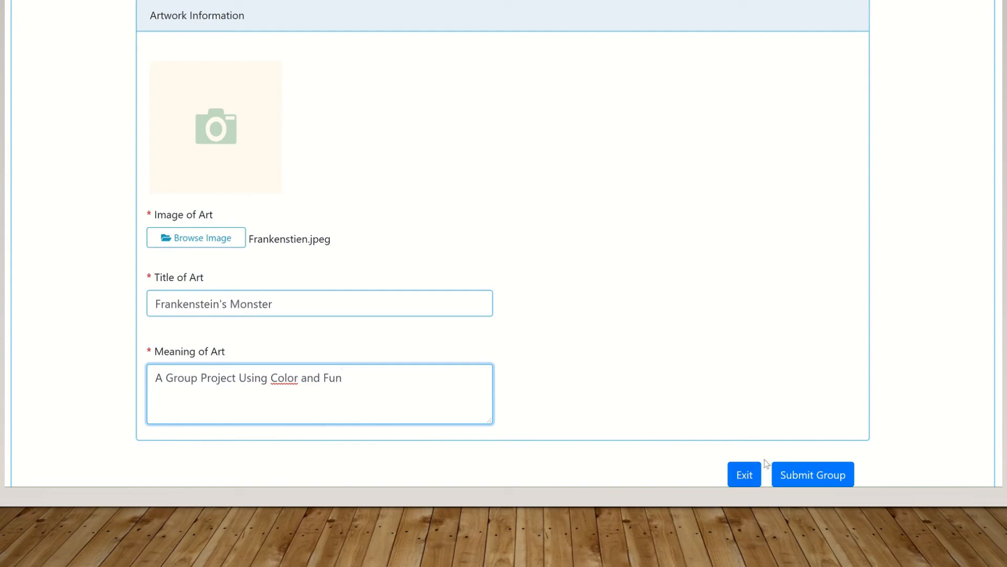
Submit the Frankenstein's Monster group and acknowledge the 'Group was successfully created!' message
scroll(503, 241, "up", 3)
scroll(502, 241, "up", 6)
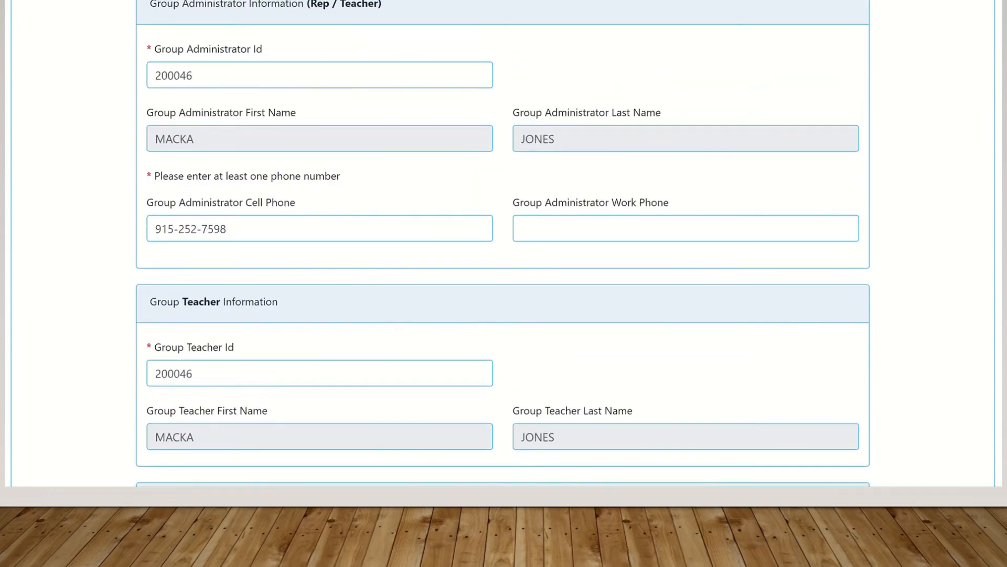
scroll(502, 241, "up", 7)
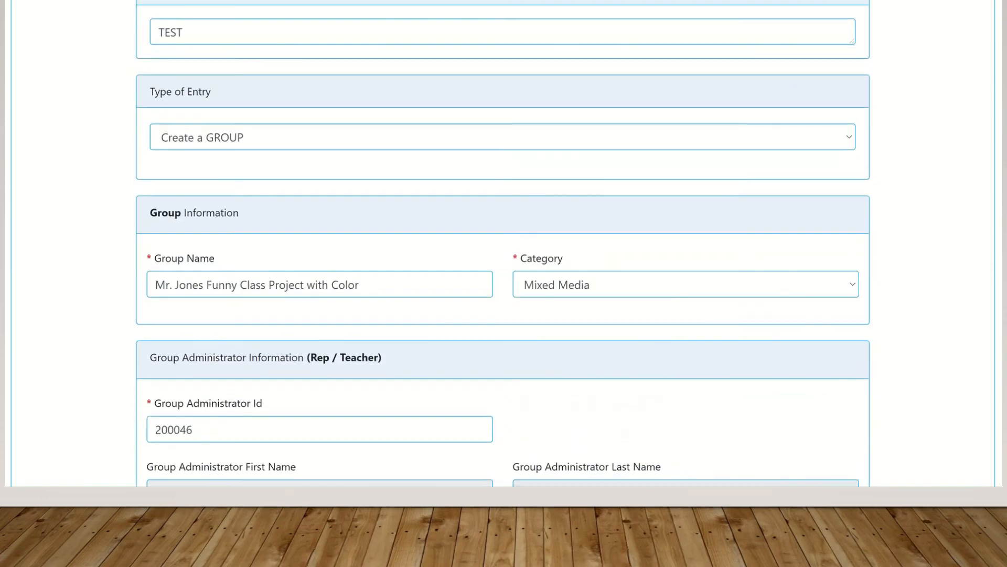
scroll(503, 242, "down", 9)
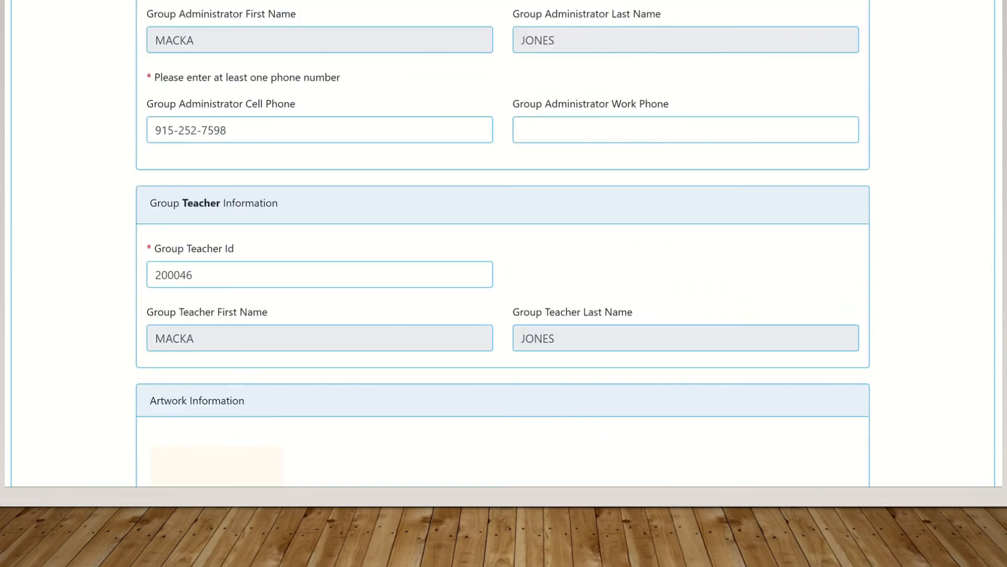
scroll(503, 242, "down", 4)
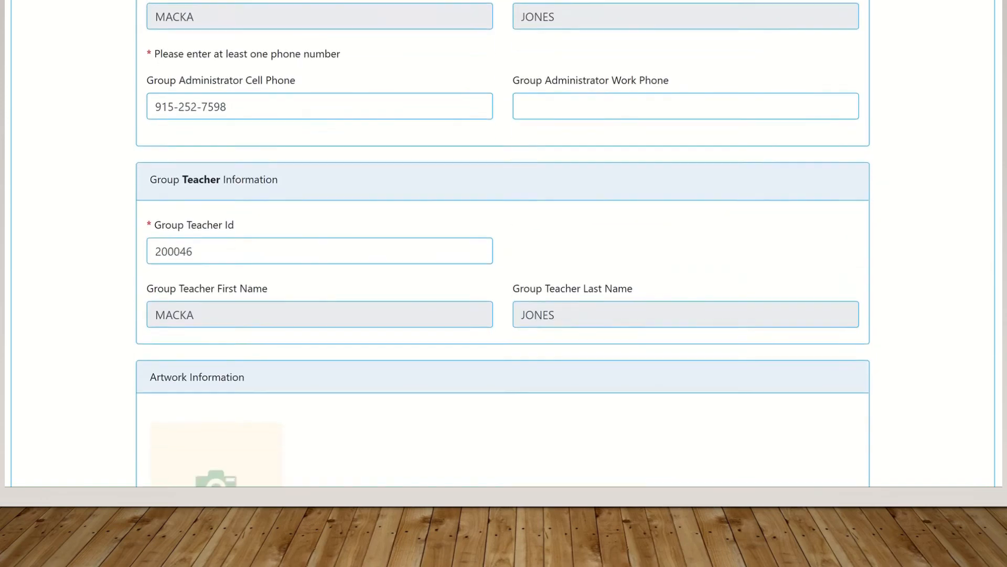
scroll(503, 241, "down", 4)
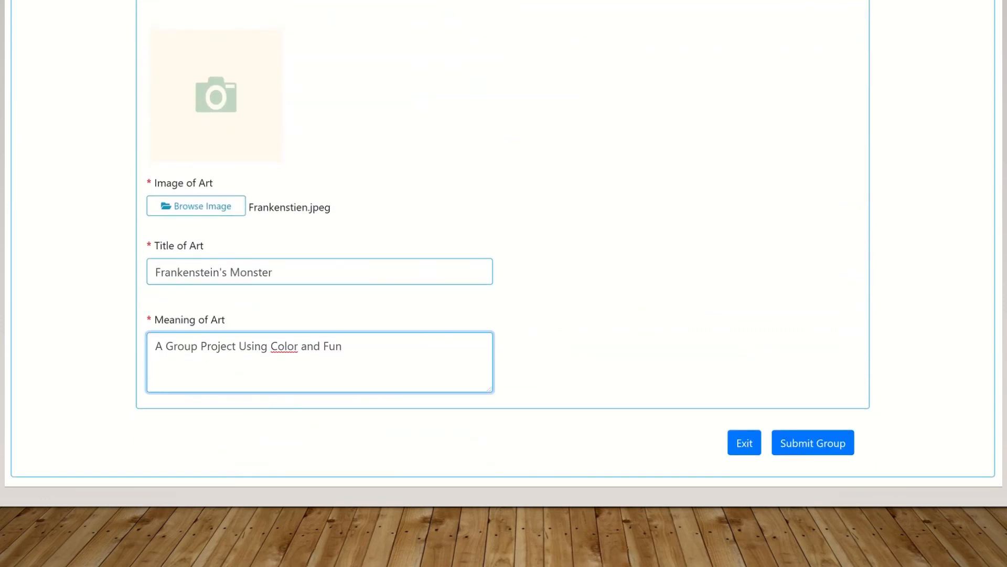
left_click(801, 444)
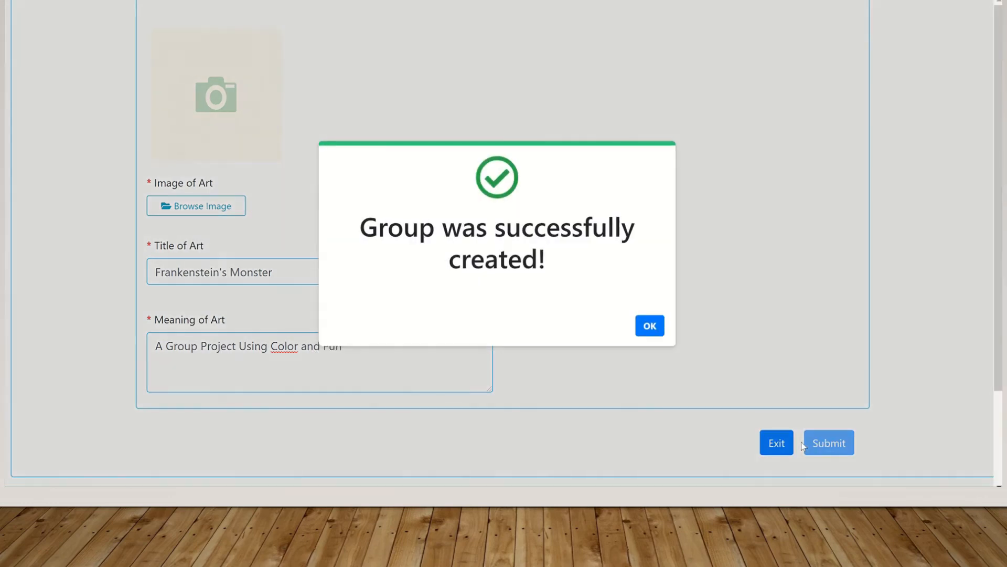
left_click(647, 325)
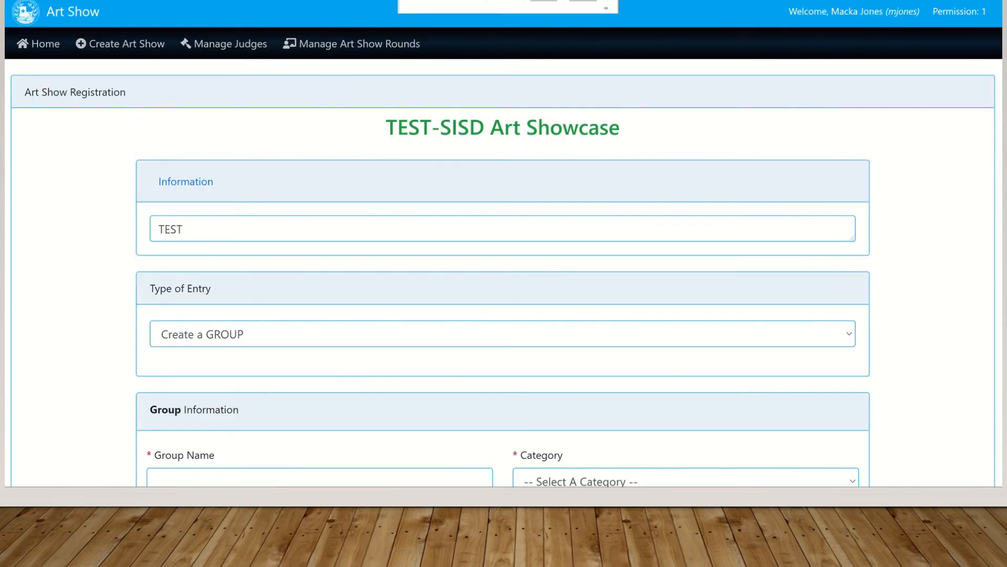
From the home page, start a TEST-SISD Art Showcase registration as a teacher registering a student
left_click(34, 50)
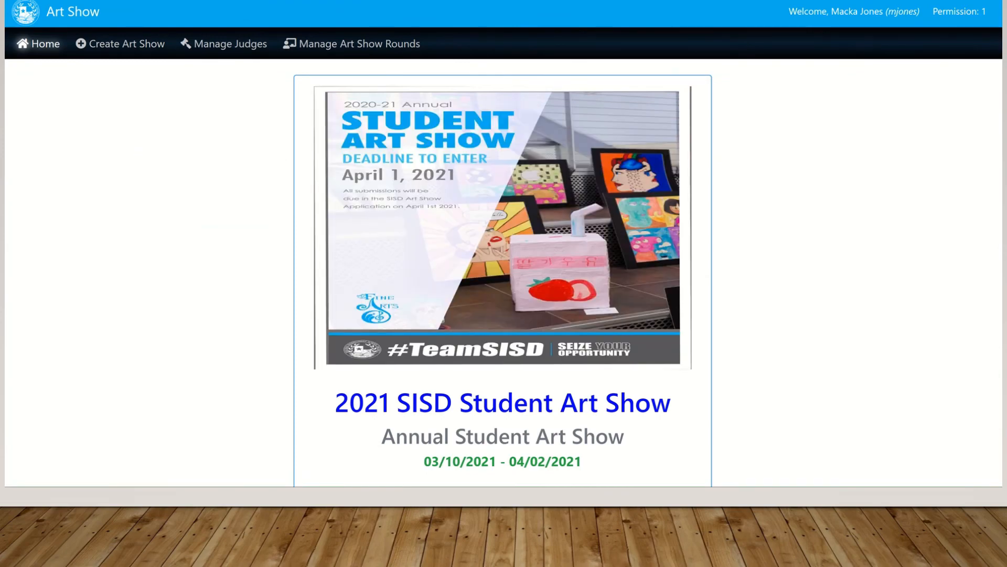
scroll(322, 295, "down", 14)
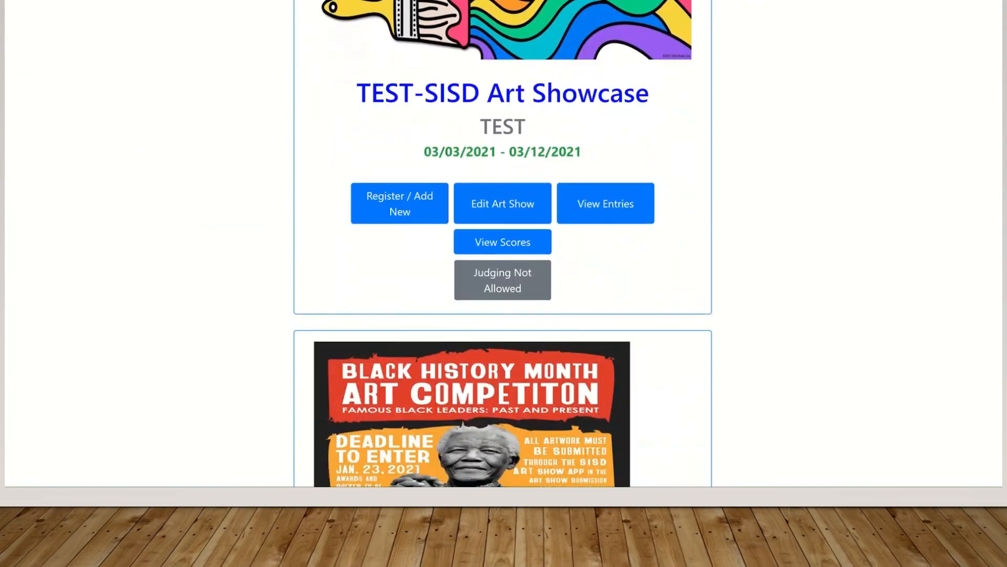
left_click(379, 214)
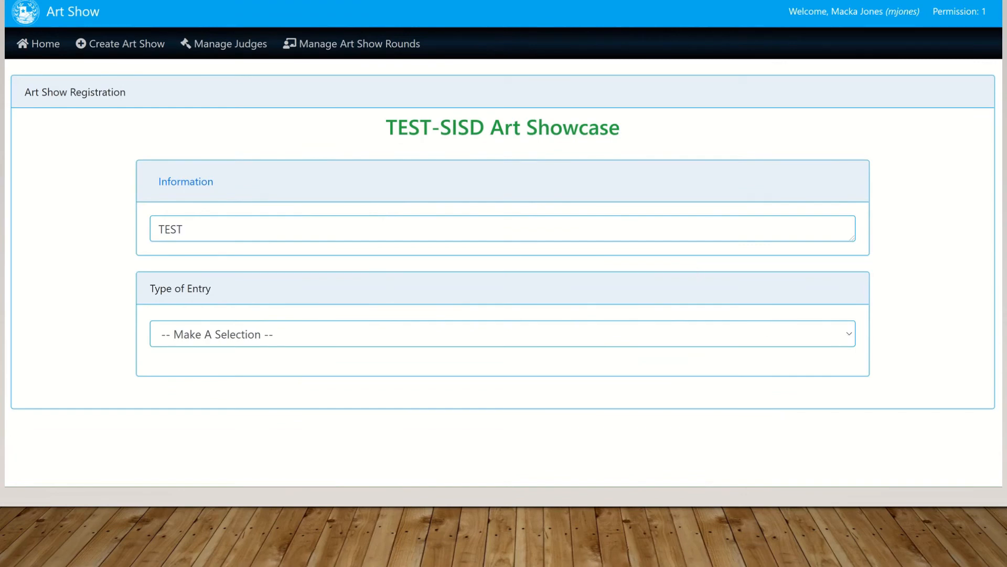
left_click(833, 335)
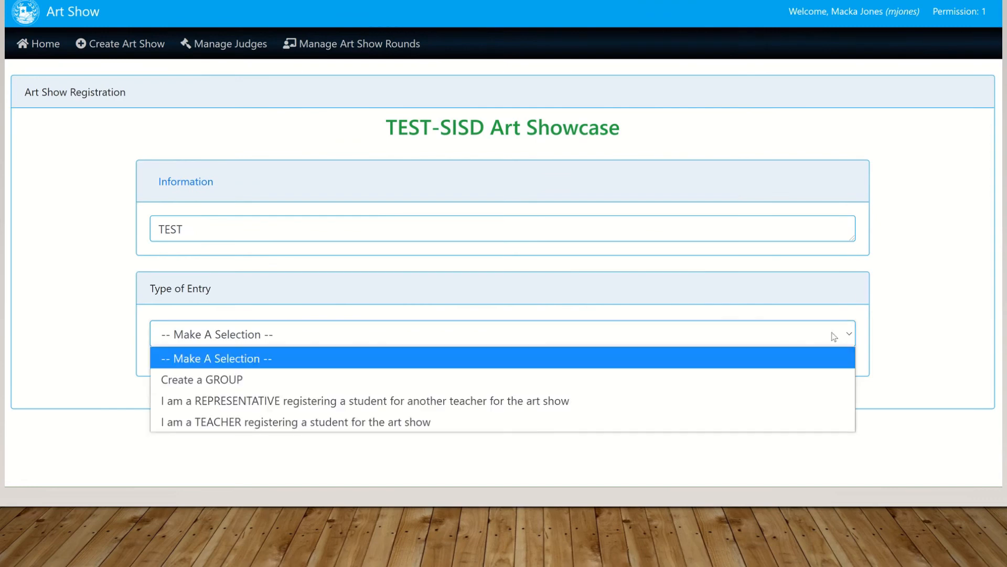
left_click(446, 379)
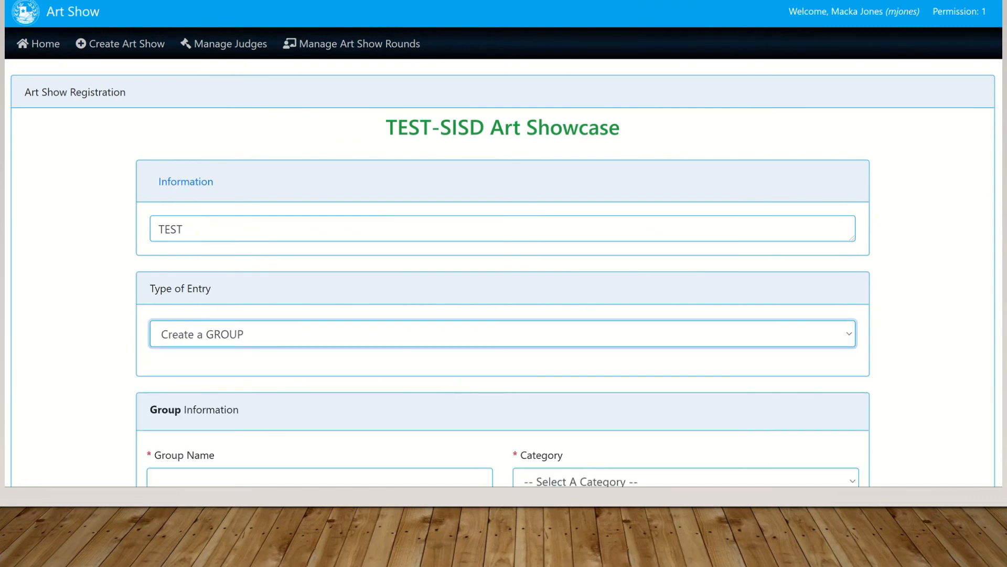
scroll(1000, 131, "down", 1)
scroll(842, 265, "up", 1)
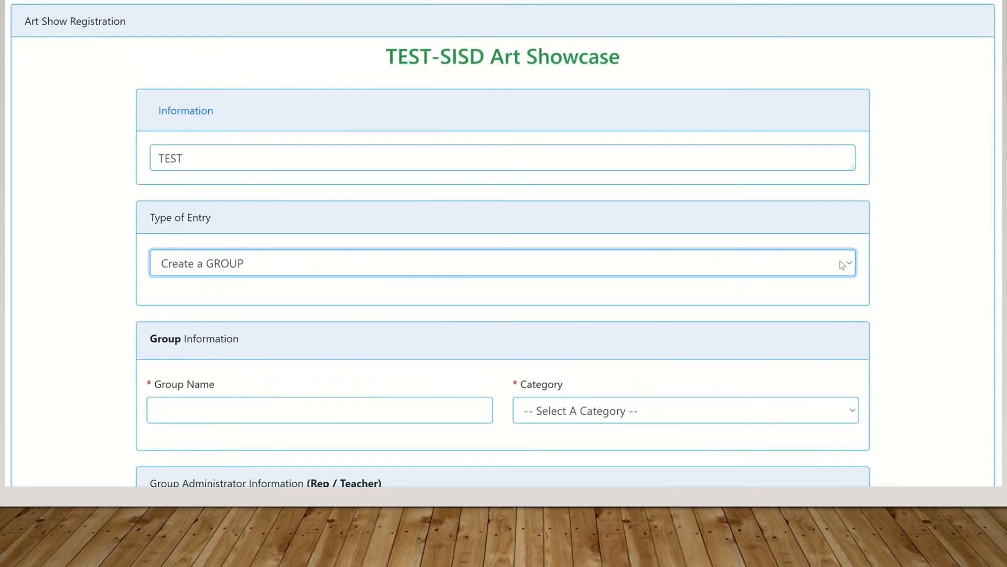
left_click(842, 268)
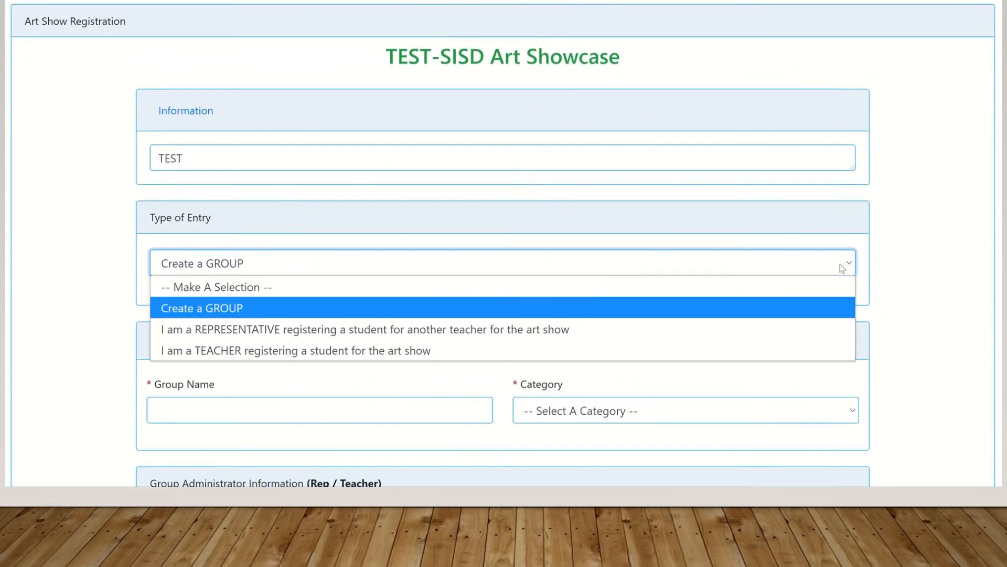
left_click(634, 350)
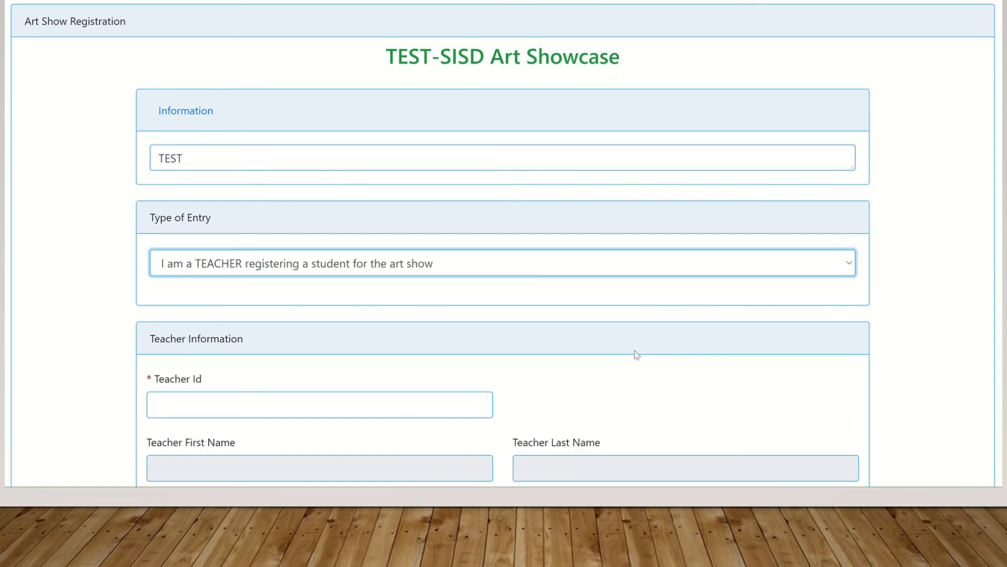
Enter the teacher's ID, correcting the mistyped digits
scroll(204, 210, "down", 4)
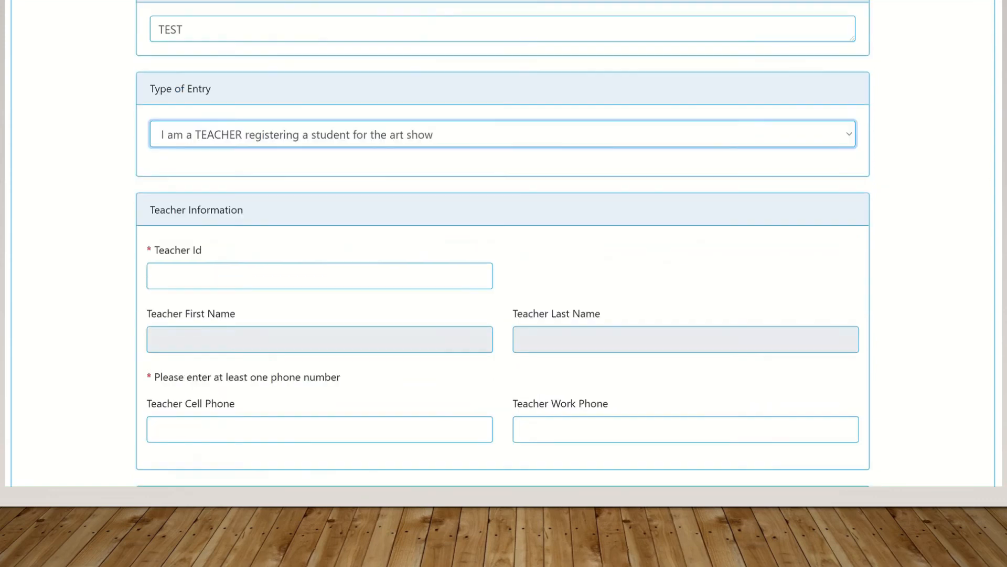
left_click(196, 218)
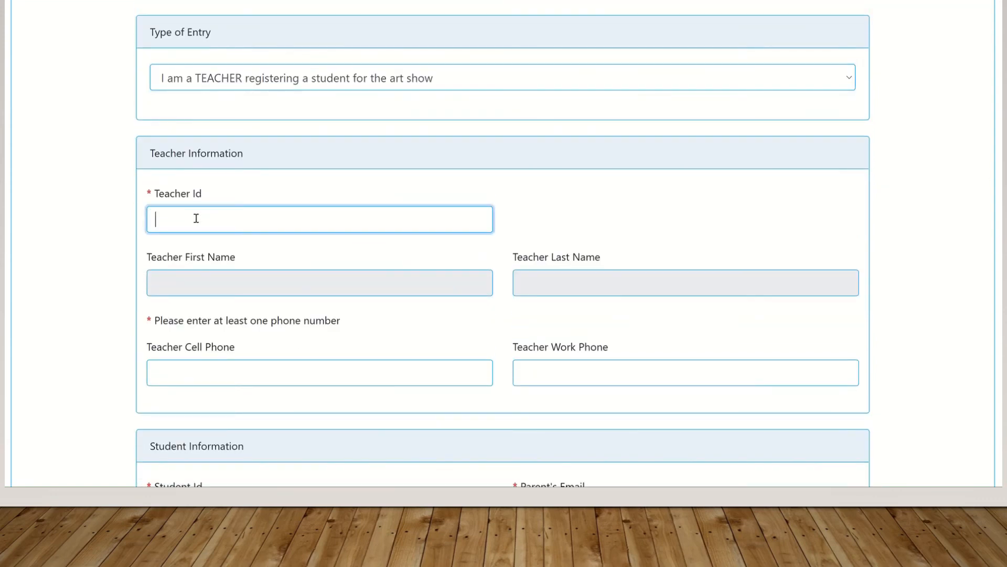
type("200026")
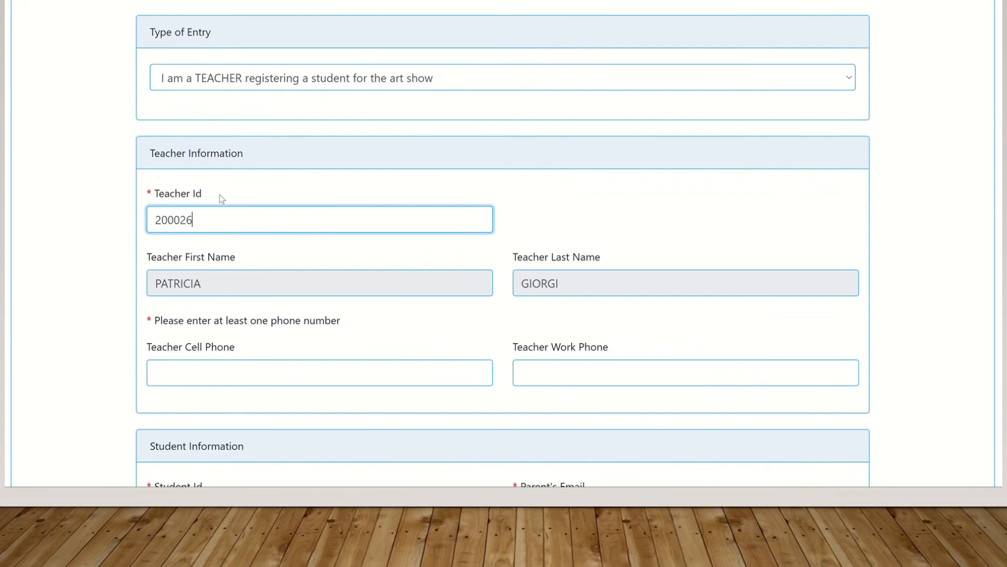
key("BackSpace")
type("5")
left_click(187, 221)
key("BackSpace")
type("4")
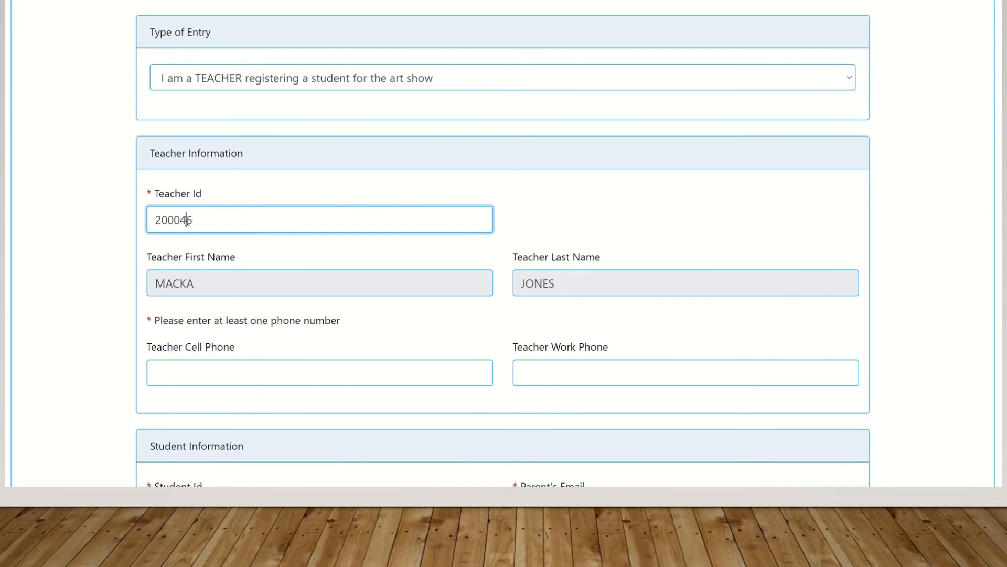
Fill the teacher's cell phone from the saved suggestion and add dashes to the number
left_click(188, 373)
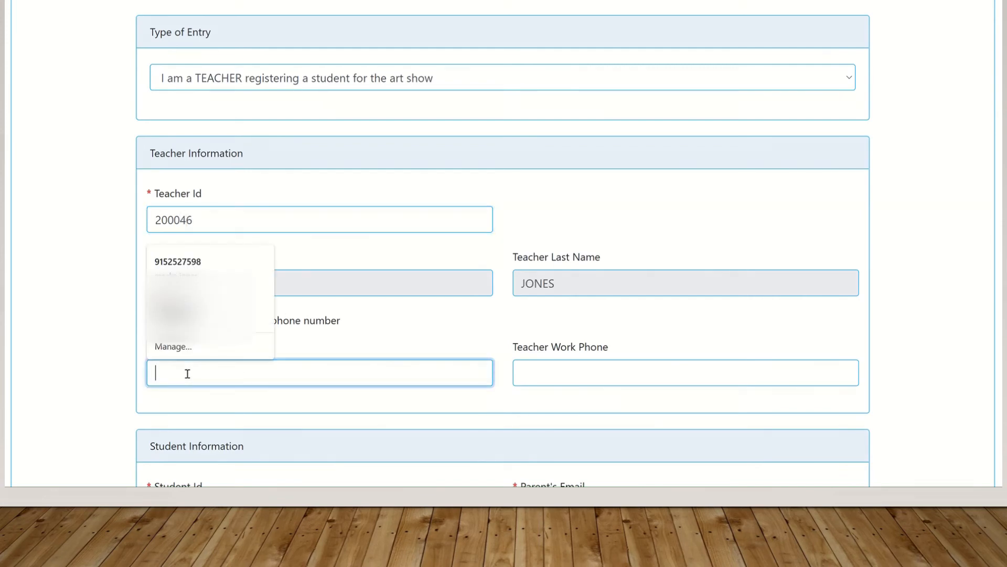
type("2")
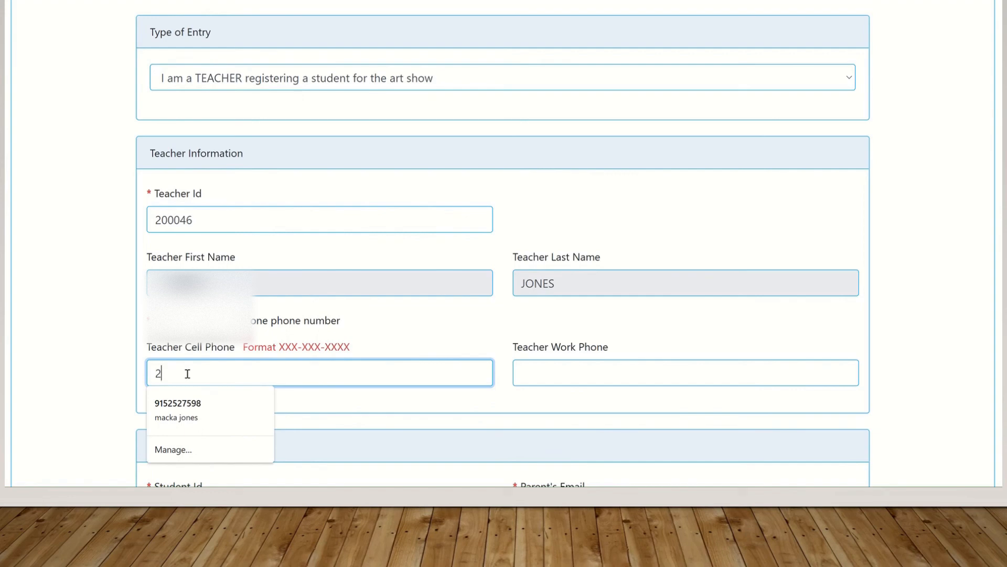
left_click(191, 408)
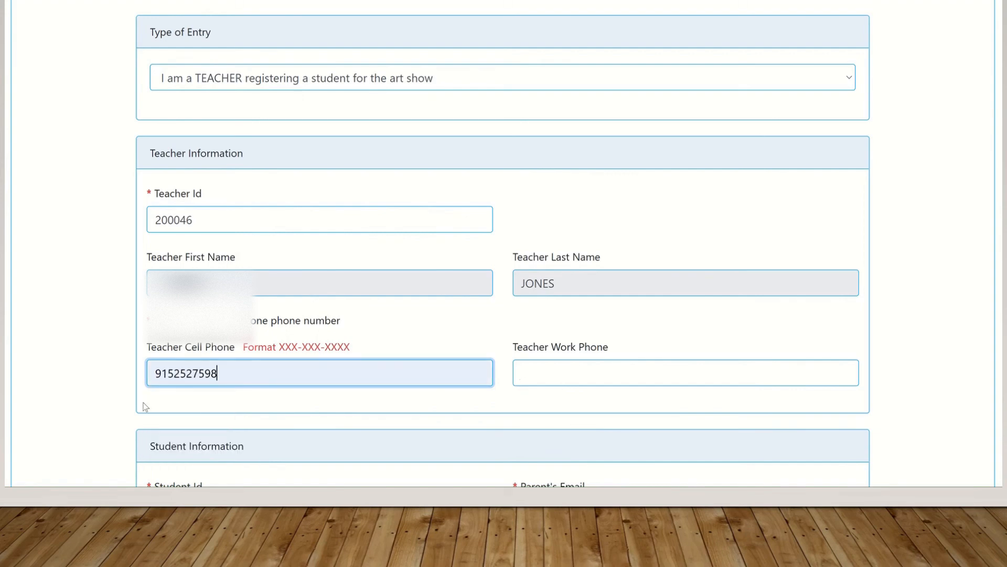
left_click(174, 373)
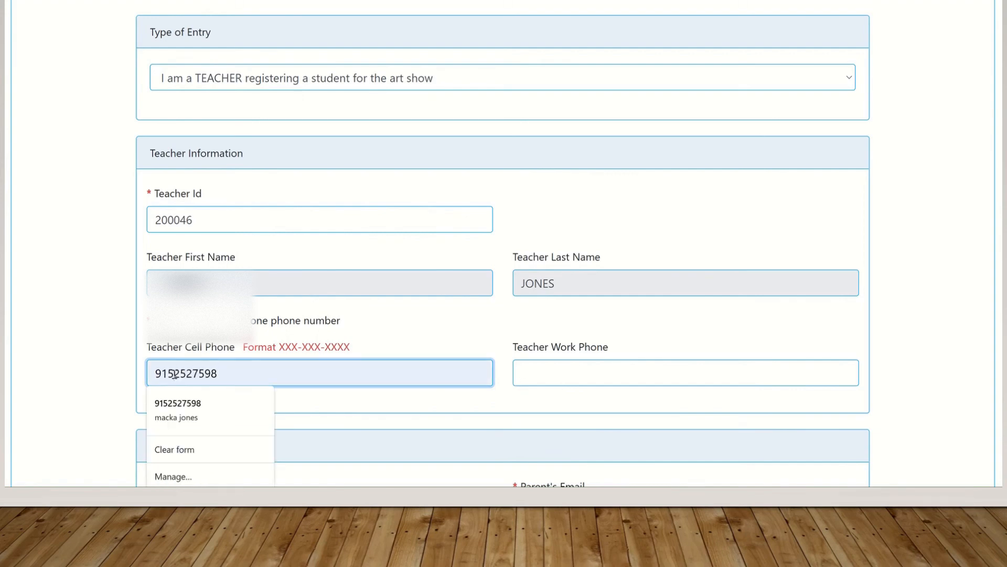
type("-")
left_click(197, 373)
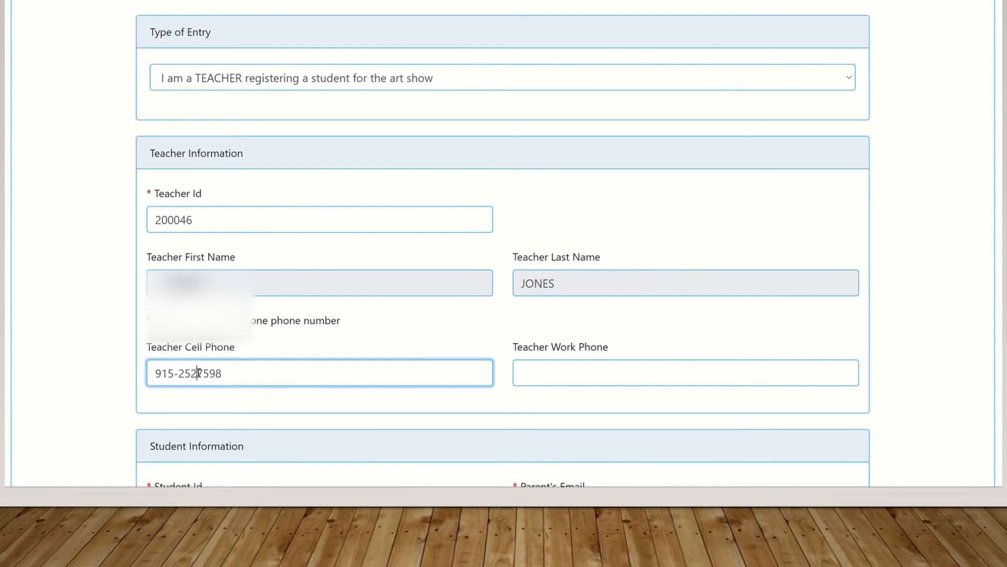
type("-")
Enter the student's ID to auto-fill the student's details
scroll(338, 187, "down", 6)
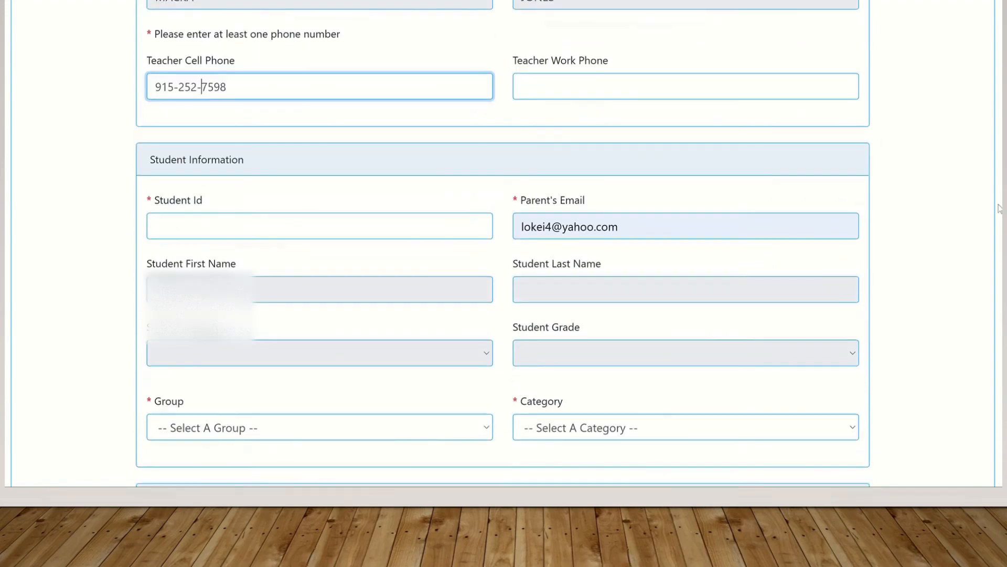
left_click(209, 208)
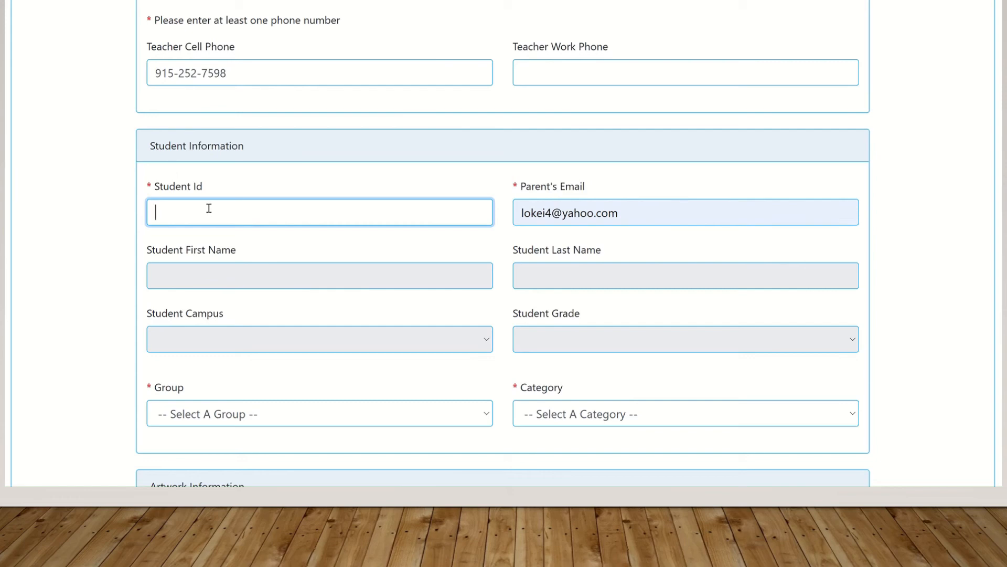
type("807506")
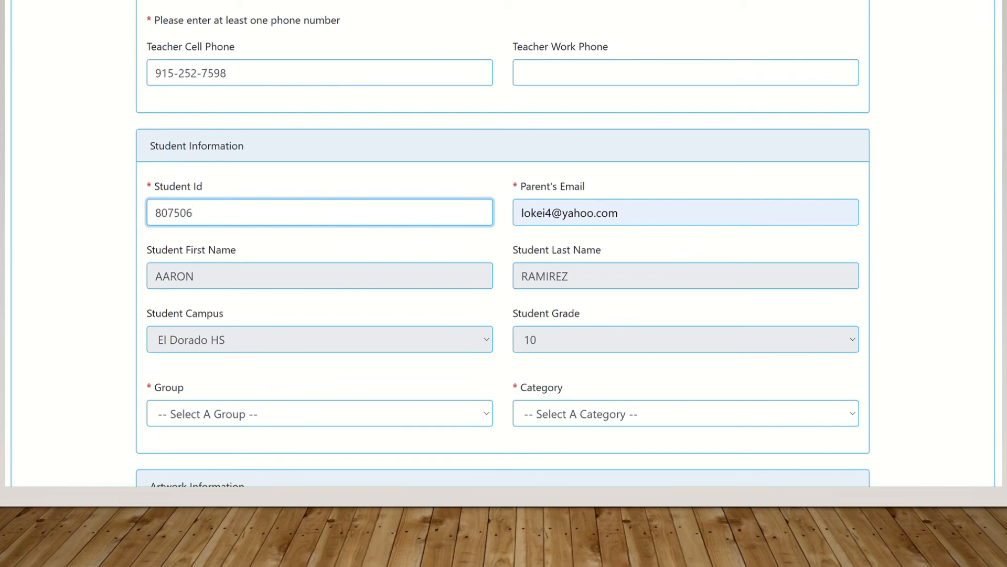
scroll(999, 200, "down", 1)
scroll(503, 246, "down", 3)
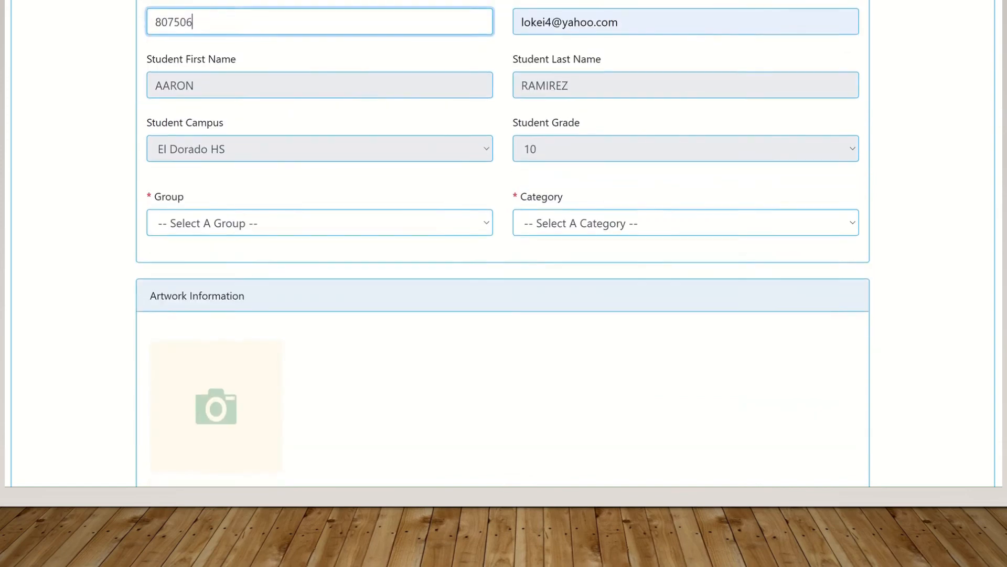
scroll(440, 209, "up", 1)
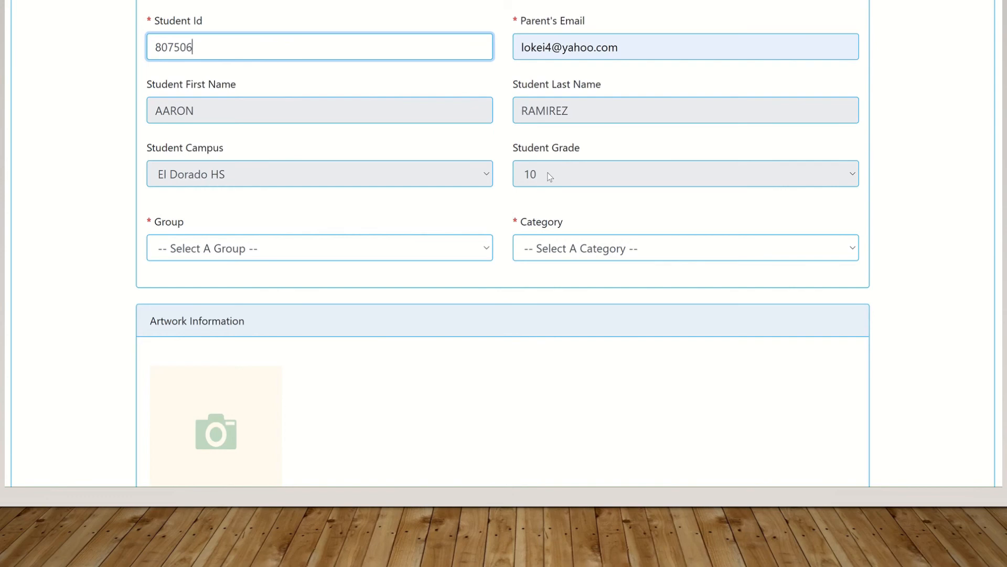
Assign the student to Group XI - Collaborative Group Project, join the teacher's class project group, and submit
left_click(473, 245)
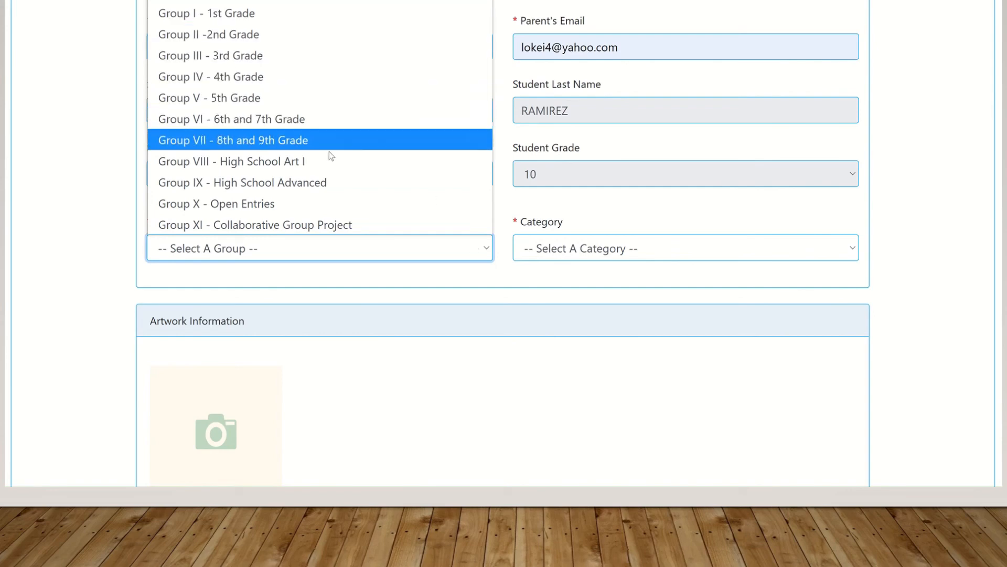
left_click(339, 225)
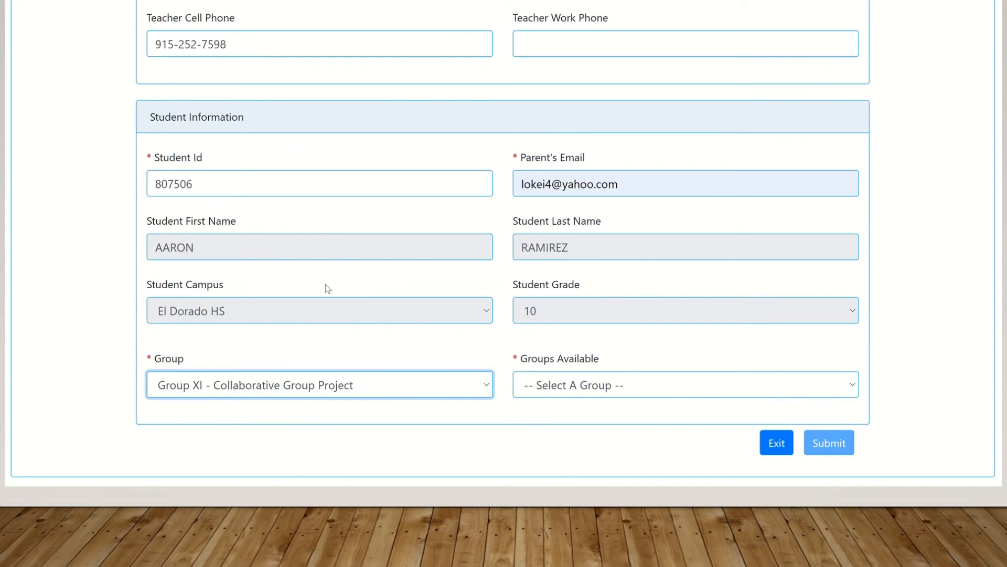
left_click(854, 387)
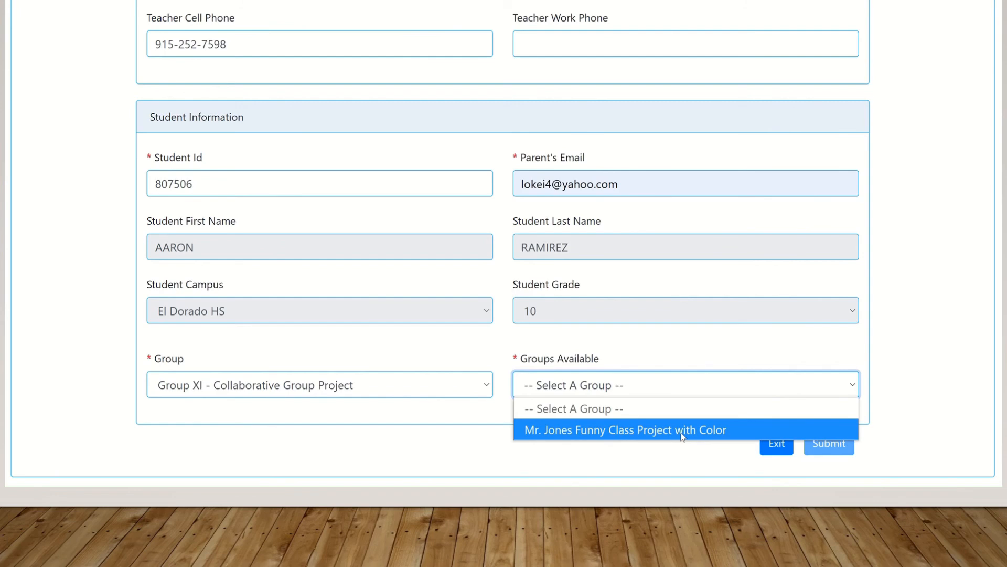
left_click(683, 436)
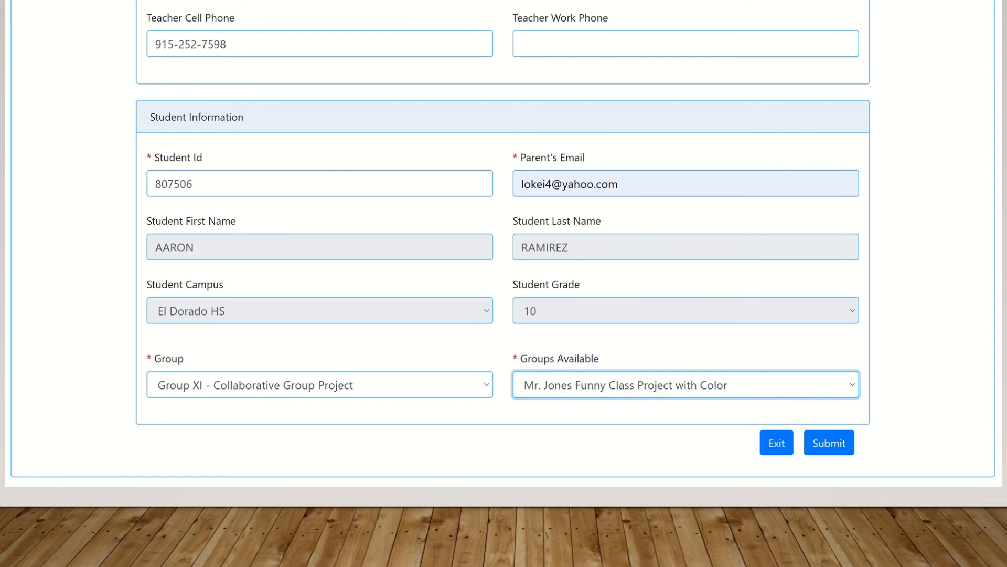
scroll(503, 244, "up", 5)
scroll(503, 244, "down", 5)
left_click(840, 450)
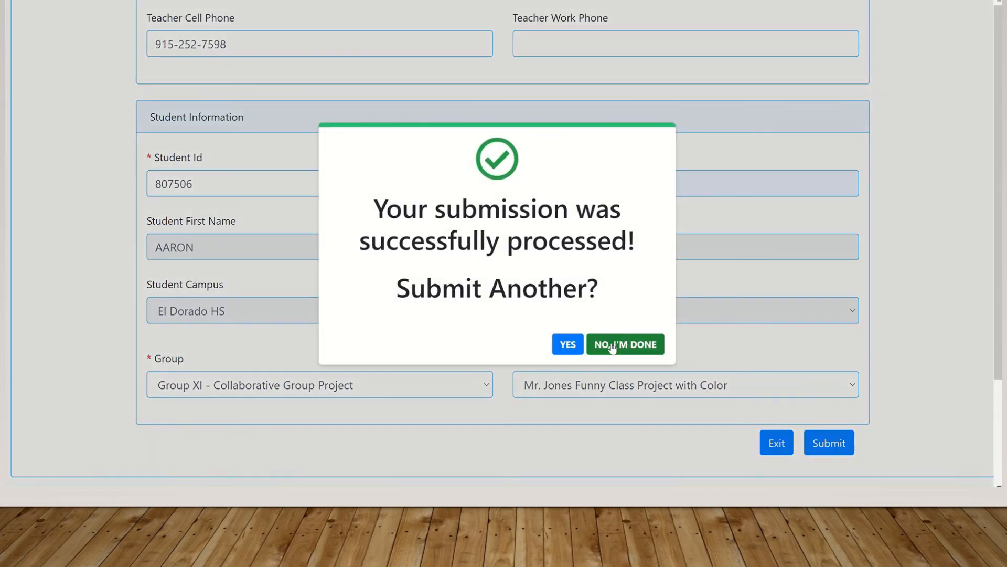
Start another registration with the next student's ID and the parent's e-mail from the suggestion
left_click(567, 346)
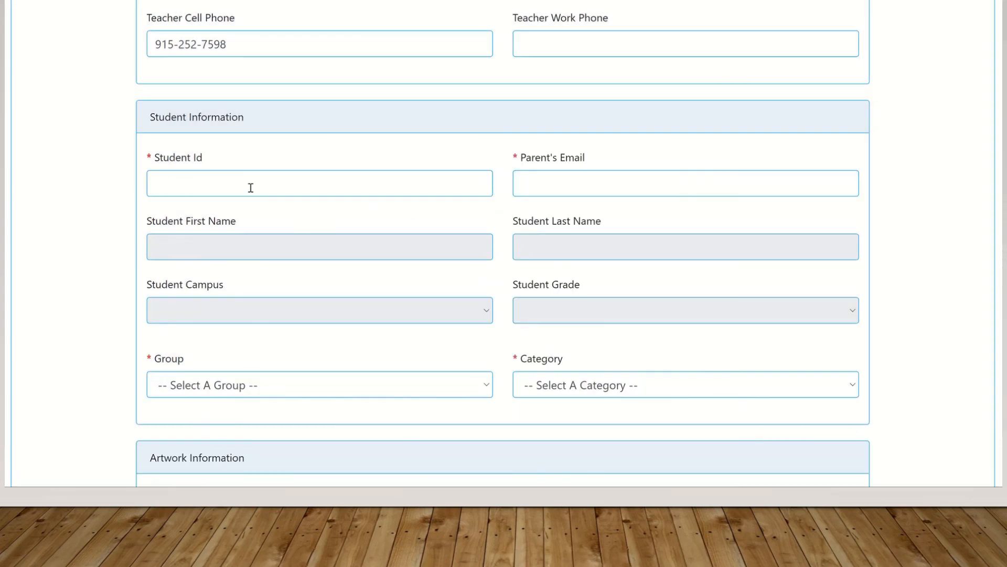
left_click(250, 188)
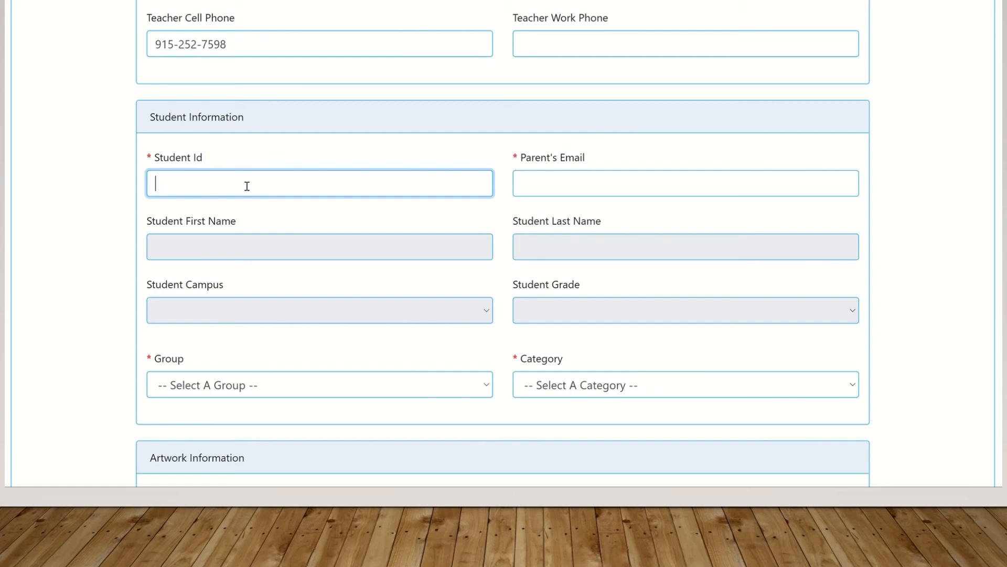
type("810001")
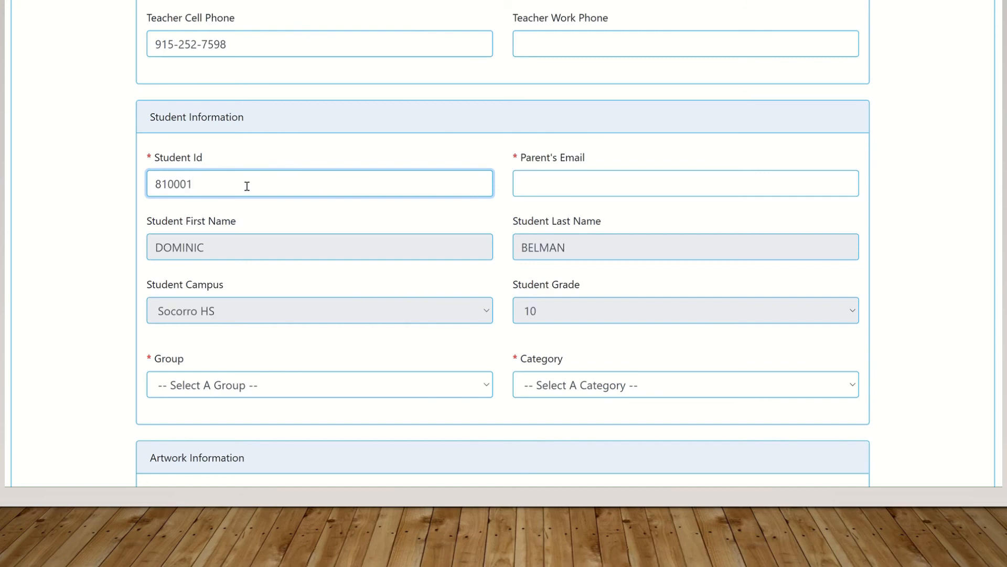
left_click(530, 181)
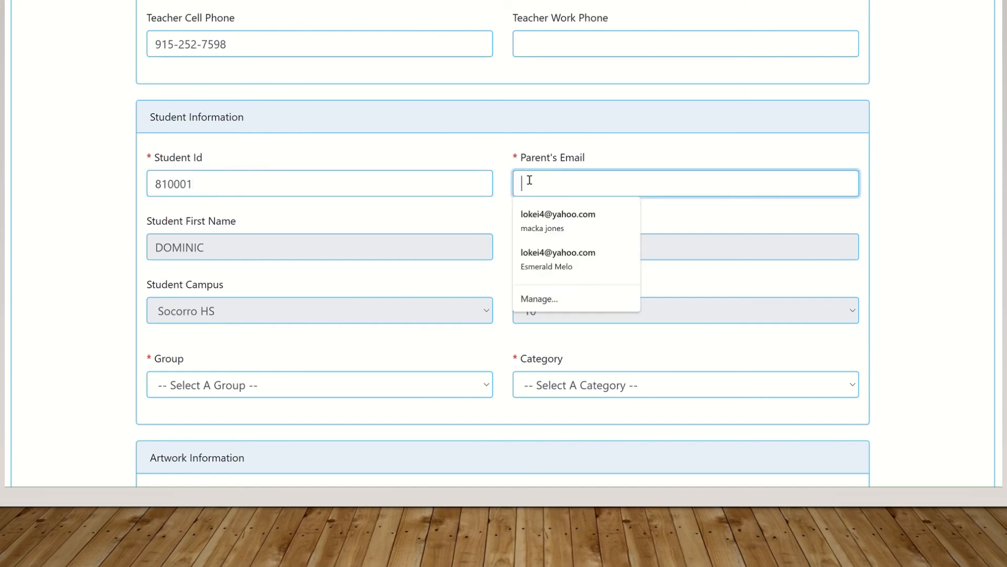
left_click(548, 221)
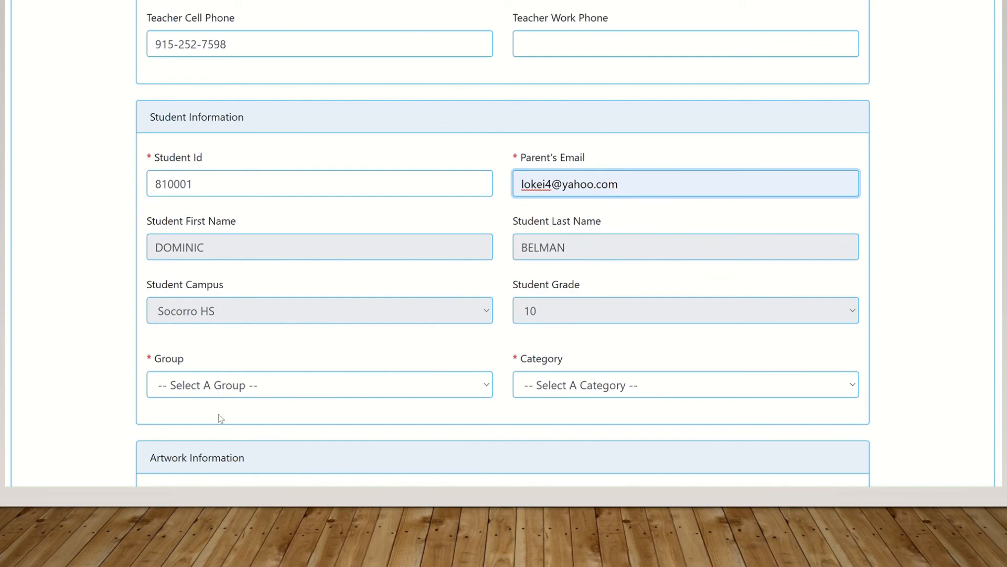
Put this student in Group XI's existing class project group, submit, and choose 'No, I'm done'
left_click(475, 386)
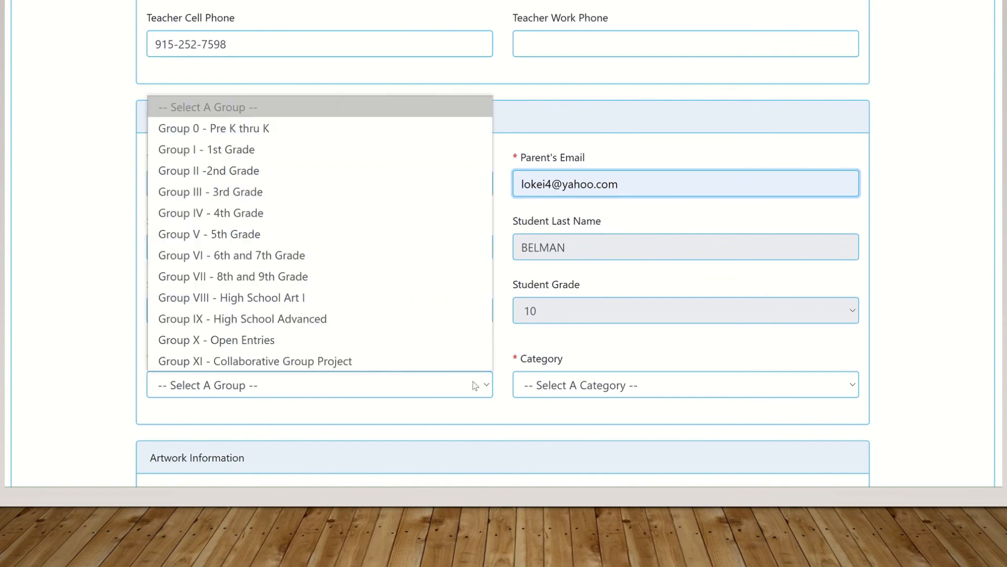
left_click(433, 362)
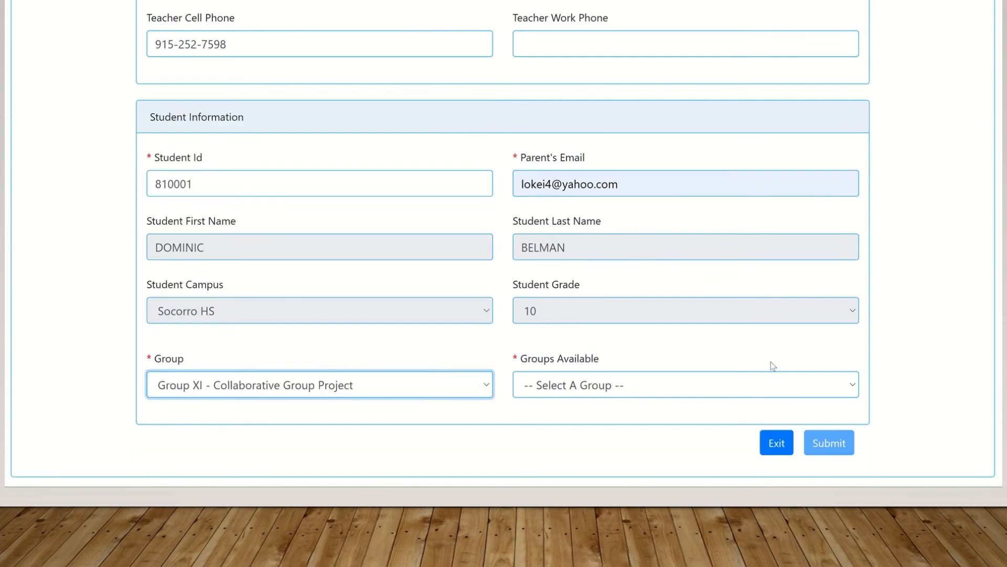
left_click(750, 388)
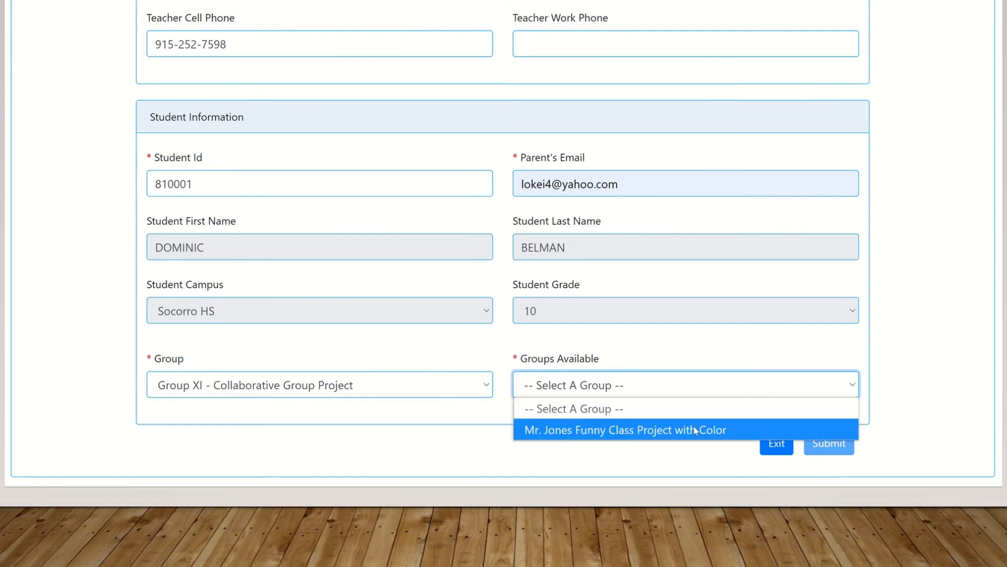
left_click(696, 428)
left_click(833, 445)
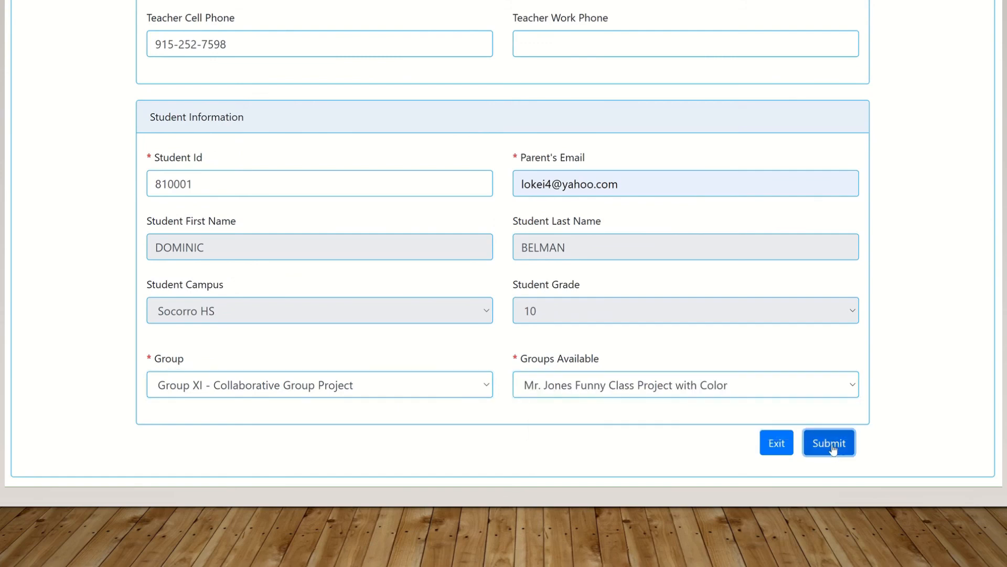
left_click(627, 346)
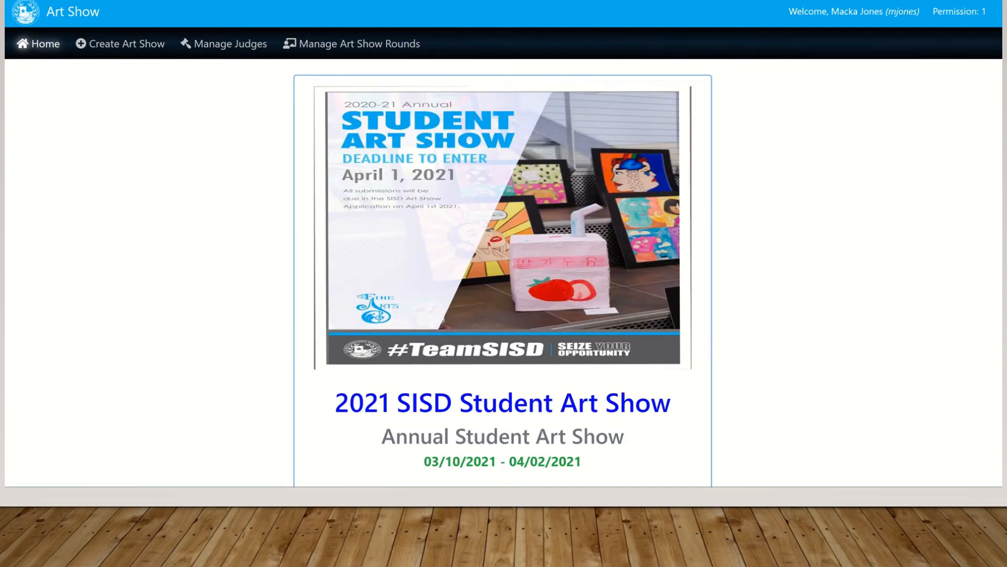
Open the Frankenstein's Monster entry from the TEST-SISD Art Showcase entries
scroll(504, 244, "down", 15)
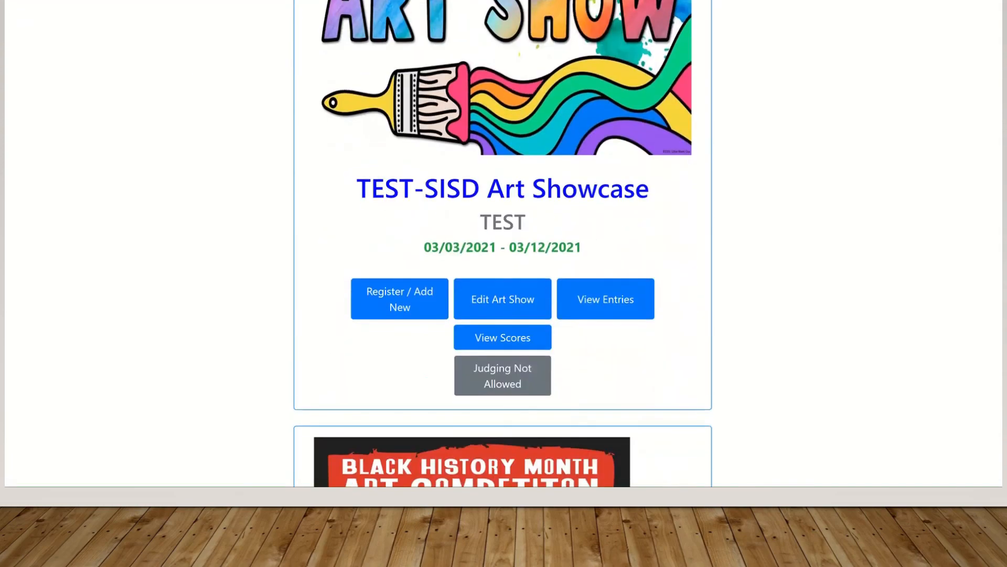
left_click(628, 311)
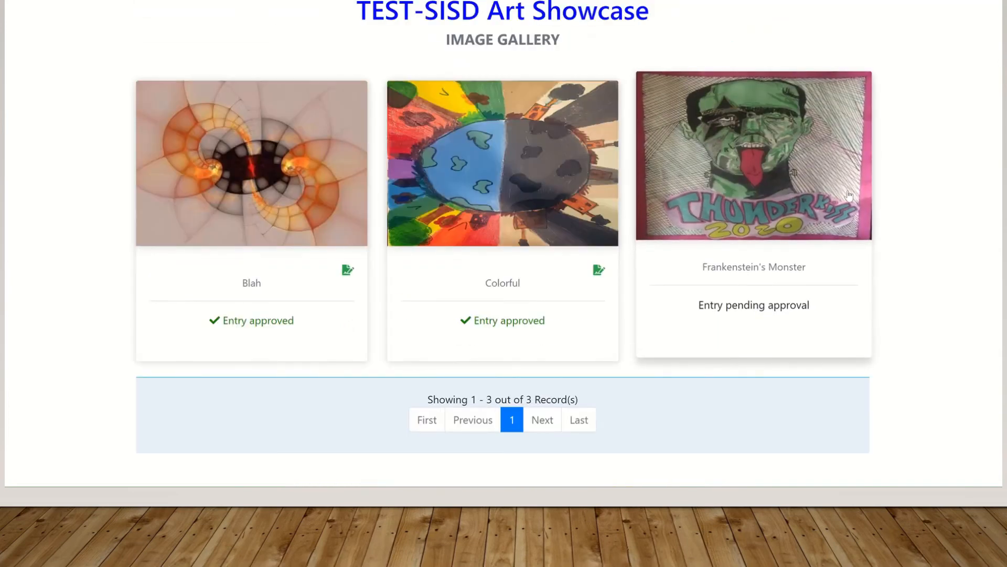
left_click(789, 185)
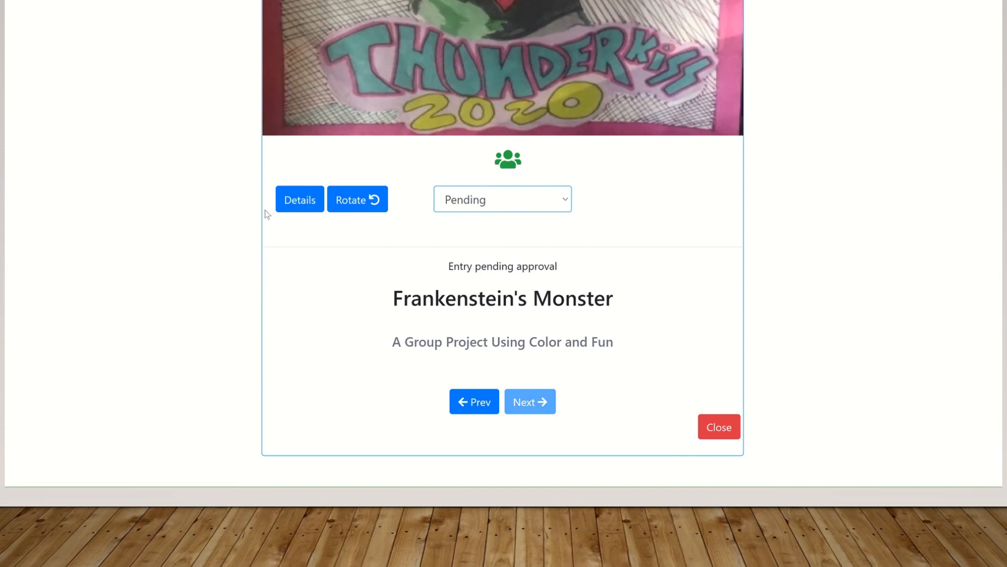
Show the entry's details and review its rep, teacher and group fields
left_click(306, 200)
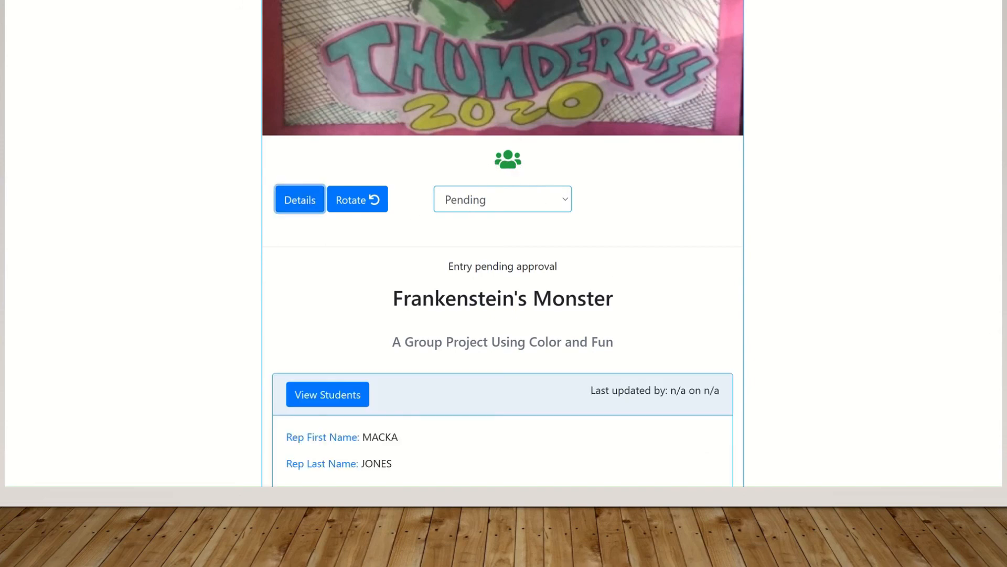
scroll(503, 243, "down", 7)
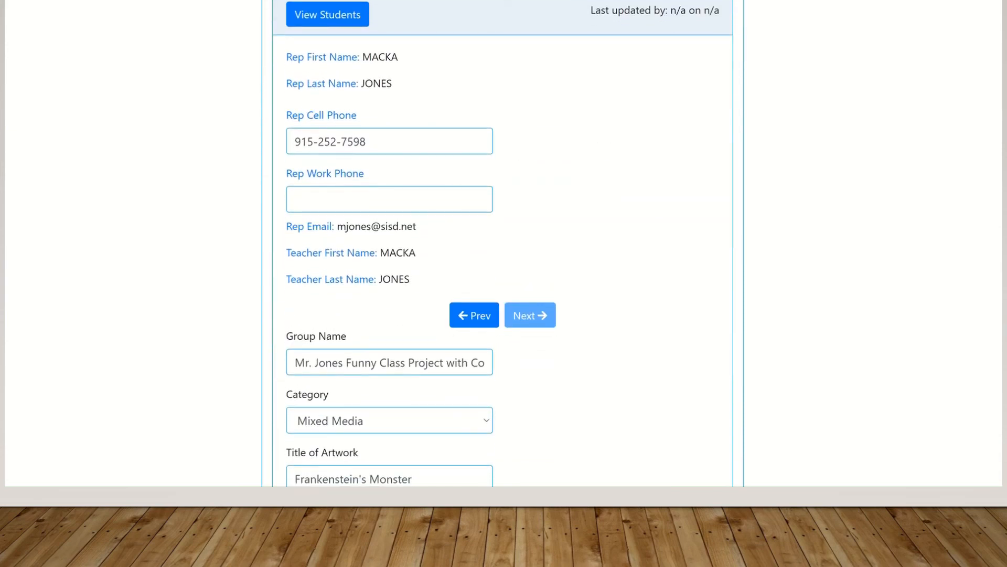
scroll(503, 243, "down", 2)
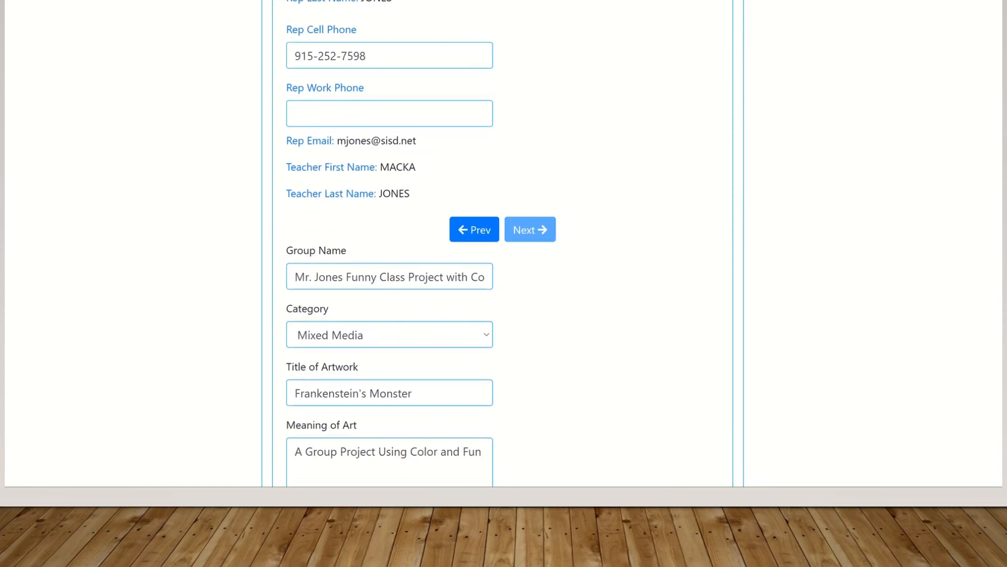
scroll(502, 243, "up", 1)
scroll(503, 244, "down", 1)
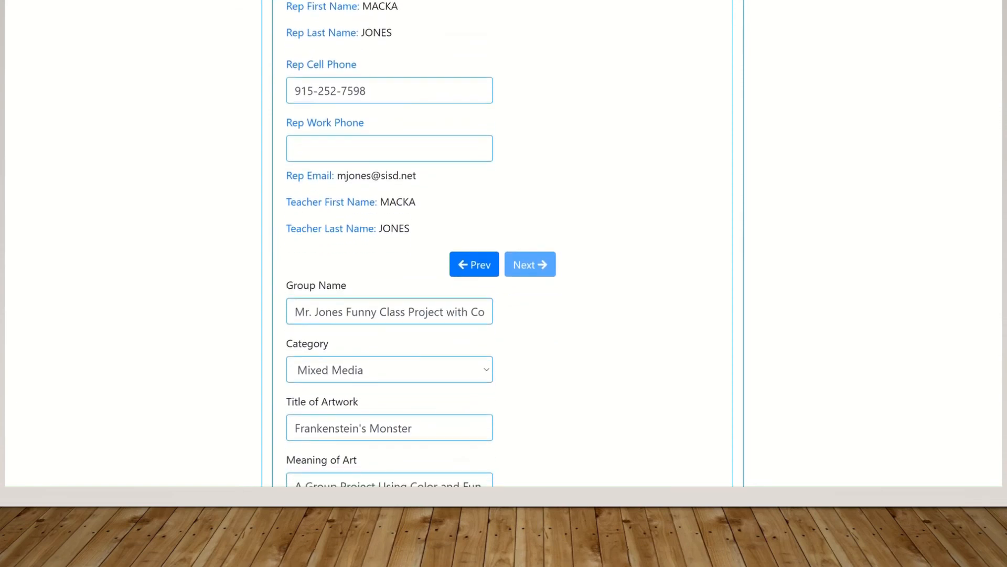
scroll(502, 243, "down", 4)
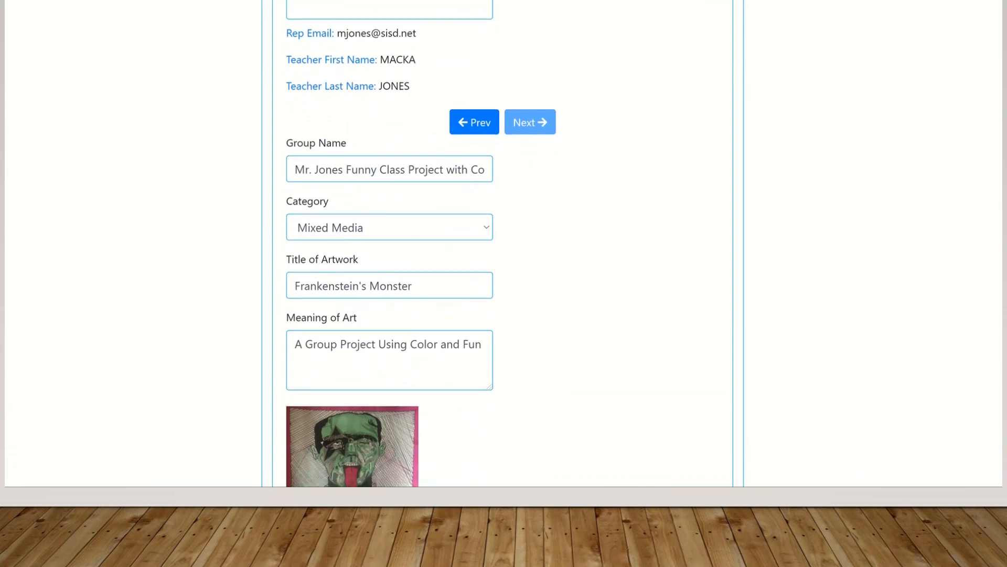
scroll(503, 244, "down", 4)
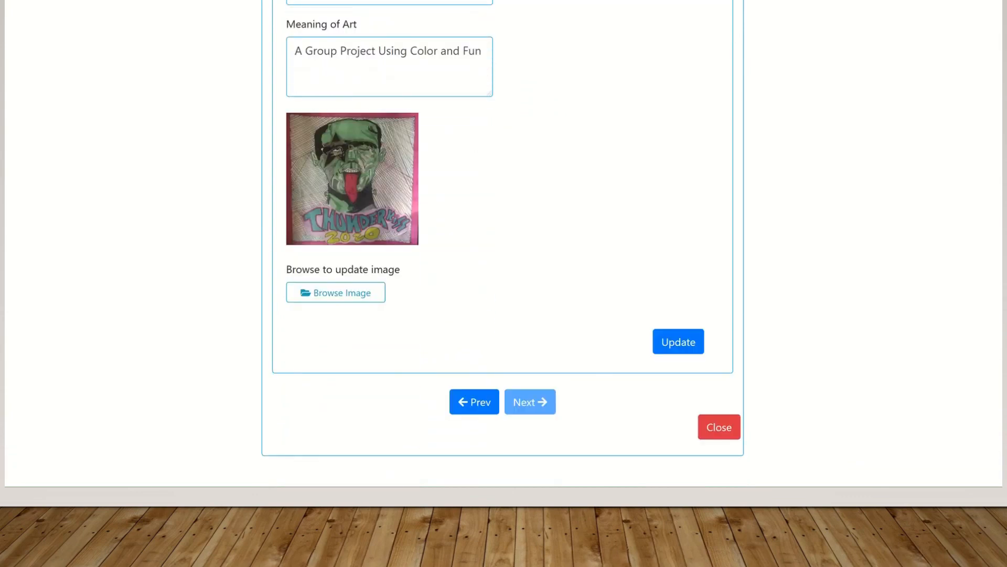
scroll(503, 243, "up", 2)
scroll(503, 243, "down", 1)
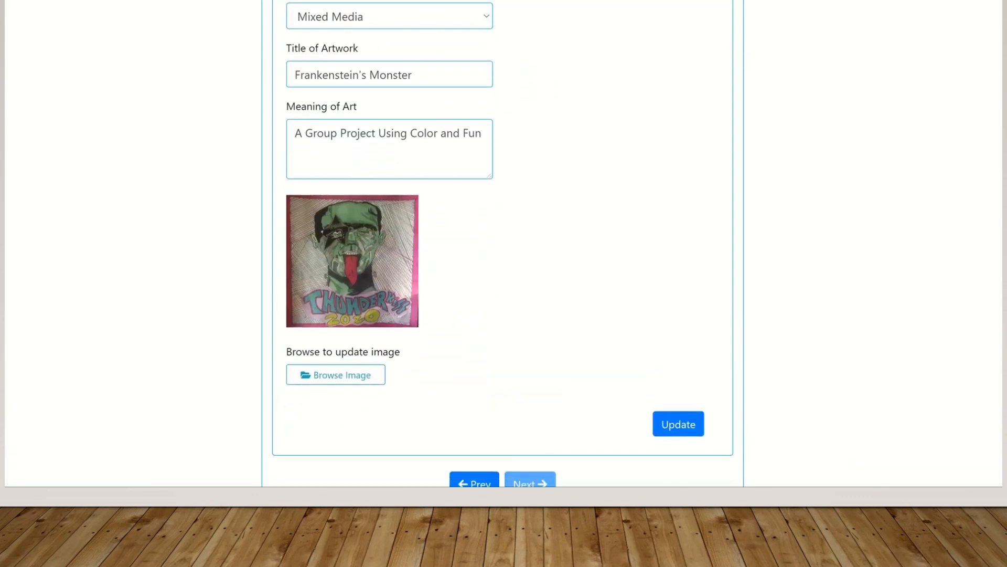
scroll(502, 243, "up", 1)
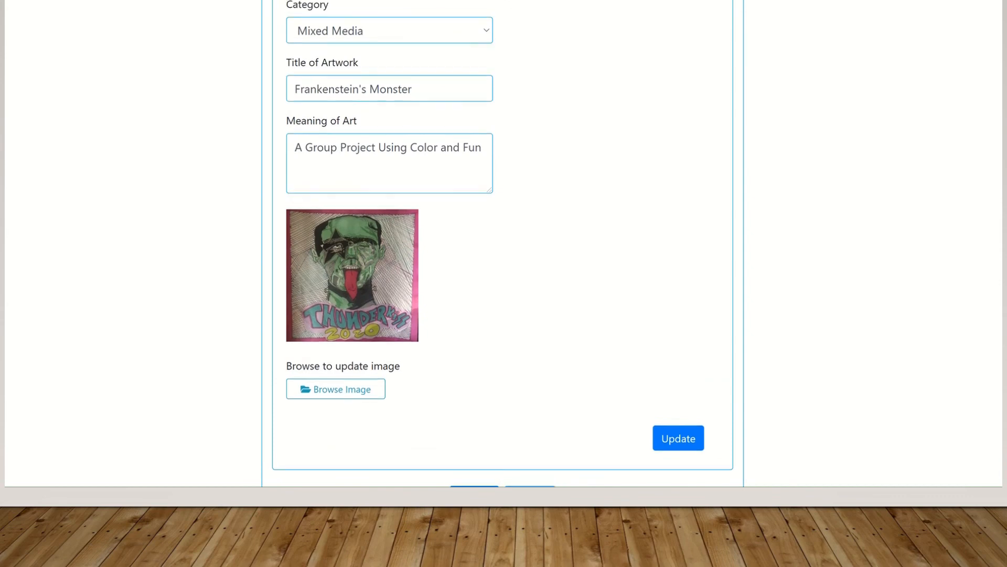
scroll(503, 244, "down", 1)
scroll(502, 243, "up", 10)
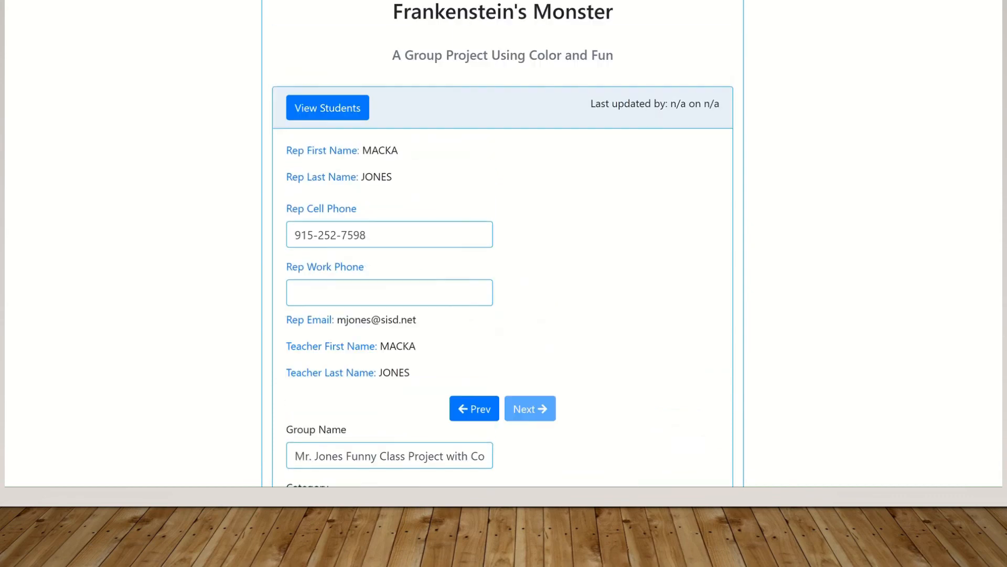
List the group's two students and expand the first one's grade 10, El Dorado HS info
left_click(328, 111)
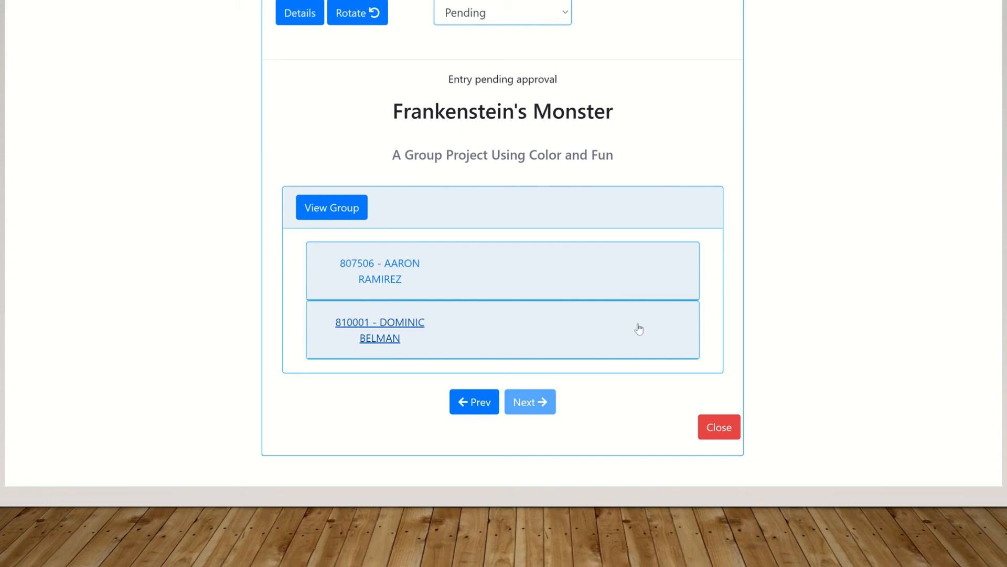
left_click(391, 265)
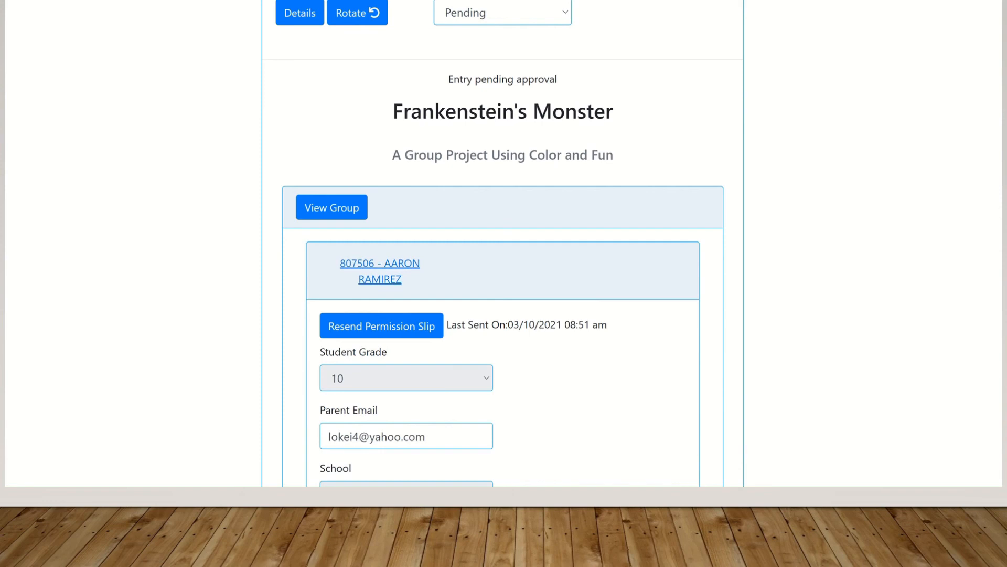
scroll(503, 241, "down", 5)
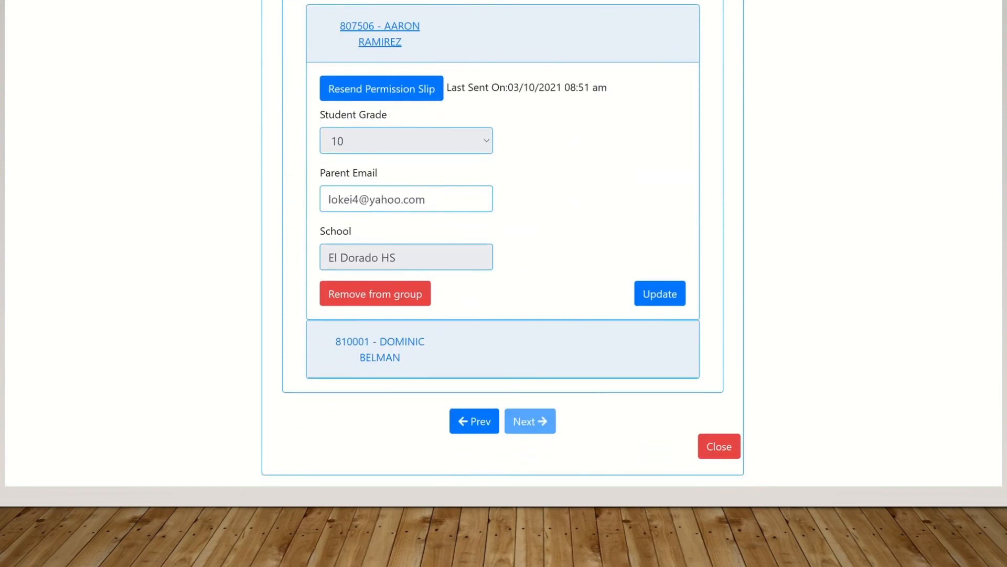
scroll(503, 242, "up", 1)
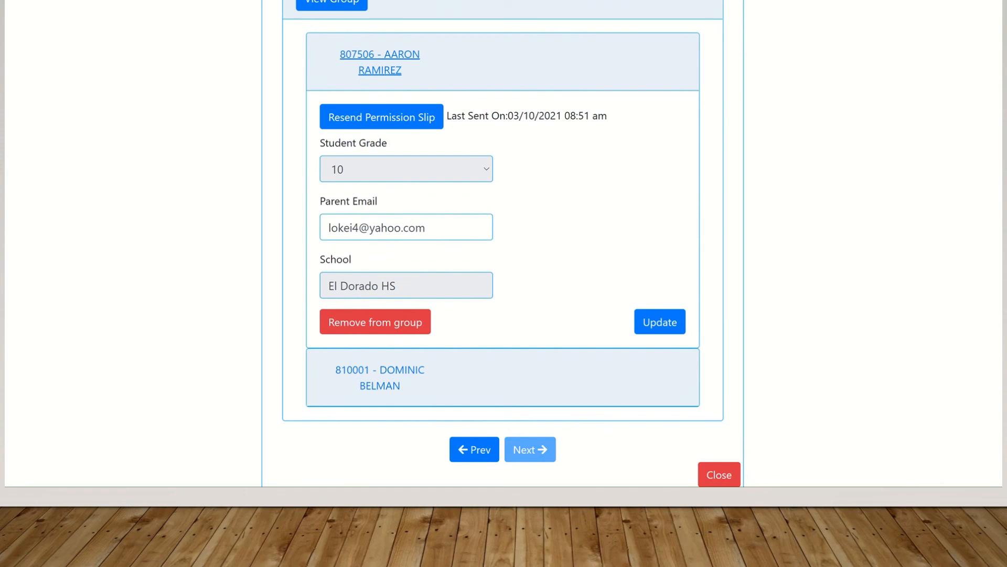
scroll(502, 243, "up", 1)
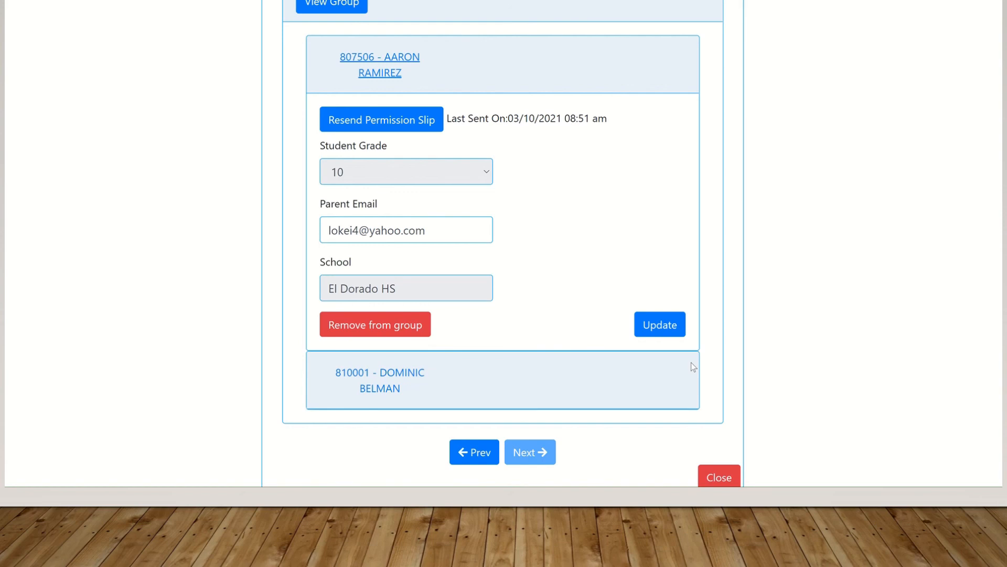
Close the group details dialog to get back to the image gallery
left_click(720, 477)
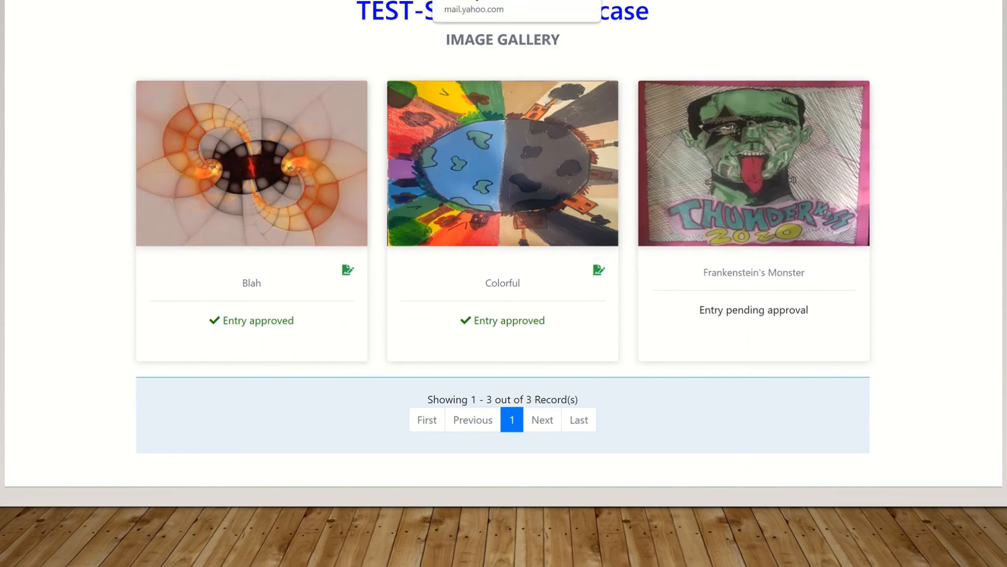
In Yahoo Mail, open the first member's Art Show Notification and follow its permission-slip link
left_click(488, 1)
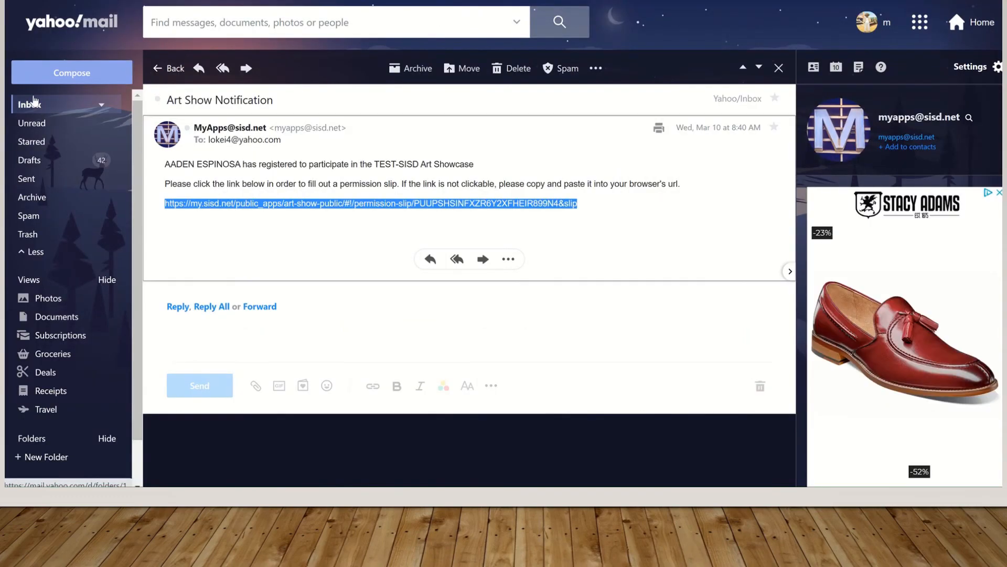
left_click(33, 101)
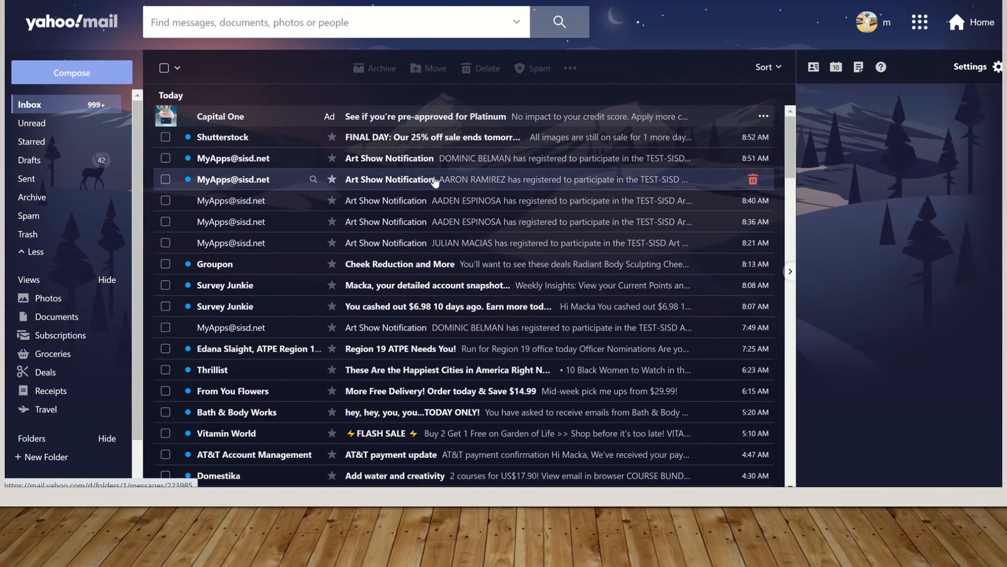
left_click(444, 185)
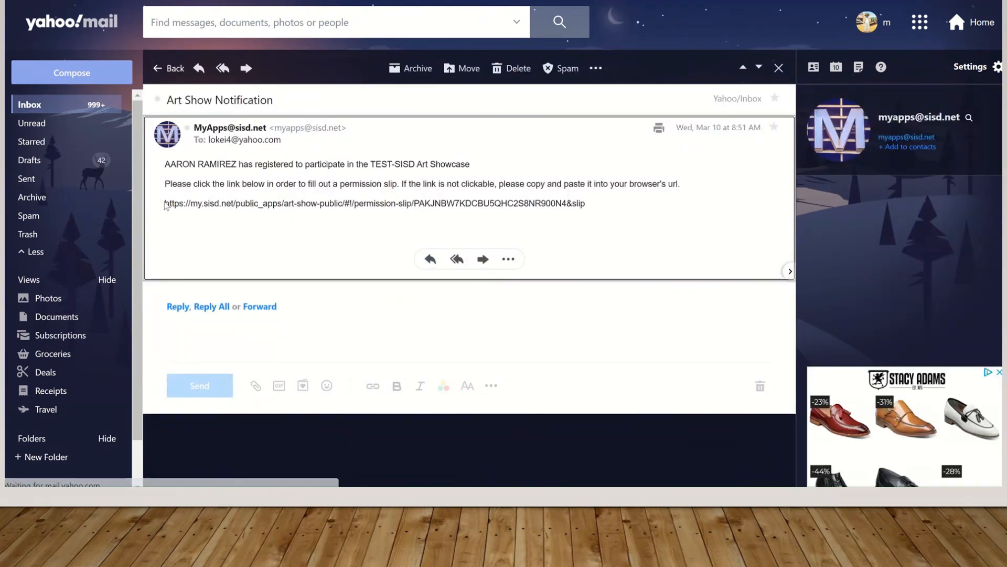
left_click_drag(167, 203, 586, 205)
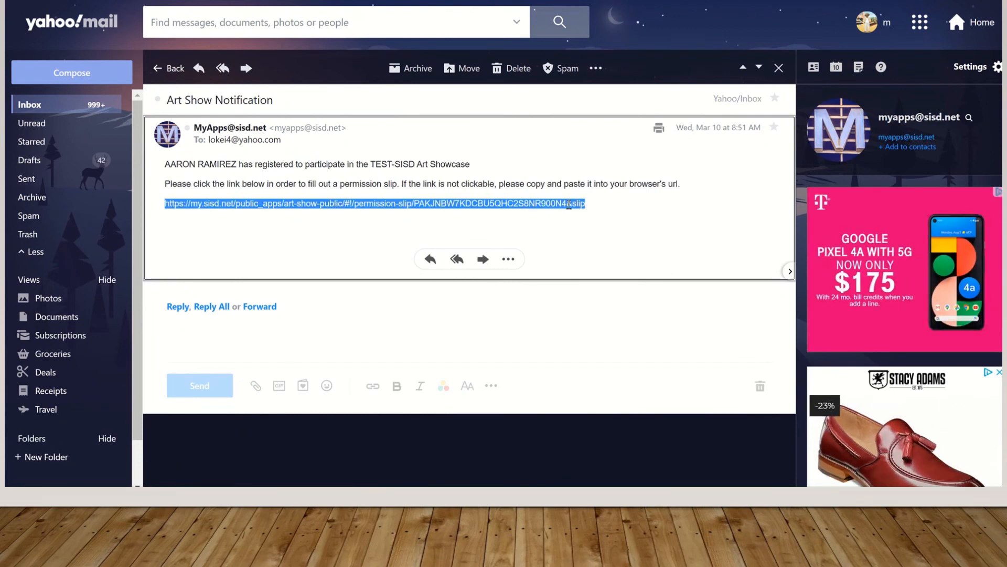
right_click(569, 204)
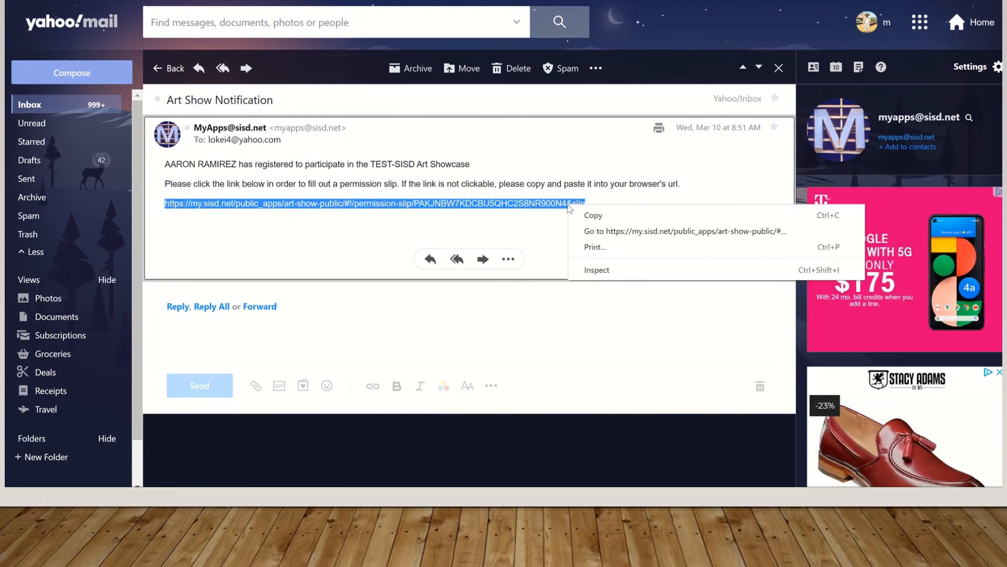
left_click(617, 230)
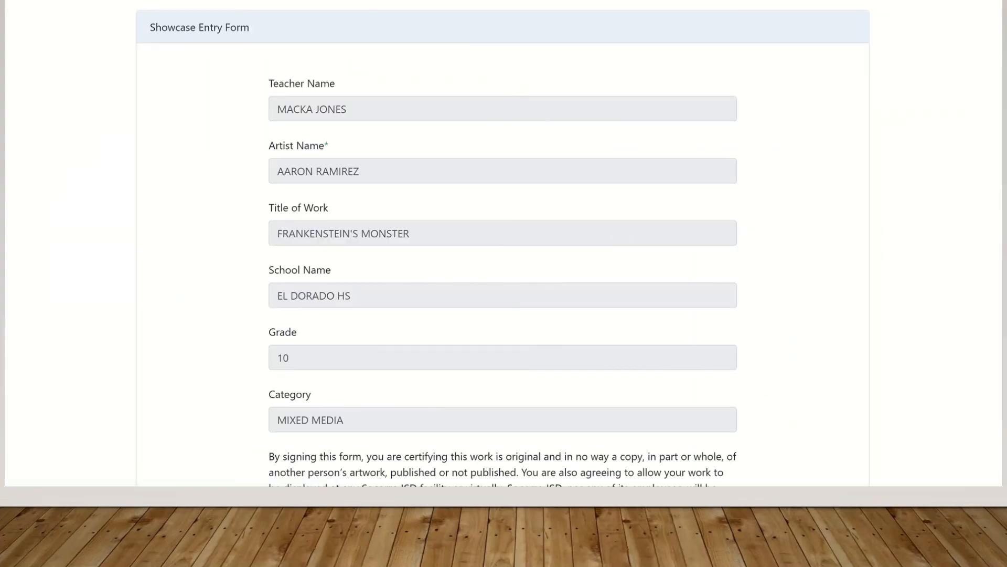
Copy the Artist Name on the slip into the Artist Signature field
scroll(503, 241, "down", 7)
scroll(503, 242, "up", 5)
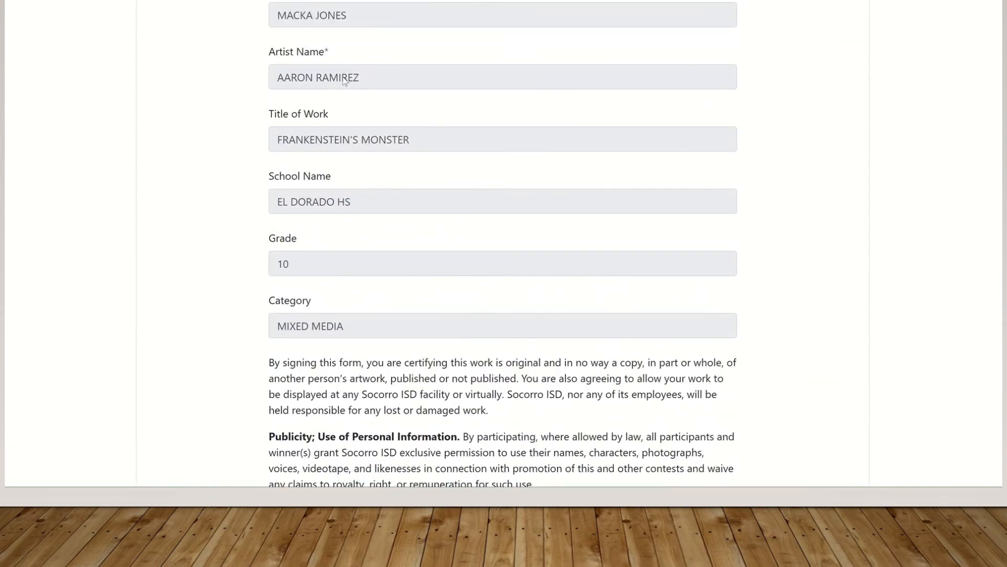
left_click_drag(360, 78, 250, 76)
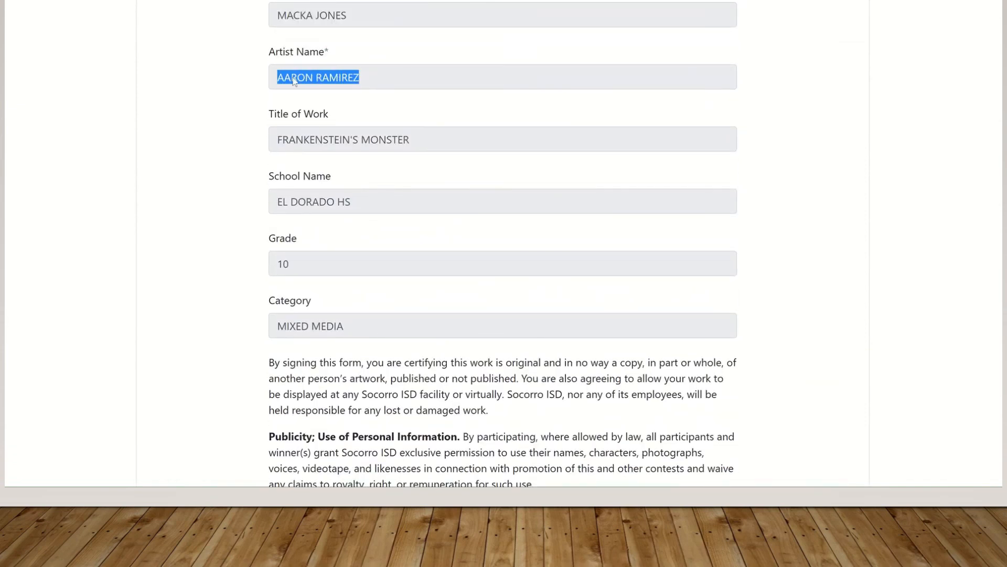
right_click(293, 80)
left_click(357, 88)
scroll(997, 262, "down", 5)
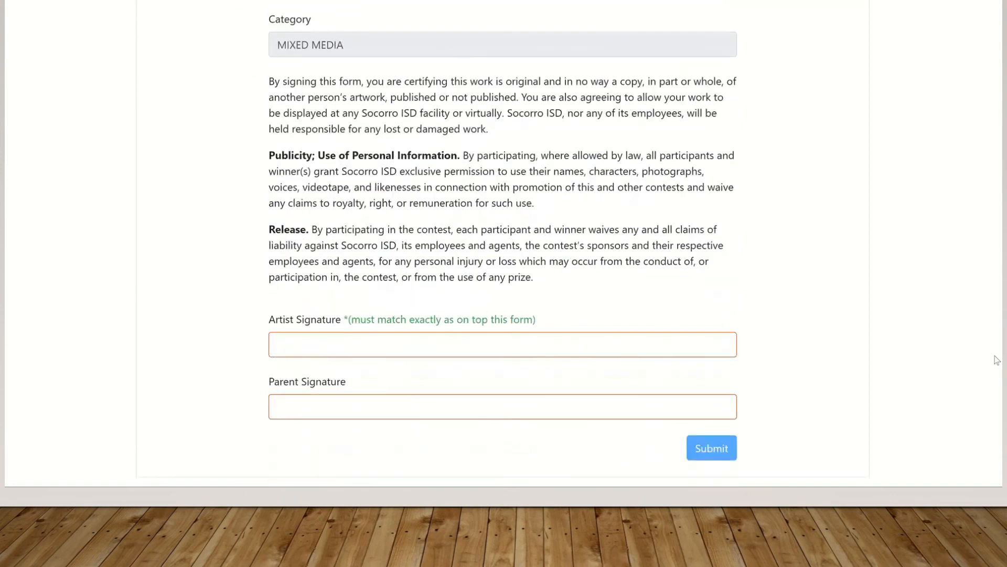
left_click(318, 341)
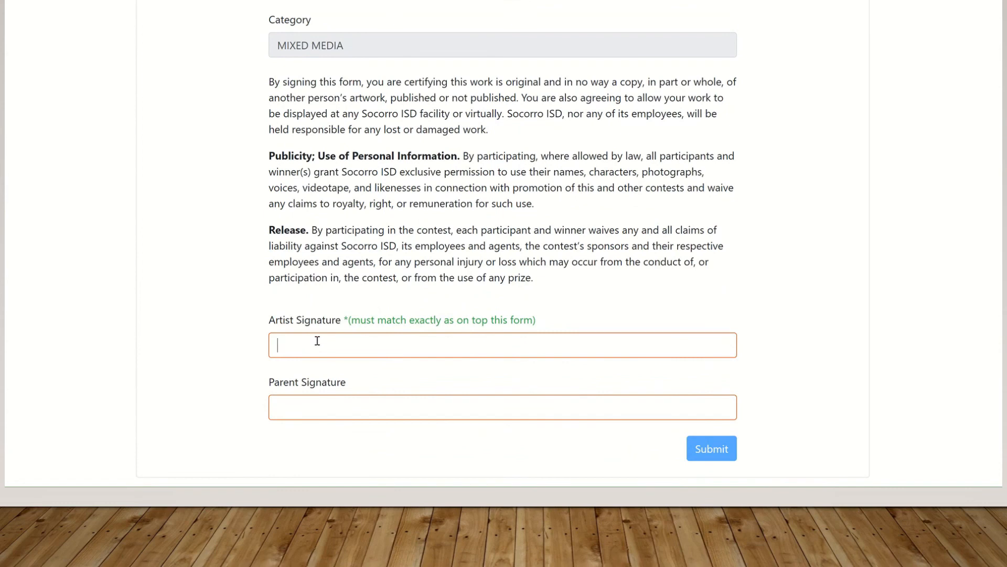
right_click(318, 341)
left_click(385, 239)
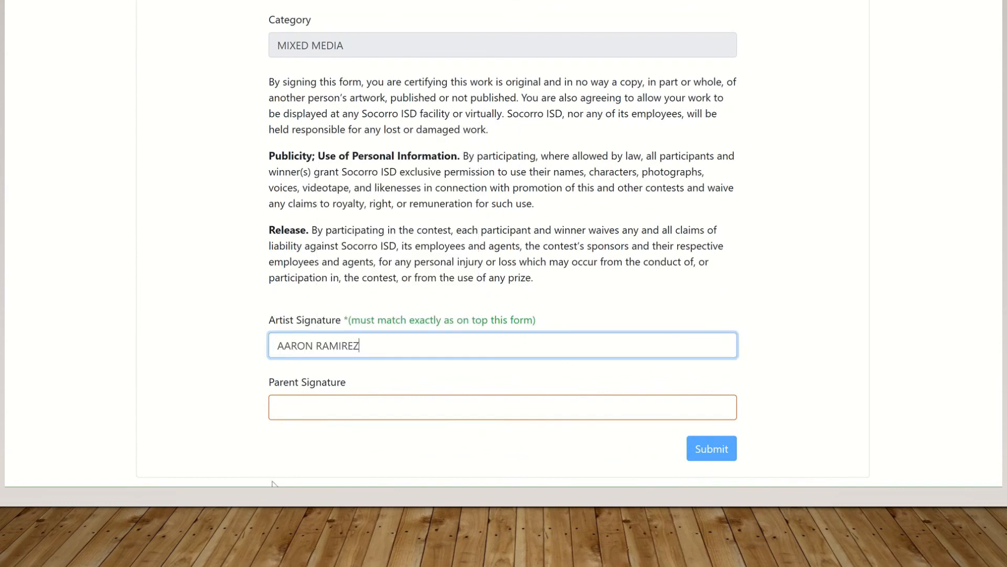
Enter the parent's name as the Parent Signature and submit the slip
left_click(299, 409)
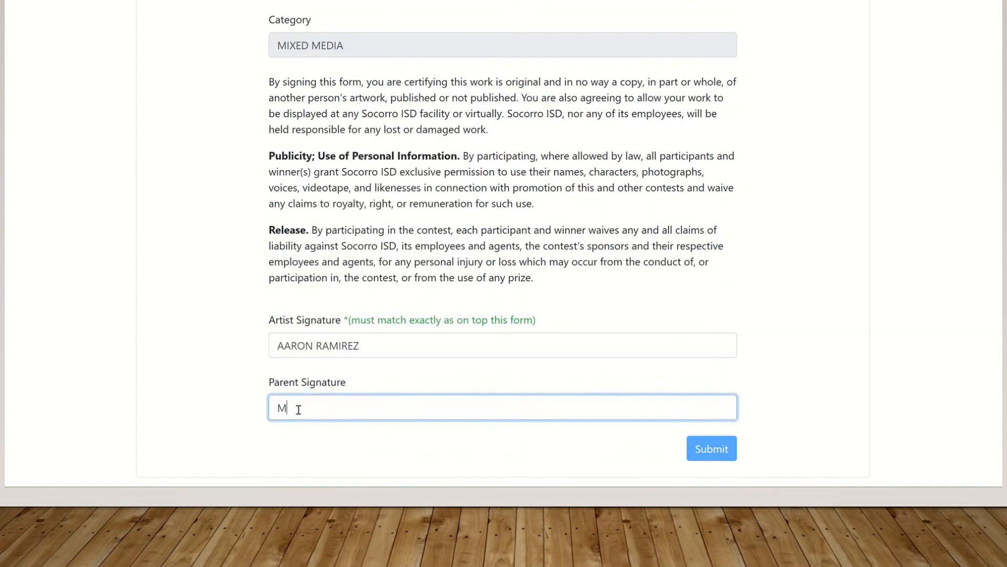
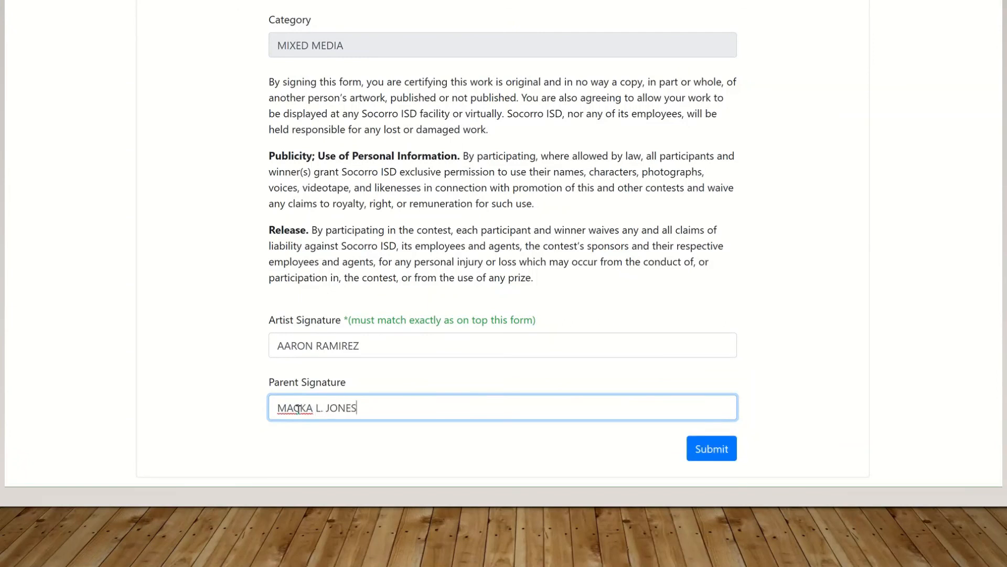
left_click(699, 454)
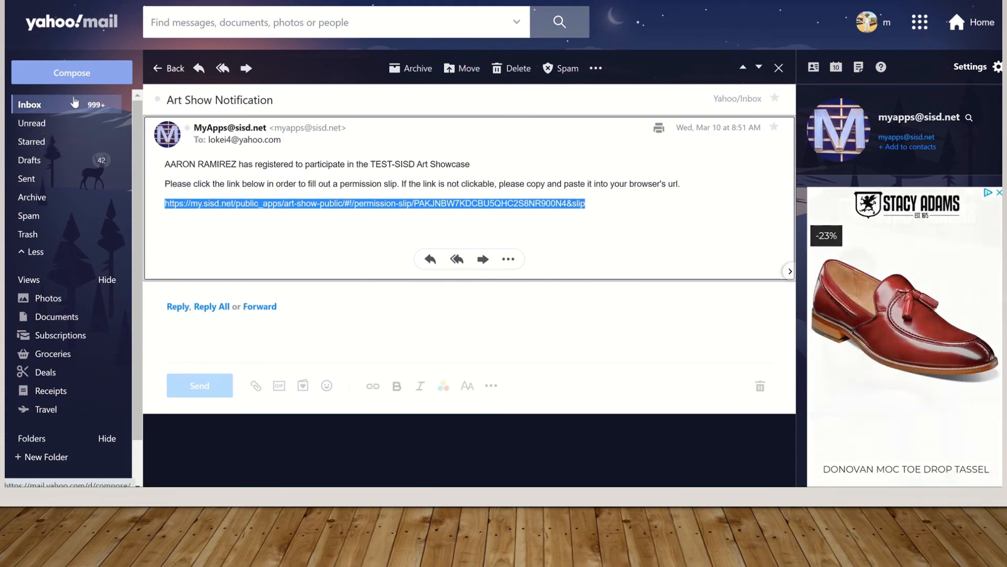
From the inbox, open the second member's Art Show Notification and follow its permission-slip link
left_click(34, 107)
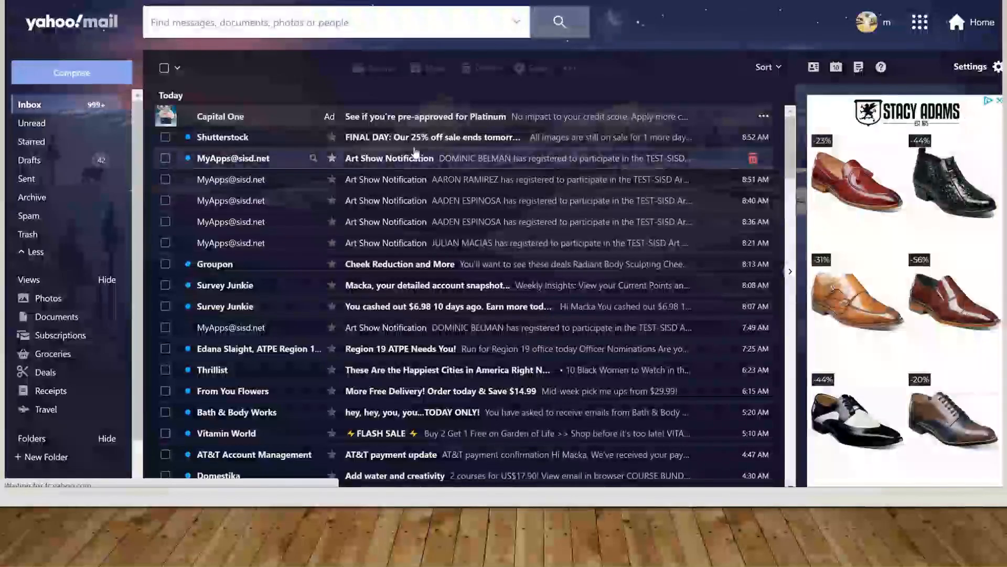
left_click(399, 158)
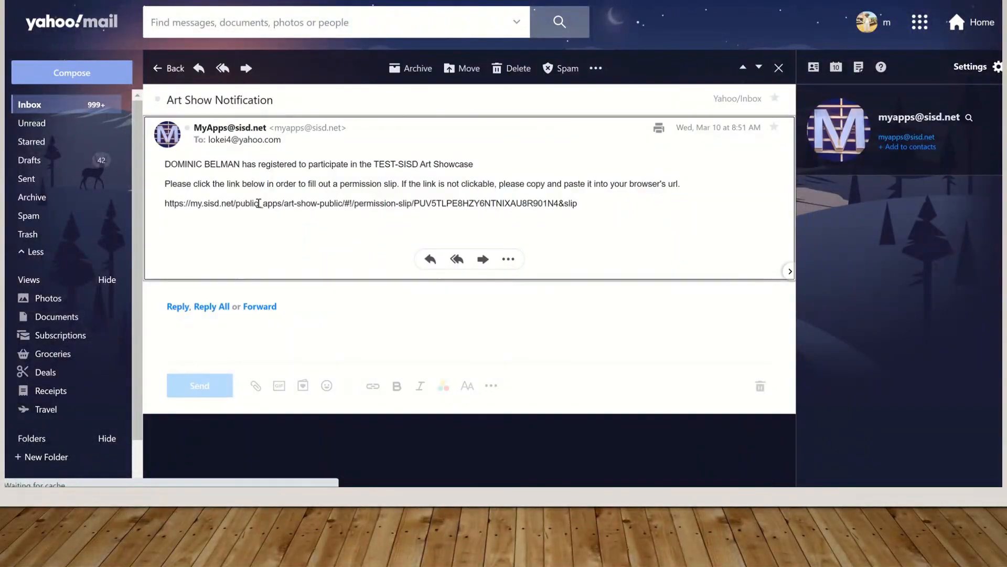
left_click_drag(167, 202, 493, 227)
left_click(582, 202)
triple_click(583, 203)
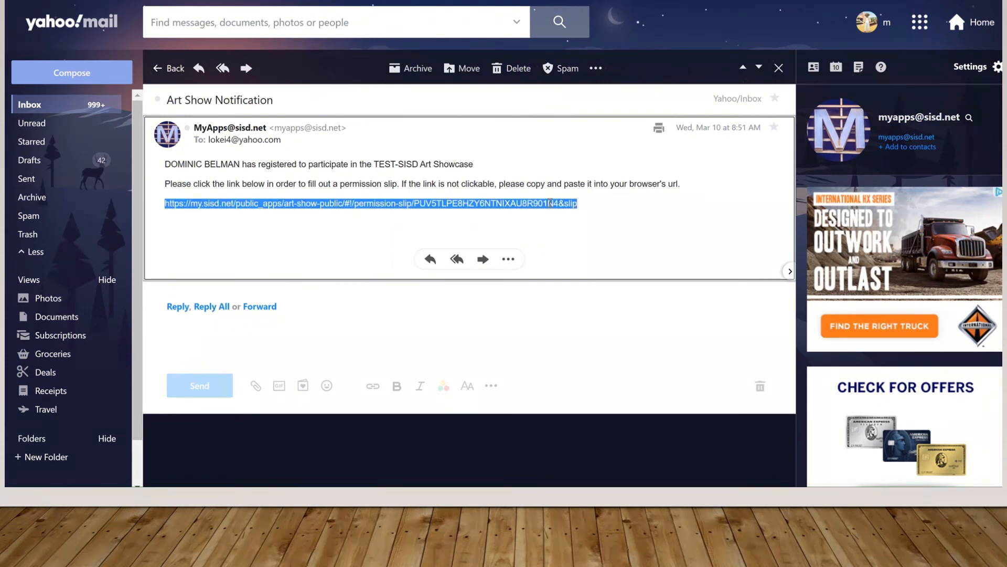
right_click(550, 202)
left_click(597, 231)
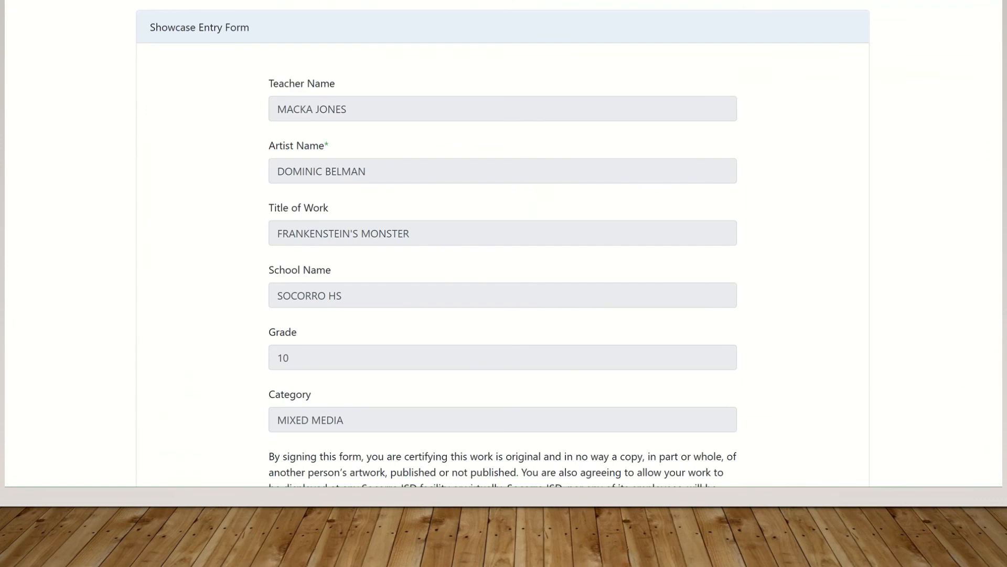
Paste the second member's artist name into the Artist Signature field
scroll(504, 246, "down", 7)
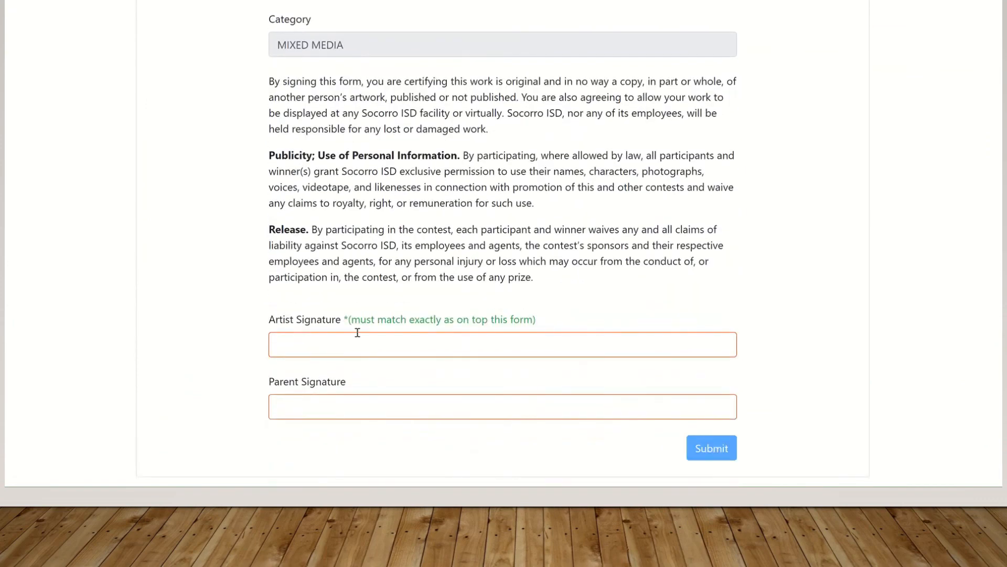
left_click(287, 336)
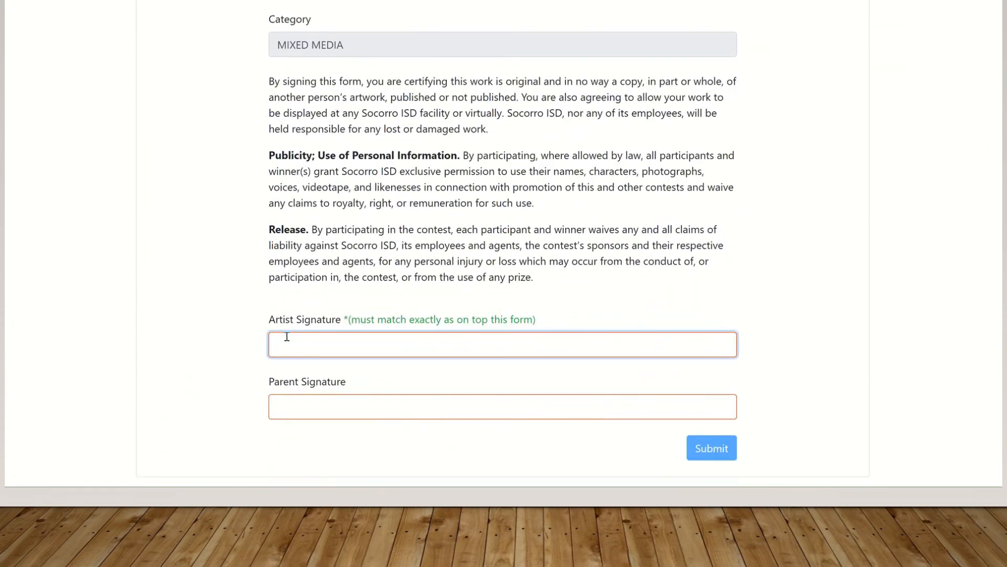
scroll(459, 131, "up", 6)
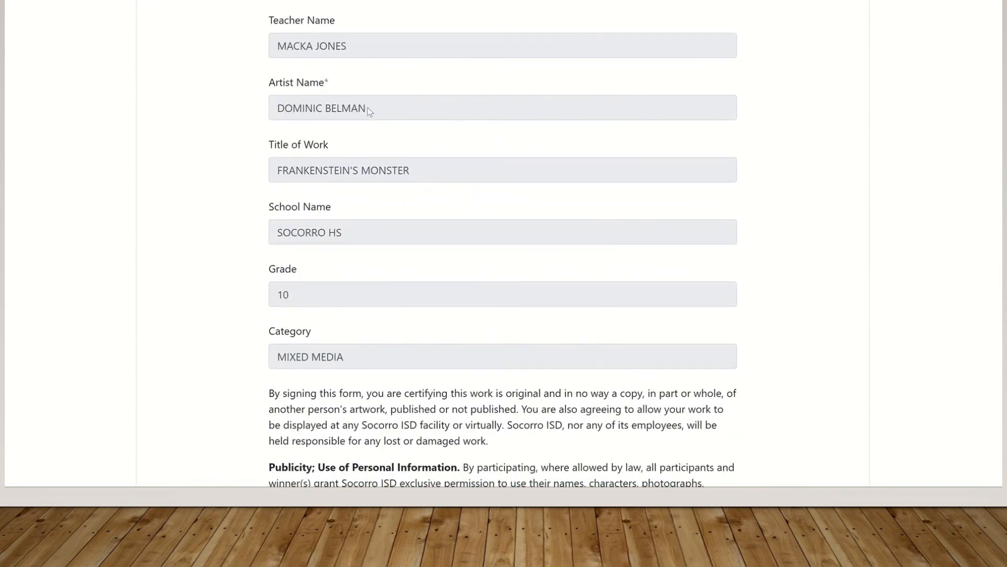
left_click_drag(369, 111, 281, 112)
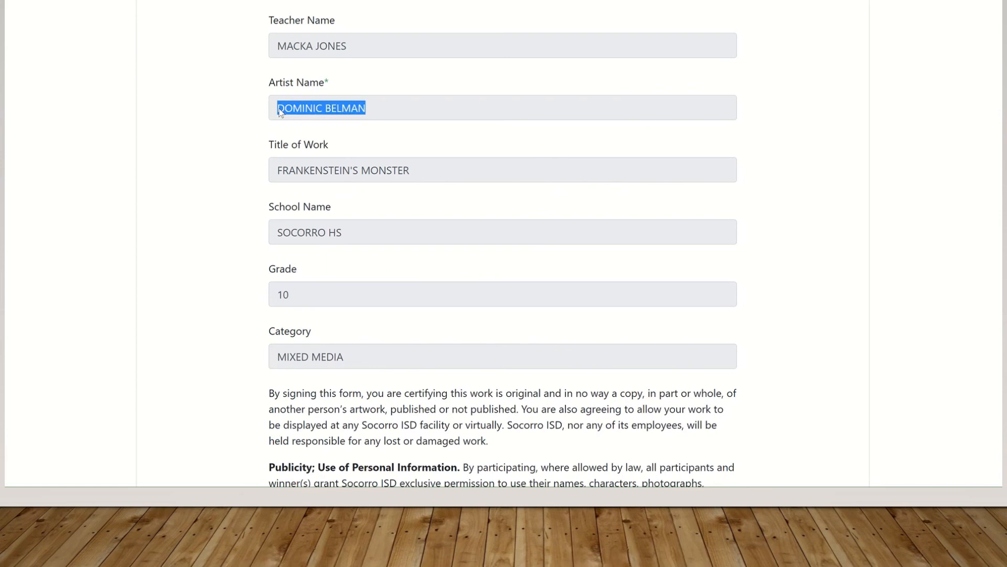
right_click(281, 112)
left_click(323, 116)
scroll(992, 370, "down", 6)
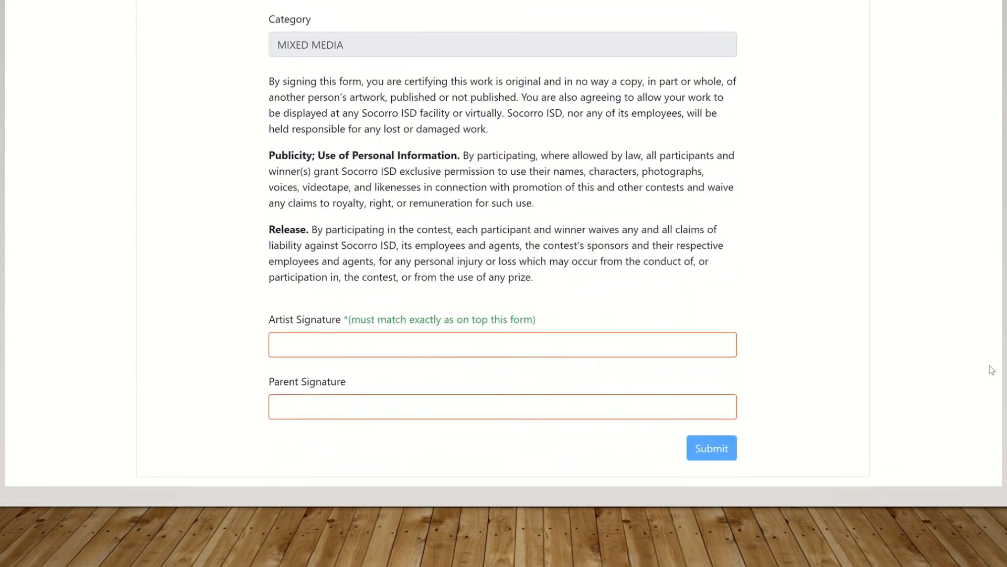
left_click(293, 347)
right_click(295, 349)
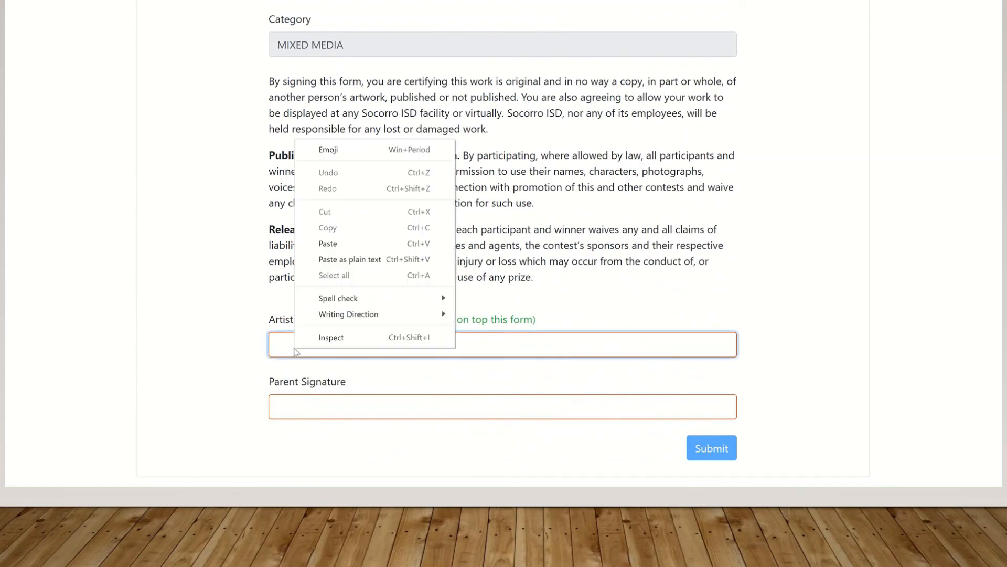
left_click(339, 245)
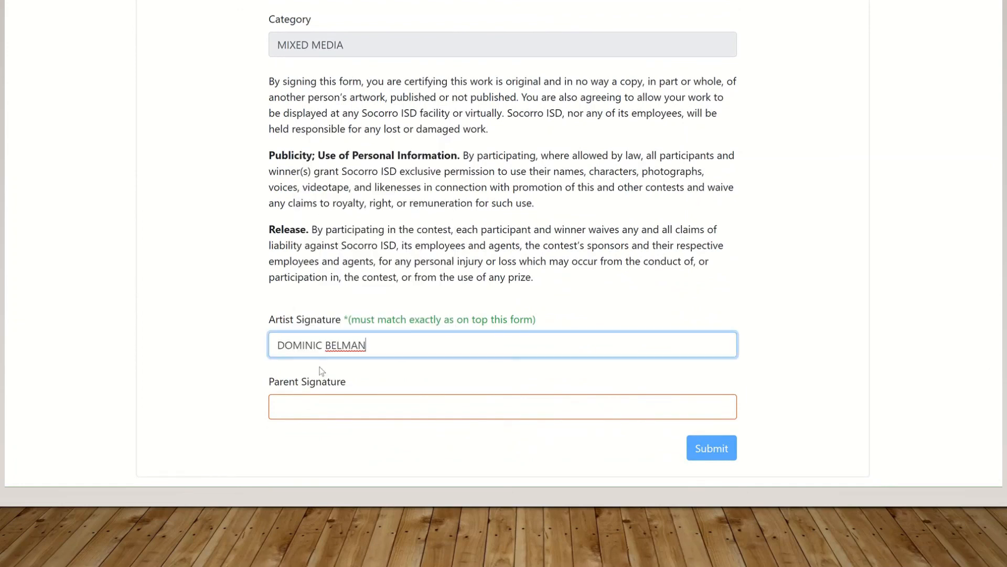
Fill in the parent's name as the Parent Signature and submit the entry form
left_click(318, 402)
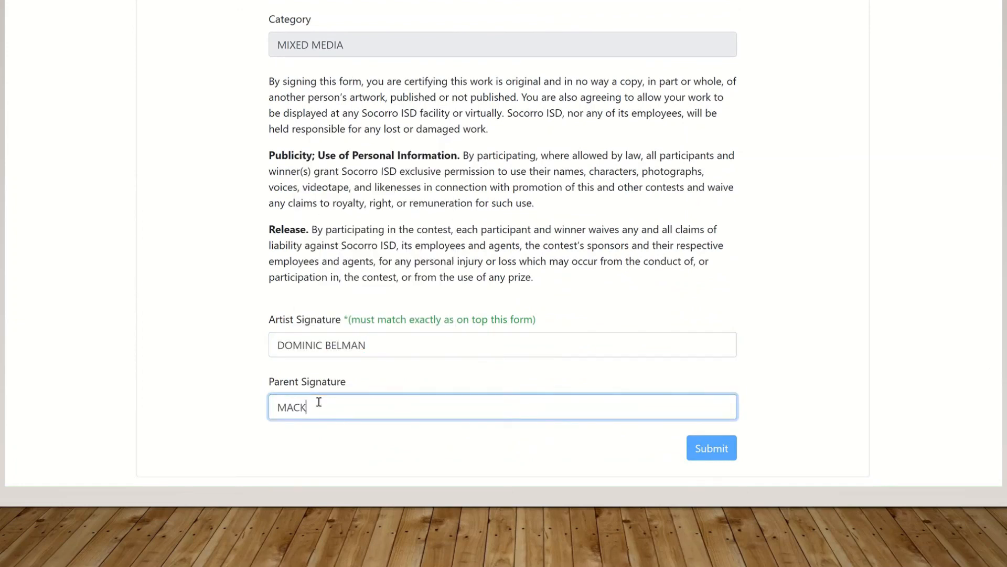
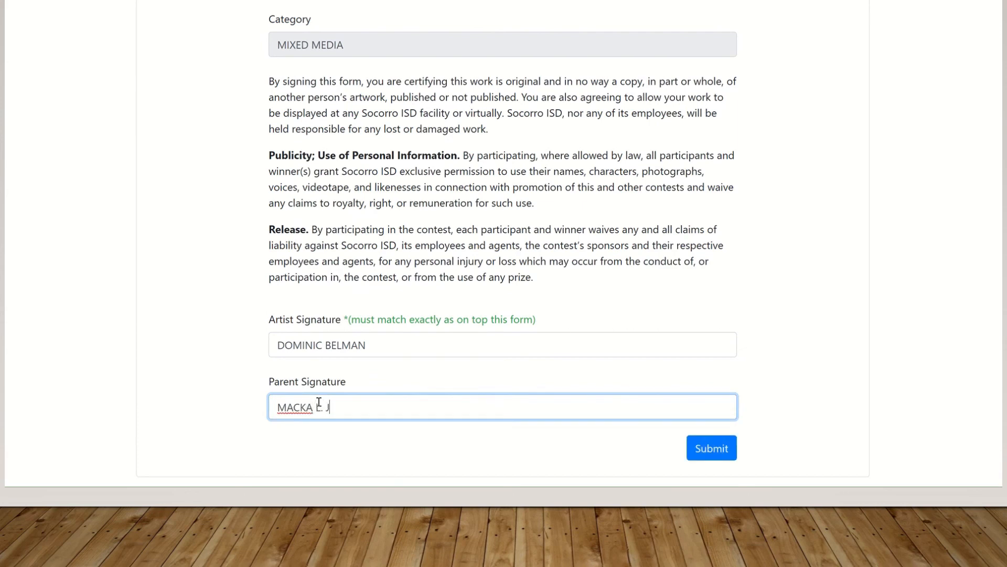
left_click(718, 456)
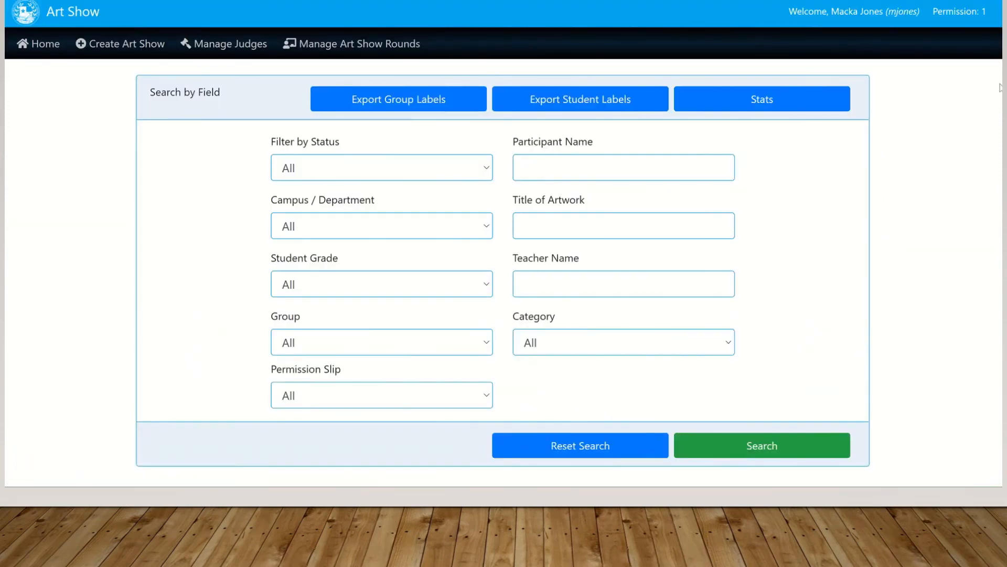
Open Frankenstein's Monster from the gallery, show its details, and list both group students
scroll(503, 241, "down", 10)
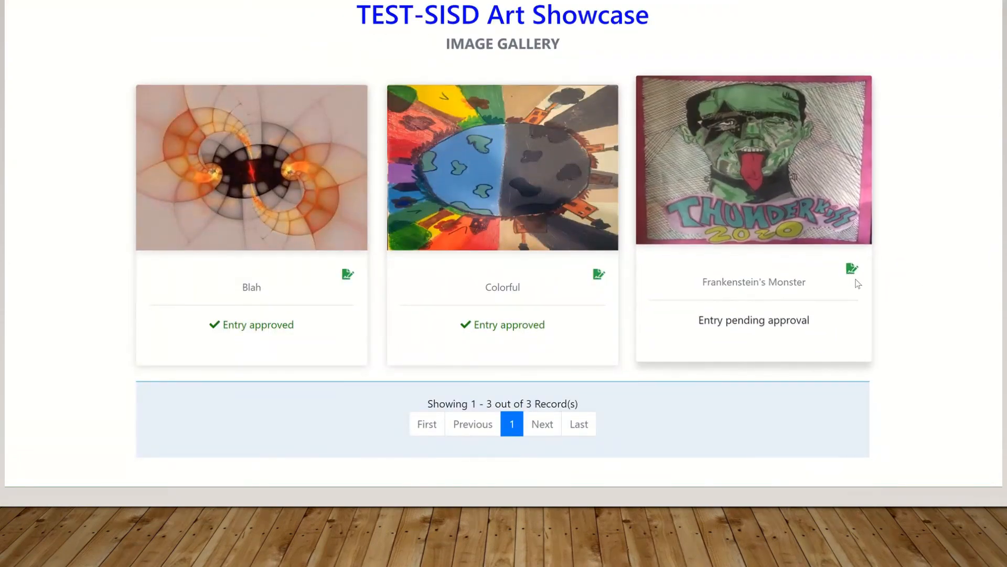
left_click(754, 160)
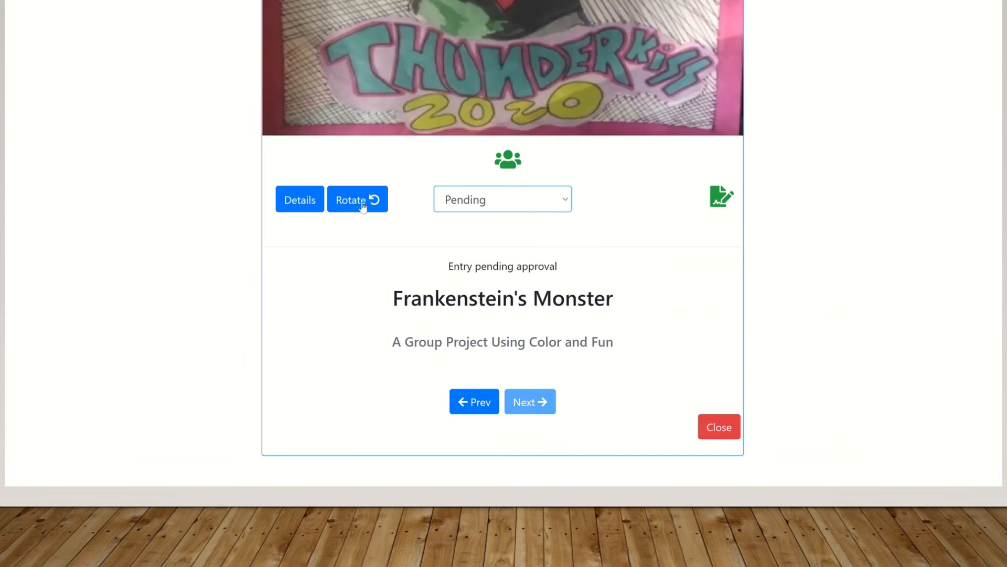
left_click(293, 206)
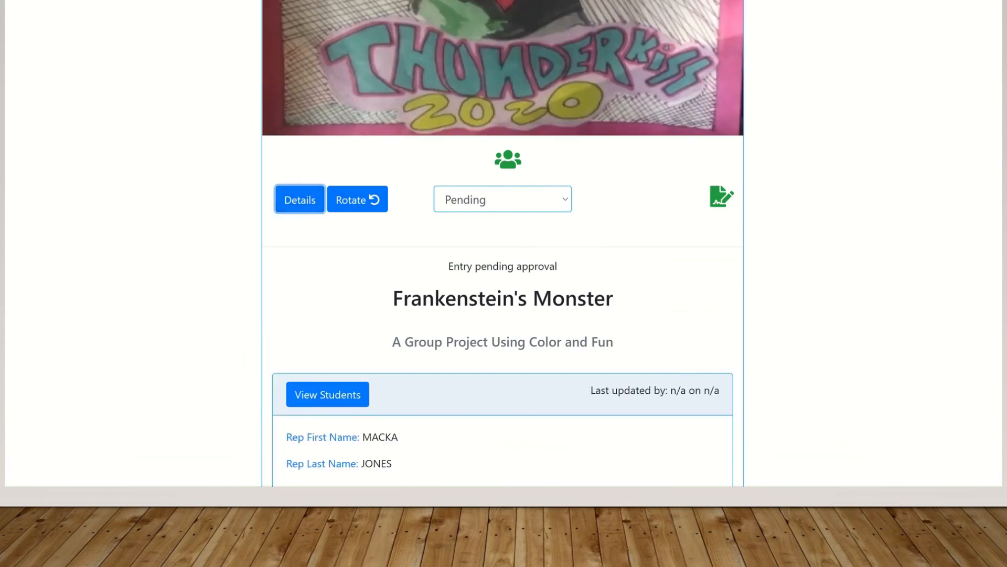
scroll(502, 262, "down", 7)
scroll(572, 130, "up", 2)
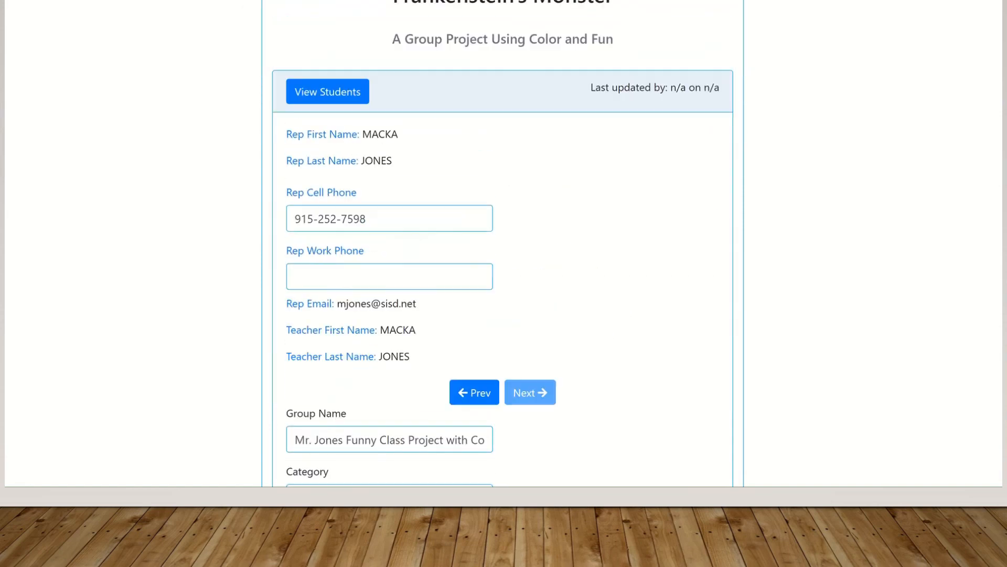
left_click(305, 106)
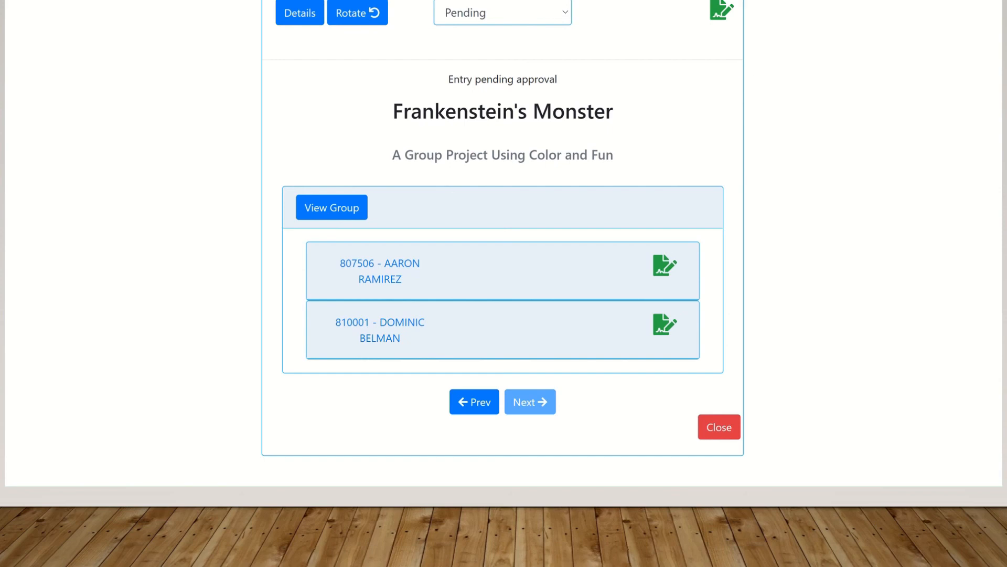
Review the entry's artwork and members, then close it back to the gallery
scroll(735, 237, "up", 4)
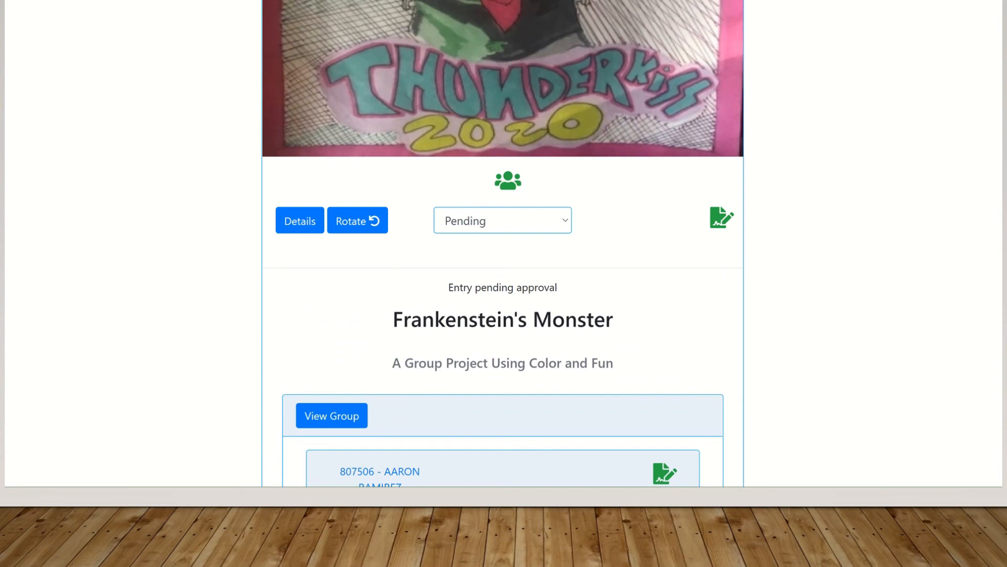
scroll(698, 310, "down", 4)
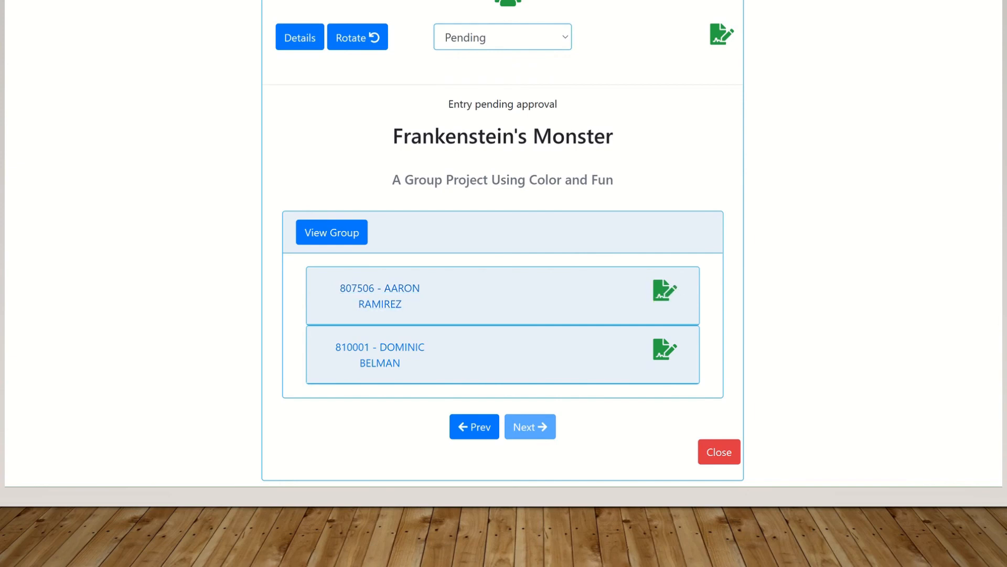
scroll(474, 189, "up", 7)
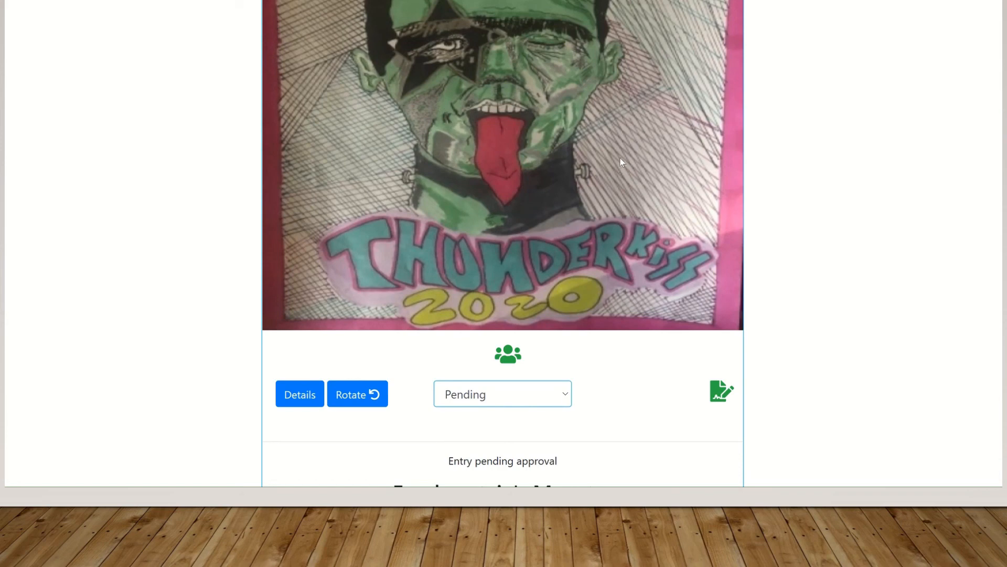
scroll(503, 244, "down", 3)
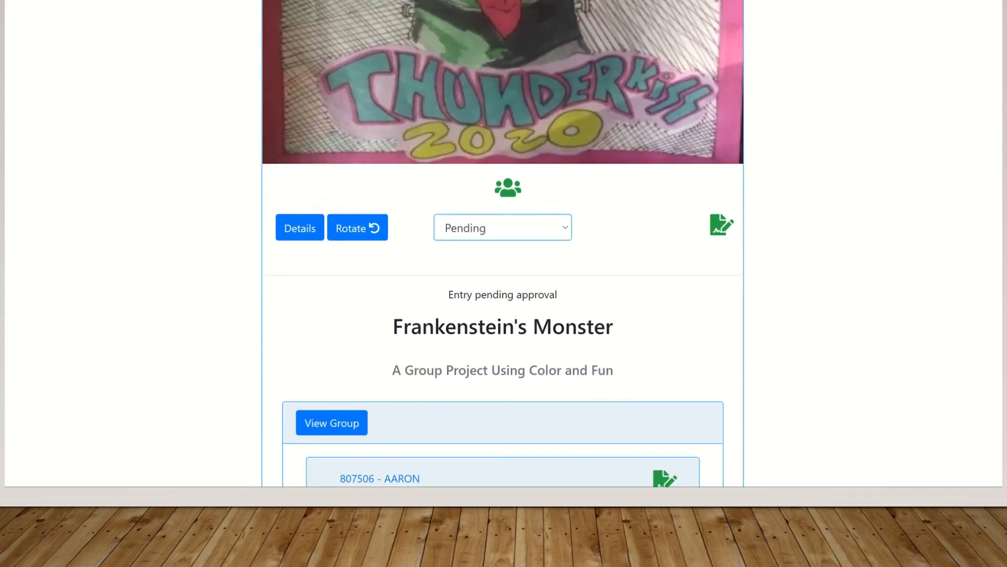
scroll(502, 244, "down", 2)
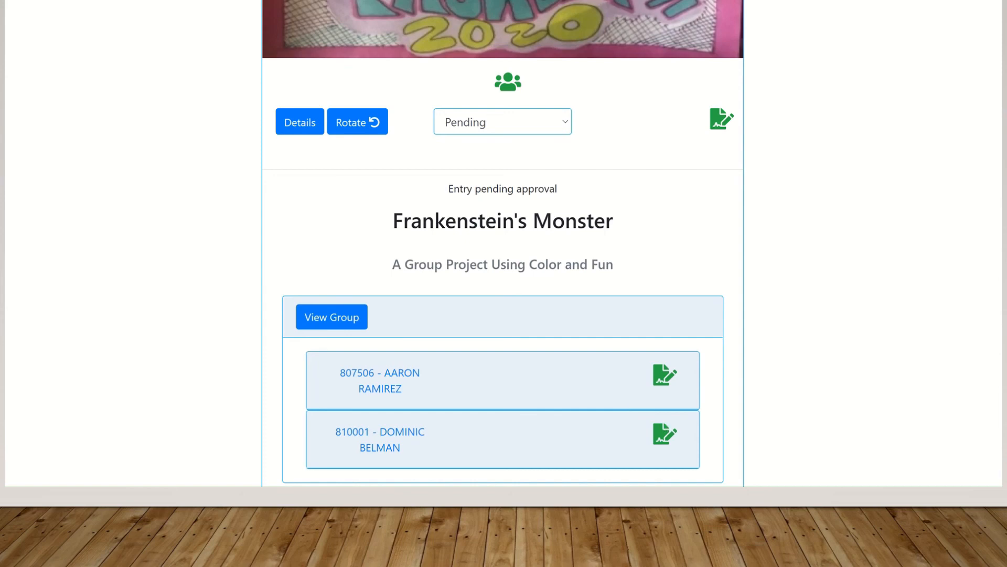
scroll(502, 244, "up", 7)
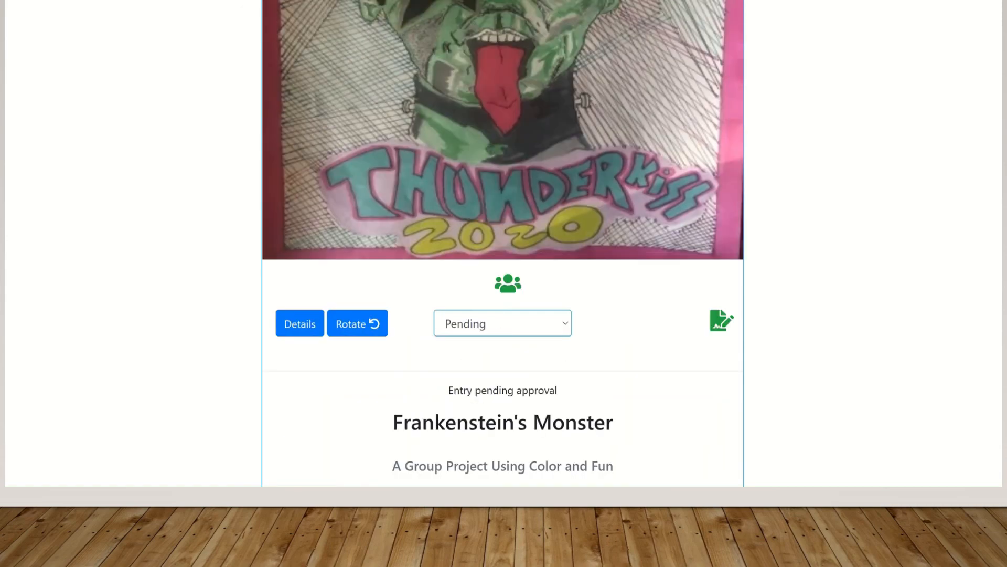
scroll(503, 243, "down", 9)
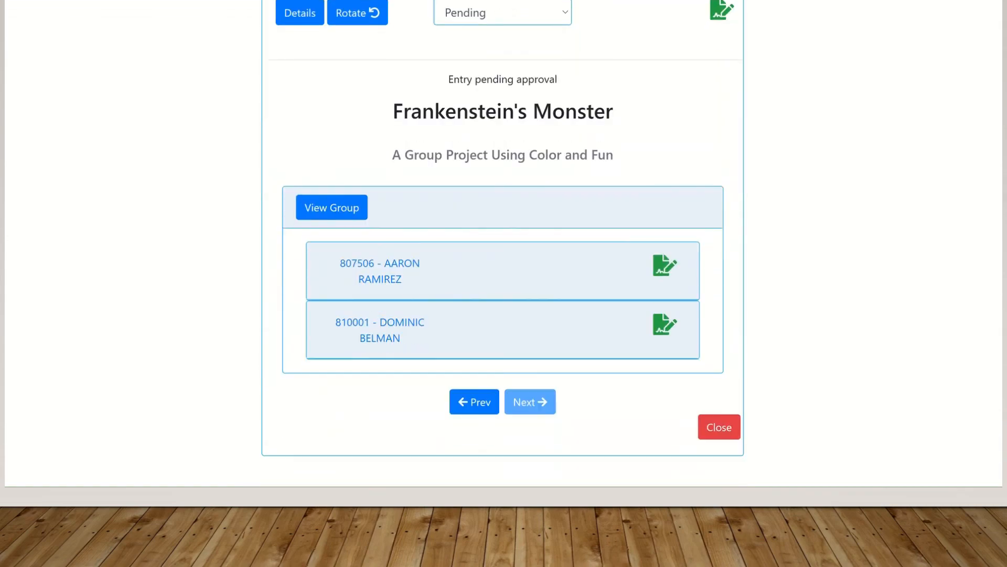
left_click(718, 427)
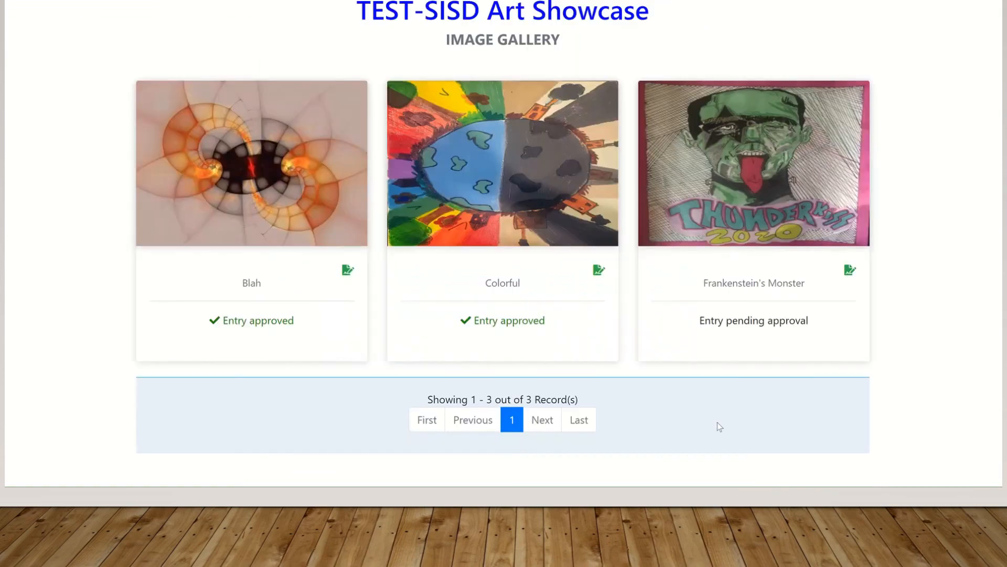
scroll(503, 244, "up", 3)
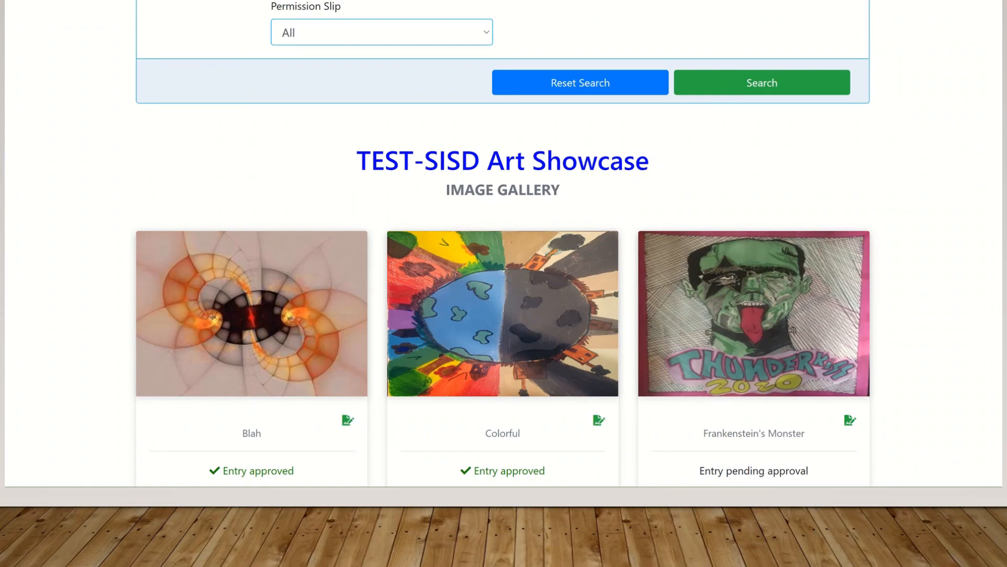
scroll(502, 244, "up", 1)
scroll(503, 244, "down", 2)
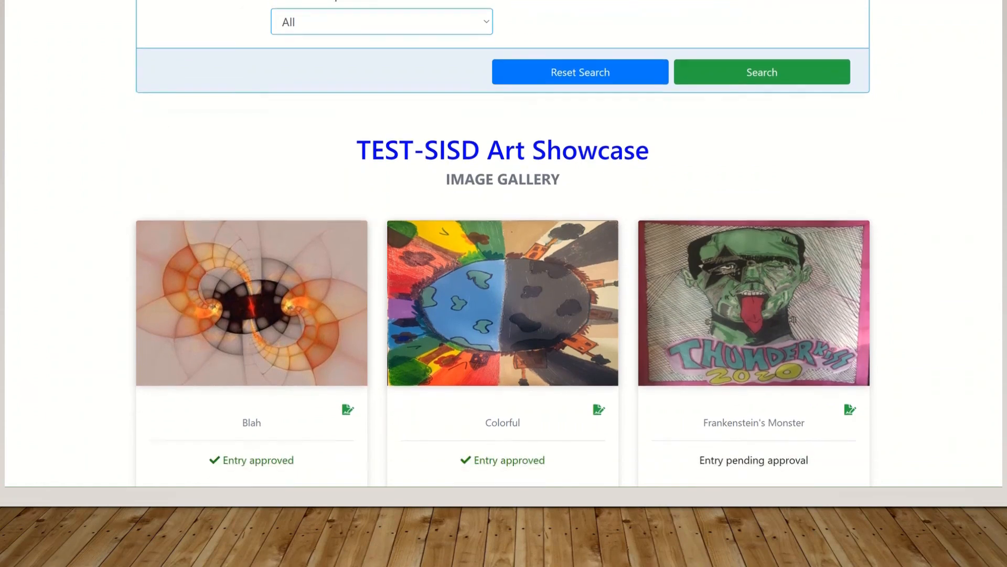
scroll(502, 244, "down", 2)
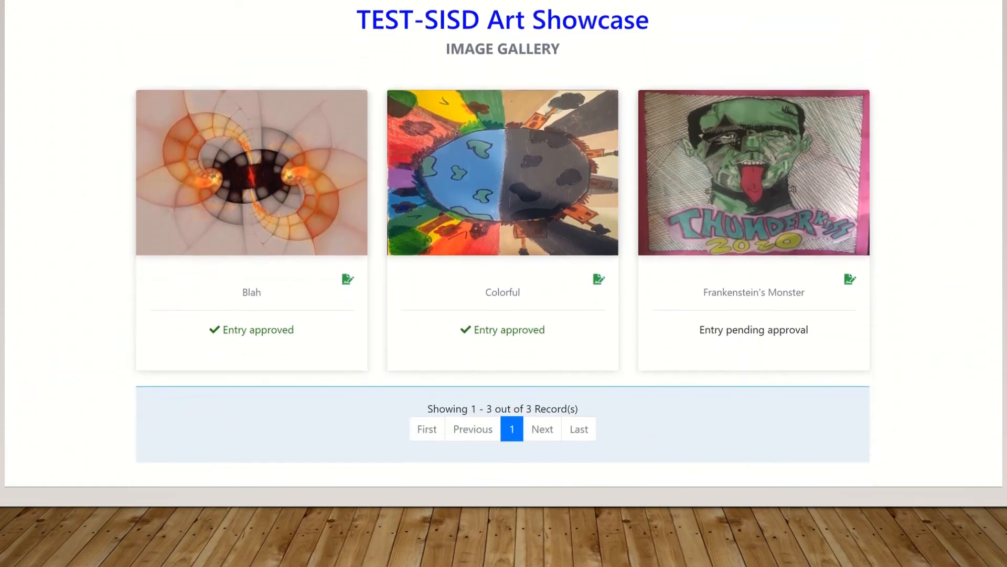
scroll(503, 244, "up", 1)
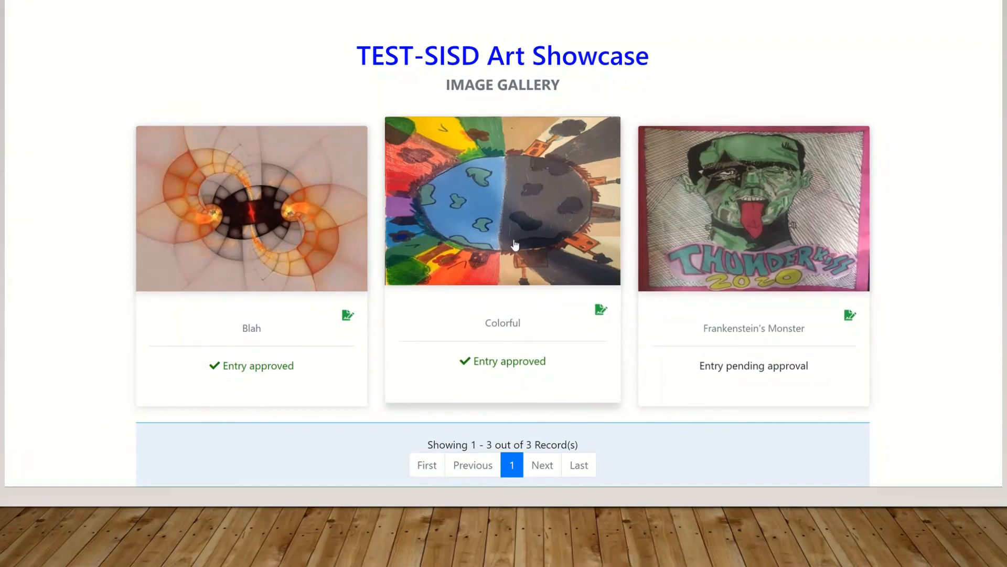
Open Frankenstein's Monster and rotate its artwork four quarter turns back to upright
left_click(788, 216)
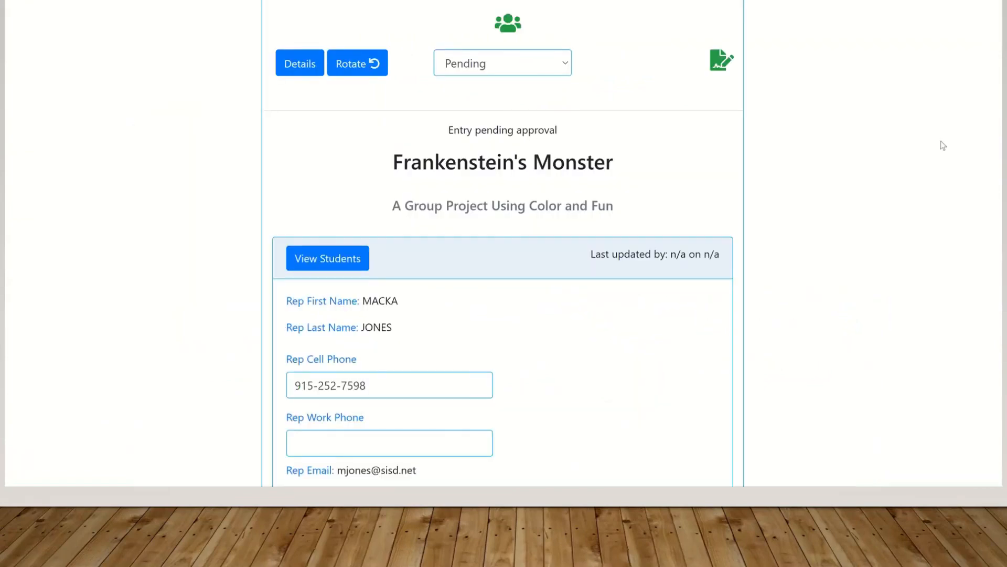
scroll(503, 243, "up", 7)
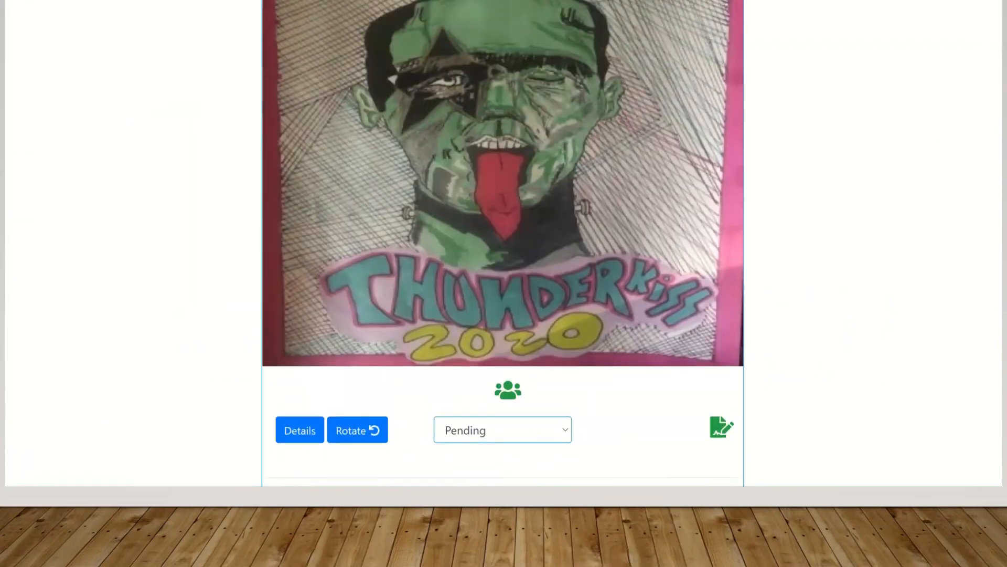
scroll(503, 243, "down", 1)
scroll(503, 243, "down", 1)
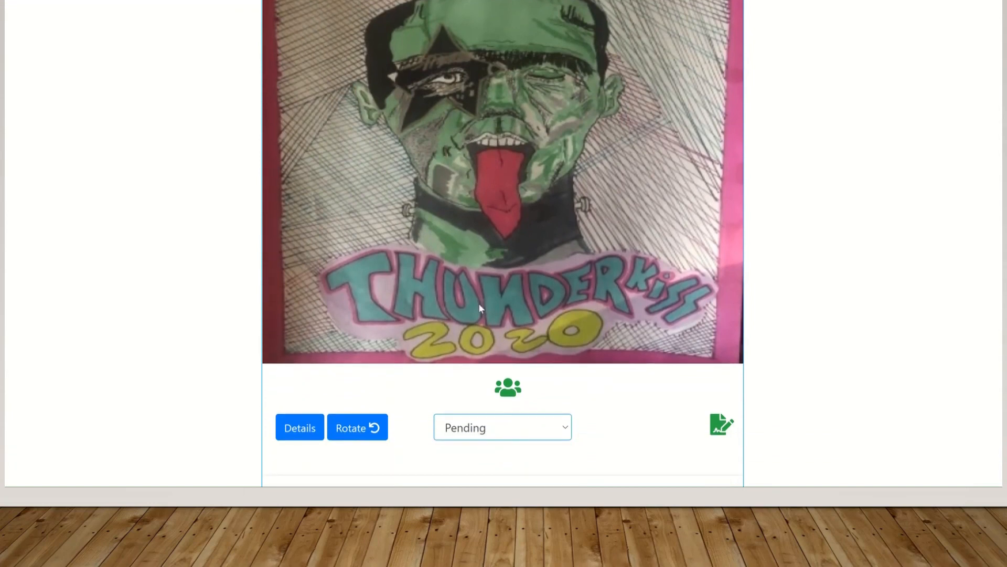
left_click(354, 434)
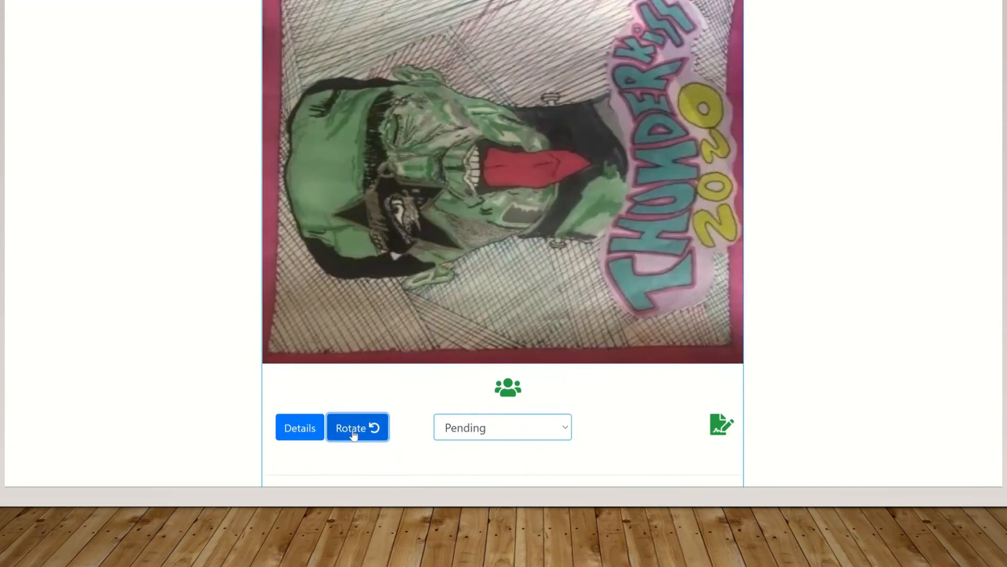
left_click(354, 434)
left_click(354, 434)
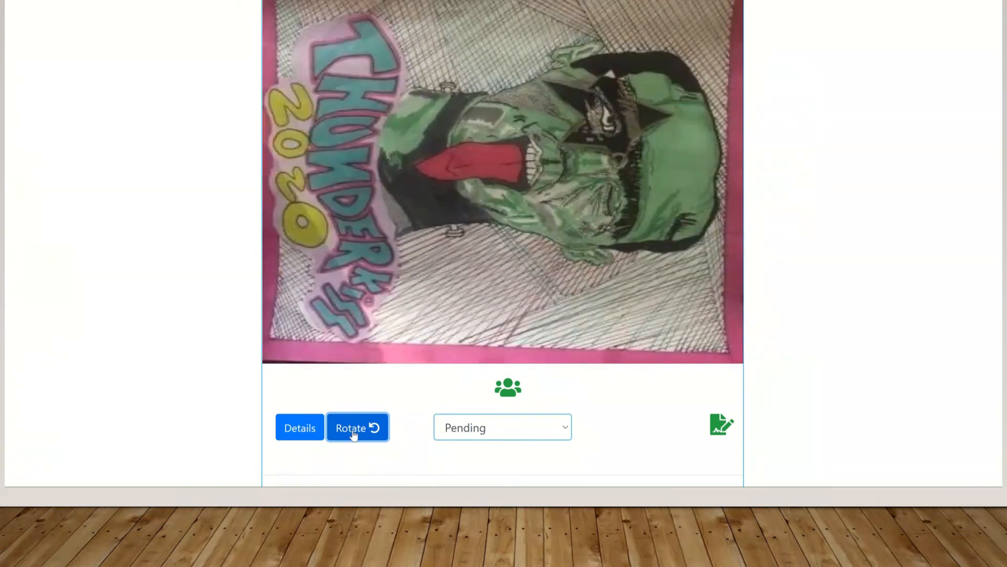
left_click(354, 434)
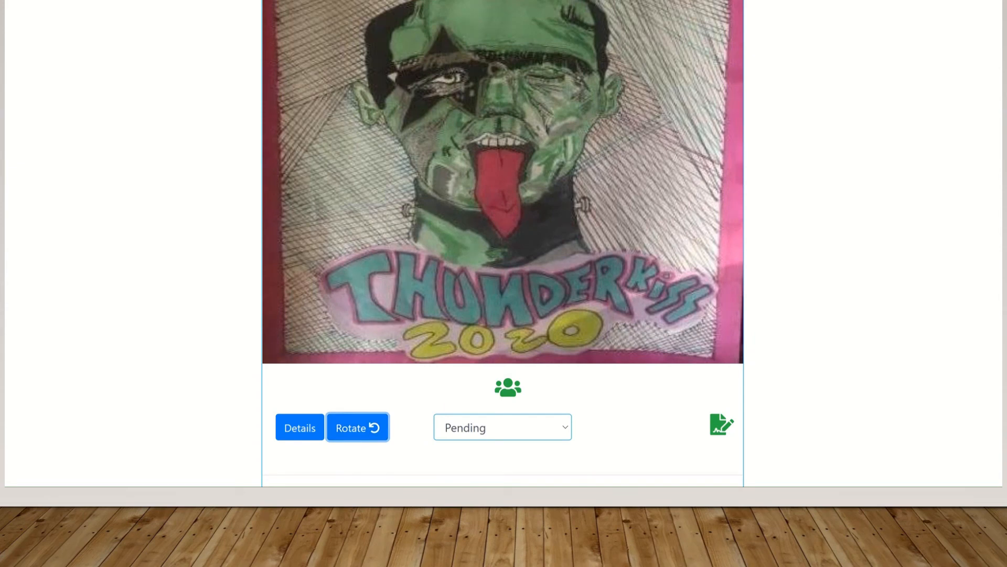
scroll(503, 243, "up", 2)
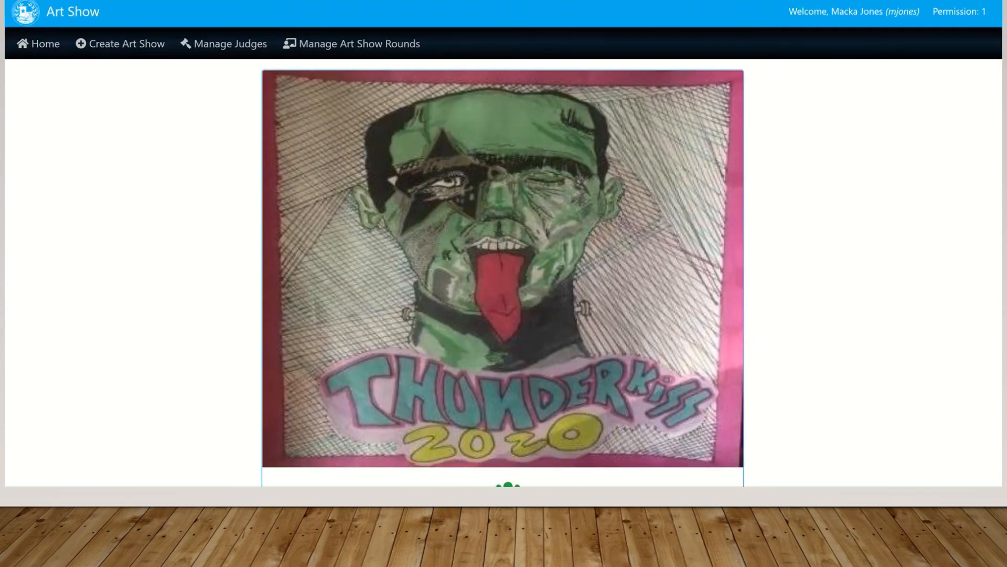
scroll(503, 243, "down", 1)
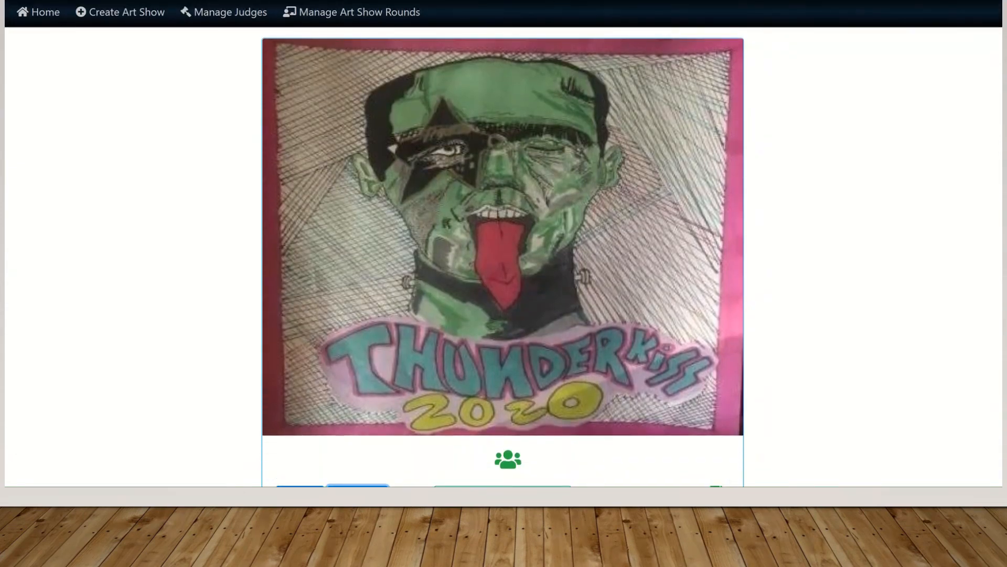